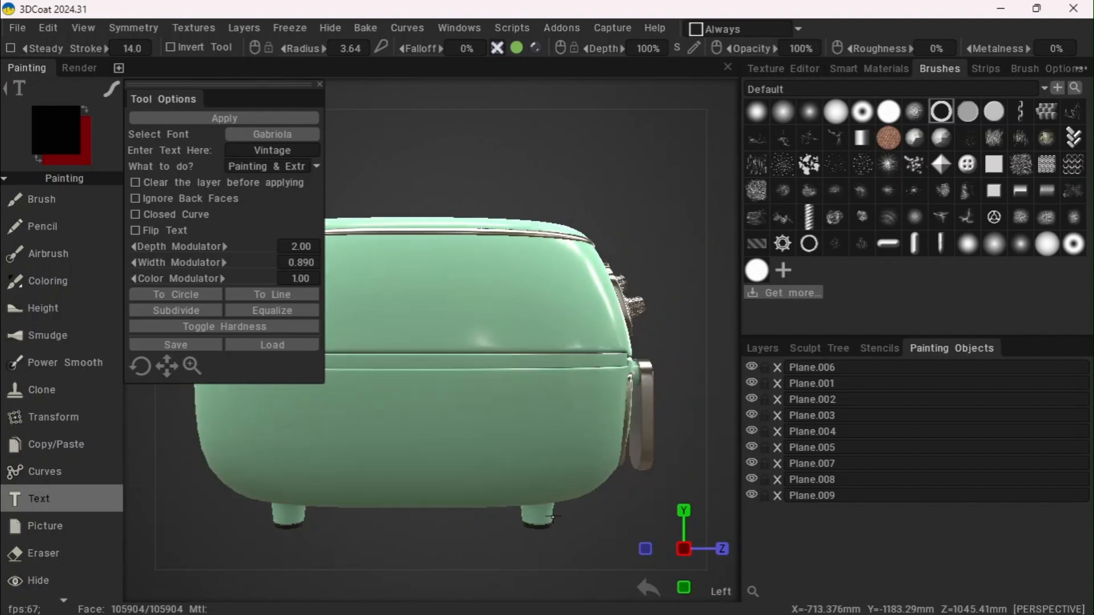
Try placing the text "Vintage" in black along a short horizontal line on the air fryer's side, below the lid seam
{"action": "mouse_move", "coordinate": [445, 67]}
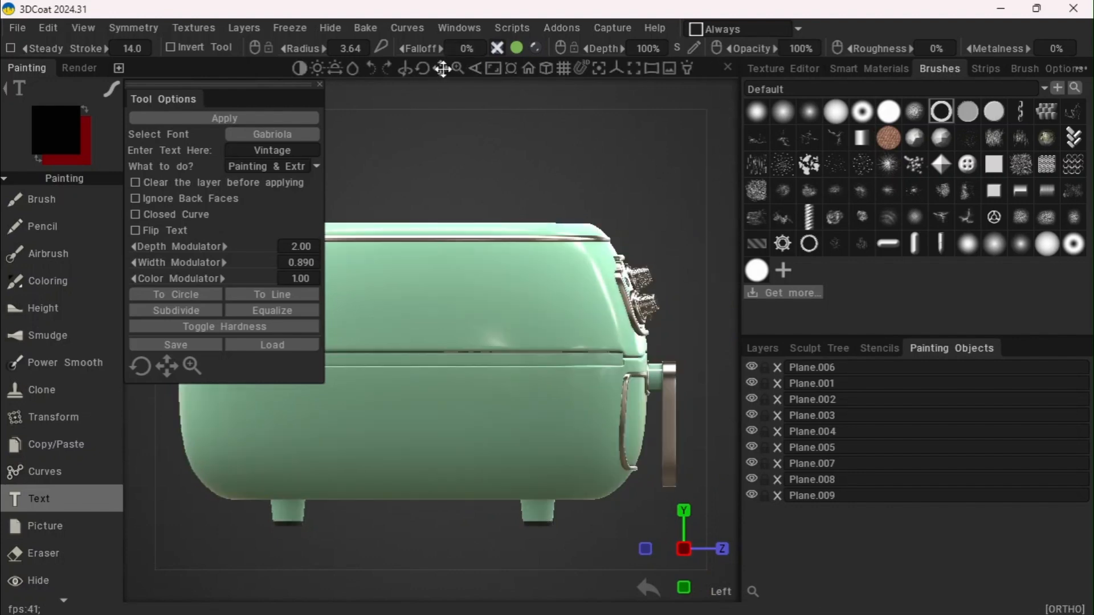
{"action": "left_click_drag", "start_coordinate": [443, 73], "coordinate": [457, 74]}
{"action": "left_click_drag", "start_coordinate": [463, 371], "coordinate": [549, 373]}
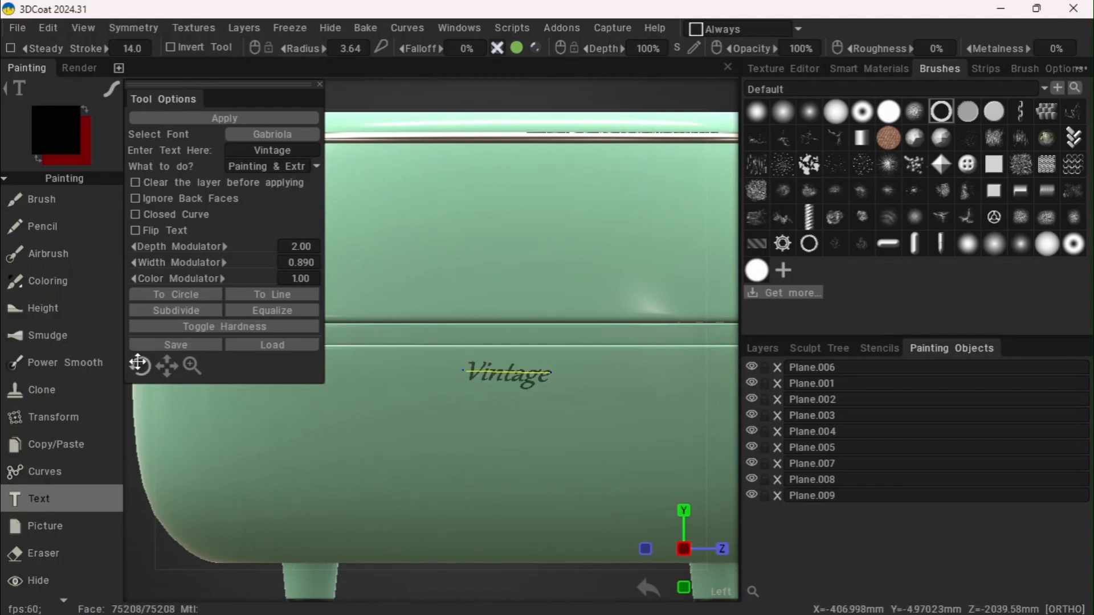
{"action": "left_click_drag", "start_coordinate": [167, 366], "coordinate": [193, 367]}
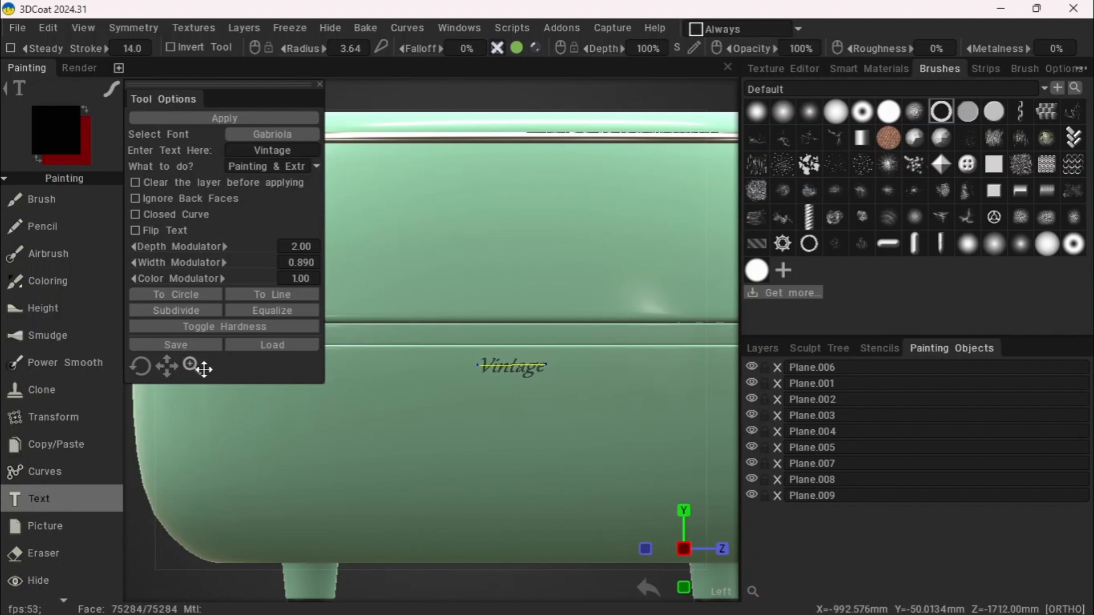
{"action": "mouse_move", "coordinate": [446, 66]}
{"action": "left_mouse_down"}
{"action": "mouse_move", "coordinate": [434, 65]}
{"action": "mouse_move", "coordinate": [444, 69]}
{"action": "left_mouse_up"}
{"action": "left_click_drag", "start_coordinate": [374, 43], "coordinate": [461, 73]}
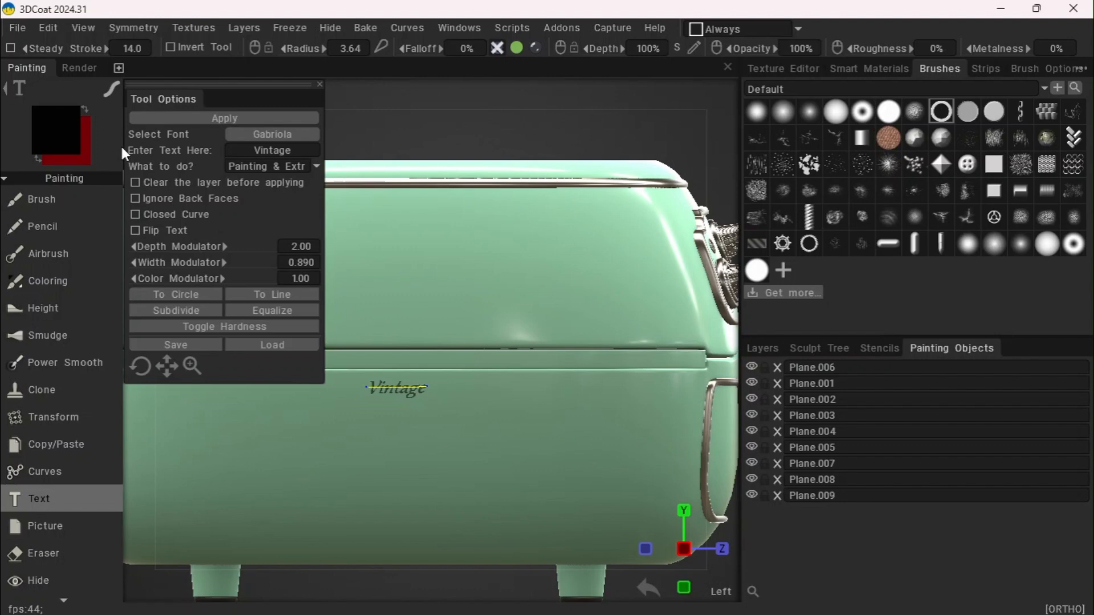
Set the primary paint colour to muted green #56745C and clear the unapplied text curve
{"action": "left_click", "coordinate": [60, 140]}
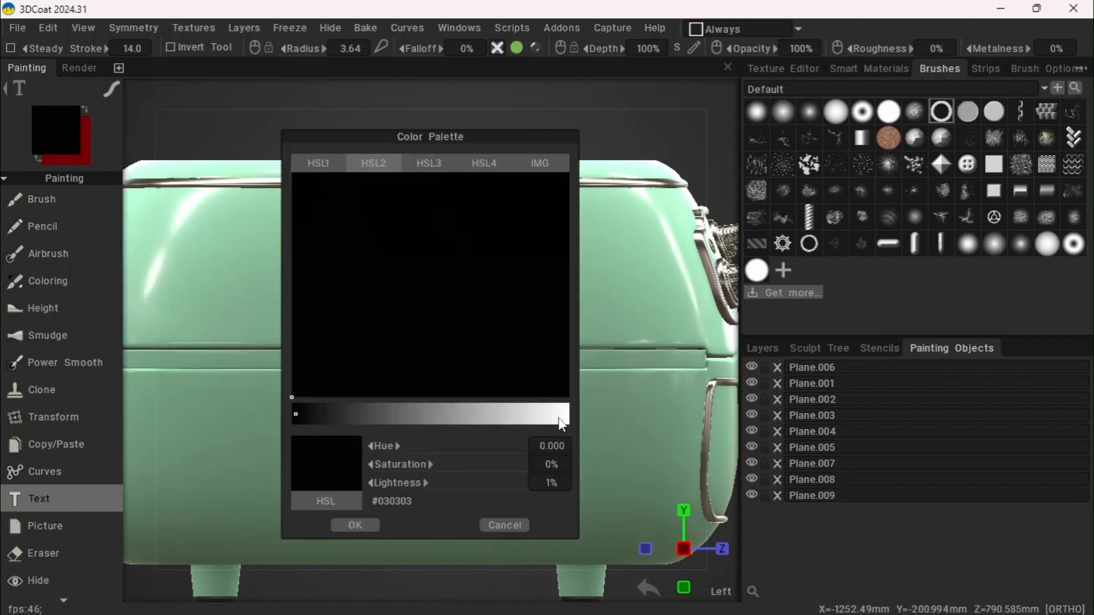
{"action": "left_click", "coordinate": [624, 398]}
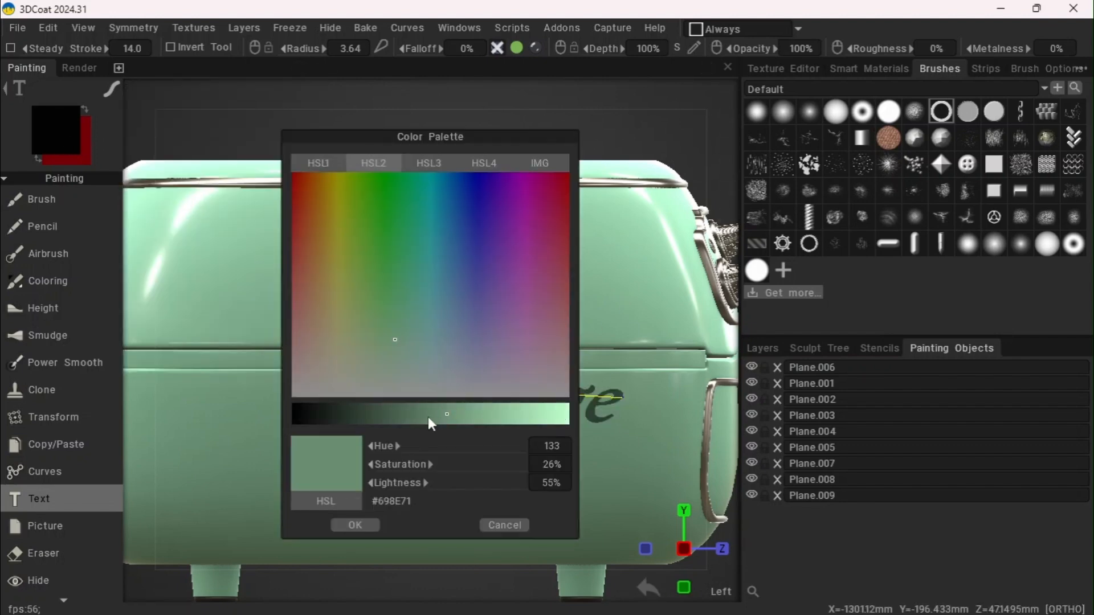
{"action": "mouse_move", "coordinate": [428, 416]}
{"action": "left_mouse_down"}
{"action": "mouse_move", "coordinate": [409, 415]}
{"action": "mouse_move", "coordinate": [419, 416]}
{"action": "left_mouse_up"}
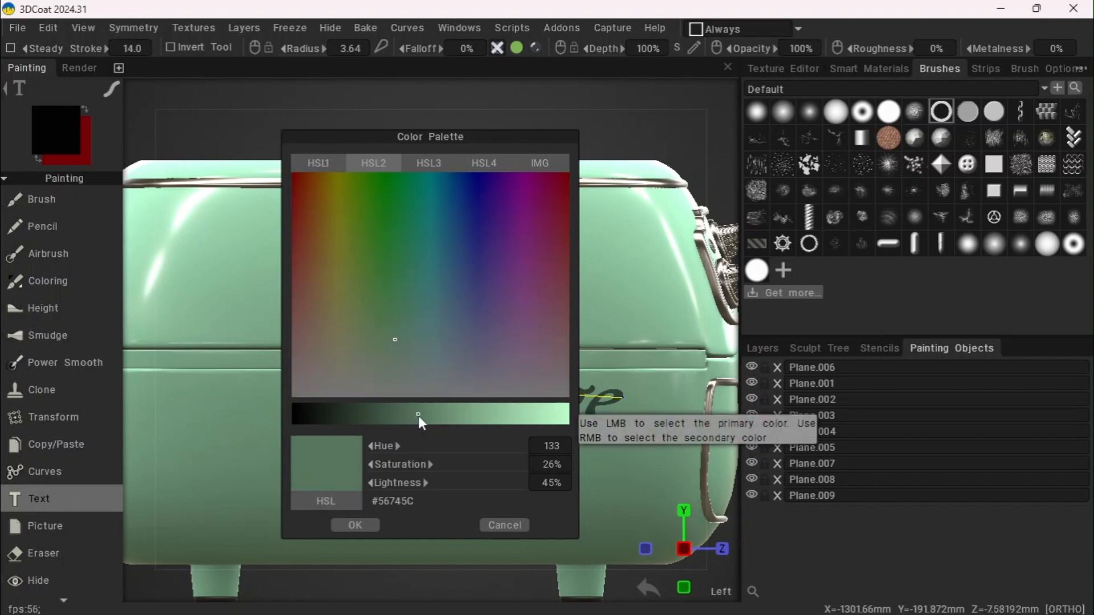
{"action": "left_click", "coordinate": [353, 524]}
{"action": "key", "text": "Escape"}
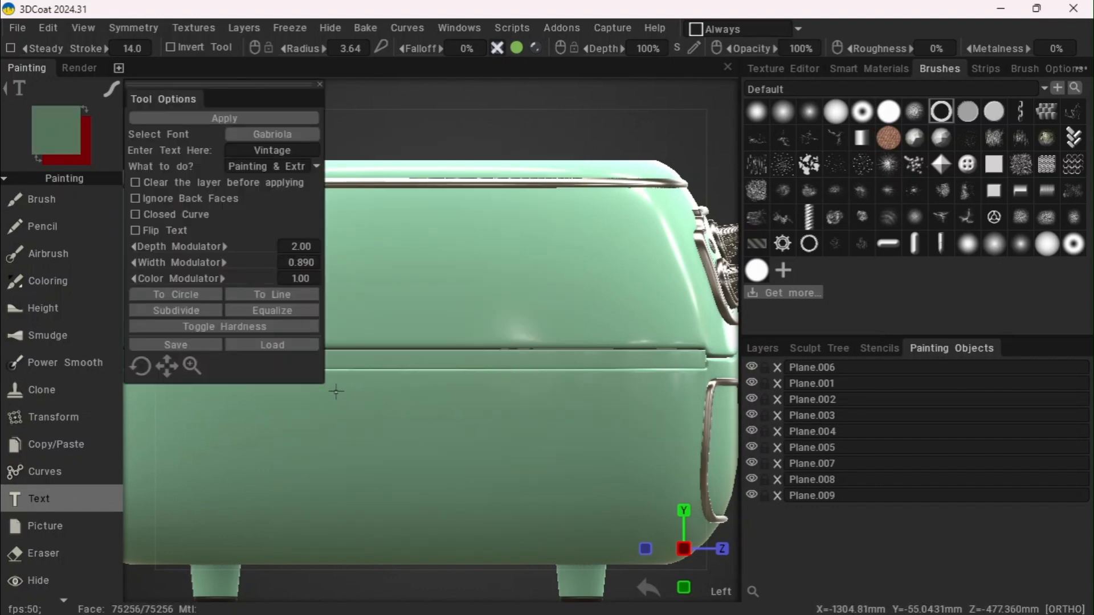
Place the text "Vintage" along a small horizontal line below the side seam, apply it in green, and switch to the Brush tool
{"action": "left_click", "coordinate": [335, 391]}
{"action": "left_click", "coordinate": [429, 388]}
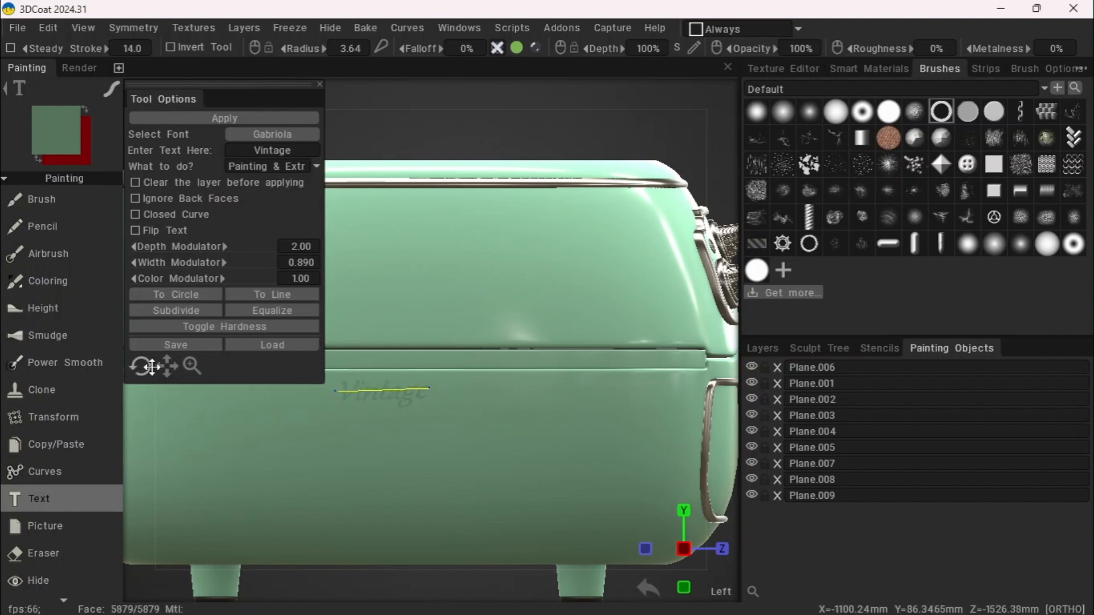
{"action": "left_click_drag", "start_coordinate": [152, 367], "coordinate": [167, 366]}
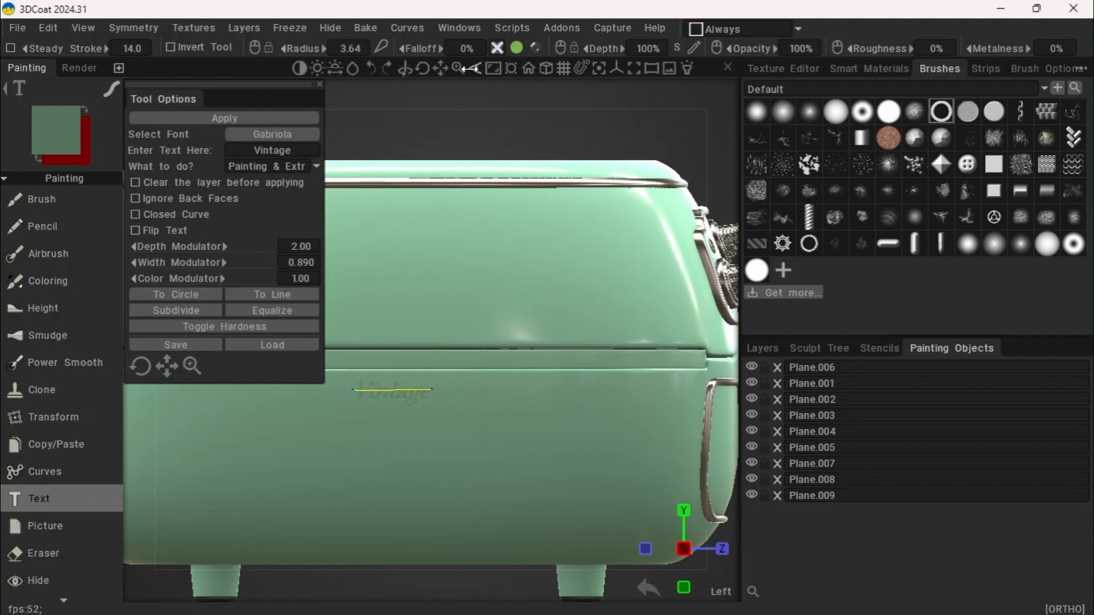
{"action": "left_click_drag", "start_coordinate": [456, 68], "coordinate": [446, 68]}
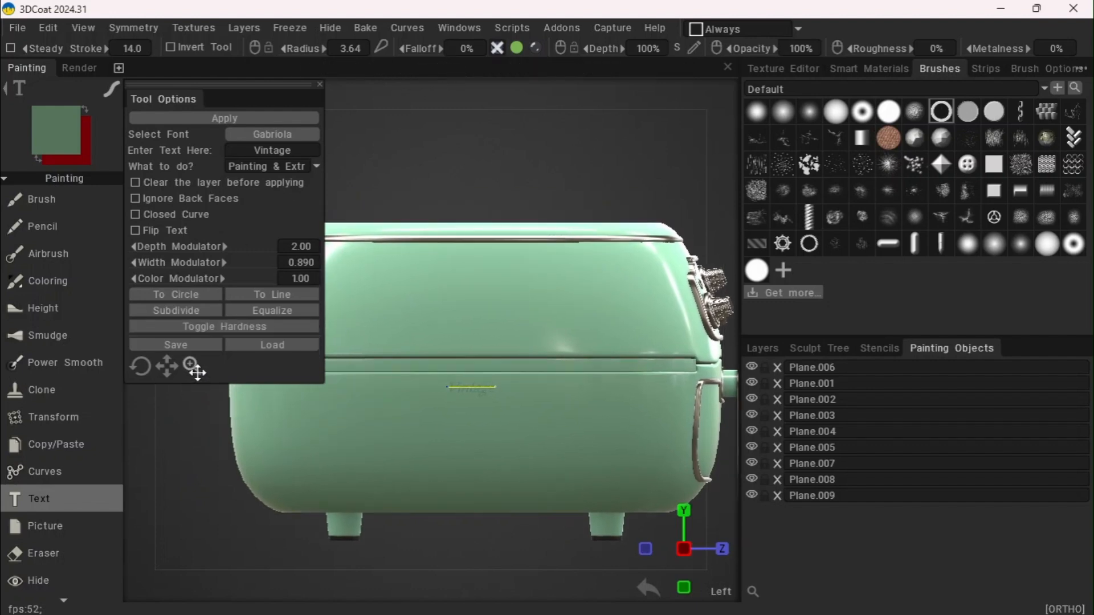
{"action": "left_click", "coordinate": [56, 223]}
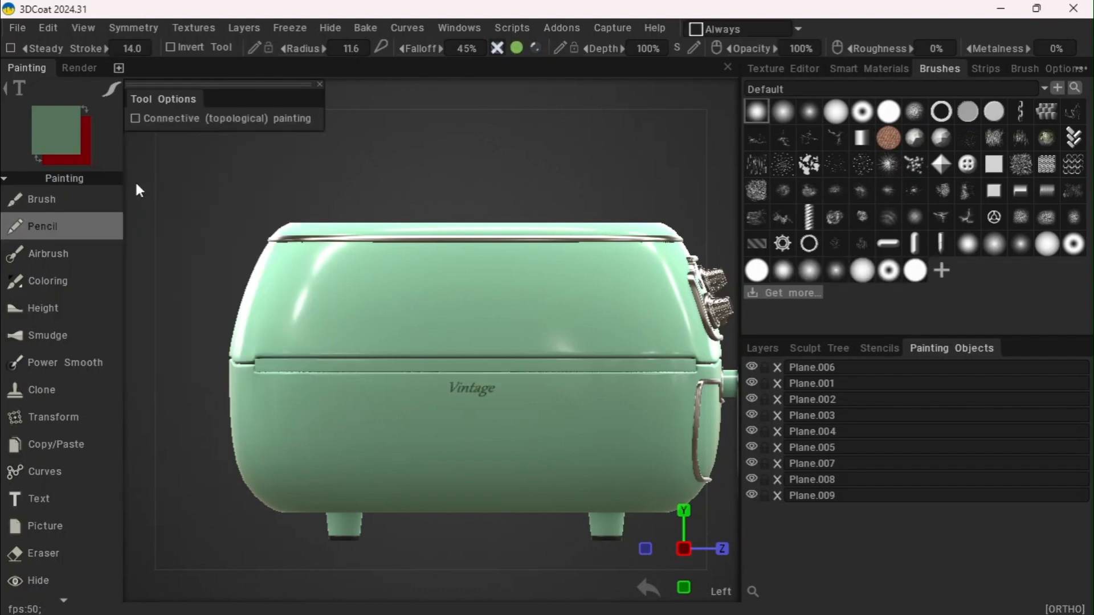
{"action": "left_click", "coordinate": [109, 192]}
Add a new layer above the Graphics layer and set its blending mode to Use as Emissive
{"action": "left_click_drag", "start_coordinate": [455, 73], "coordinate": [455, 75]}
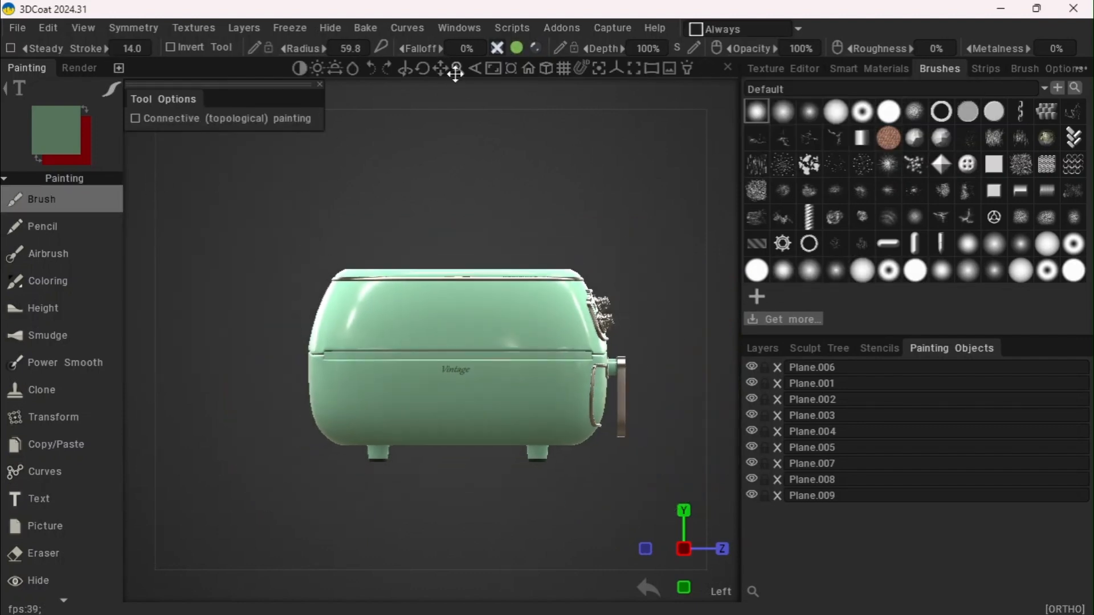
{"action": "left_click_drag", "start_coordinate": [549, 170], "coordinate": [327, 199]}
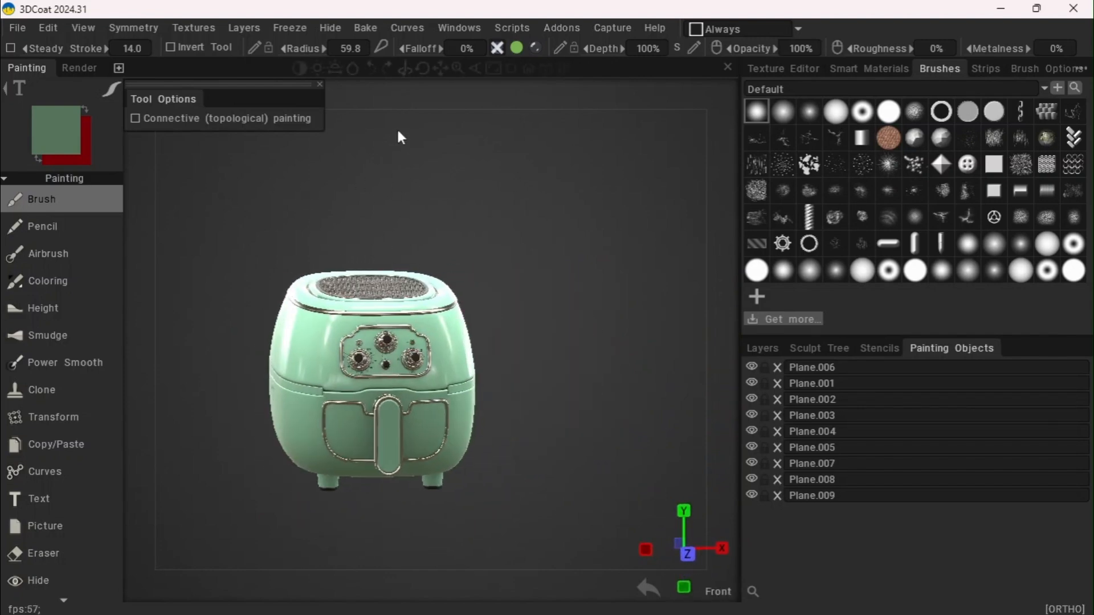
{"action": "mouse_move", "coordinate": [456, 67]}
{"action": "left_mouse_down"}
{"action": "mouse_move", "coordinate": [438, 69]}
{"action": "mouse_move", "coordinate": [468, 78]}
{"action": "mouse_move", "coordinate": [456, 69]}
{"action": "left_mouse_up"}
{"action": "left_click", "coordinate": [761, 349]}
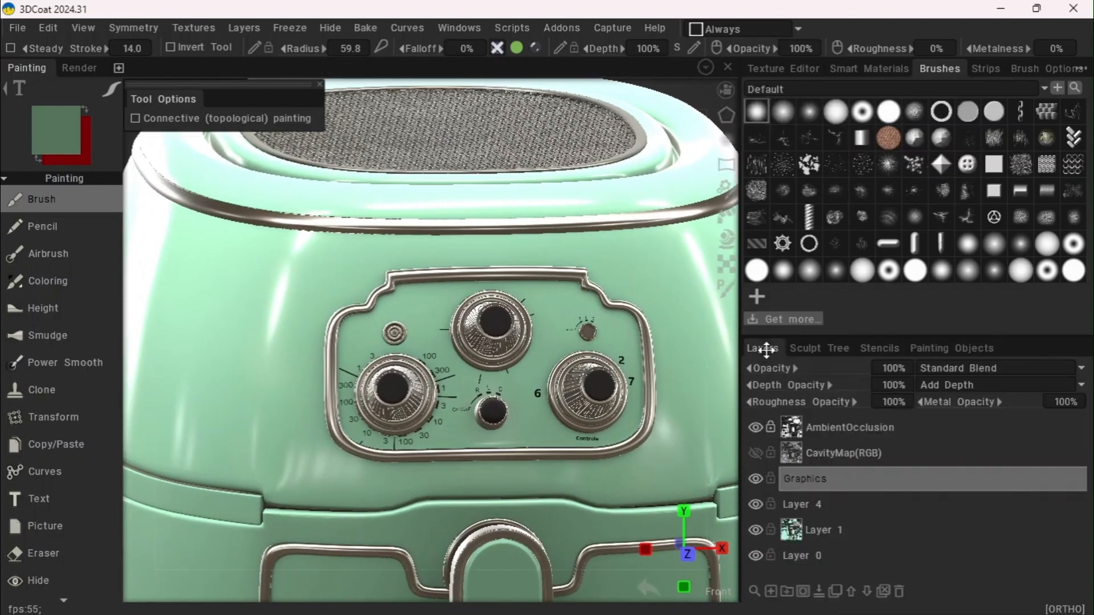
{"action": "left_click", "coordinate": [826, 510]}
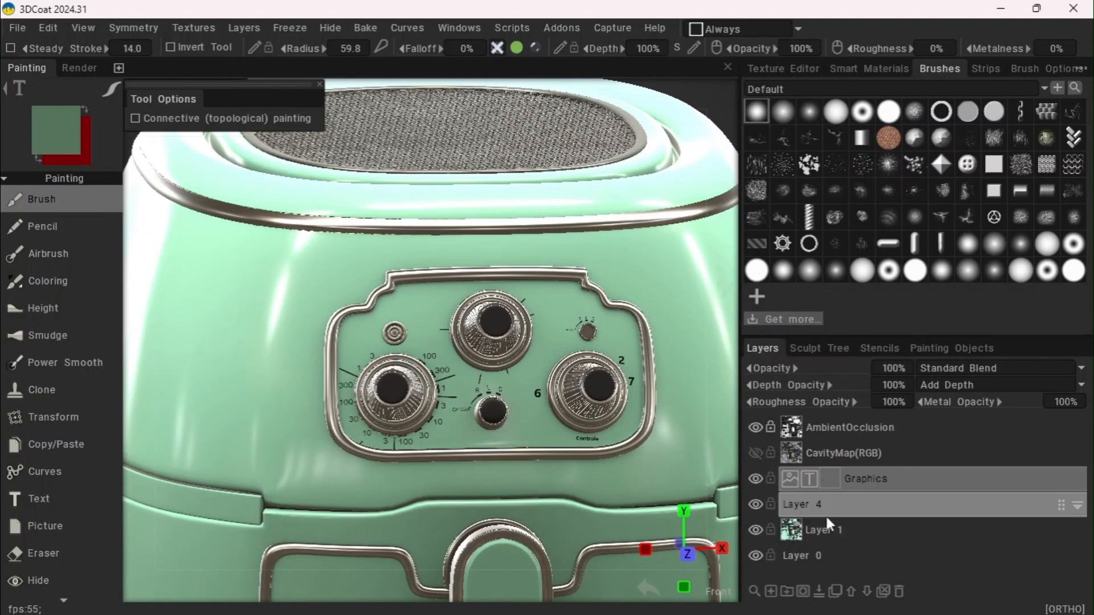
{"action": "left_click", "coordinate": [771, 592]}
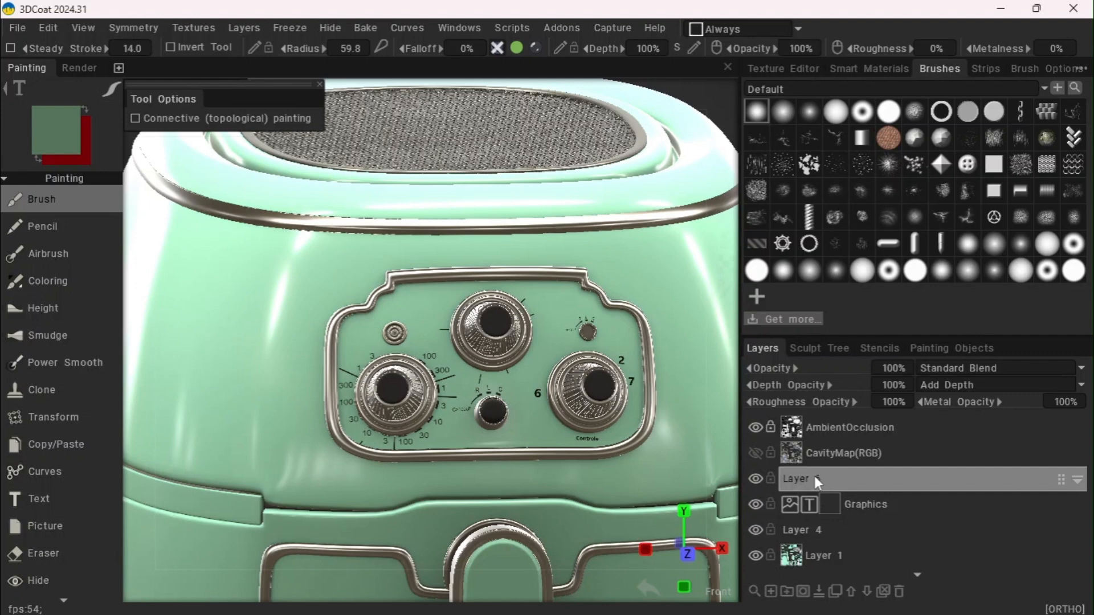
{"action": "left_click", "coordinate": [977, 369]}
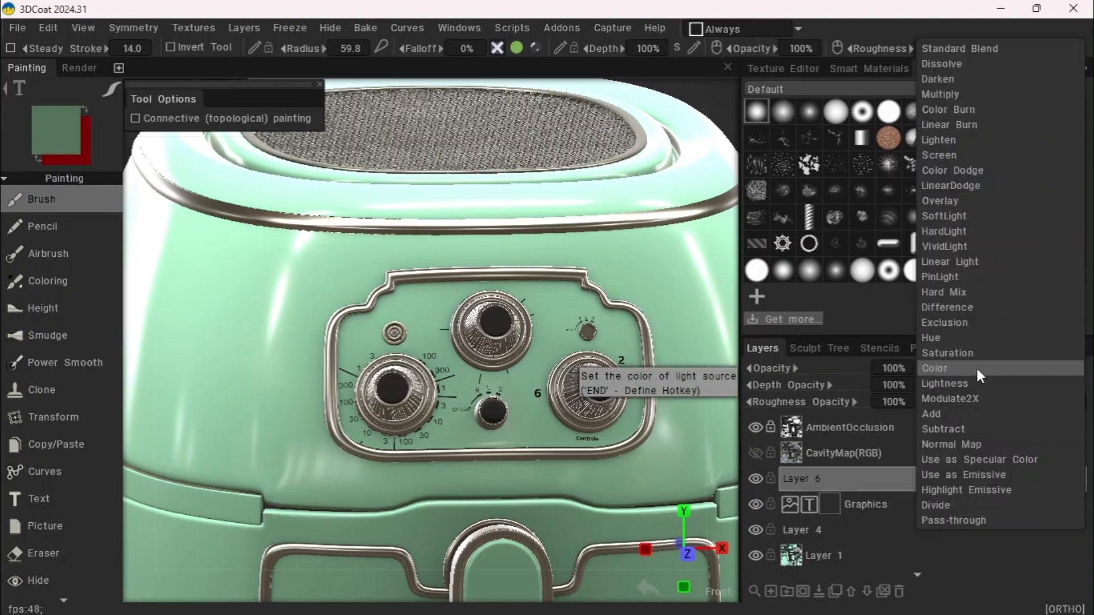
{"action": "left_click", "coordinate": [980, 478]}
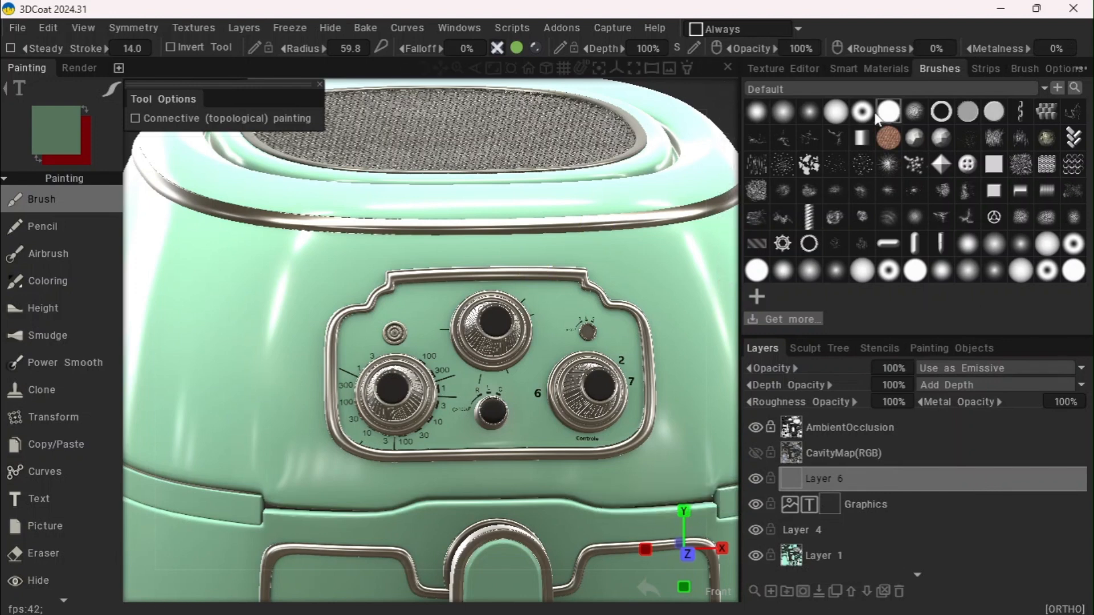
Paint a white dot on the front control panel beside the small round button, using a hard round brush of radius 38.6
{"action": "left_click", "coordinate": [73, 137]}
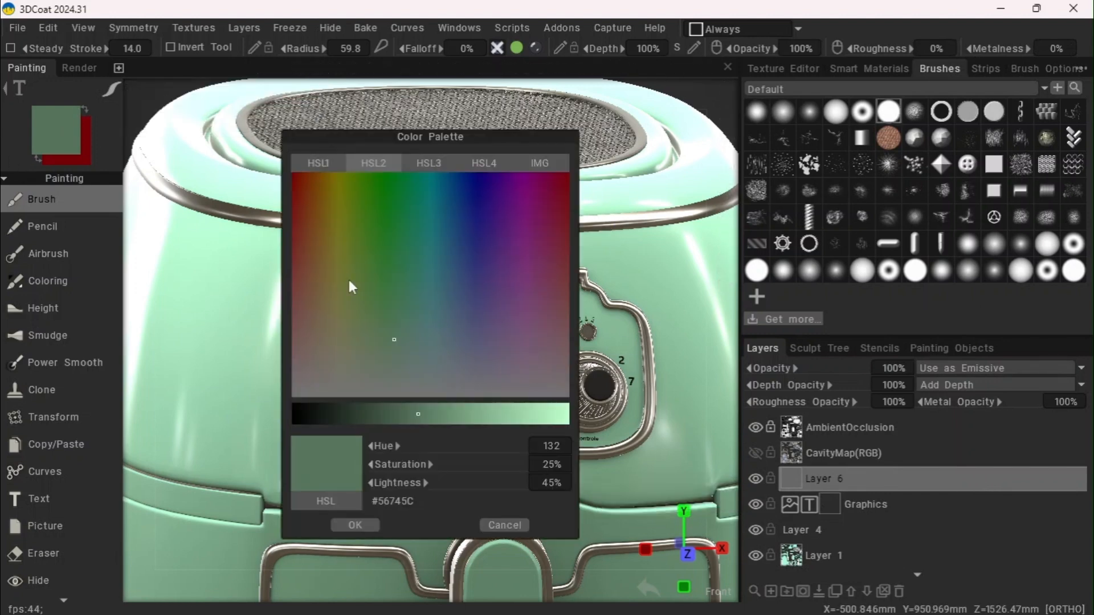
{"action": "left_click", "coordinate": [523, 397]}
{"action": "left_click_drag", "start_coordinate": [535, 415], "coordinate": [570, 416]}
{"action": "left_click", "coordinate": [369, 521]}
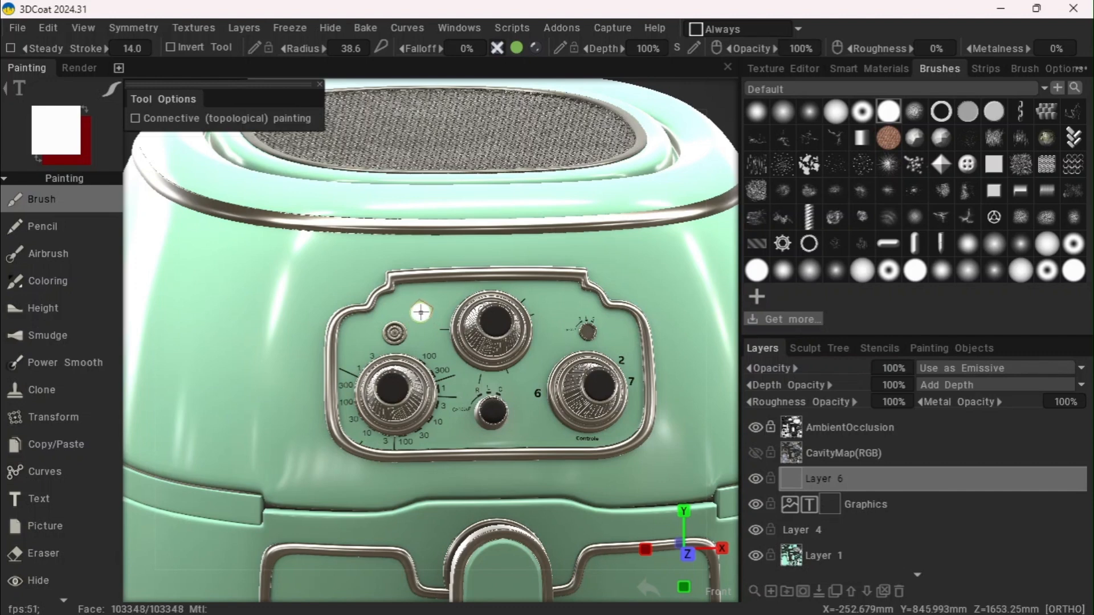
{"action": "left_click", "coordinate": [421, 312]}
Paint a smaller red dot over the centre of the white dot, with a brush radius of 26.5
{"action": "mouse_move", "coordinate": [553, 61]}
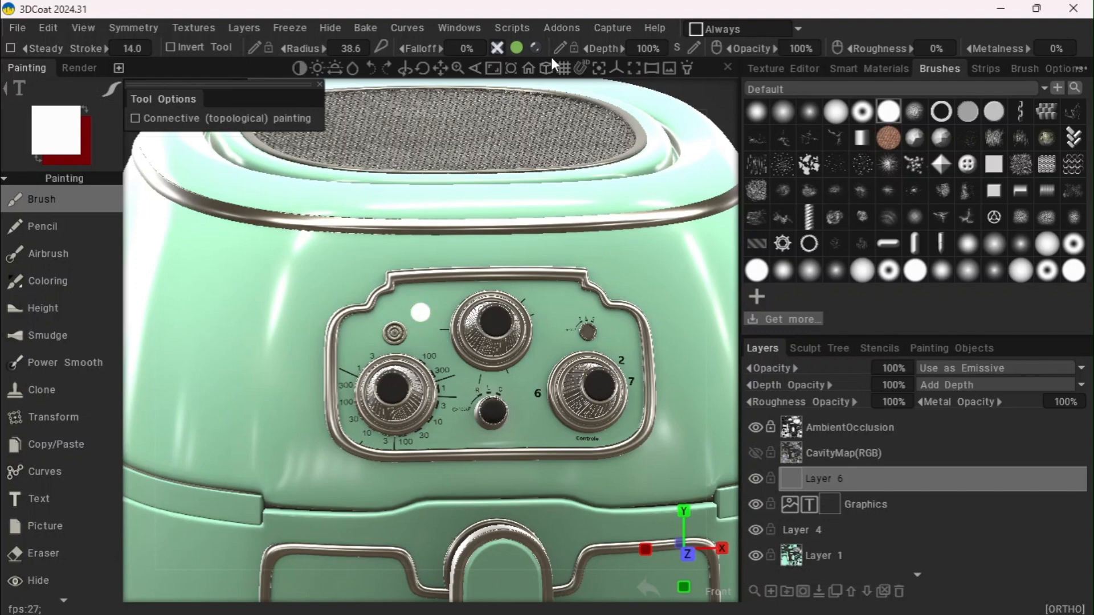
{"action": "left_click_drag", "start_coordinate": [472, 67], "coordinate": [556, 67]}
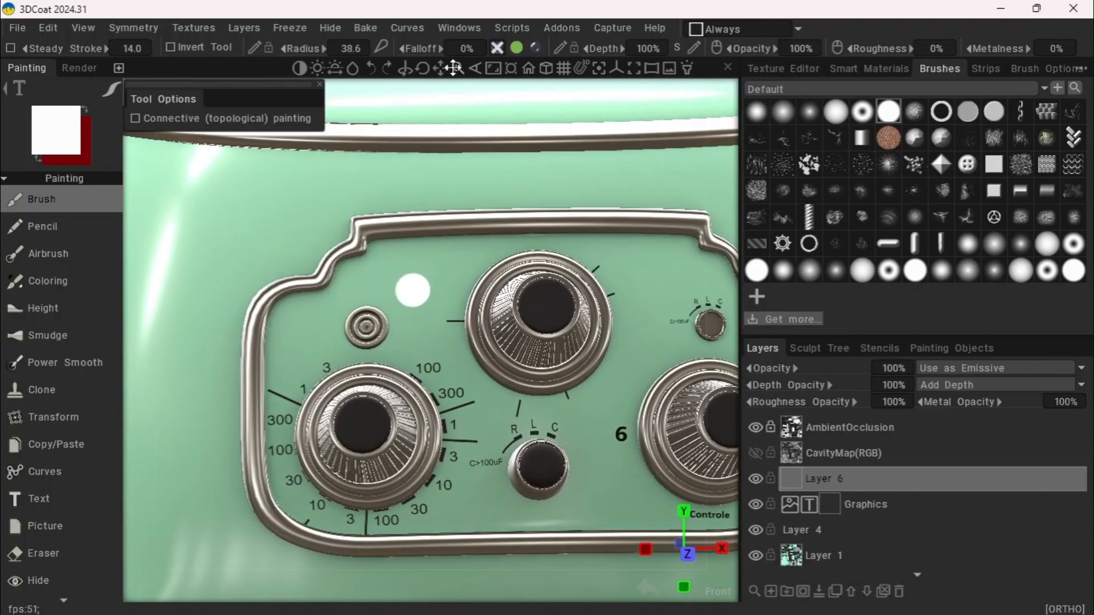
{"action": "left_click", "coordinate": [64, 132]}
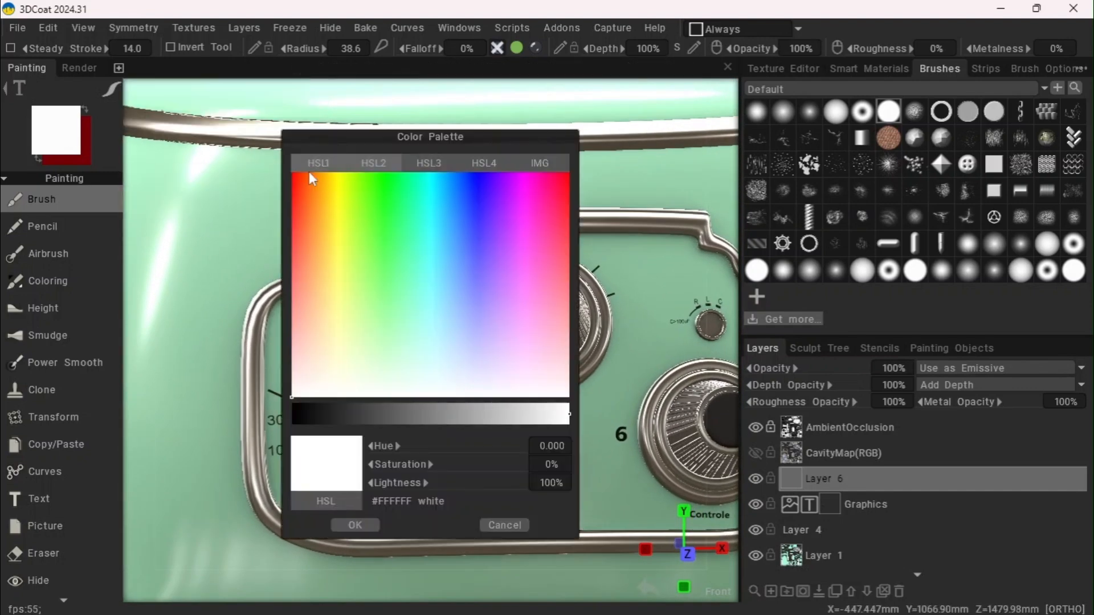
{"action": "left_click", "coordinate": [294, 174]}
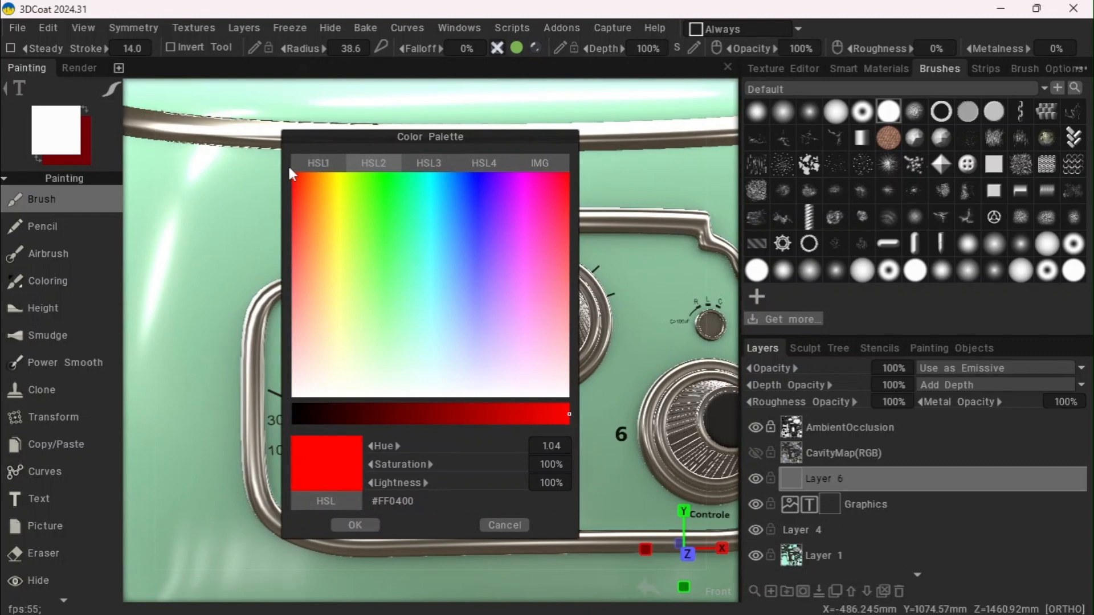
{"action": "left_click", "coordinate": [355, 525]}
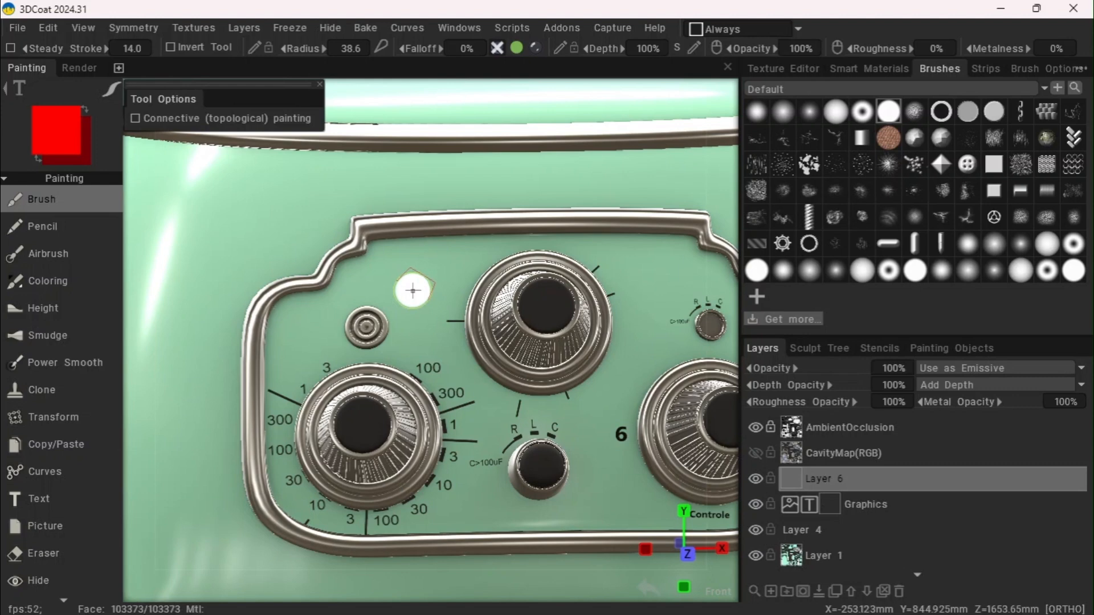
{"action": "left_click", "coordinate": [413, 290]}
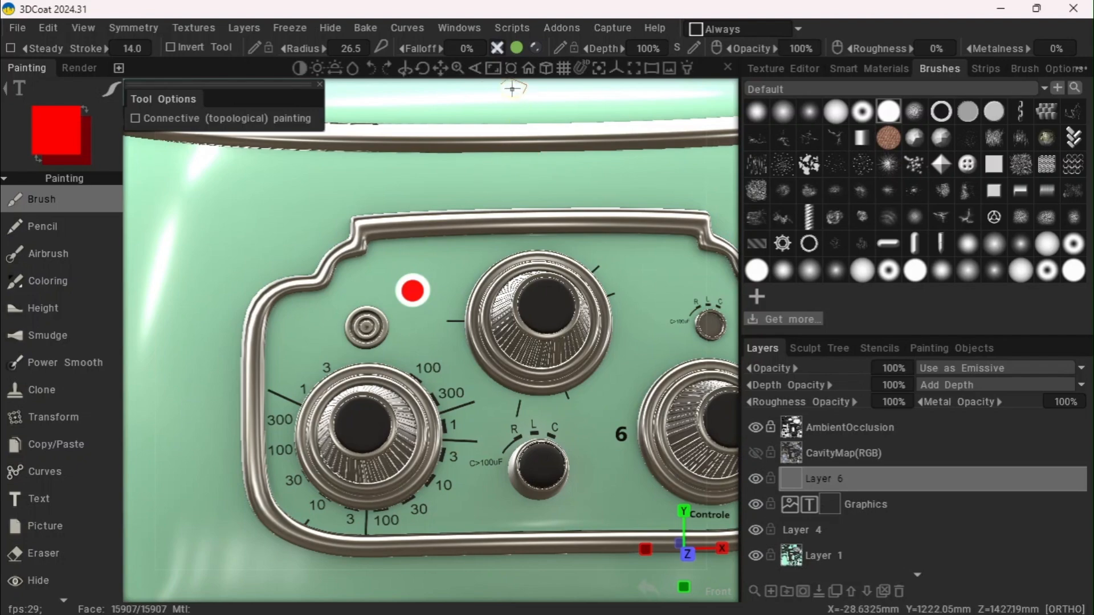
Paint the face of the small knob below the R, L, C labels red, fitting the brush to its centre
{"action": "left_click_drag", "start_coordinate": [456, 69], "coordinate": [451, 76]}
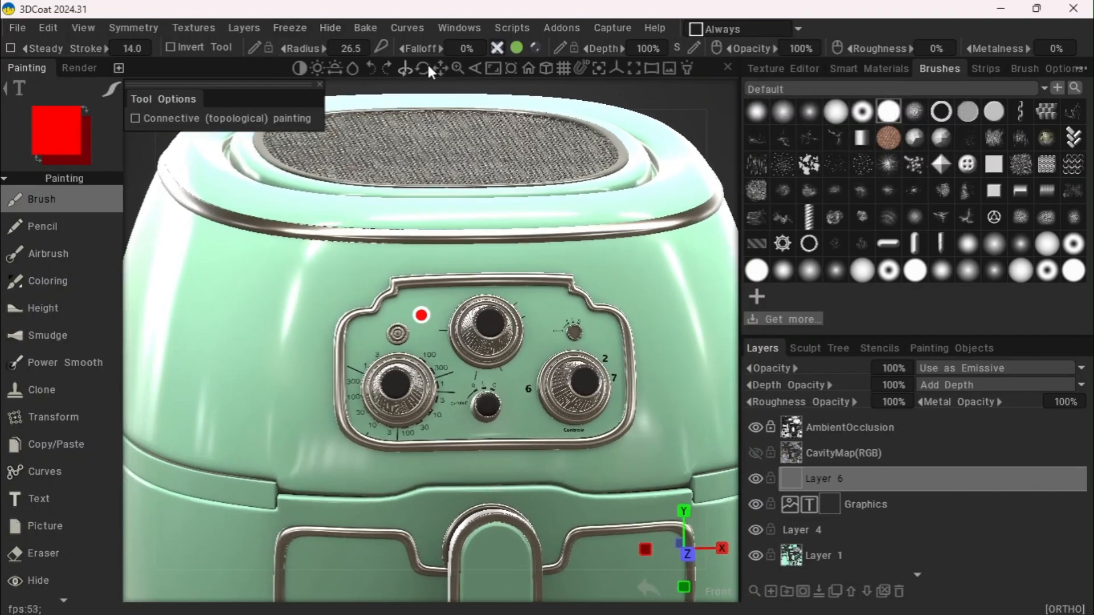
{"action": "mouse_move", "coordinate": [441, 67]}
{"action": "left_mouse_down"}
{"action": "mouse_move", "coordinate": [382, 50]}
{"action": "mouse_move", "coordinate": [493, 83]}
{"action": "mouse_move", "coordinate": [439, 69]}
{"action": "mouse_move", "coordinate": [473, 77]}
{"action": "left_mouse_up"}
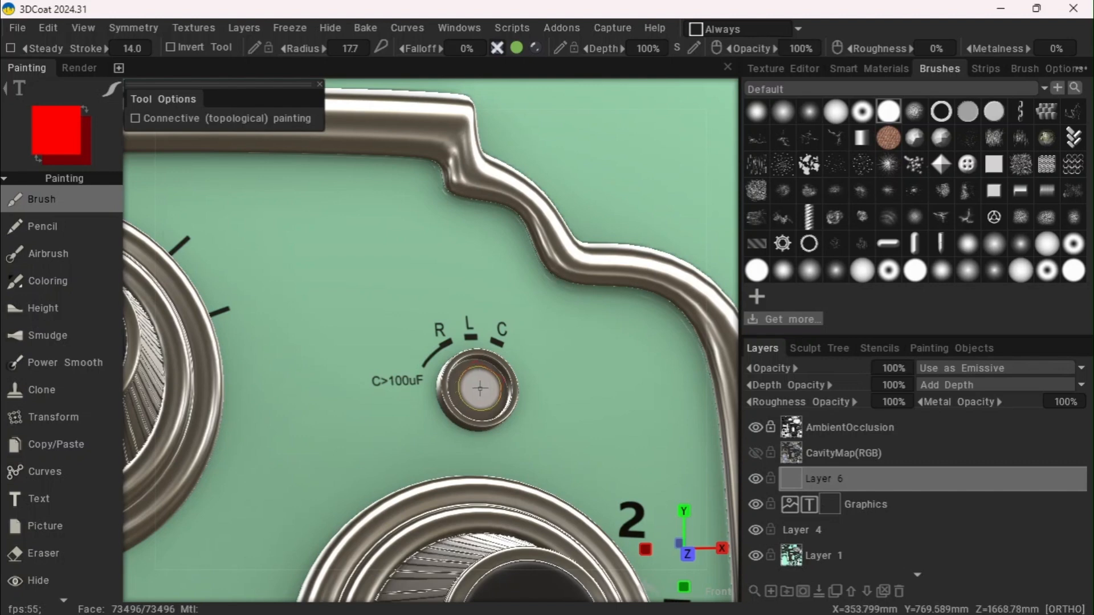
{"action": "left_click", "coordinate": [477, 389]}
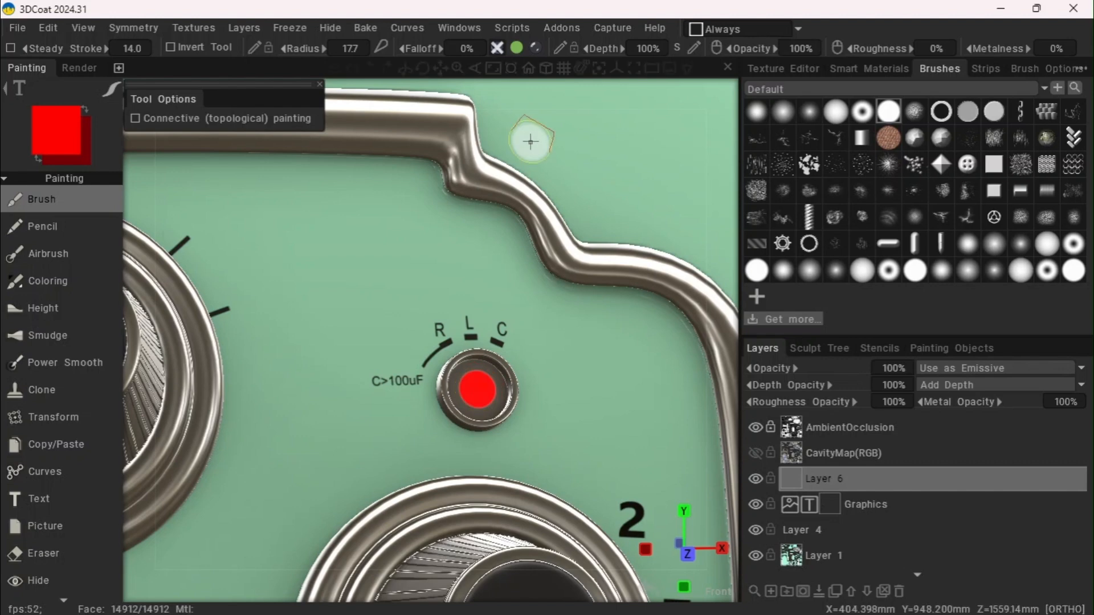
{"action": "mouse_move", "coordinate": [465, 63]}
{"action": "left_click_drag", "start_coordinate": [457, 66], "coordinate": [456, 64]}
{"action": "left_click_drag", "start_coordinate": [661, 192], "coordinate": [714, 184]}
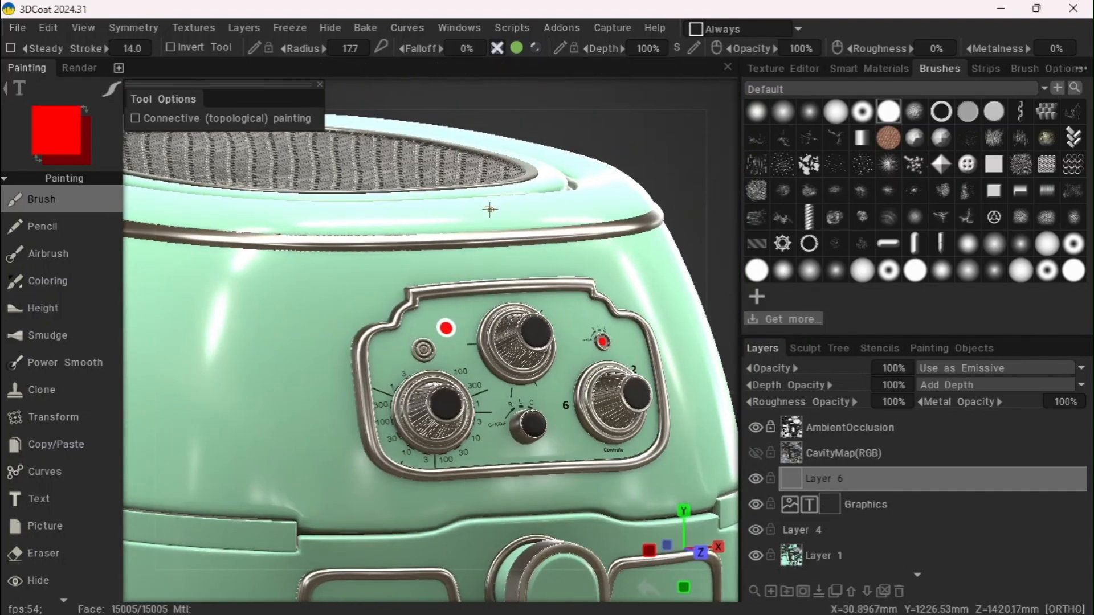
Save the project as a new file named Painjob001.3b
{"action": "left_click", "coordinate": [15, 28]}
{"action": "mouse_move", "coordinate": [42, 99]}
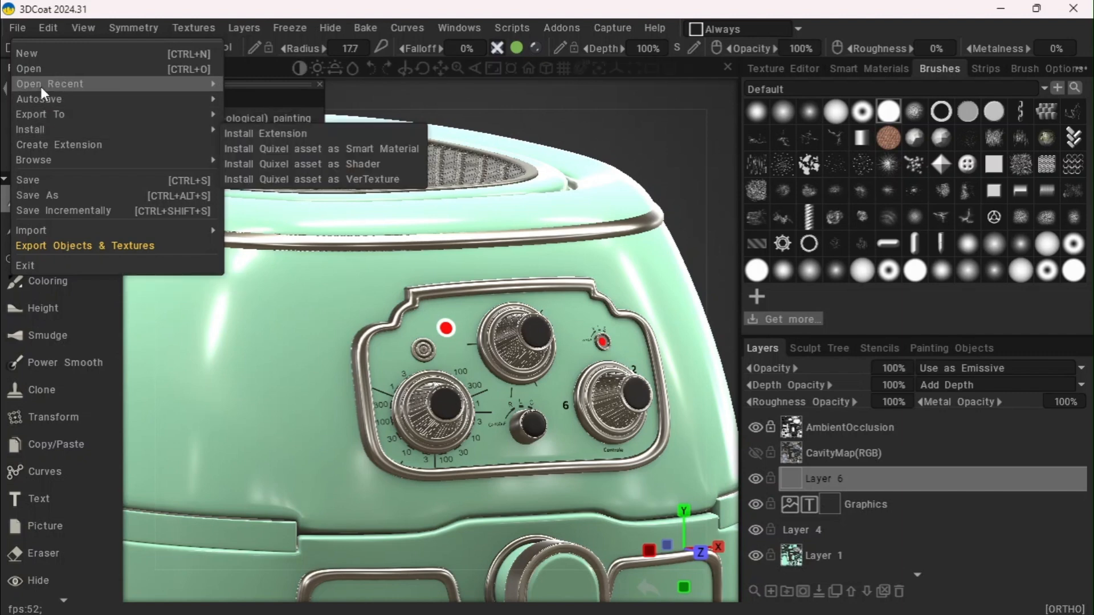
{"action": "left_click", "coordinate": [40, 194]}
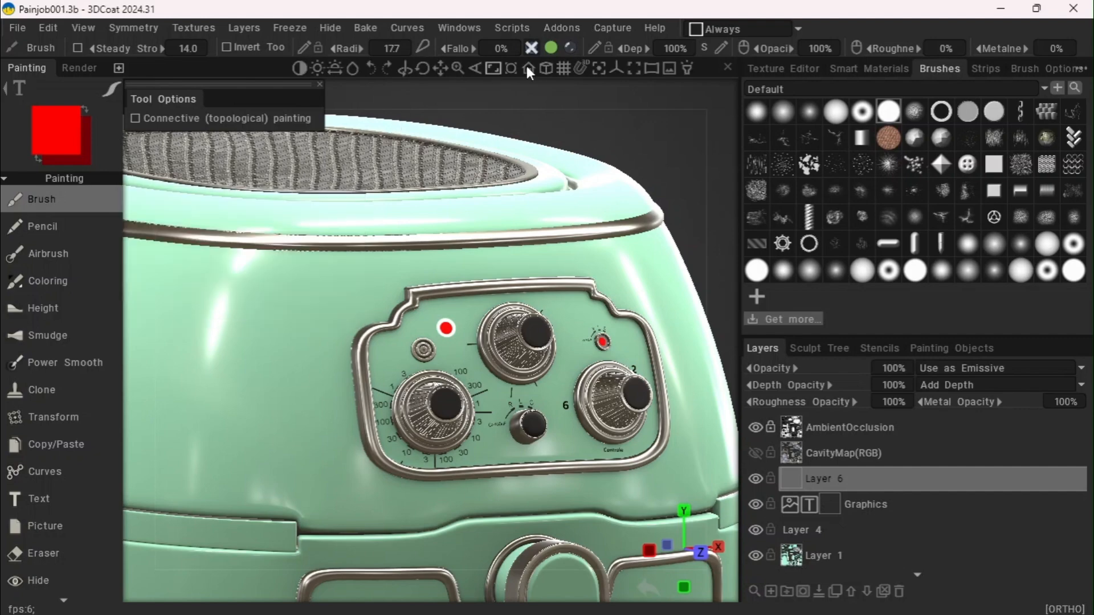
Rename Layer 6 as Lights and Layer 4 as Col1
{"action": "left_click_drag", "start_coordinate": [457, 68], "coordinate": [433, 65]}
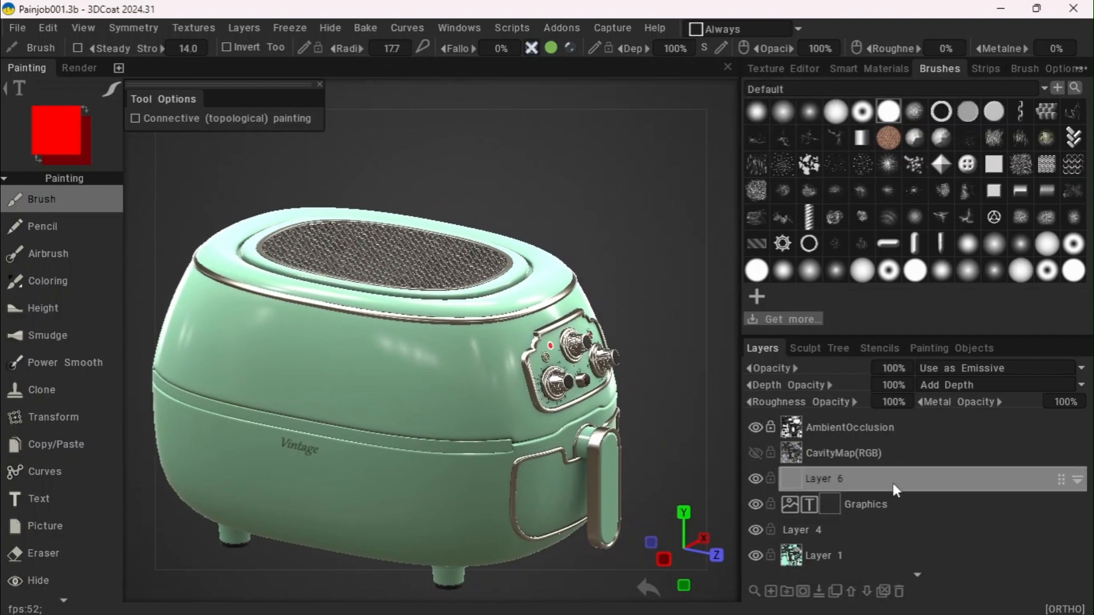
{"action": "double_click", "coordinate": [846, 480]}
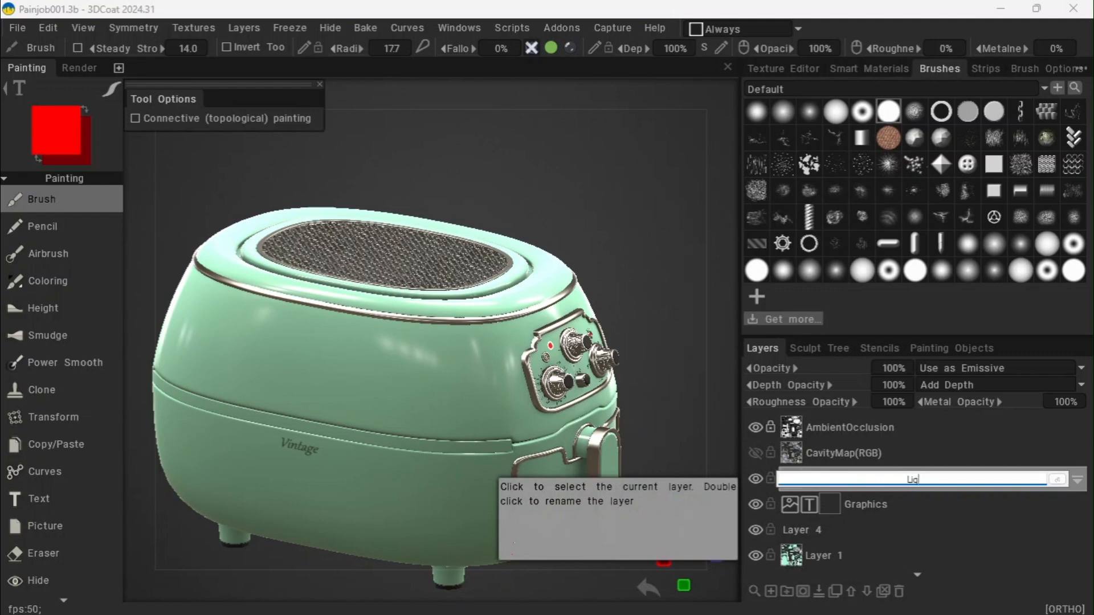
{"action": "key", "text": "Return"}
{"action": "left_click", "coordinate": [828, 529]}
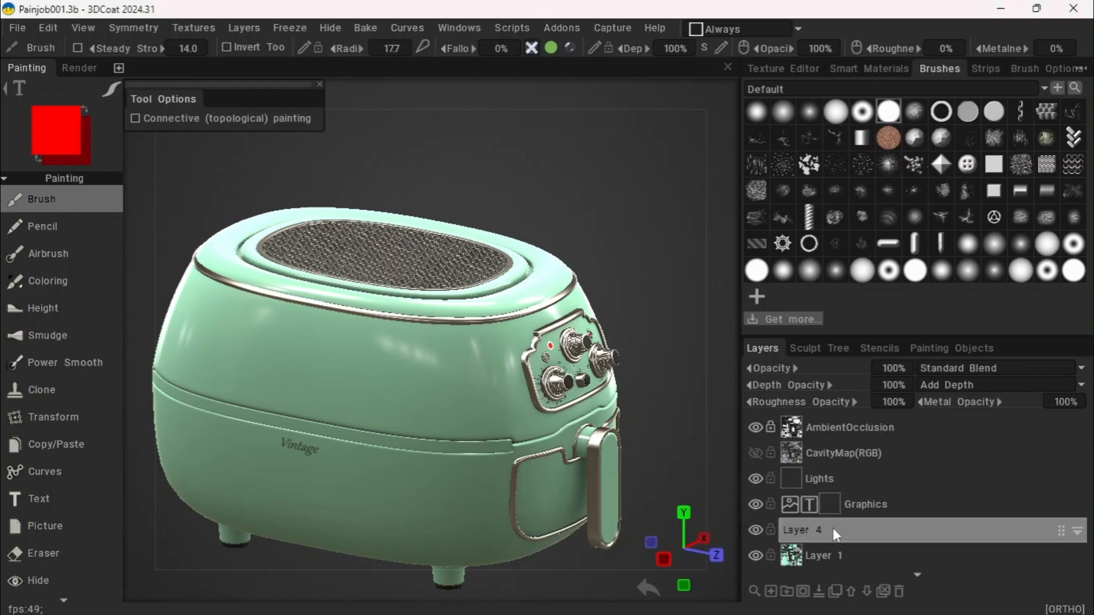
{"action": "double_click", "coordinate": [832, 528]}
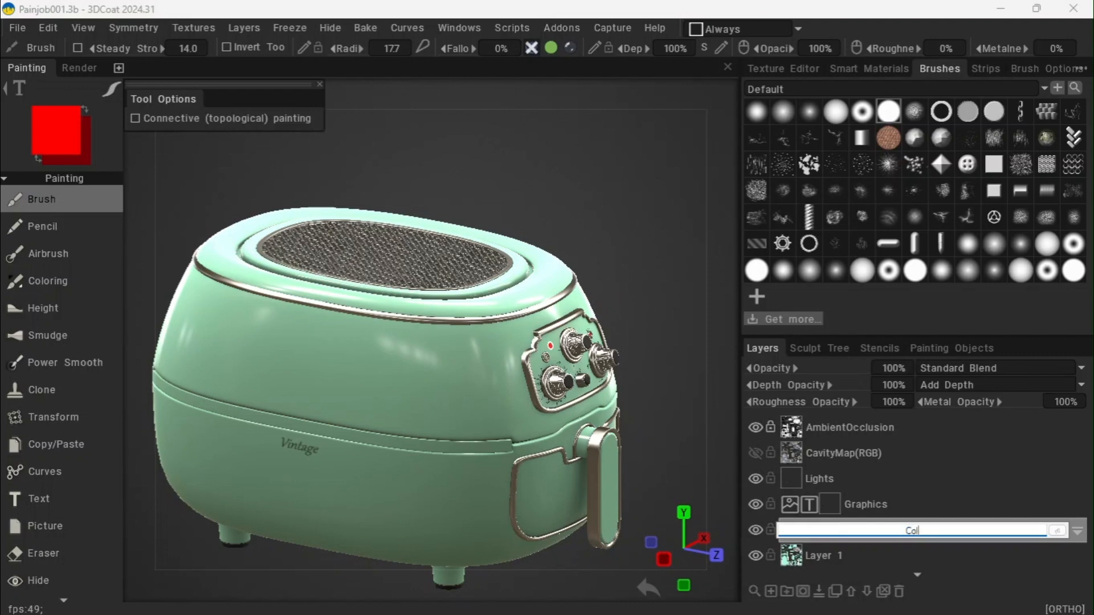
{"action": "key", "text": "Return"}
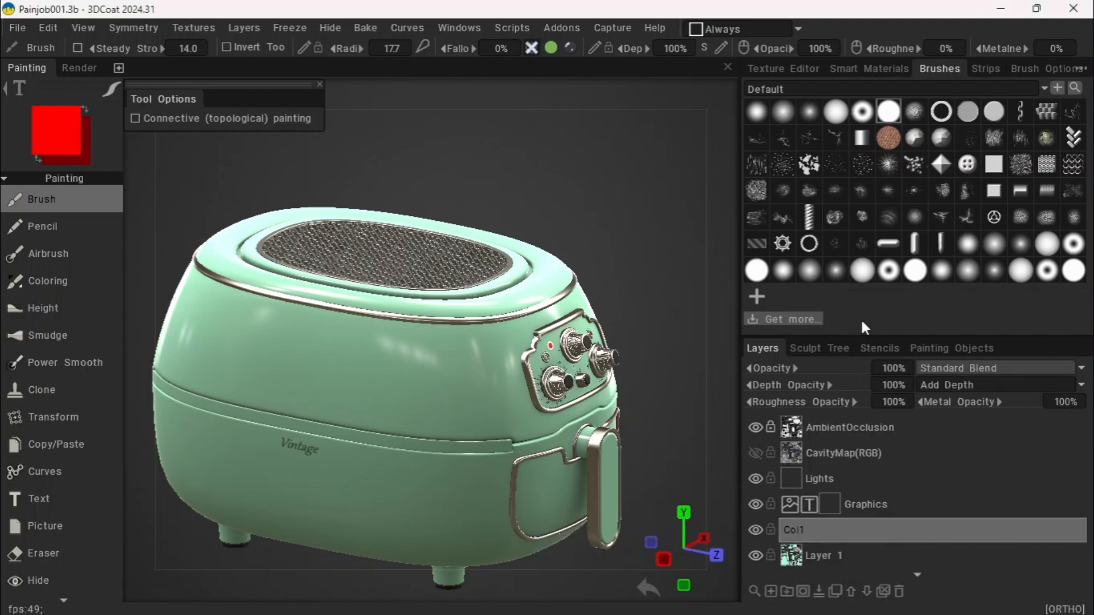
Delete the speckled multicoloured smart material from the Default collection
{"action": "mouse_move", "coordinate": [634, 268]}
{"action": "left_mouse_down"}
{"action": "mouse_move", "coordinate": [549, 224]}
{"action": "mouse_move", "coordinate": [586, 235]}
{"action": "mouse_move", "coordinate": [655, 228]}
{"action": "left_mouse_up"}
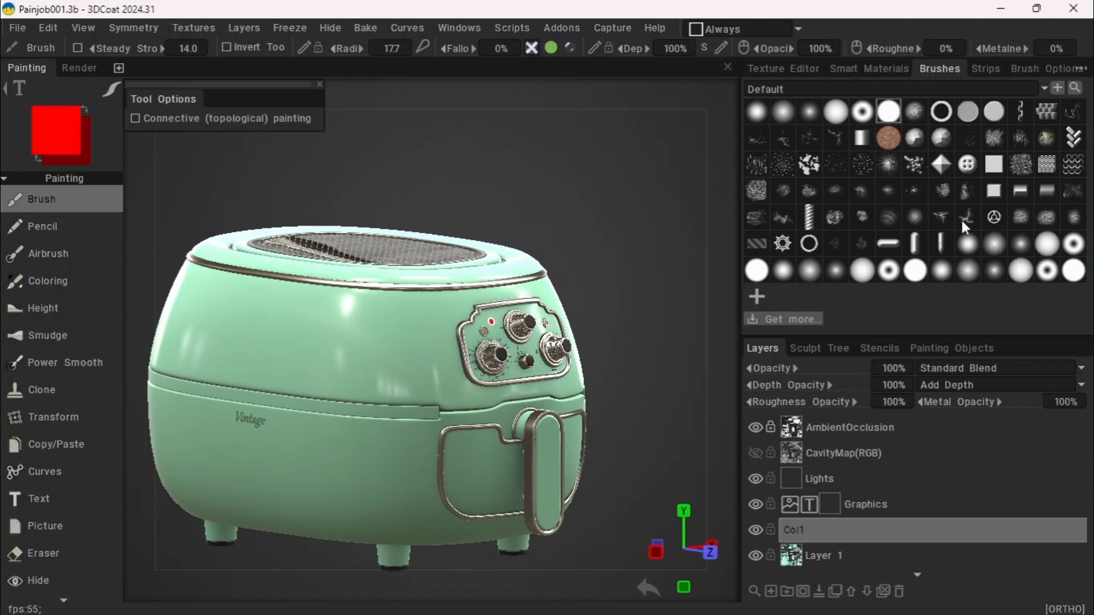
{"action": "left_click", "coordinate": [869, 68]}
{"action": "scroll", "coordinate": [903, 206], "scroll_direction": "down", "scroll_amount": 3}
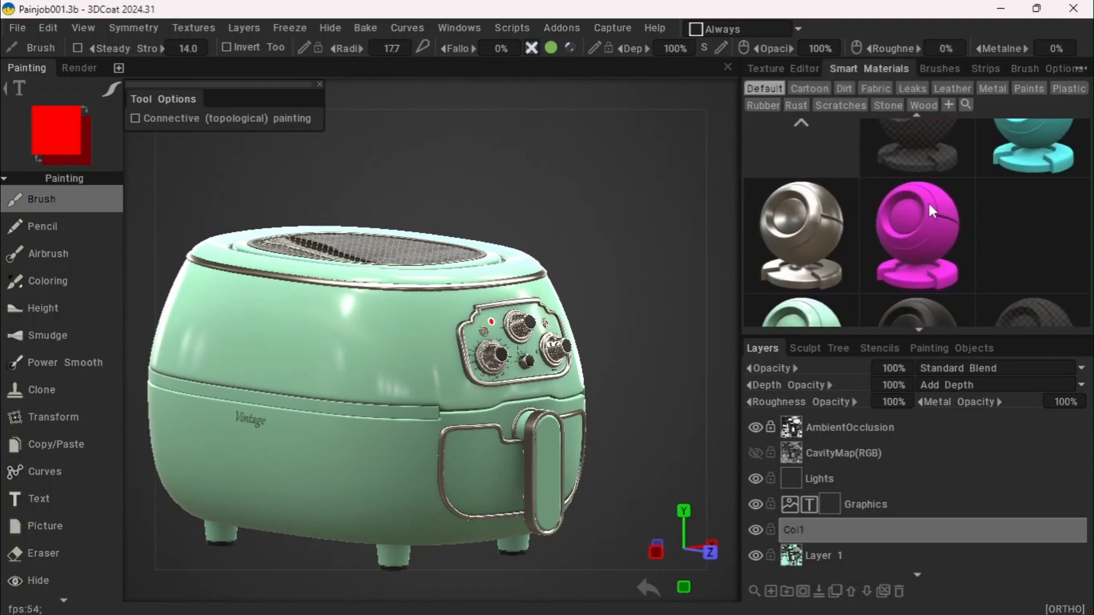
{"action": "scroll", "coordinate": [881, 290], "scroll_direction": "down", "scroll_amount": 3}
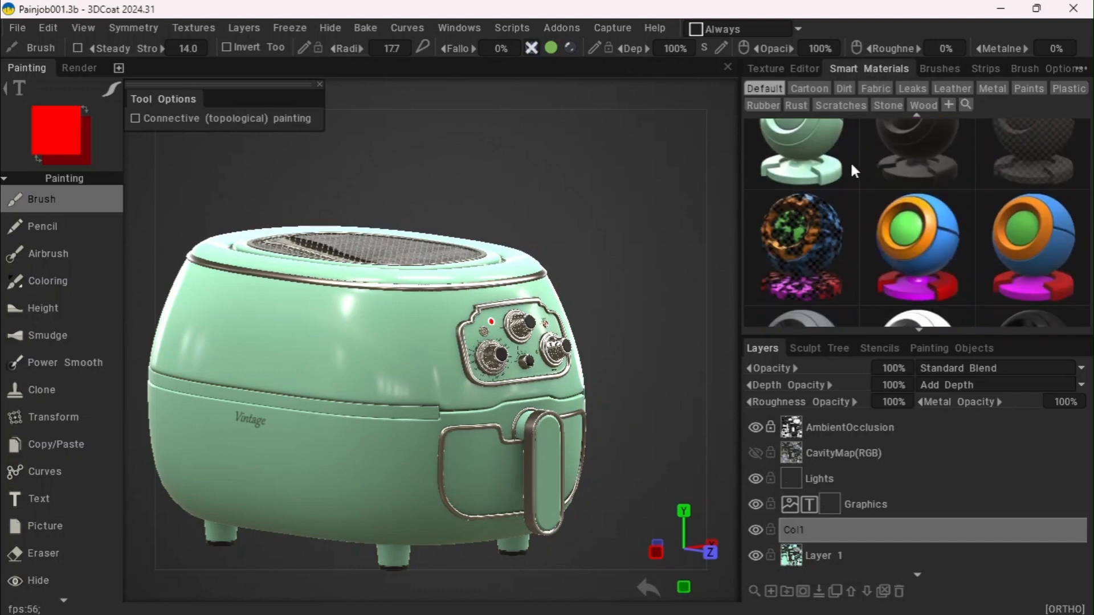
{"action": "right_click", "coordinate": [820, 207]}
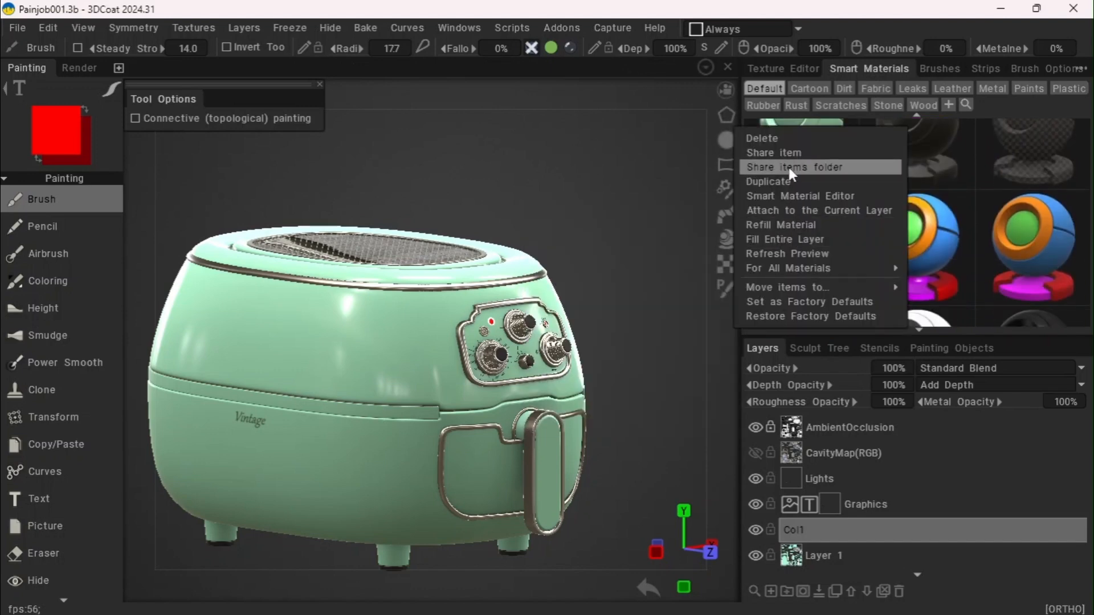
{"action": "left_click", "coordinate": [773, 137]}
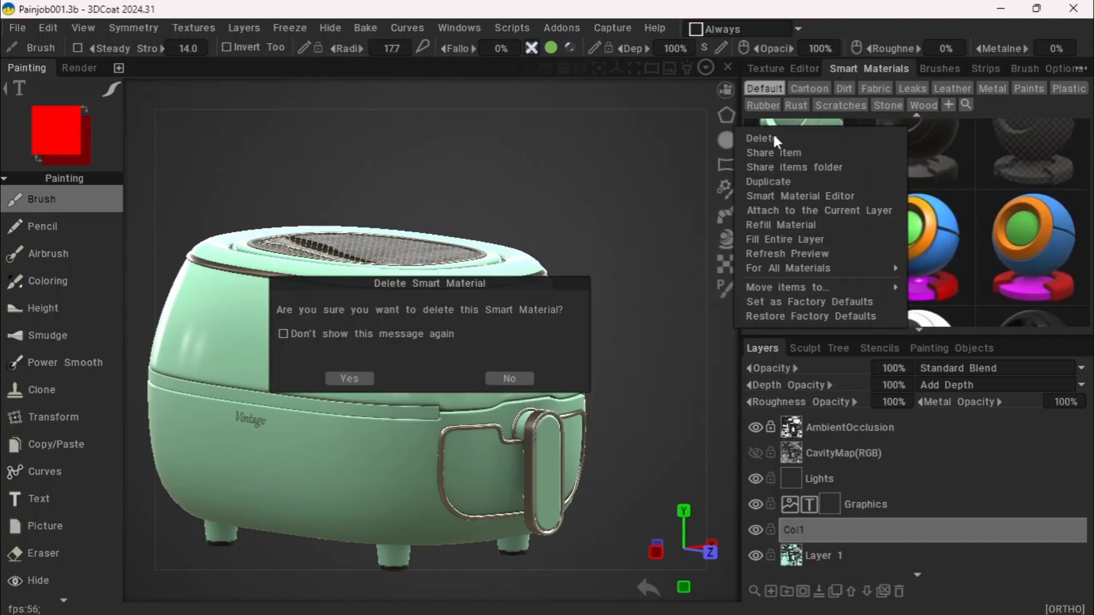
{"action": "left_click", "coordinate": [349, 378]}
Create a new smart material that takes its colour from the current paint colour
{"action": "scroll", "coordinate": [866, 146], "scroll_direction": "down", "scroll_amount": 10}
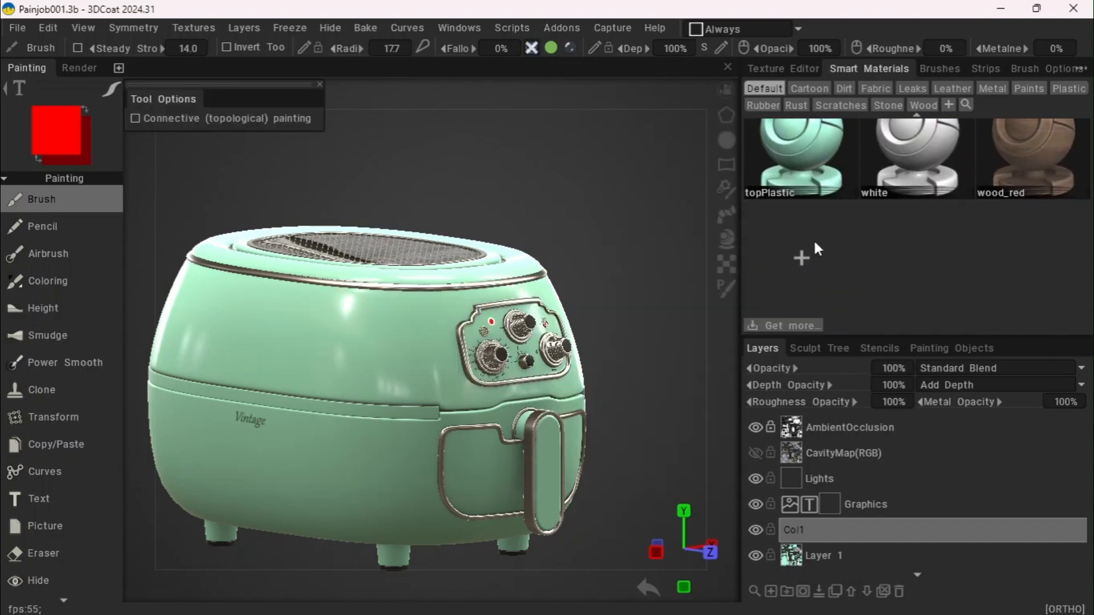
{"action": "left_click", "coordinate": [803, 260]}
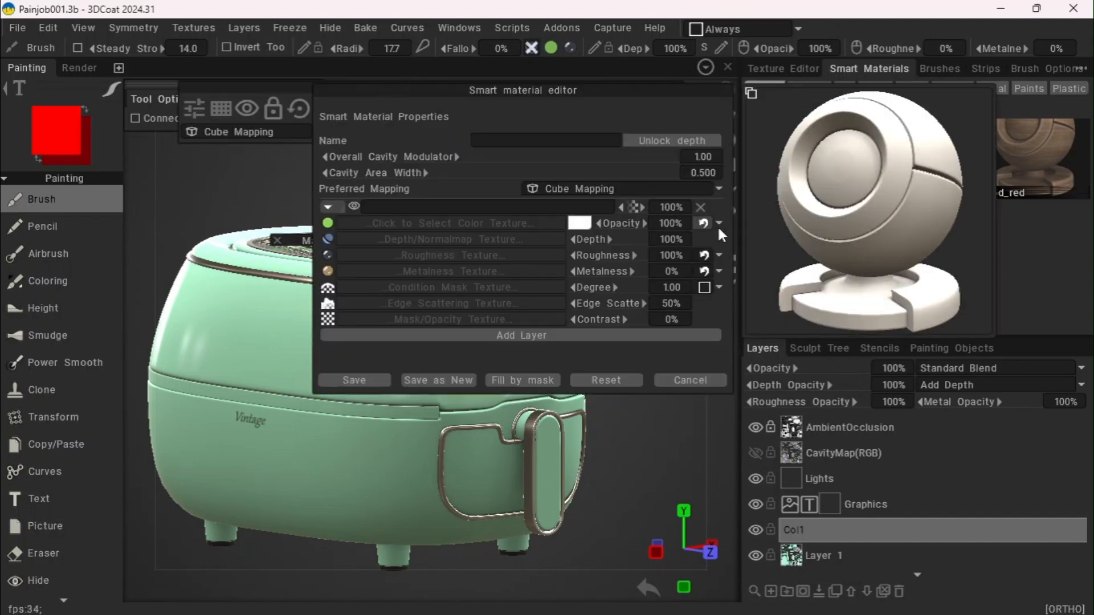
{"action": "left_click", "coordinate": [718, 224]}
{"action": "left_click", "coordinate": [698, 241]}
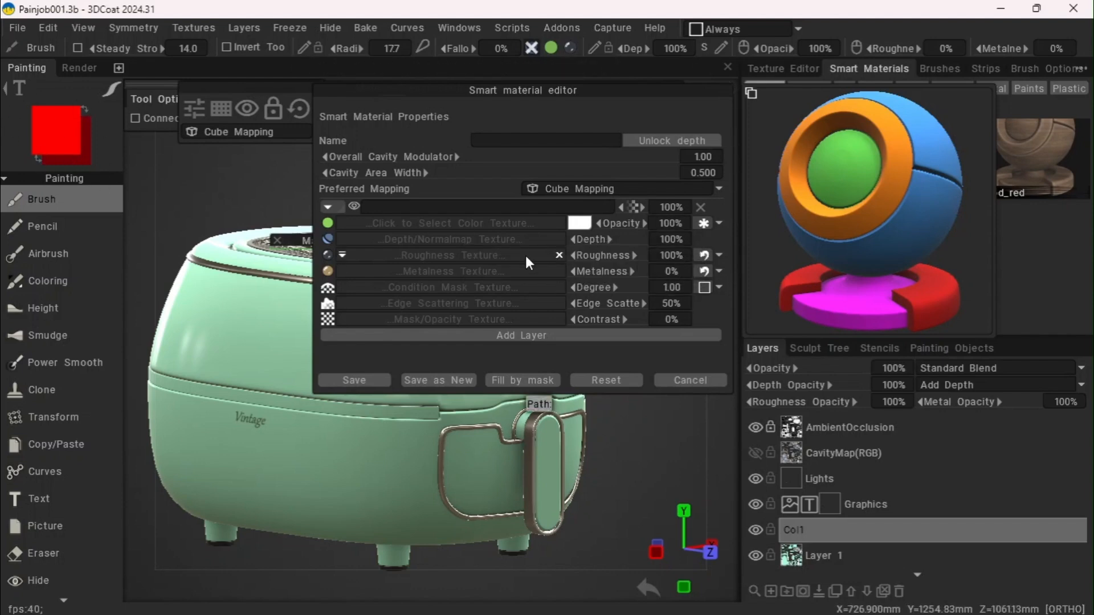
Apply procedural noise to the new smart material's mask/opacity texture
{"action": "left_click", "coordinate": [327, 319]}
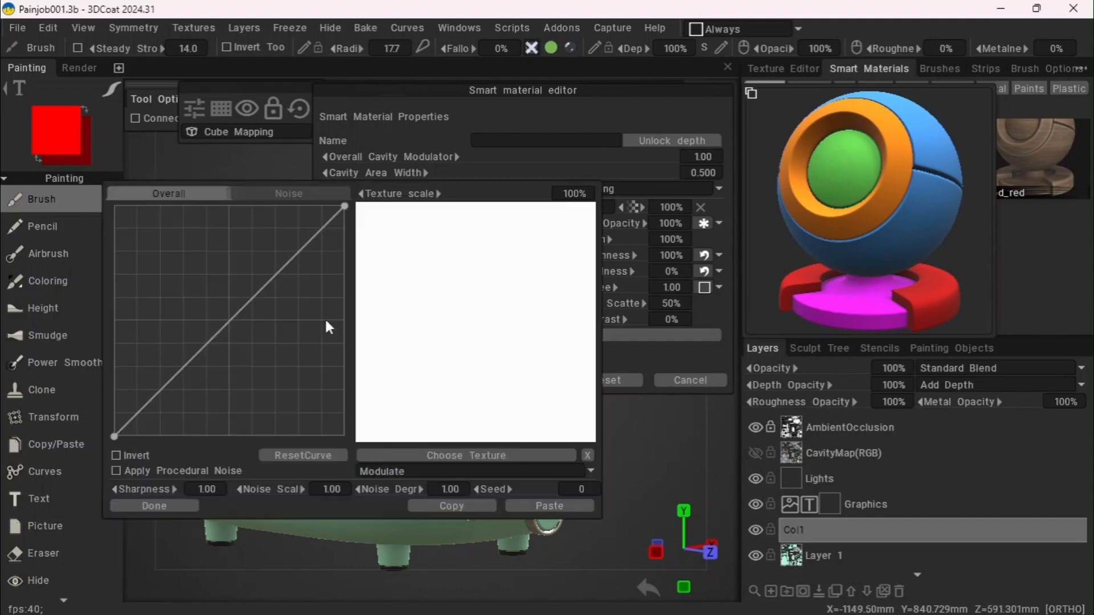
{"action": "left_click", "coordinate": [726, 526]}
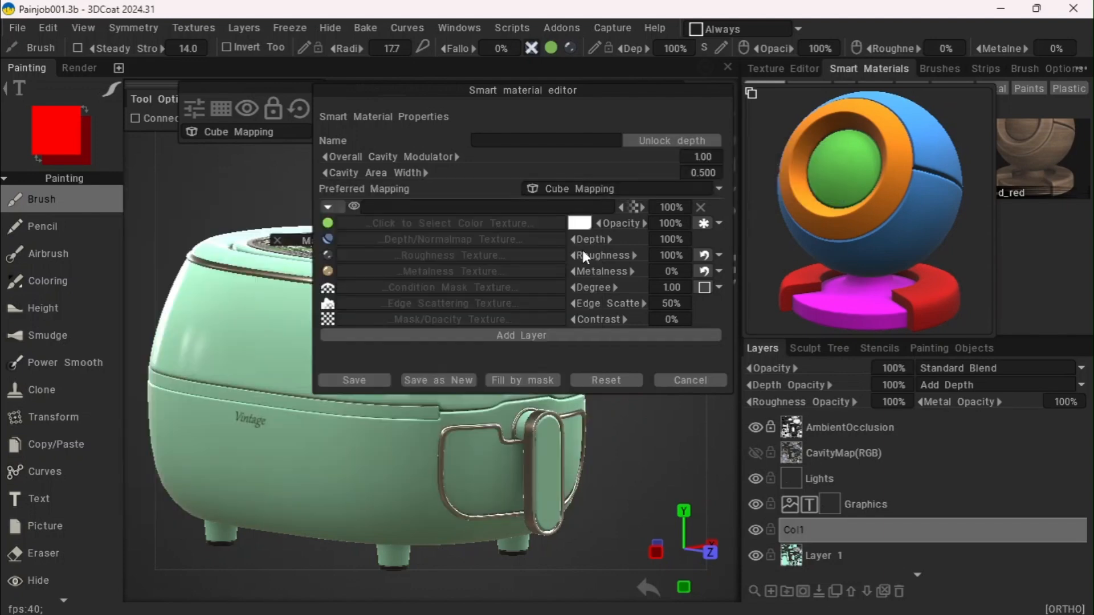
{"action": "left_click_drag", "start_coordinate": [523, 91], "coordinate": [727, 107]}
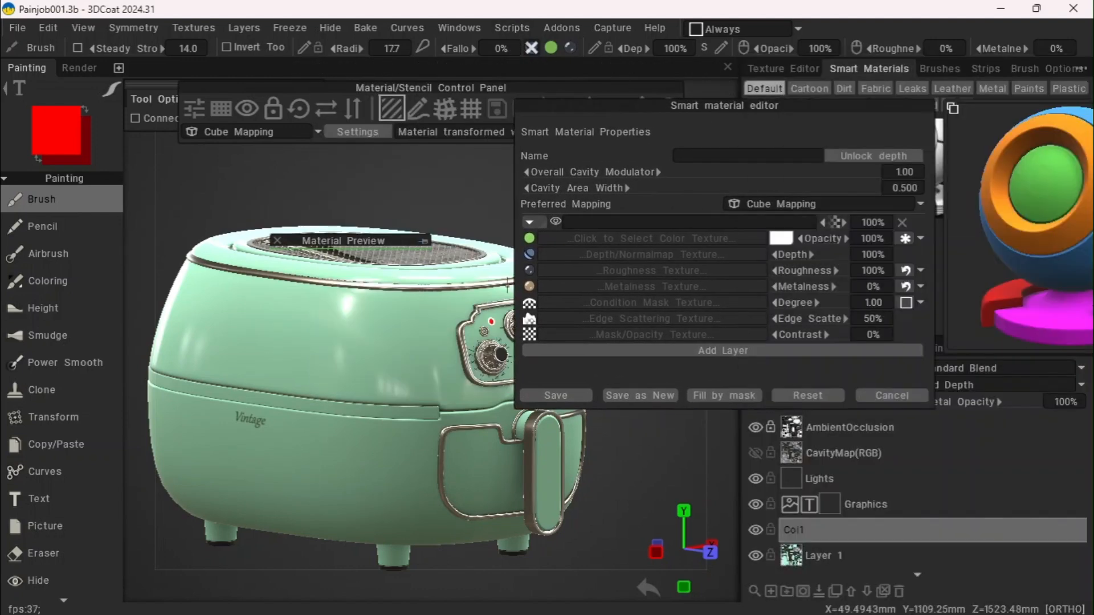
{"action": "left_click", "coordinate": [531, 335]}
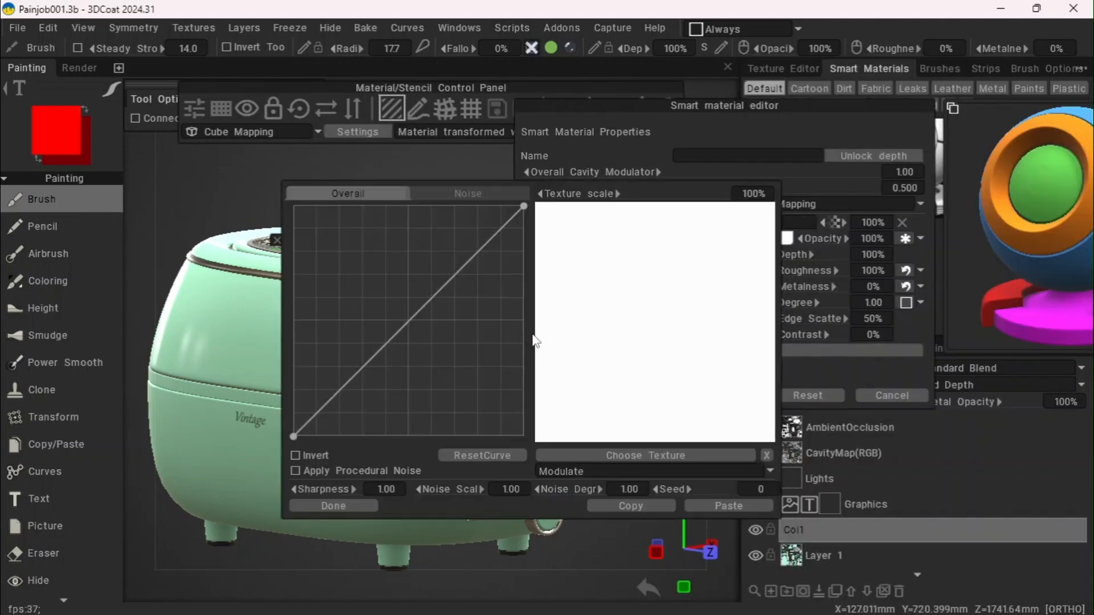
{"action": "left_click", "coordinate": [311, 473]}
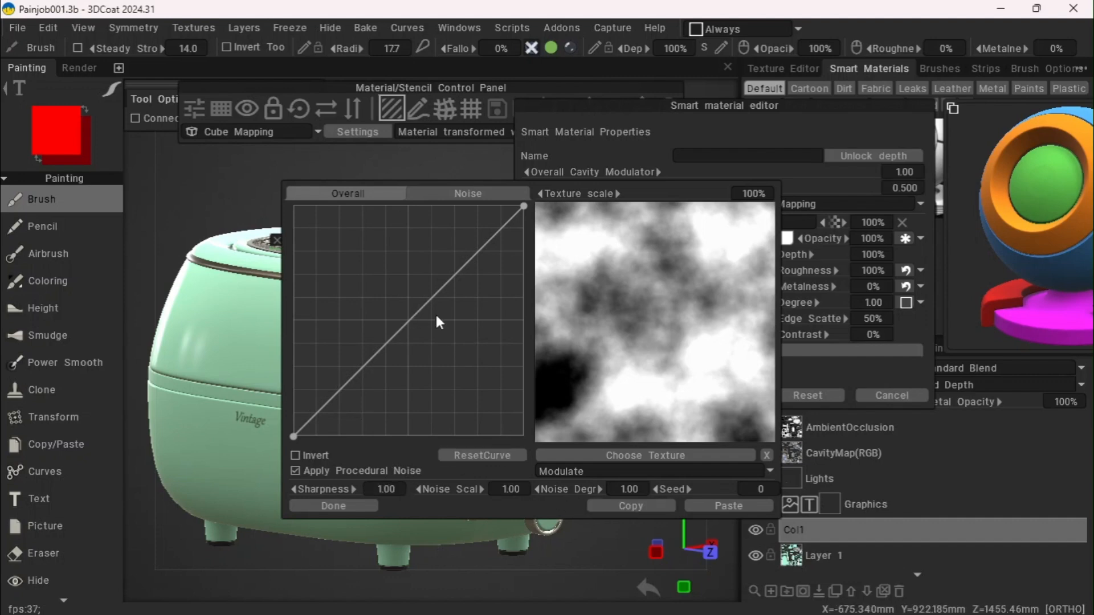
{"action": "left_click_drag", "start_coordinate": [420, 303], "coordinate": [514, 327]}
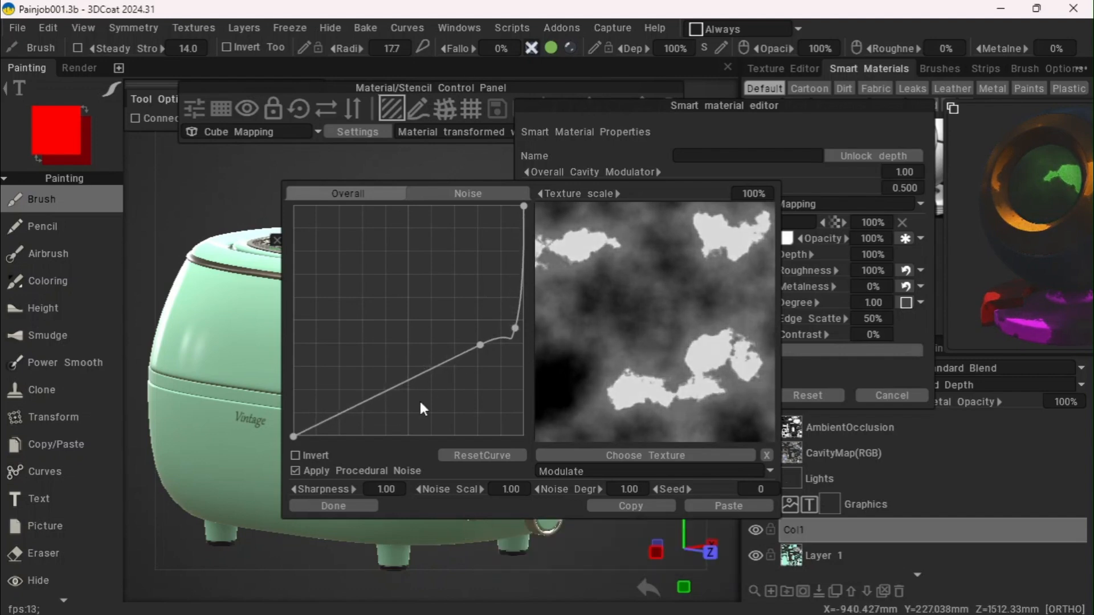
{"action": "key", "text": "ctrl+z"}
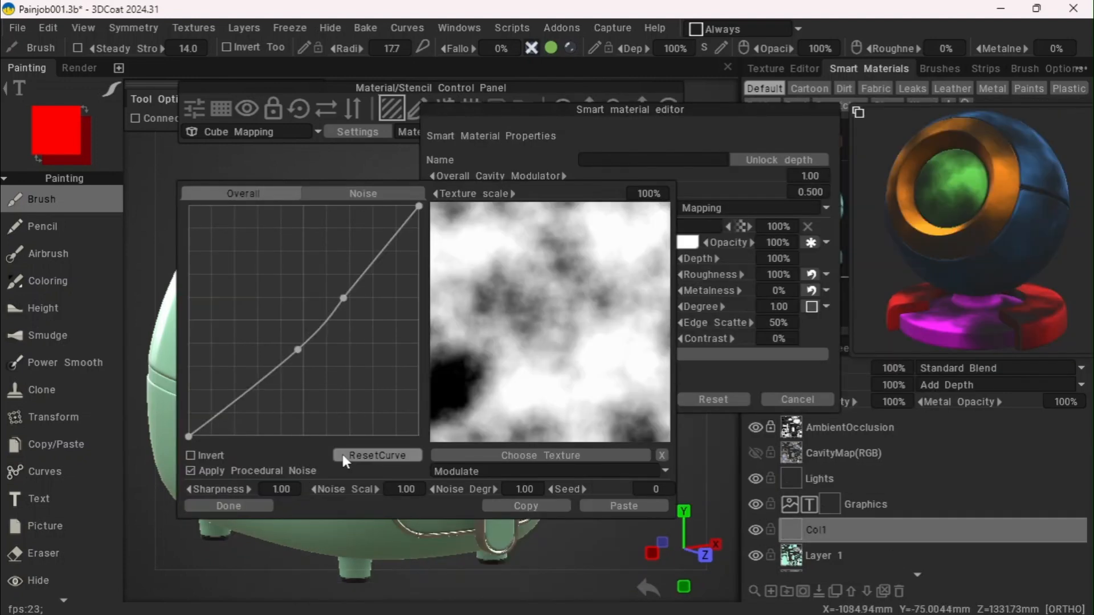
{"action": "left_click", "coordinate": [343, 453]}
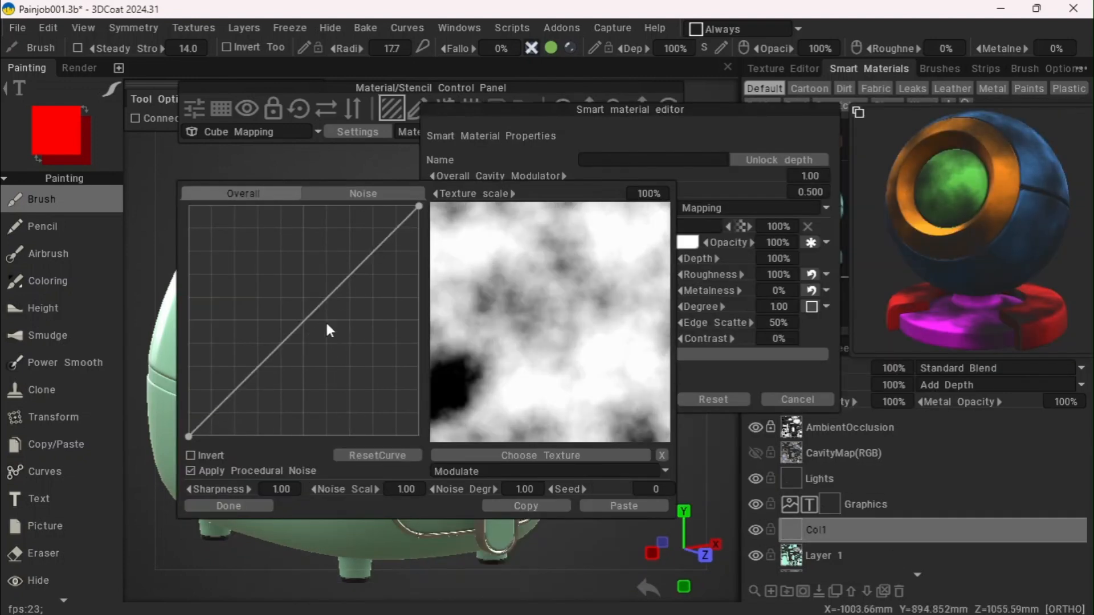
Bend the mask's overall curve strongly downward through a single point and set its texture scale to 97%
{"action": "left_click_drag", "start_coordinate": [305, 321], "coordinate": [376, 374]}
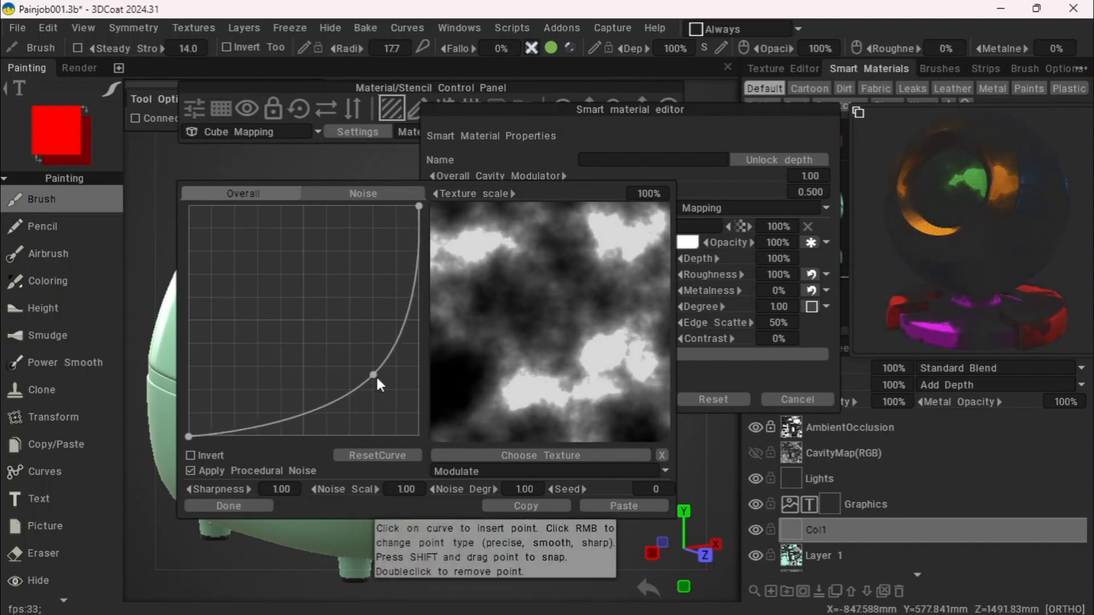
{"action": "left_click_drag", "start_coordinate": [489, 193], "coordinate": [466, 194]}
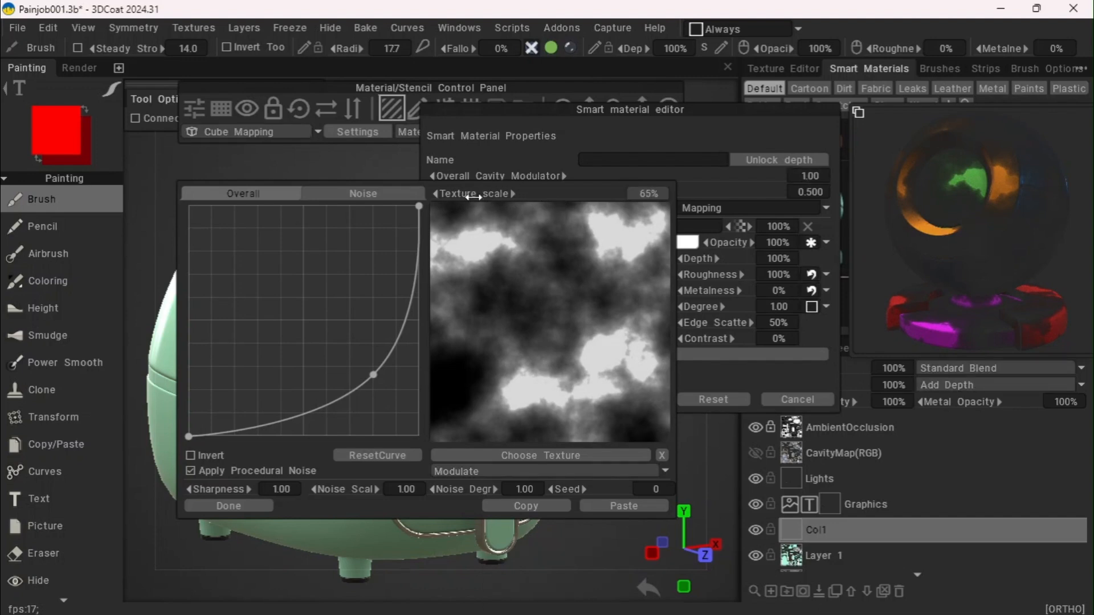
{"action": "left_click_drag", "start_coordinate": [489, 197], "coordinate": [487, 199]}
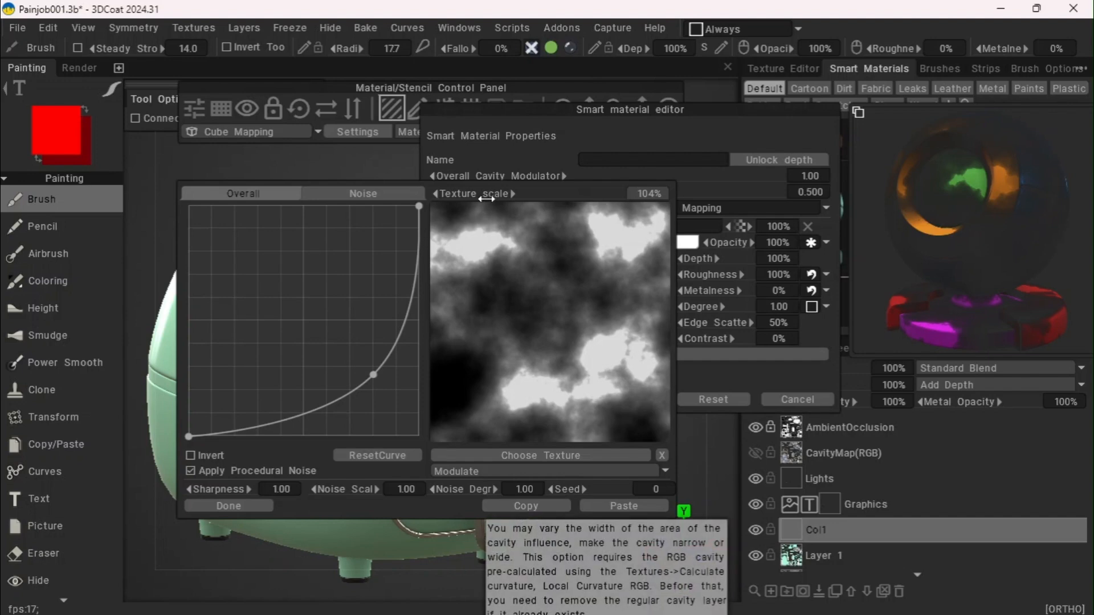
{"action": "left_click", "coordinate": [231, 506]}
Place the material preview over the air fryer's upper side beside the control panel, keeping the smart material editor clear of the model
{"action": "left_click_drag", "start_coordinate": [586, 108], "coordinate": [680, 124]}
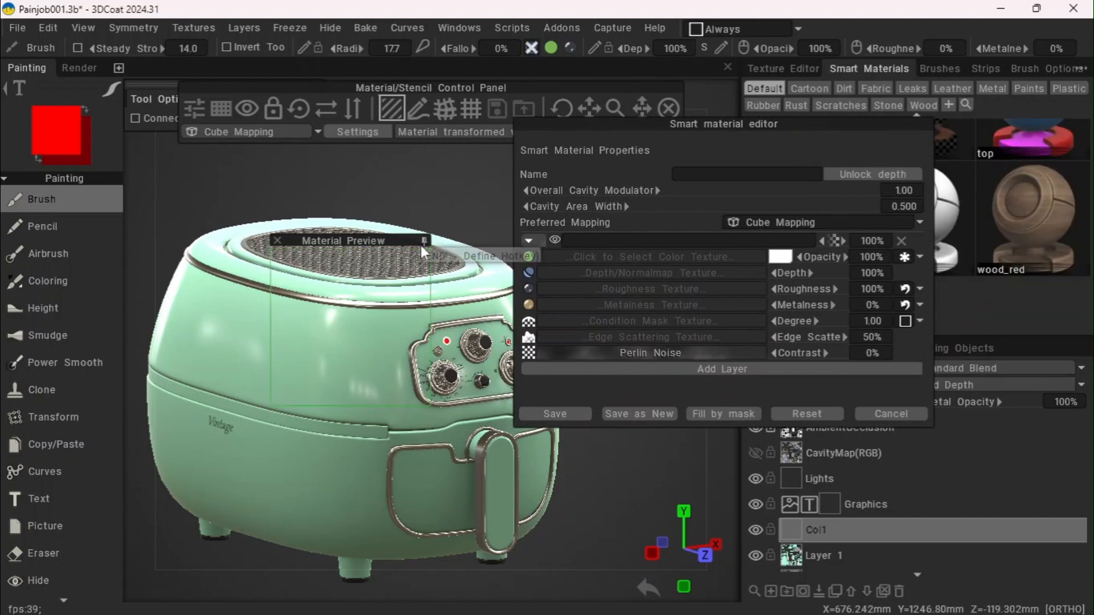
{"action": "left_click", "coordinate": [421, 244]}
{"action": "left_click_drag", "start_coordinate": [388, 243], "coordinate": [286, 270]}
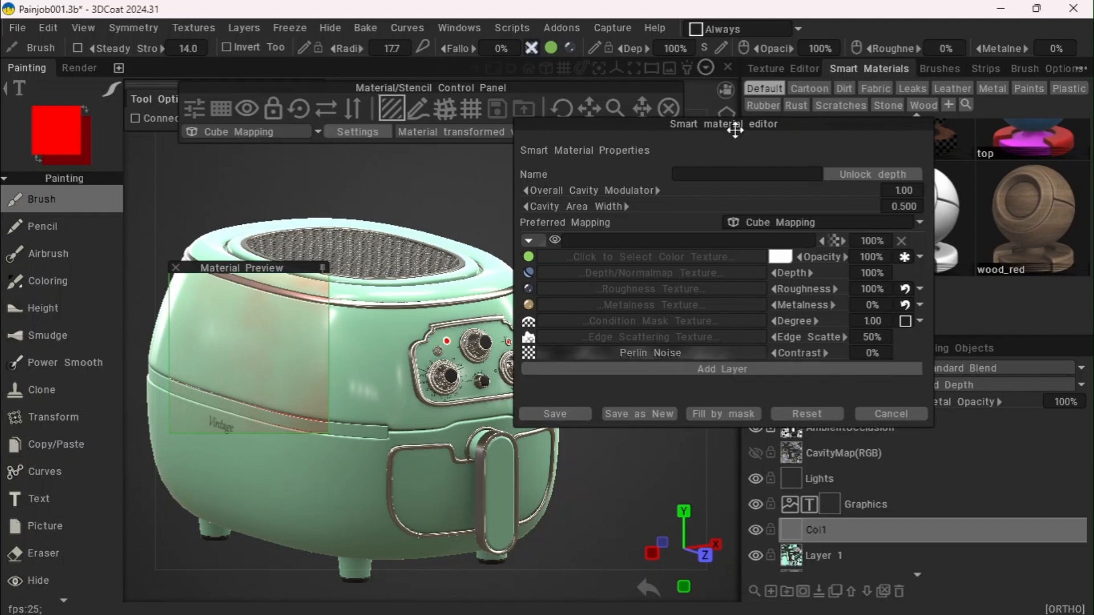
{"action": "left_click_drag", "start_coordinate": [736, 129], "coordinate": [804, 131]}
Set the contrast of the Perlin Noise mask to 12%
{"action": "mouse_move", "coordinate": [864, 354]}
{"action": "left_mouse_down"}
{"action": "mouse_move", "coordinate": [888, 354]}
{"action": "mouse_move", "coordinate": [829, 351]}
{"action": "mouse_move", "coordinate": [873, 356]}
{"action": "left_mouse_up"}
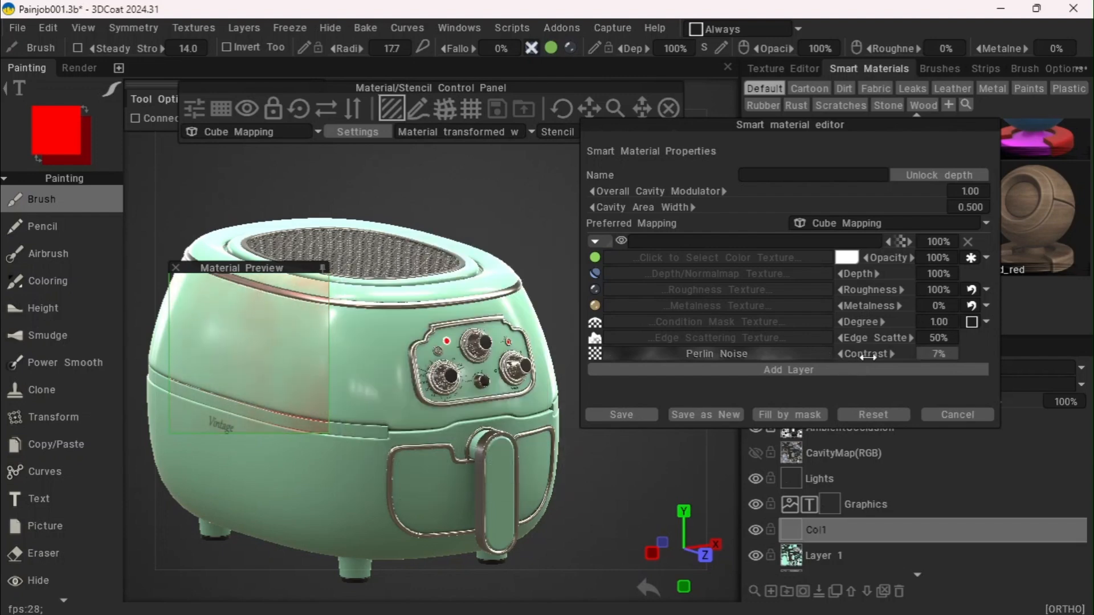
{"action": "left_click", "coordinate": [745, 354]}
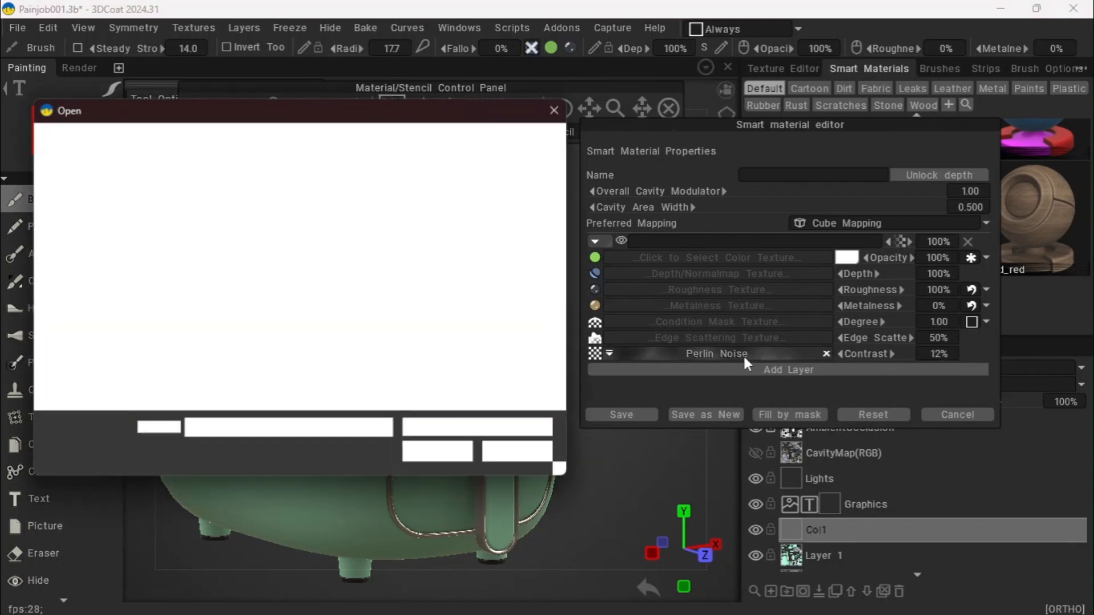
{"action": "left_click", "coordinate": [554, 110]}
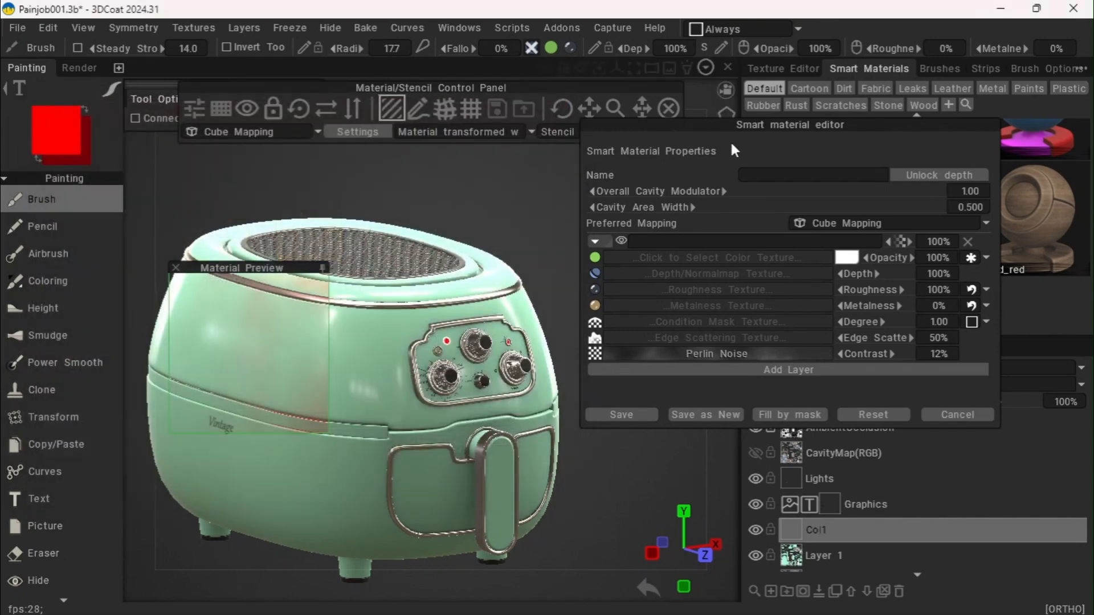
Try a softer downward bend of the mask's overall curve combined with a downward bend of its noise curve
{"action": "left_click_drag", "start_coordinate": [684, 128], "coordinate": [810, 118]}
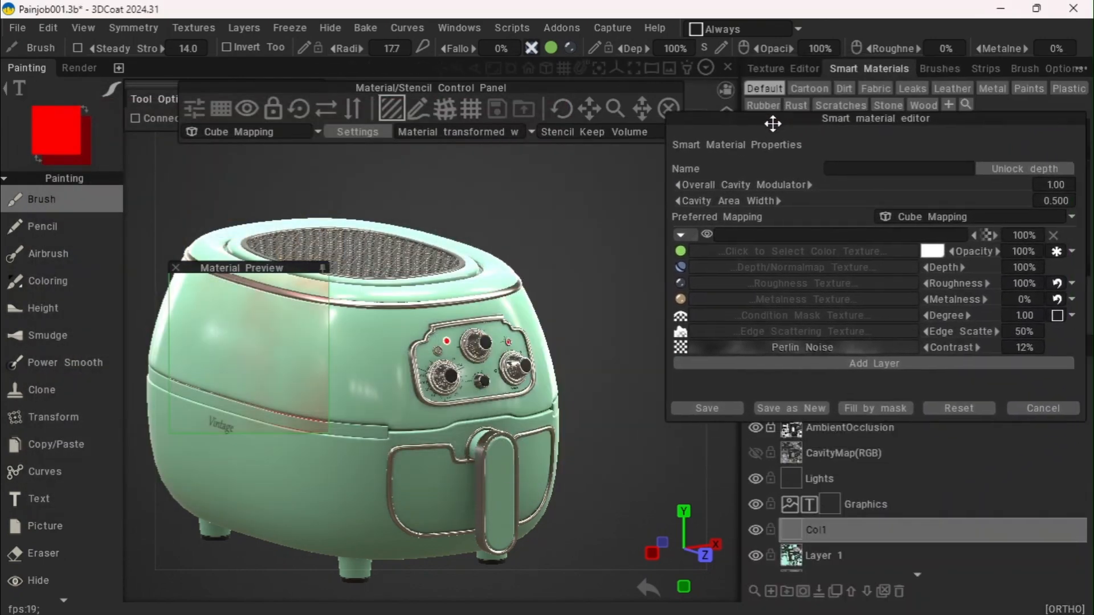
{"action": "left_click", "coordinate": [695, 347]}
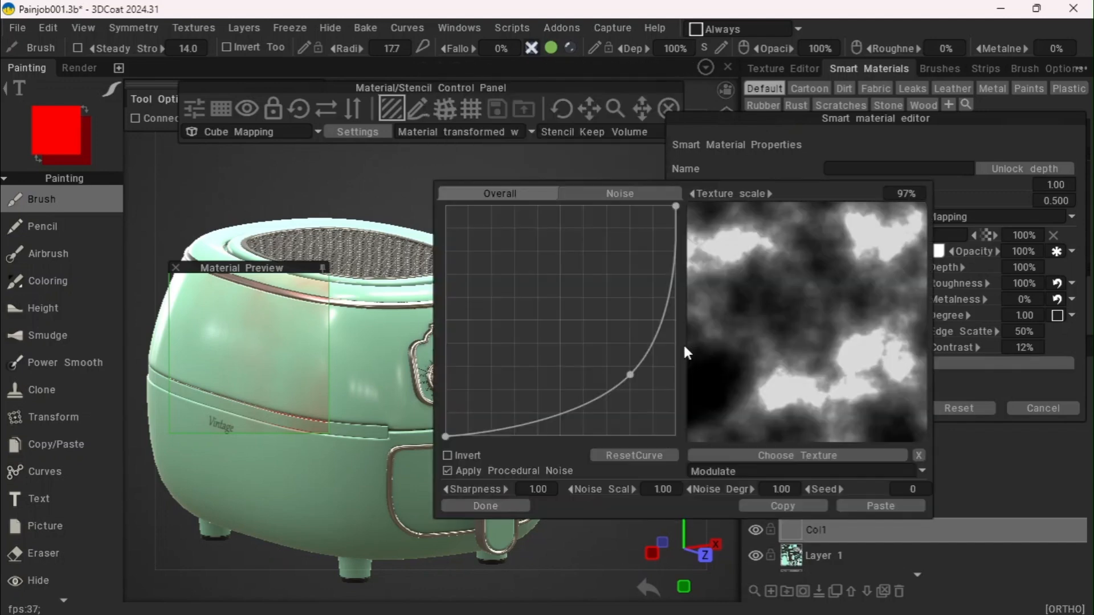
{"action": "left_click_drag", "start_coordinate": [630, 373], "coordinate": [603, 380]}
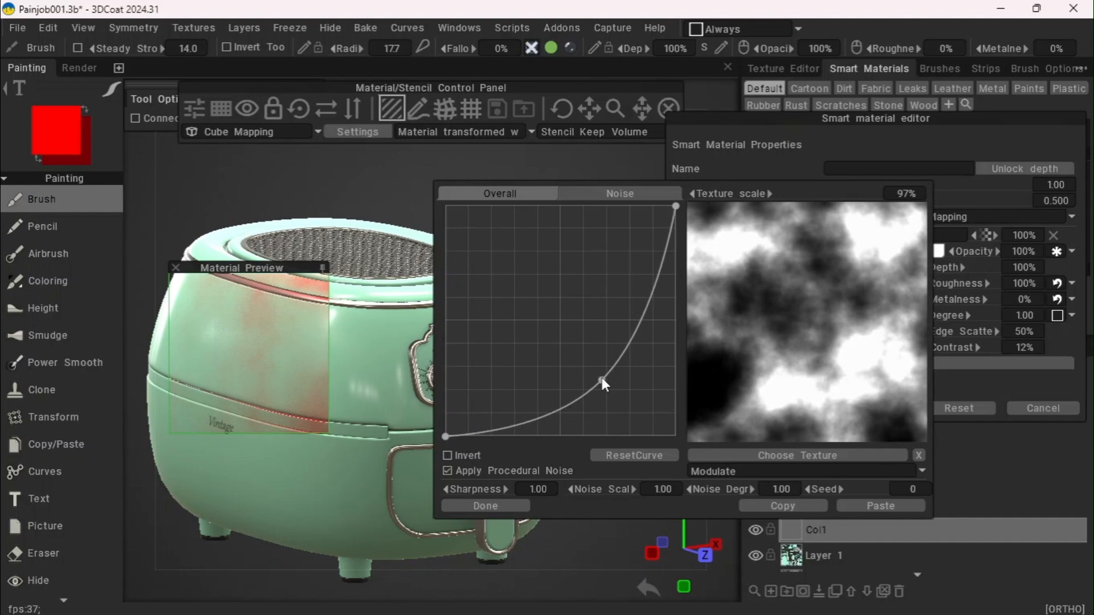
{"action": "left_click", "coordinate": [624, 194]}
{"action": "left_click_drag", "start_coordinate": [544, 291], "coordinate": [567, 352]}
{"action": "left_click", "coordinate": [530, 192]}
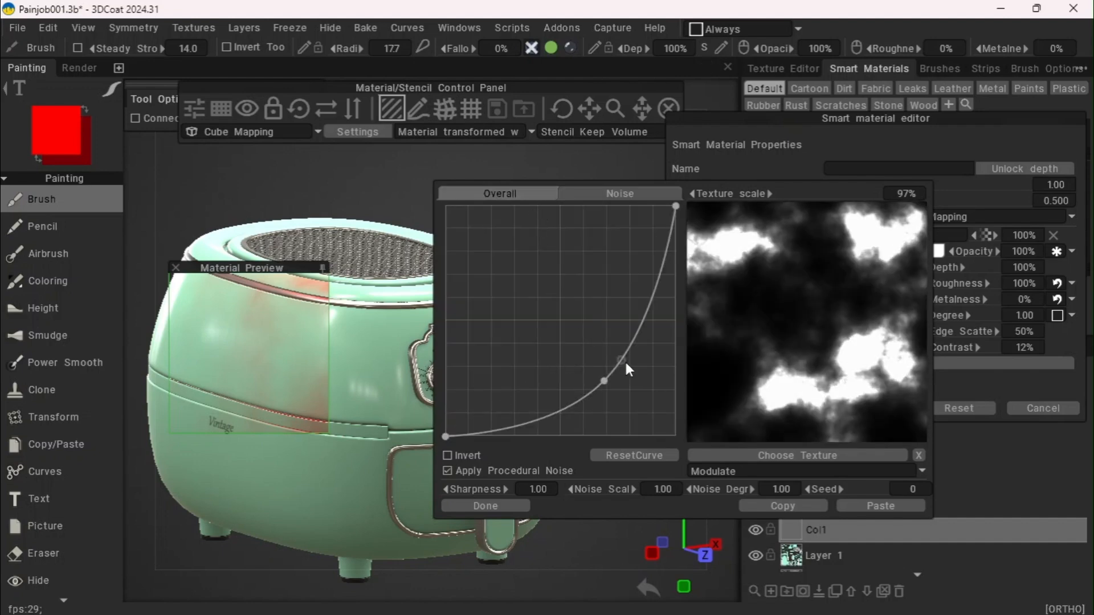
Reset the mask's overall curve and bend it gently downward through one point at about mid height
{"action": "mouse_move", "coordinate": [637, 324]}
{"action": "left_mouse_down"}
{"action": "mouse_move", "coordinate": [631, 311]}
{"action": "mouse_move", "coordinate": [657, 356]}
{"action": "mouse_move", "coordinate": [662, 402]}
{"action": "mouse_move", "coordinate": [637, 314]}
{"action": "mouse_move", "coordinate": [579, 284]}
{"action": "mouse_move", "coordinate": [636, 331]}
{"action": "mouse_move", "coordinate": [644, 361]}
{"action": "mouse_move", "coordinate": [659, 313]}
{"action": "mouse_move", "coordinate": [643, 317]}
{"action": "left_mouse_up"}
{"action": "left_click", "coordinate": [634, 456]}
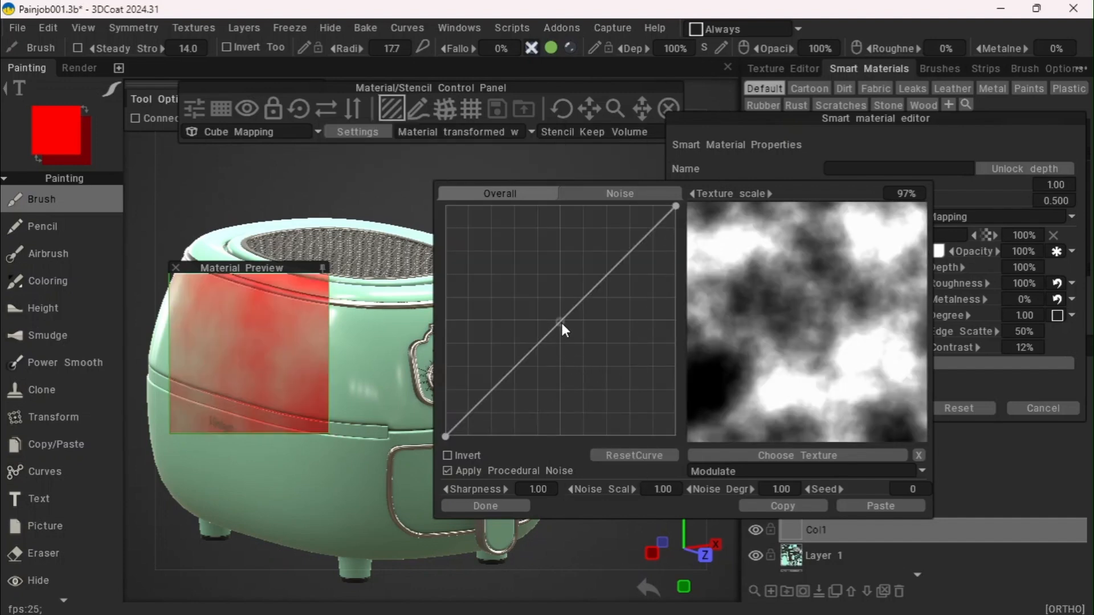
{"action": "left_click_drag", "start_coordinate": [584, 300], "coordinate": [613, 320]}
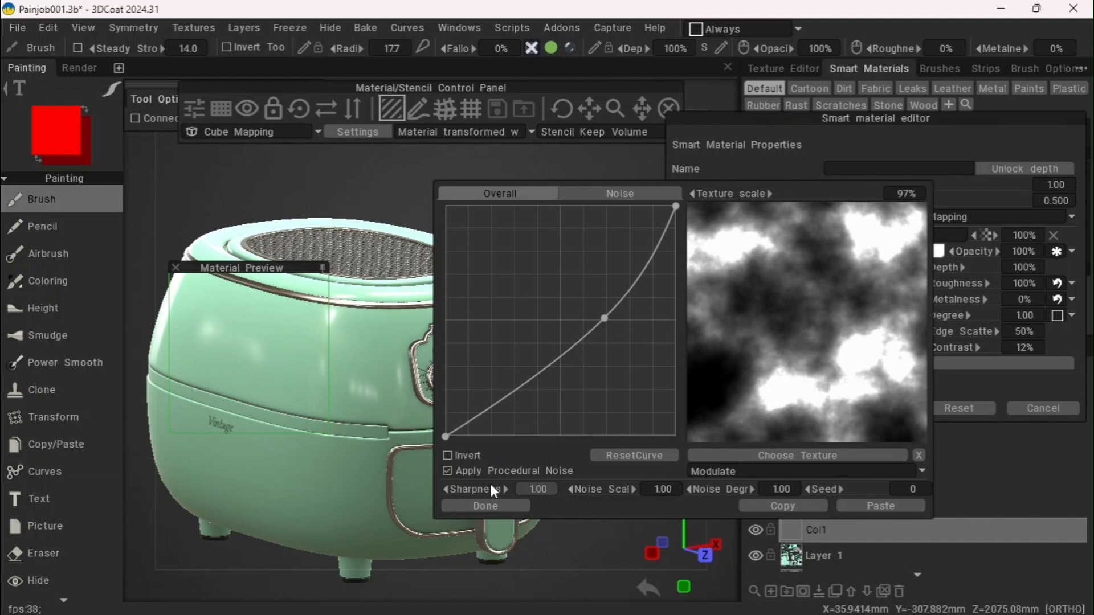
Test the Perlin Noise mask's sharpness, leaving it at 1.00, and set its noise degree to 1.72
{"action": "left_click_drag", "start_coordinate": [472, 489], "coordinate": [532, 490]}
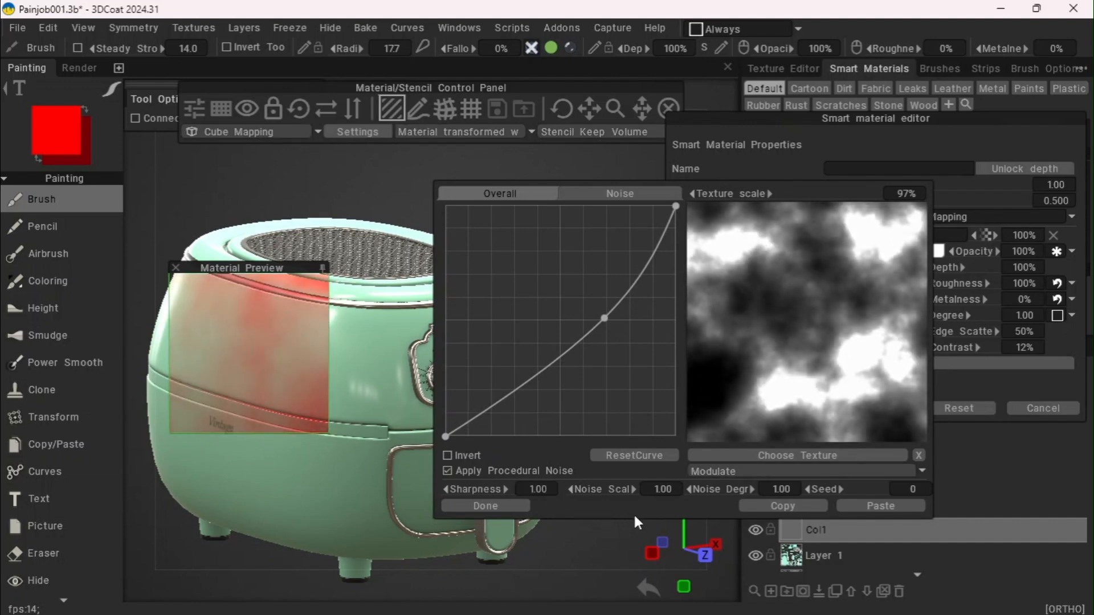
{"action": "left_click_drag", "start_coordinate": [719, 492], "coordinate": [766, 492]}
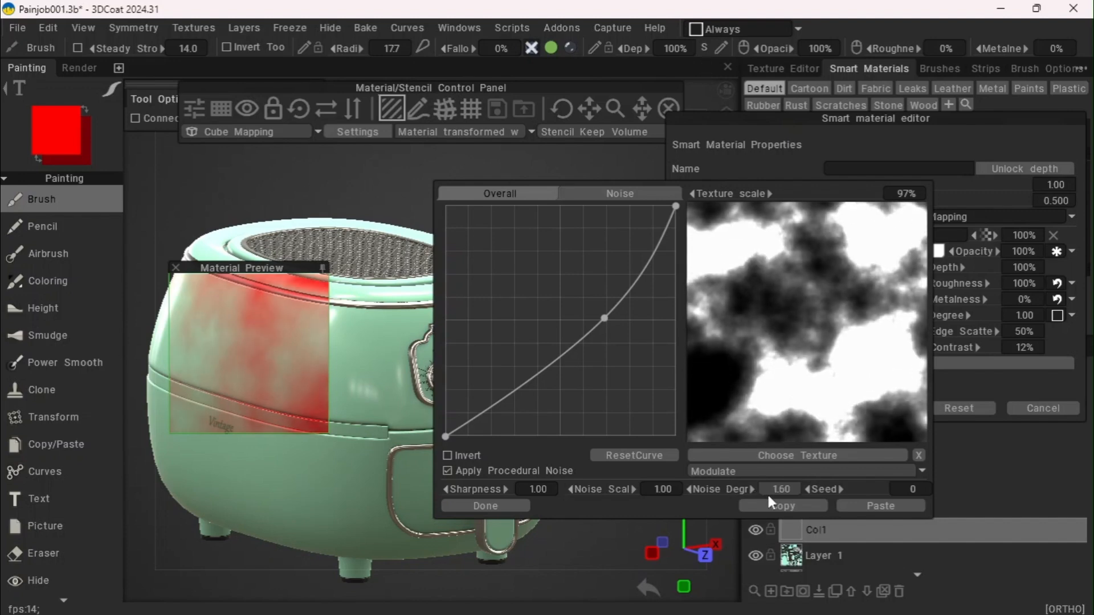
{"action": "mouse_move", "coordinate": [844, 515]}
{"action": "left_mouse_down"}
{"action": "mouse_move", "coordinate": [782, 502]}
{"action": "mouse_move", "coordinate": [829, 506]}
{"action": "left_mouse_up"}
Set the mask's noise scale to 0.443 and move the overall curve's middle point to about 90% across and 70% up
{"action": "left_click_drag", "start_coordinate": [615, 489], "coordinate": [589, 486]}
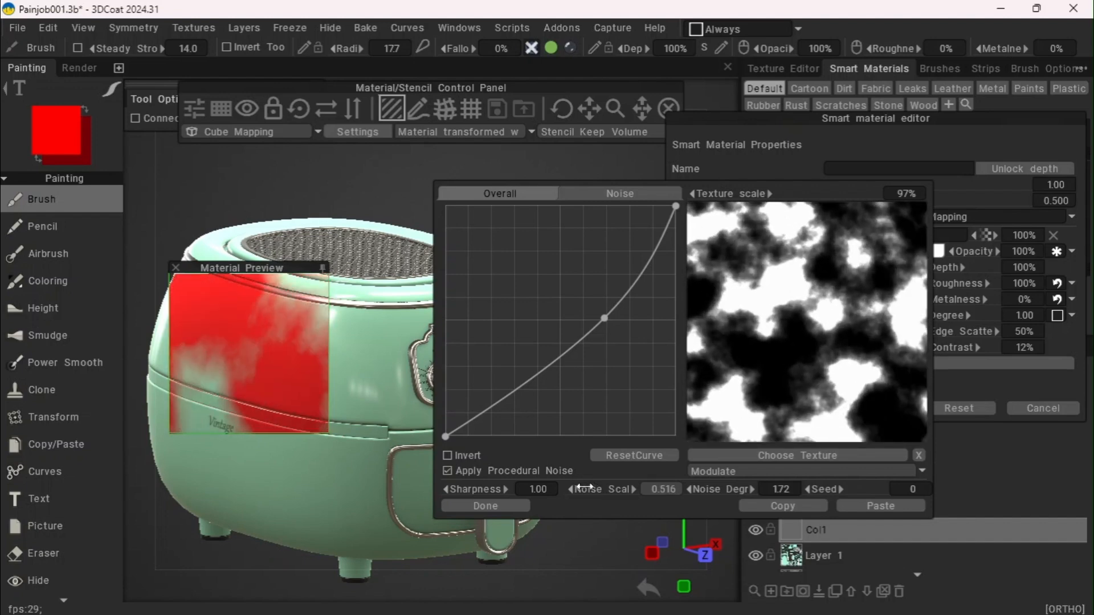
{"action": "left_click_drag", "start_coordinate": [601, 490], "coordinate": [596, 490]}
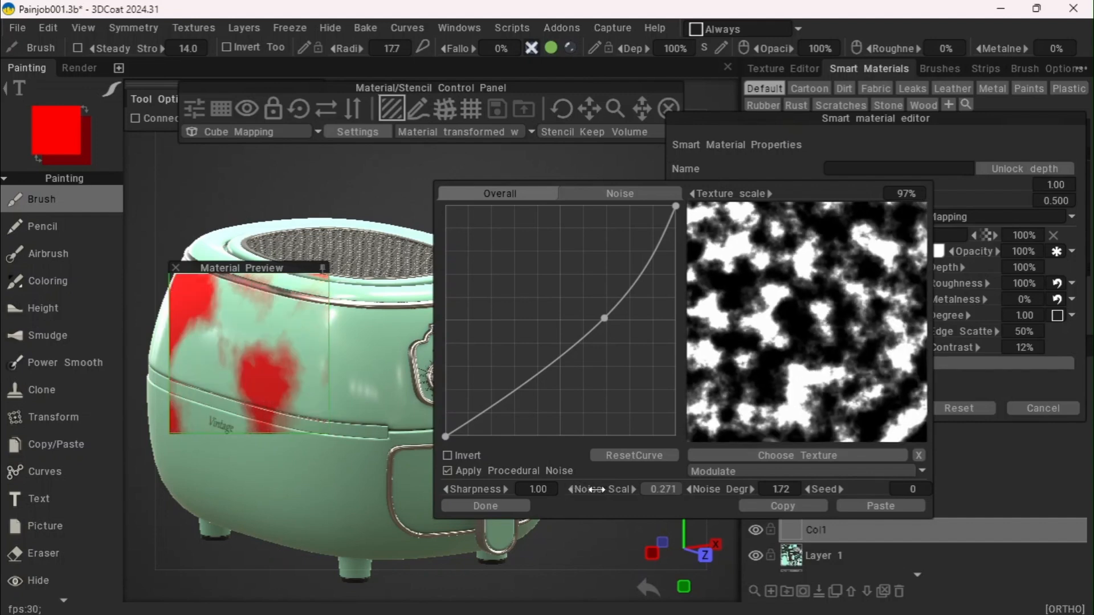
{"action": "left_click_drag", "start_coordinate": [606, 318], "coordinate": [653, 277]}
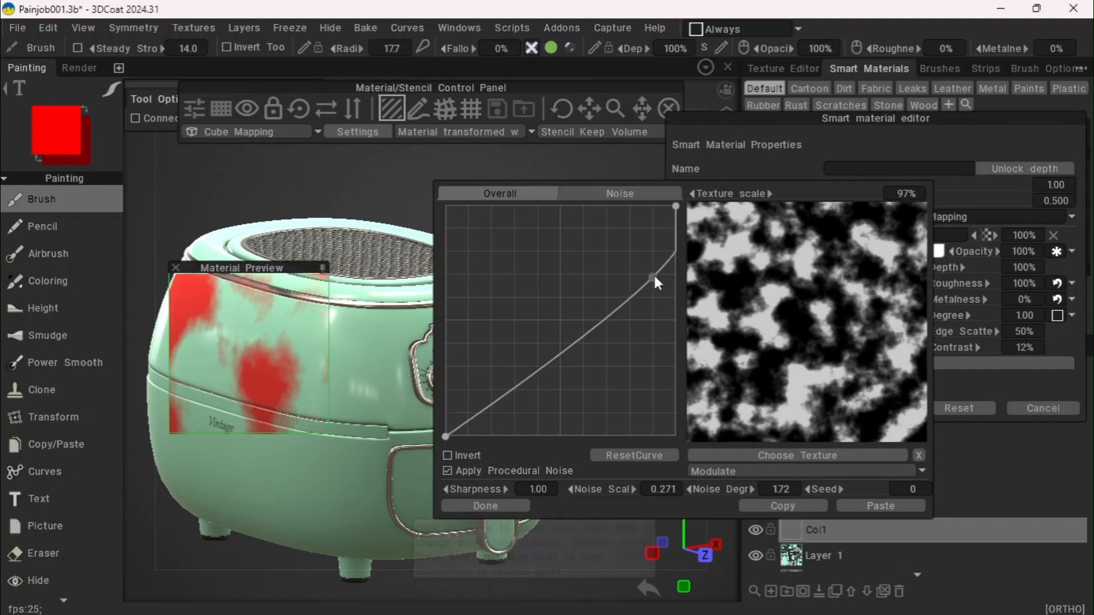
{"action": "left_click_drag", "start_coordinate": [593, 496], "coordinate": [602, 497]}
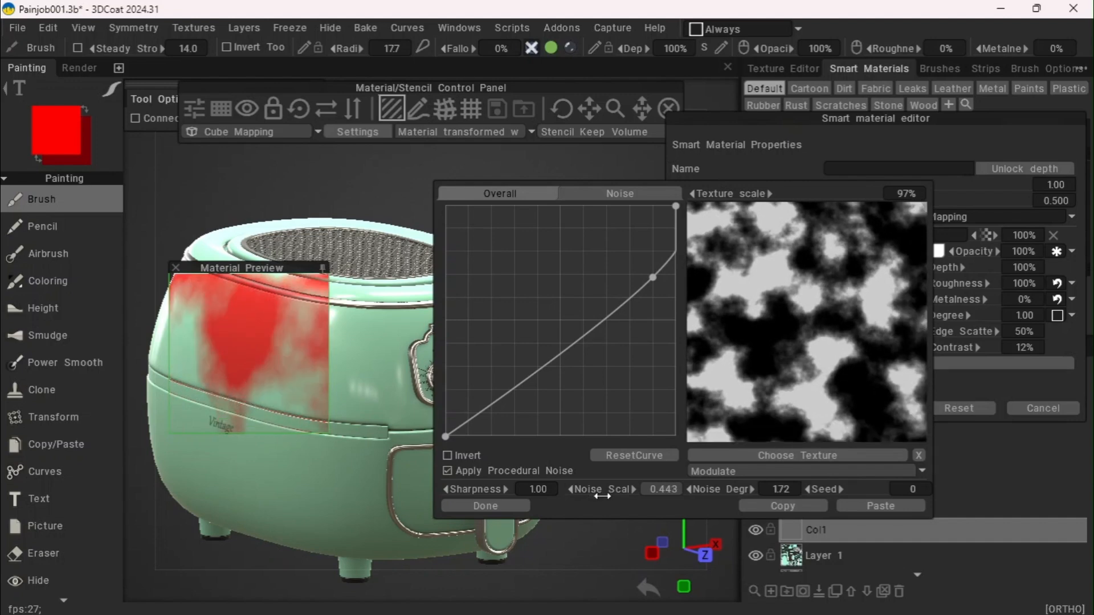
Accept the mask settings and save the smart material with the Perlin Noise contrast at 5%
{"action": "left_click", "coordinate": [519, 507]}
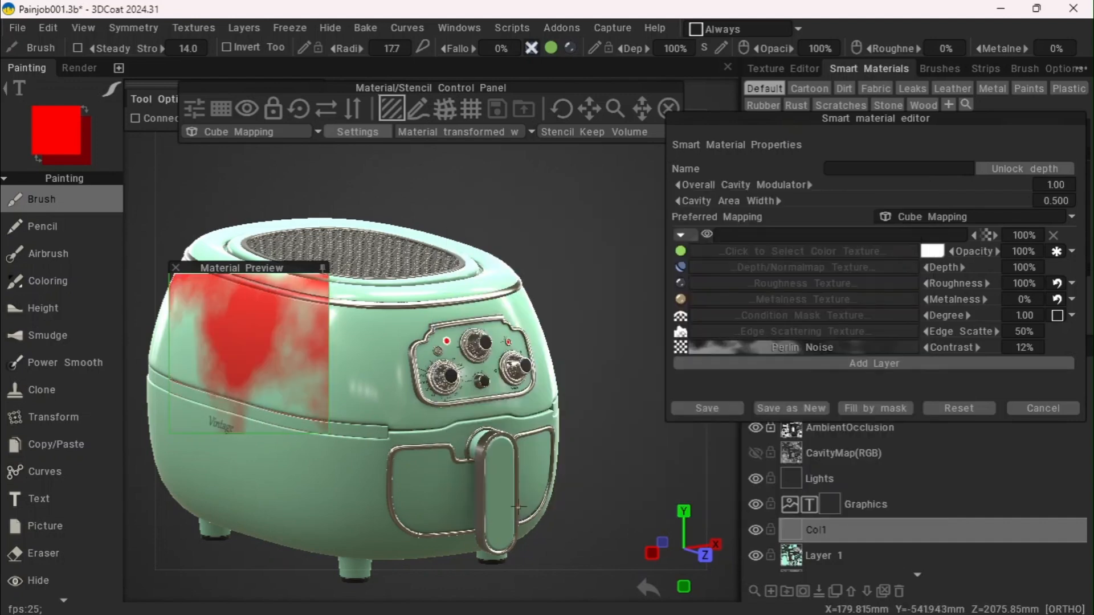
{"action": "left_click_drag", "start_coordinate": [960, 350], "coordinate": [947, 349]}
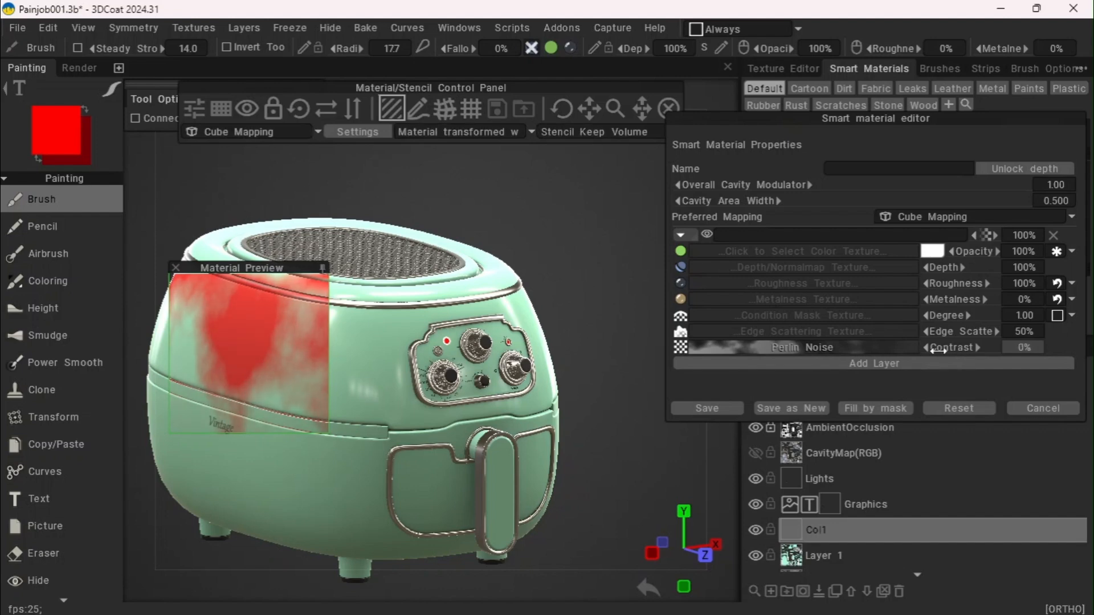
{"action": "left_click", "coordinate": [707, 407]}
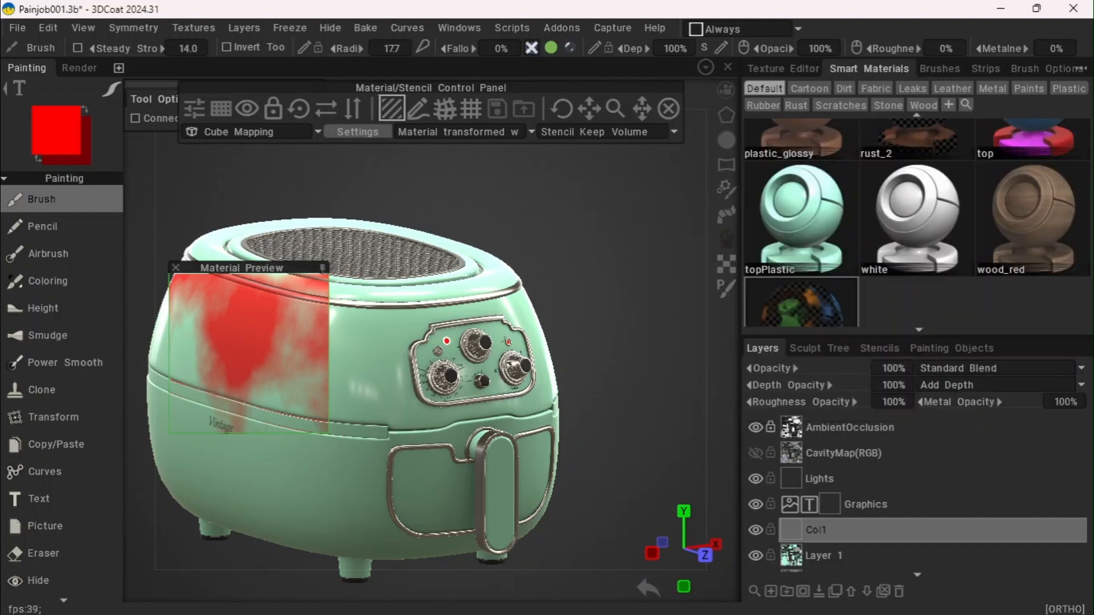
Change the foreground paint colour to light violet-blue #948FFF
{"action": "left_click", "coordinate": [73, 135]}
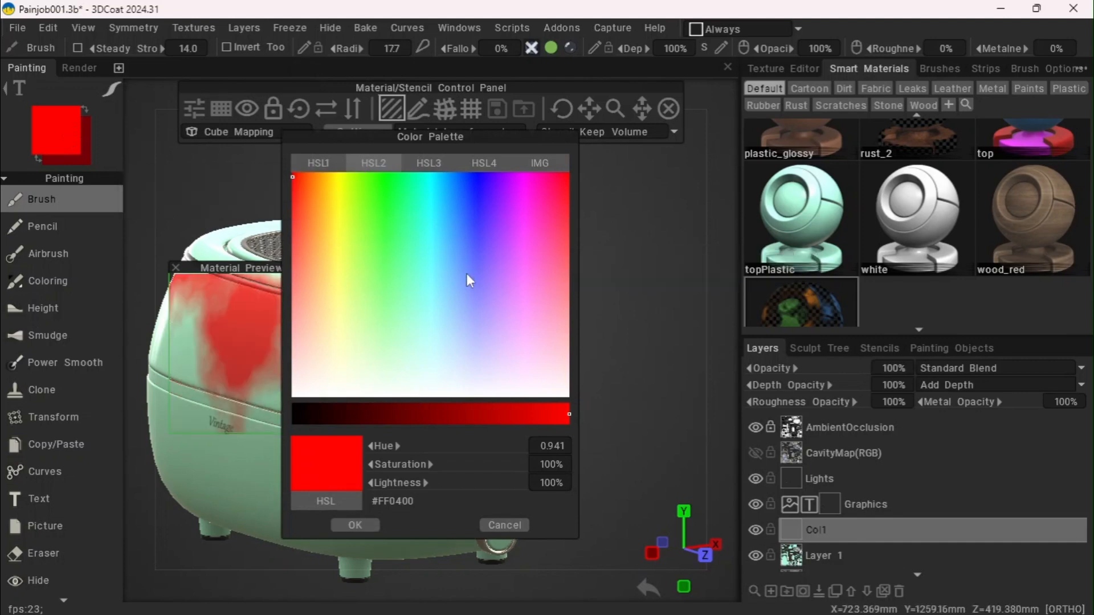
{"action": "mouse_move", "coordinate": [477, 305]}
{"action": "left_mouse_down"}
{"action": "mouse_move", "coordinate": [484, 276]}
{"action": "mouse_move", "coordinate": [470, 334]}
{"action": "mouse_move", "coordinate": [484, 317]}
{"action": "mouse_move", "coordinate": [479, 301]}
{"action": "left_mouse_up"}
{"action": "left_click", "coordinate": [355, 524]}
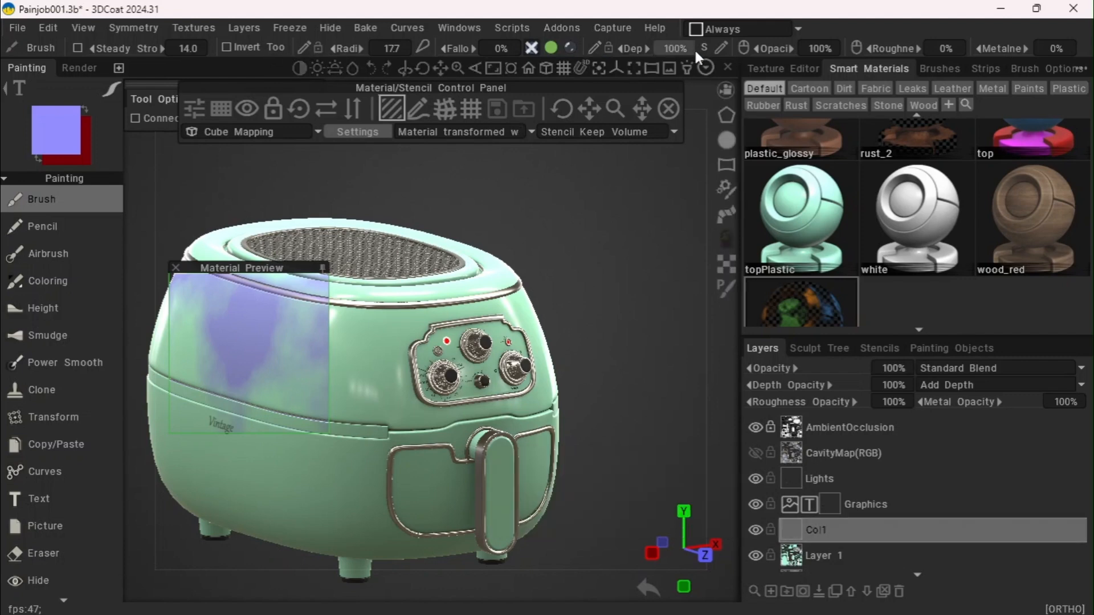
Lower the brush opacity to 16% while judging the violet noise in the material preview, and collapse the preview
{"action": "left_click_drag", "start_coordinate": [766, 49], "coordinate": [655, 59]}
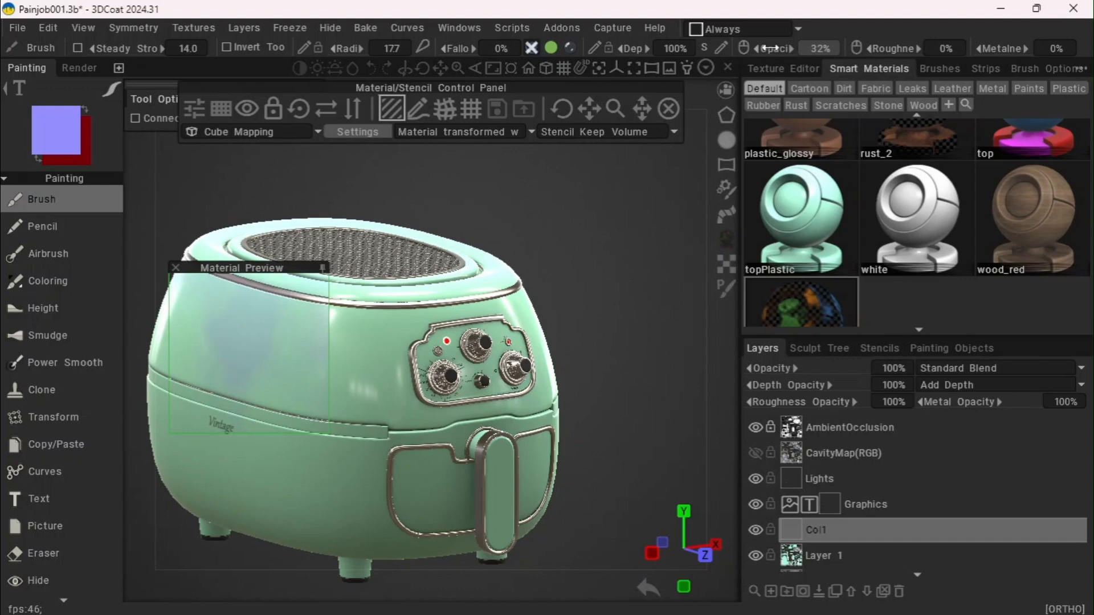
{"action": "left_click_drag", "start_coordinate": [763, 49], "coordinate": [759, 50]}
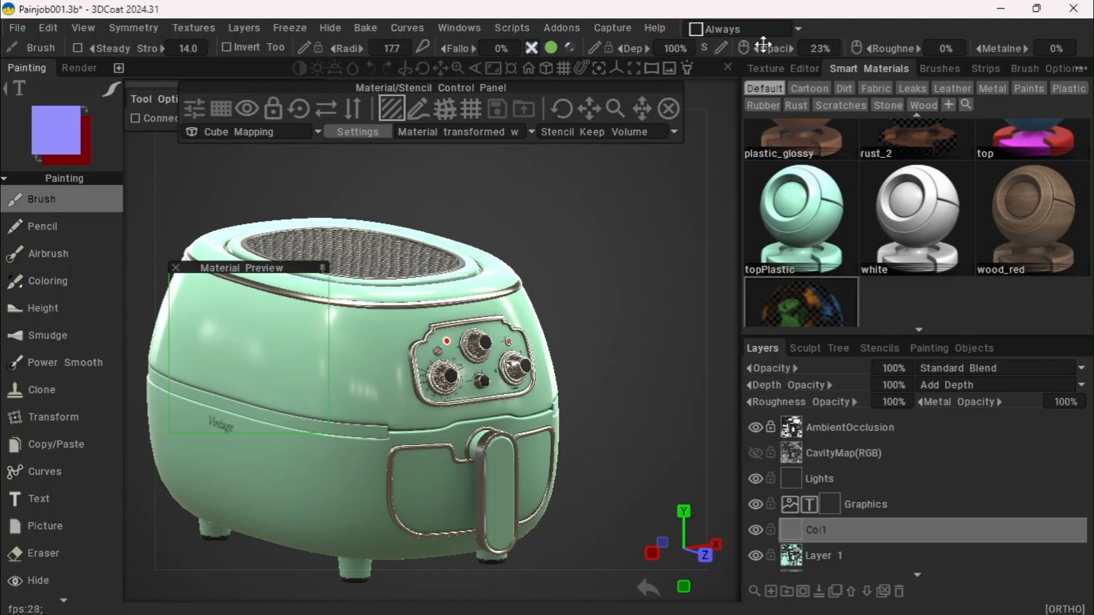
{"action": "left_click_drag", "start_coordinate": [767, 55], "coordinate": [772, 50]}
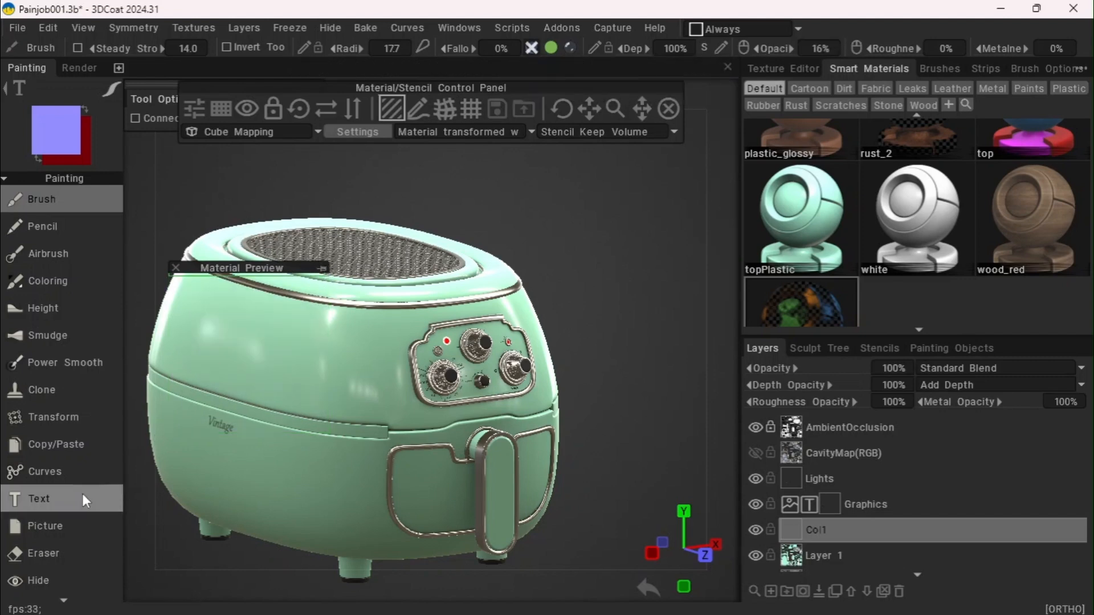
Switch to the Fill tool, try a 100% opacity violet noise fill on the air fryer's upper body, and undo it
{"action": "scroll", "coordinate": [53, 528], "scroll_direction": "down", "scroll_amount": 3}
{"action": "left_click", "coordinate": [30, 525]}
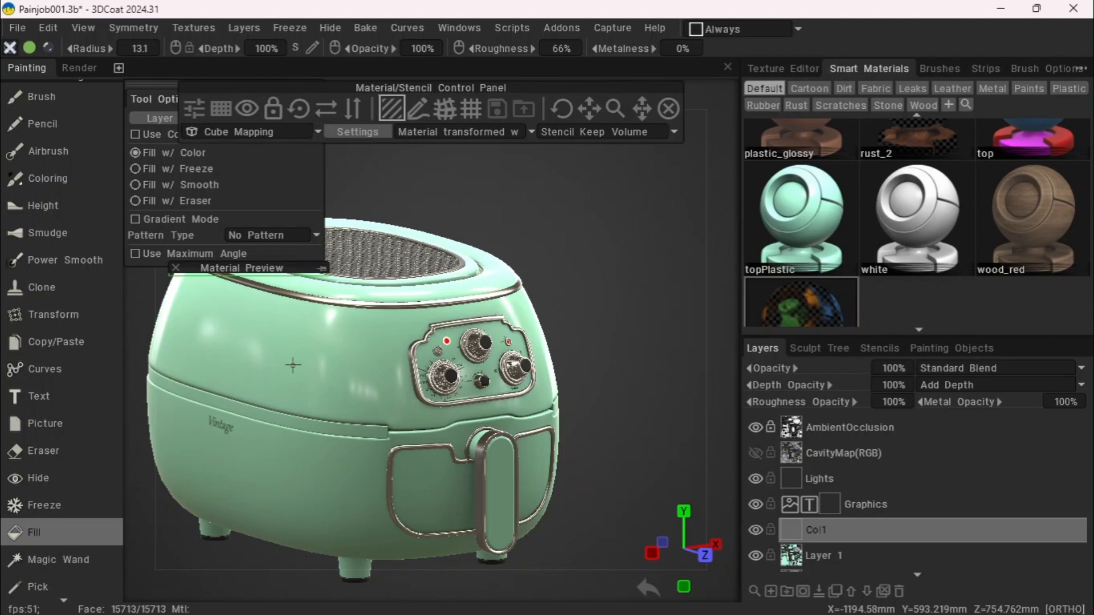
{"action": "left_click", "coordinate": [368, 366]}
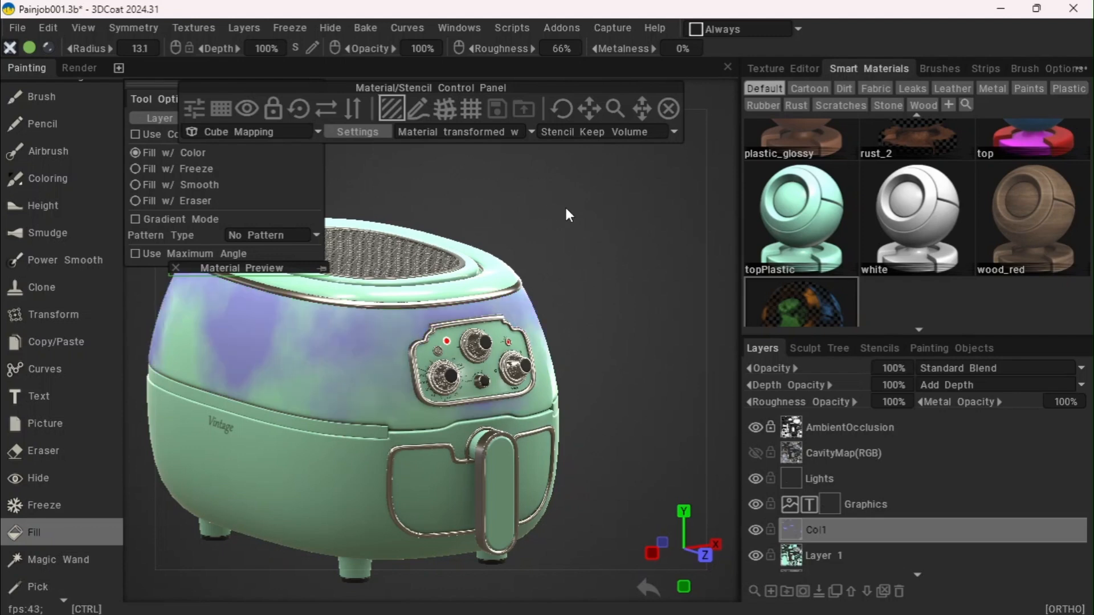
{"action": "key", "text": "ctrl+z"}
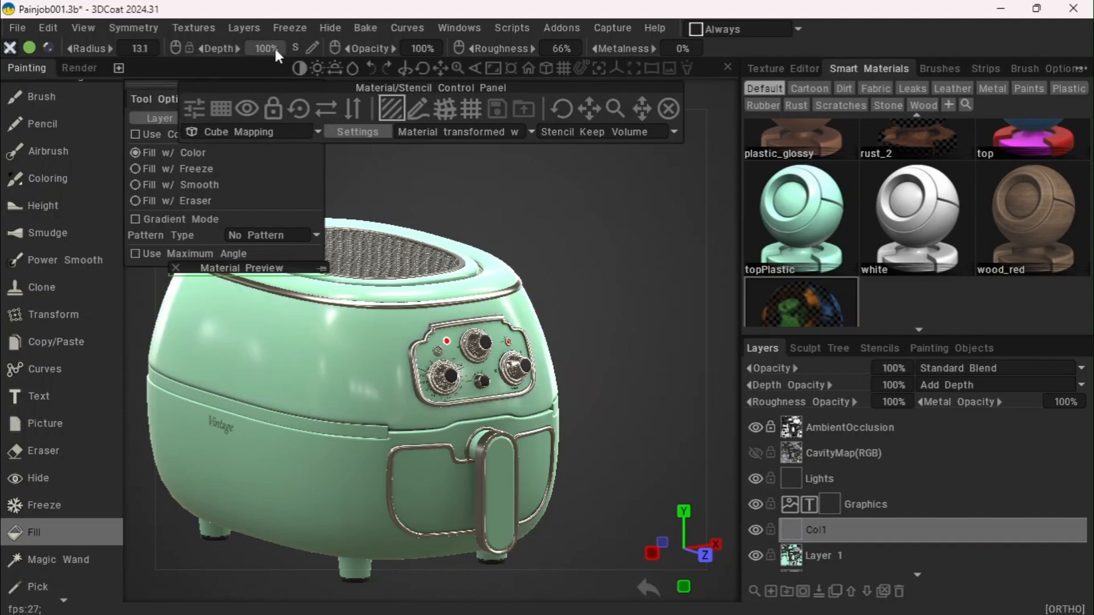
Set the fill opacity to 15% and fill the air fryer's body with the violet noise material on layer Col1
{"action": "left_click", "coordinate": [415, 50]}
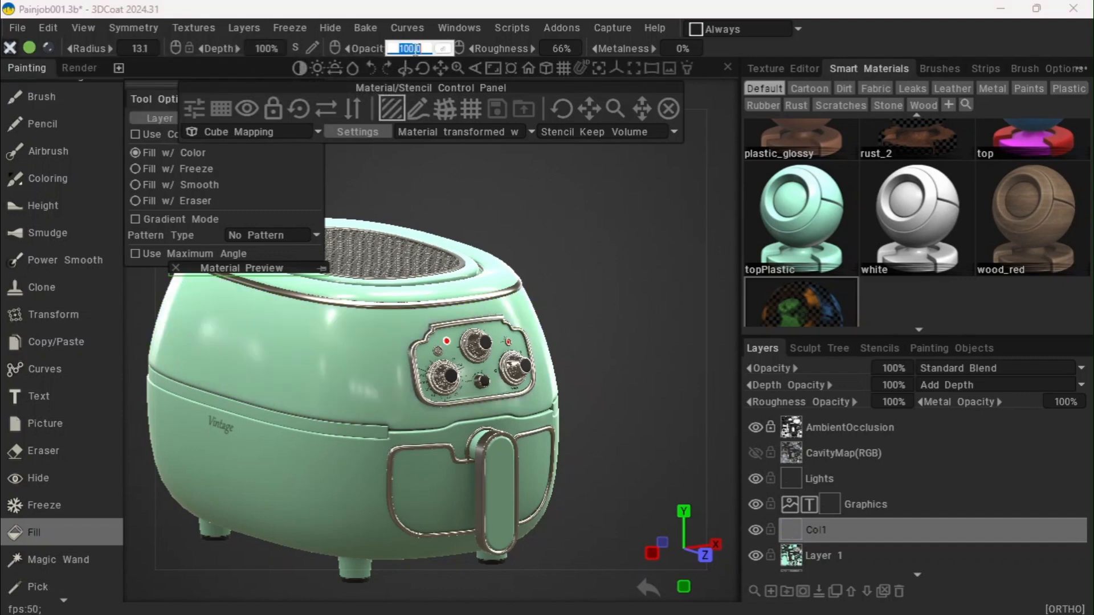
{"action": "type", "text": "15"}
{"action": "key", "text": "Return"}
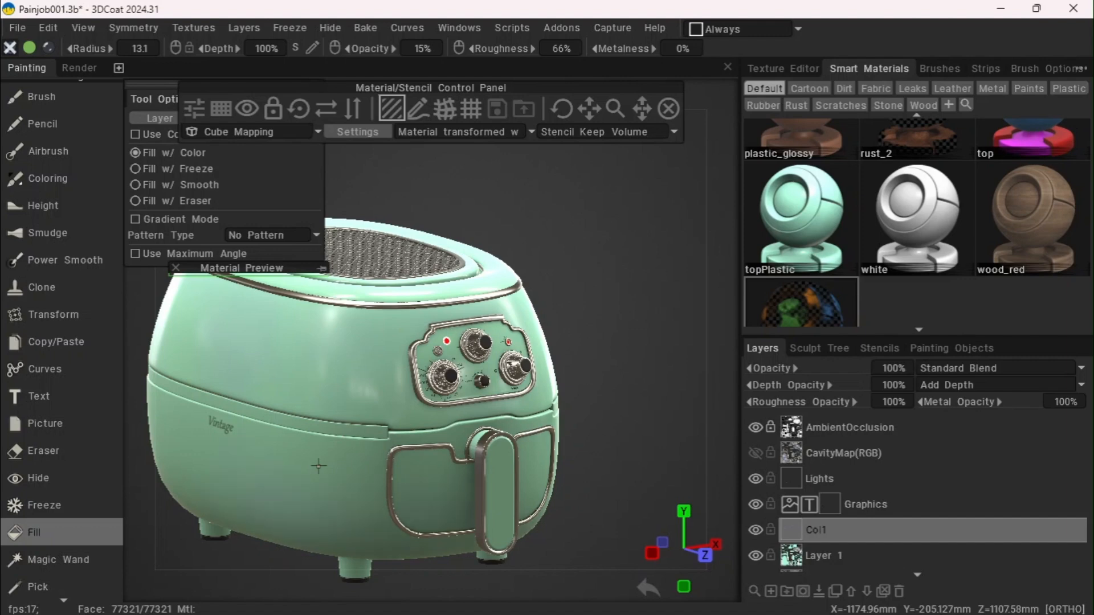
{"action": "middle_click_drag", "start_coordinate": [318, 466], "coordinate": [562, 280]}
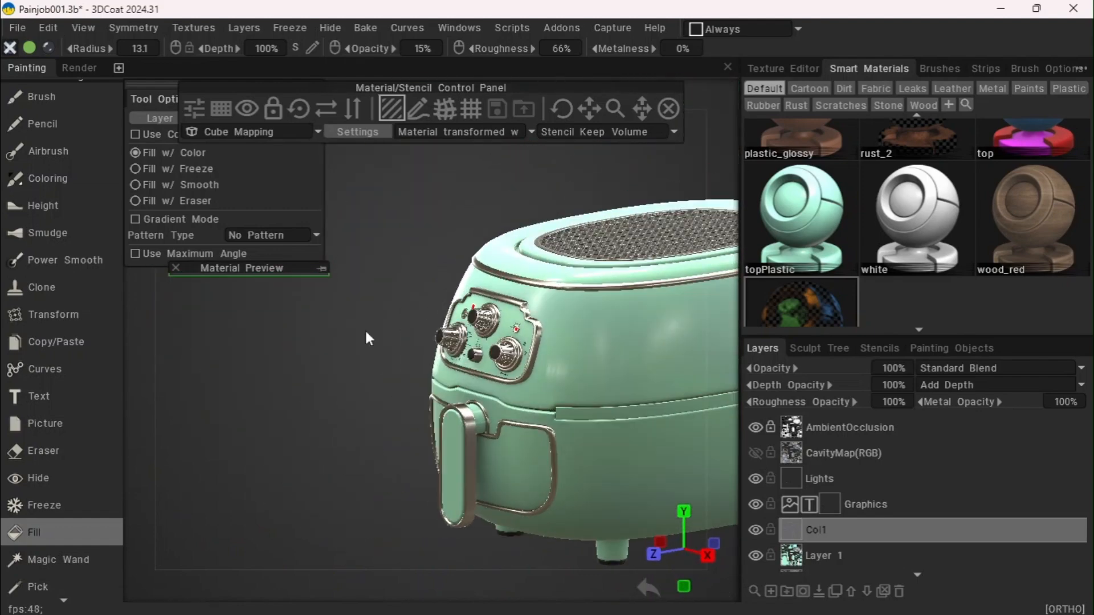
{"action": "mouse_move", "coordinate": [437, 83]}
{"action": "left_click_drag", "start_coordinate": [446, 71], "coordinate": [446, 68]}
{"action": "left_click_drag", "start_coordinate": [228, 410], "coordinate": [516, 296]}
{"action": "mouse_move", "coordinate": [480, 85]}
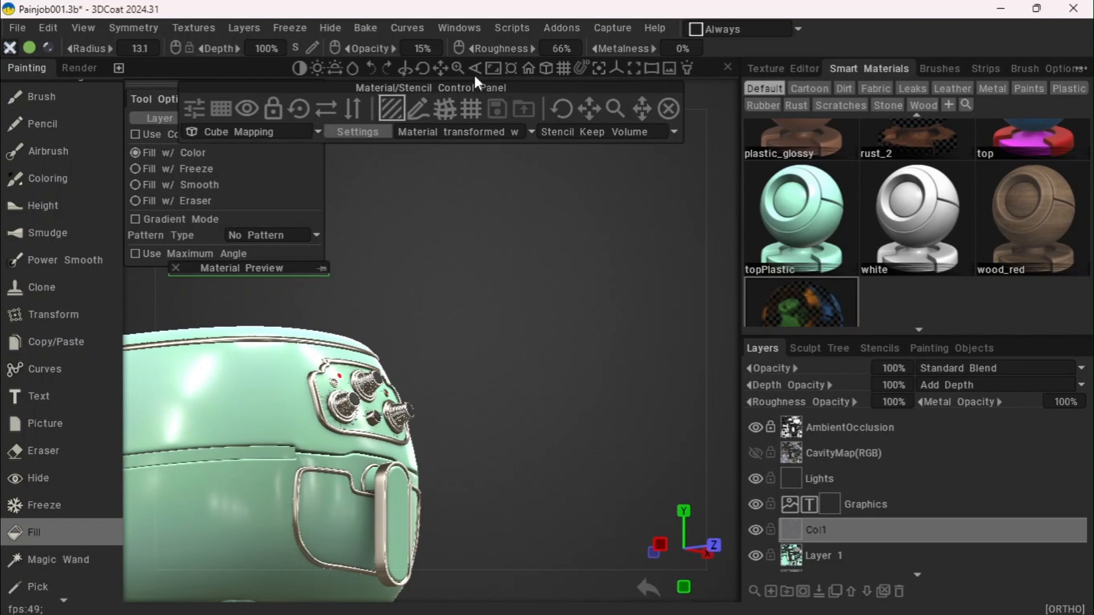
{"action": "left_click_drag", "start_coordinate": [440, 68], "coordinate": [406, 64]}
{"action": "left_click_drag", "start_coordinate": [555, 220], "coordinate": [561, 269]}
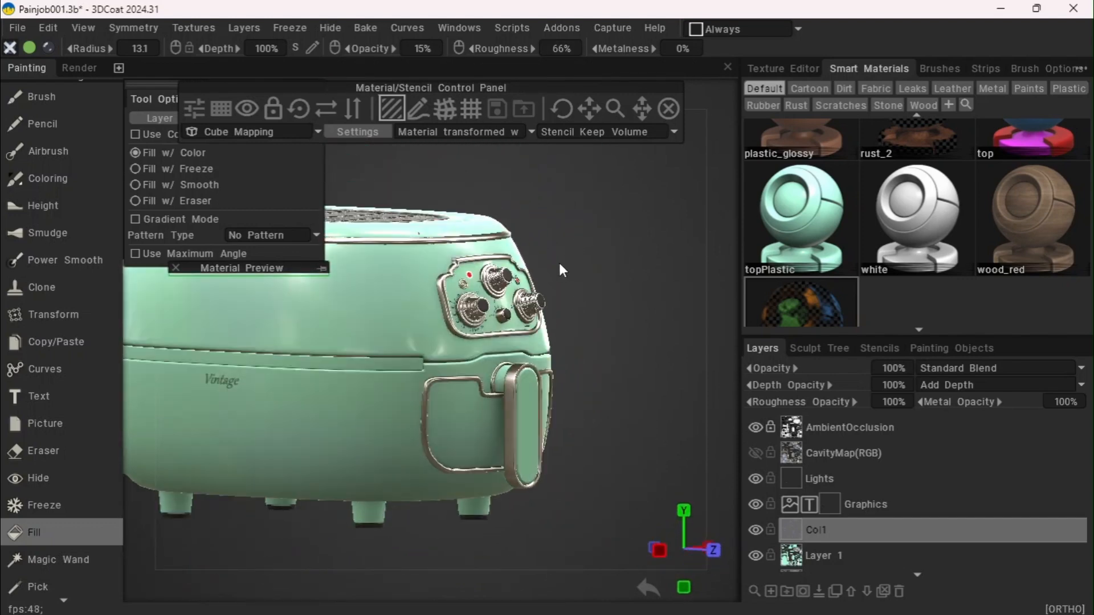
Add a new paint layer above Col1 and name it Col2
{"action": "left_click", "coordinate": [770, 591]}
{"action": "double_click", "coordinate": [809, 529]}
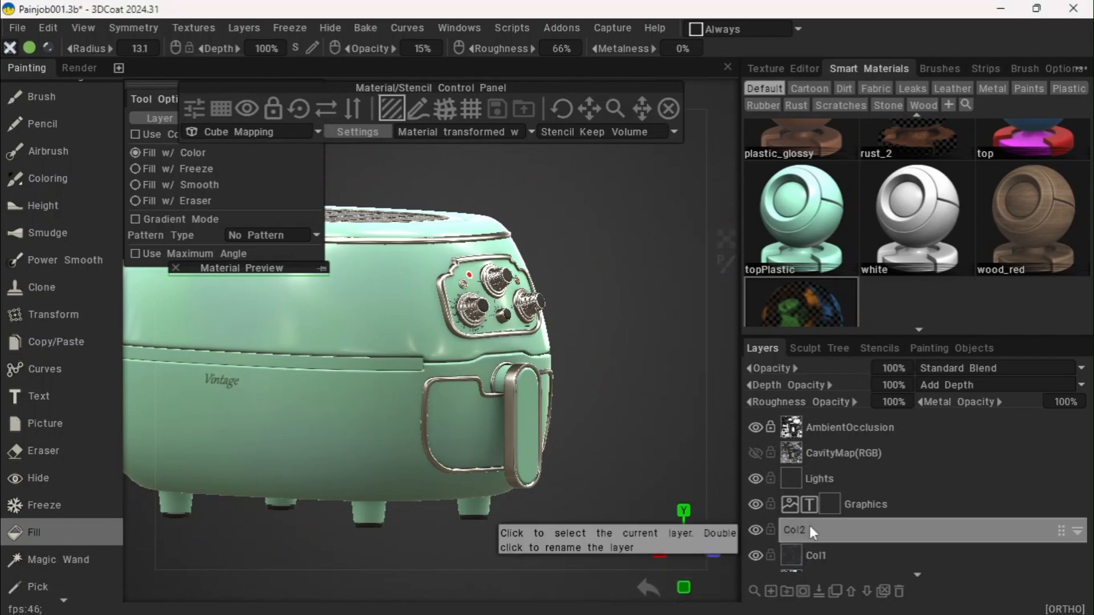
{"action": "key", "text": "Return"}
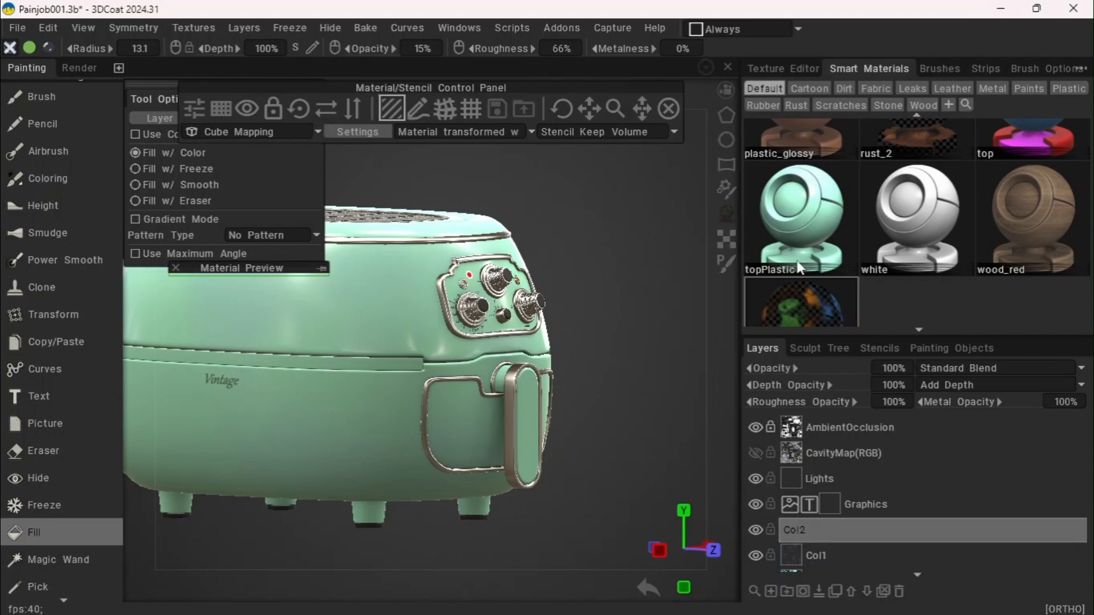
Change the Perlin Noise mask's seed to 1309 and save the smart material
{"action": "double_click", "coordinate": [794, 294]}
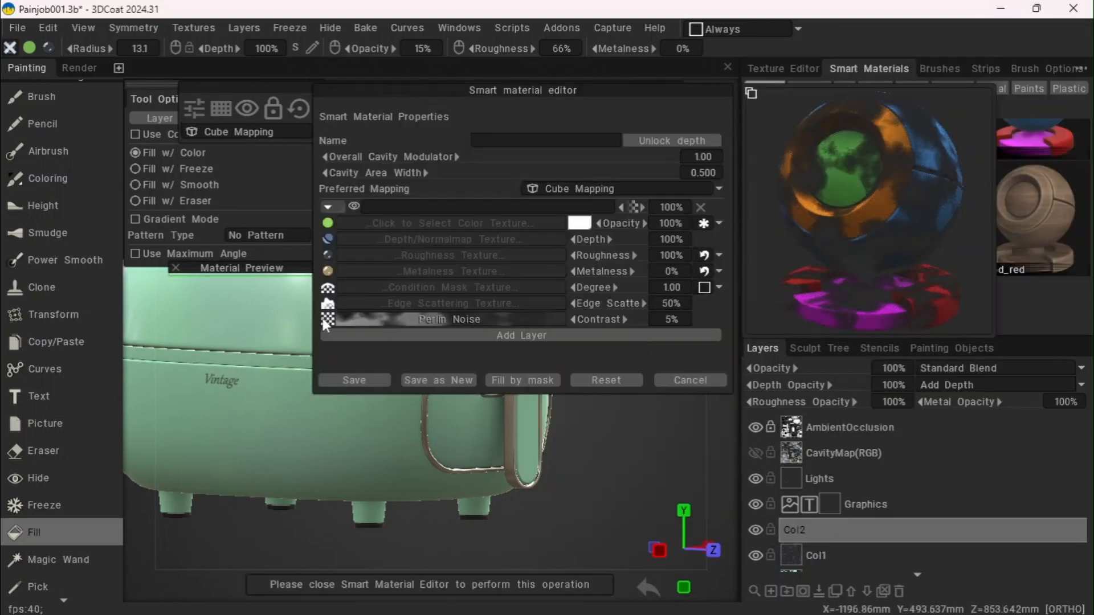
{"action": "left_click", "coordinate": [387, 322]}
{"action": "left_click_drag", "start_coordinate": [488, 482], "coordinate": [493, 482]}
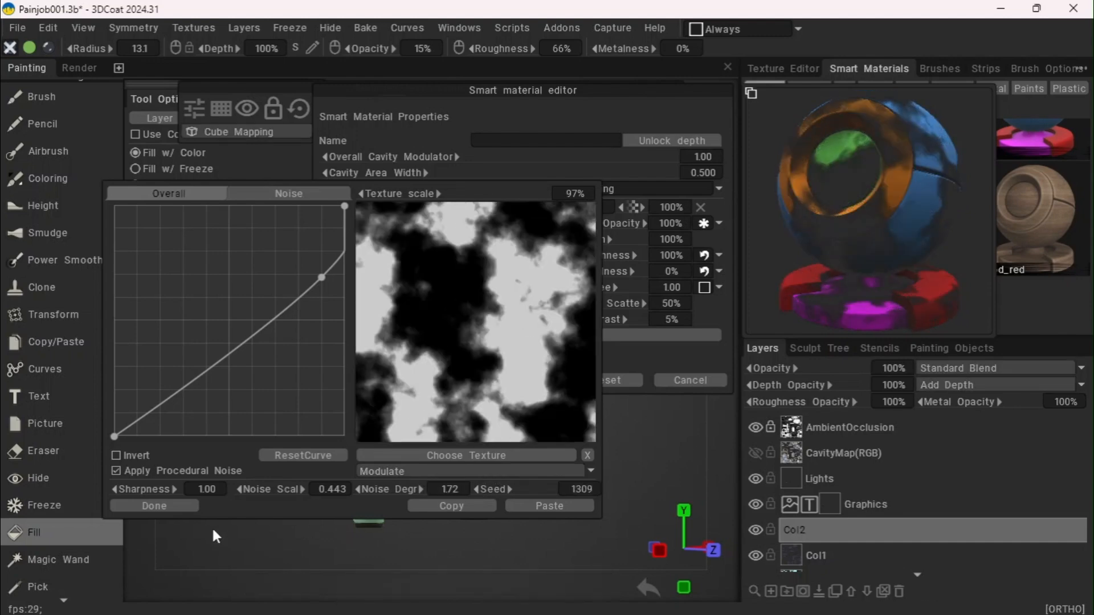
{"action": "left_click", "coordinate": [193, 504]}
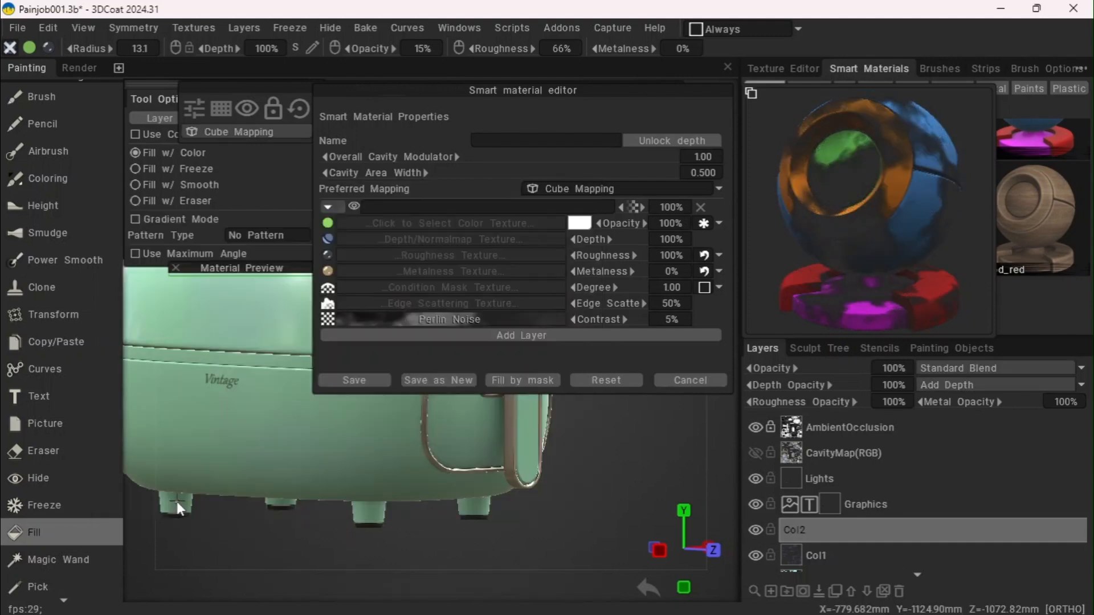
{"action": "left_click", "coordinate": [360, 378]}
Expand the material preview and change the foreground paint colour to light salmon pink #FFB8A9
{"action": "left_click_drag", "start_coordinate": [566, 237], "coordinate": [467, 239]}
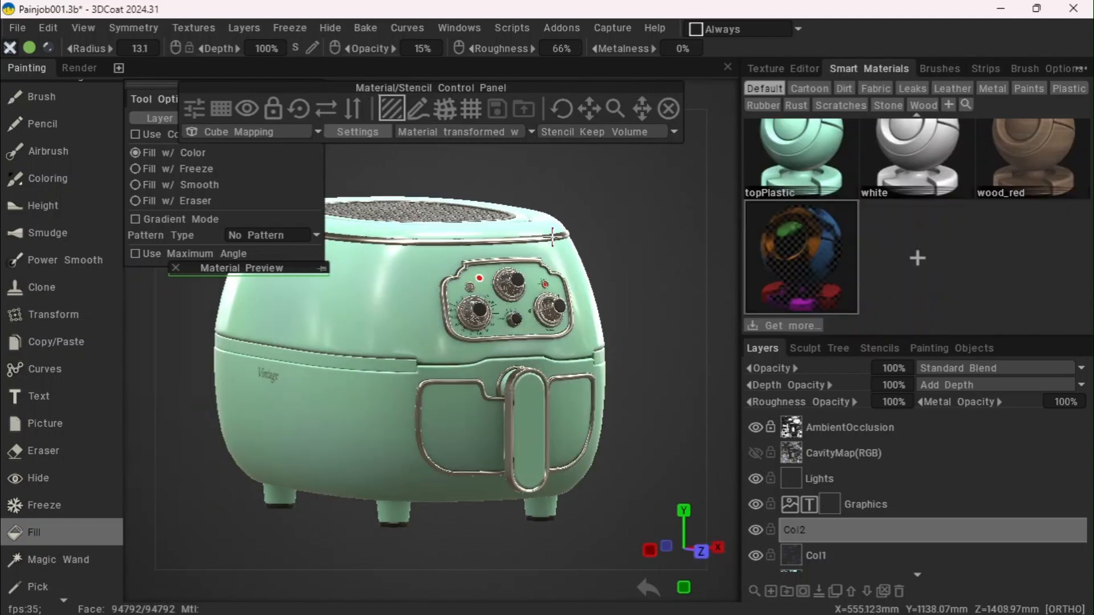
{"action": "scroll", "coordinate": [57, 228], "scroll_direction": "up", "scroll_amount": 3}
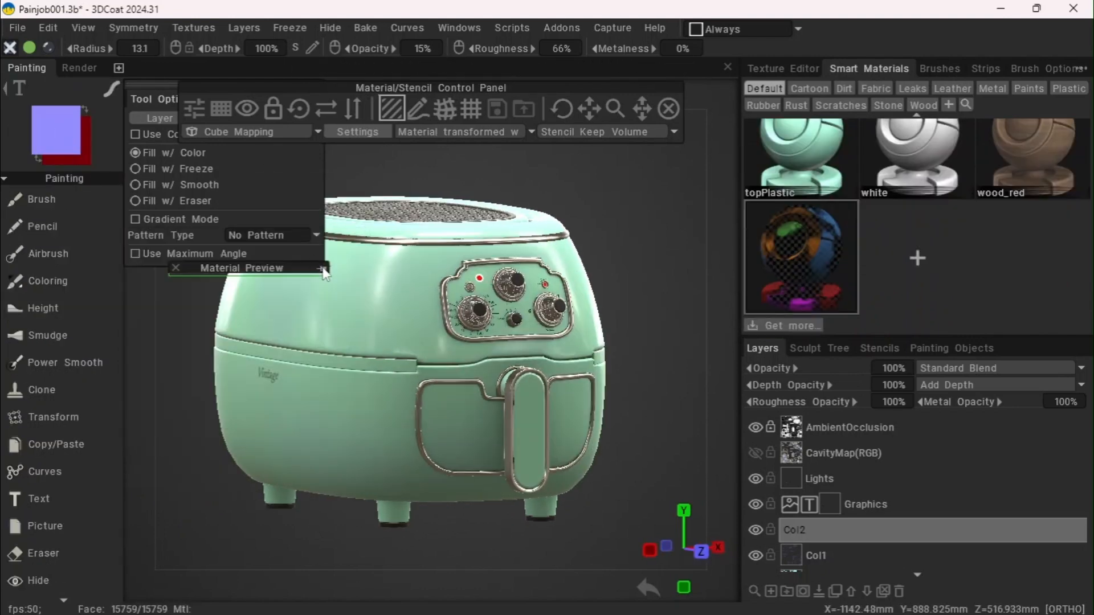
{"action": "left_click", "coordinate": [323, 268]}
{"action": "left_click", "coordinate": [66, 129]}
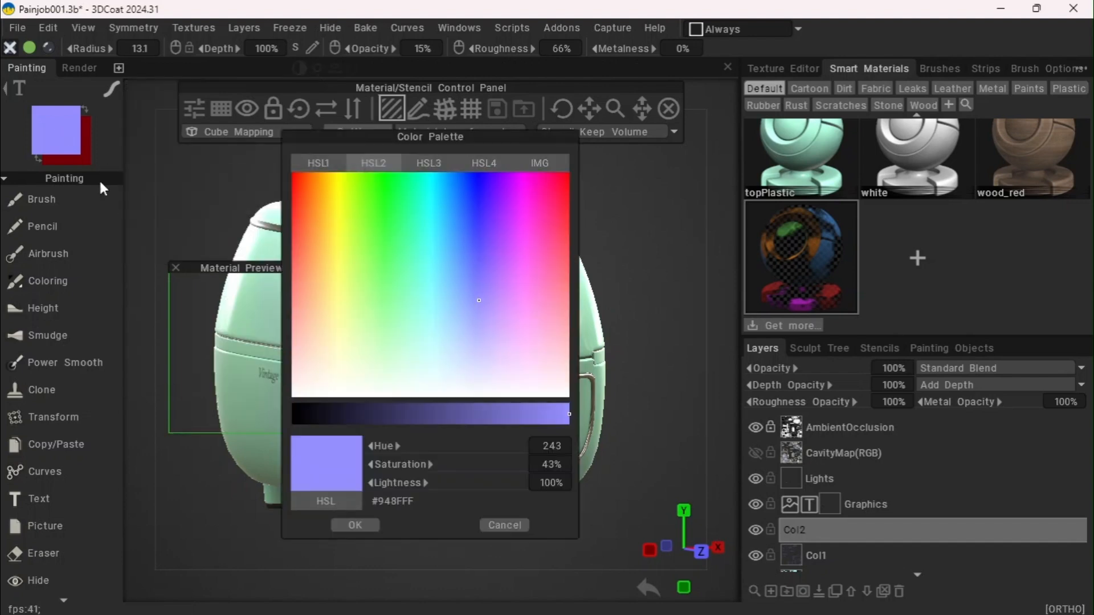
{"action": "left_click", "coordinate": [299, 315]}
{"action": "left_click_drag", "start_coordinate": [302, 325], "coordinate": [299, 323]}
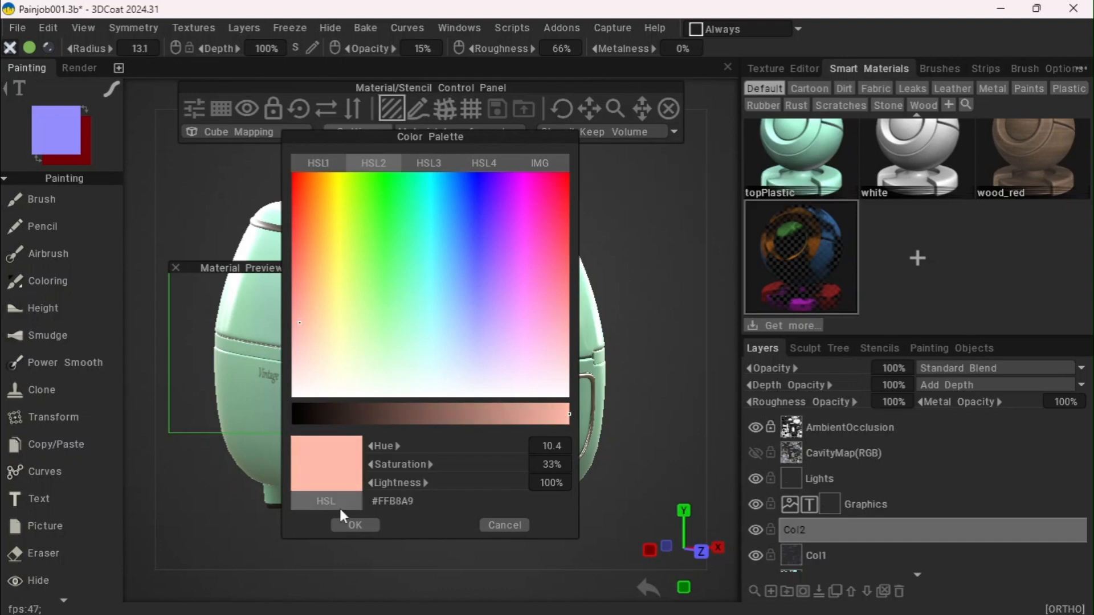
{"action": "left_click", "coordinate": [341, 524]}
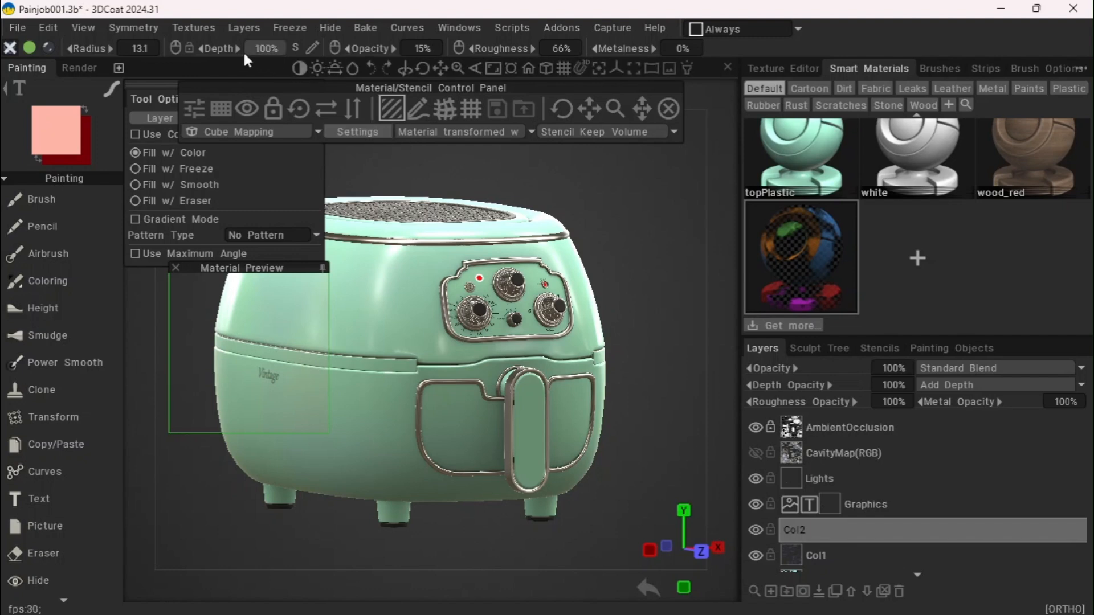
Set the fill opacity to 17%, collapse the preview, and fill the air fryer's body with the pink noise on layer Col2
{"action": "left_click_drag", "start_coordinate": [382, 51], "coordinate": [385, 50]}
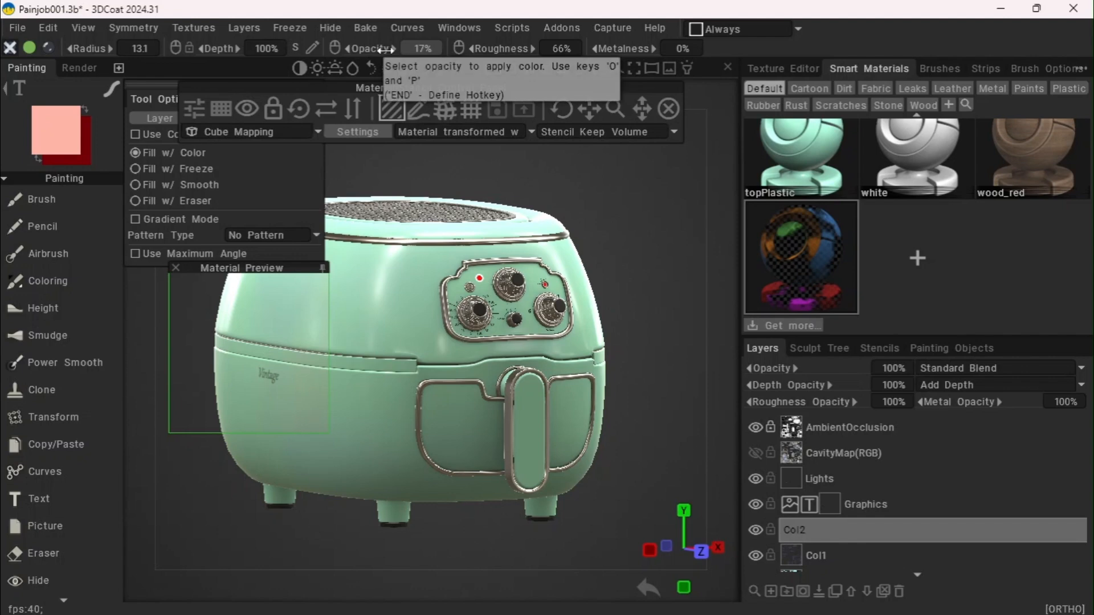
{"action": "left_click", "coordinate": [323, 269]}
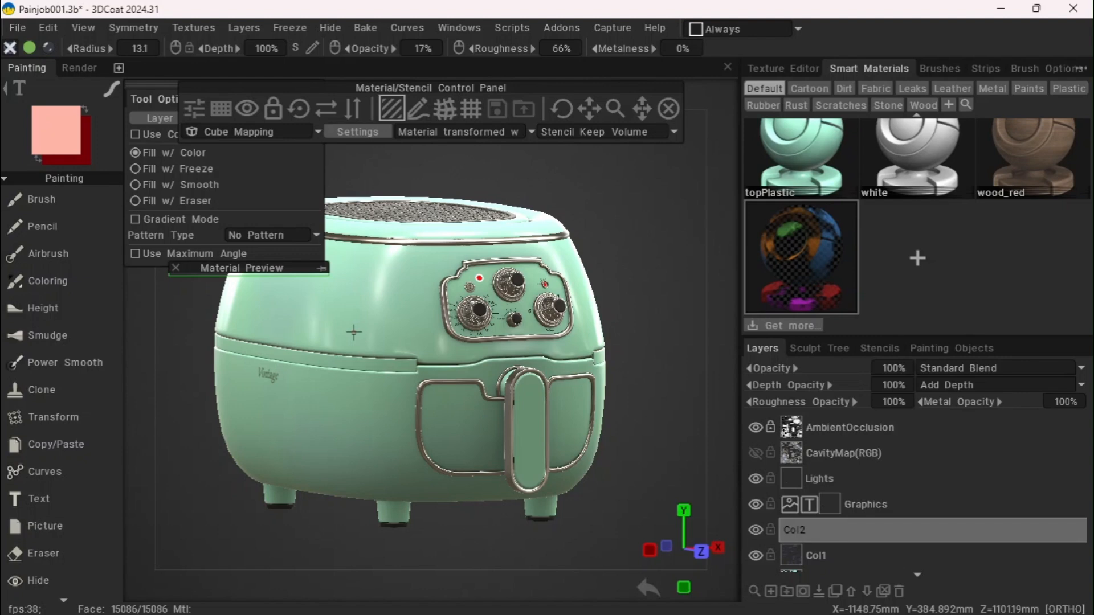
{"action": "left_click_drag", "start_coordinate": [353, 332], "coordinate": [433, 348], "text": "alt"}
{"action": "right_click_drag", "start_coordinate": [433, 347], "coordinate": [522, 272], "text": "alt"}
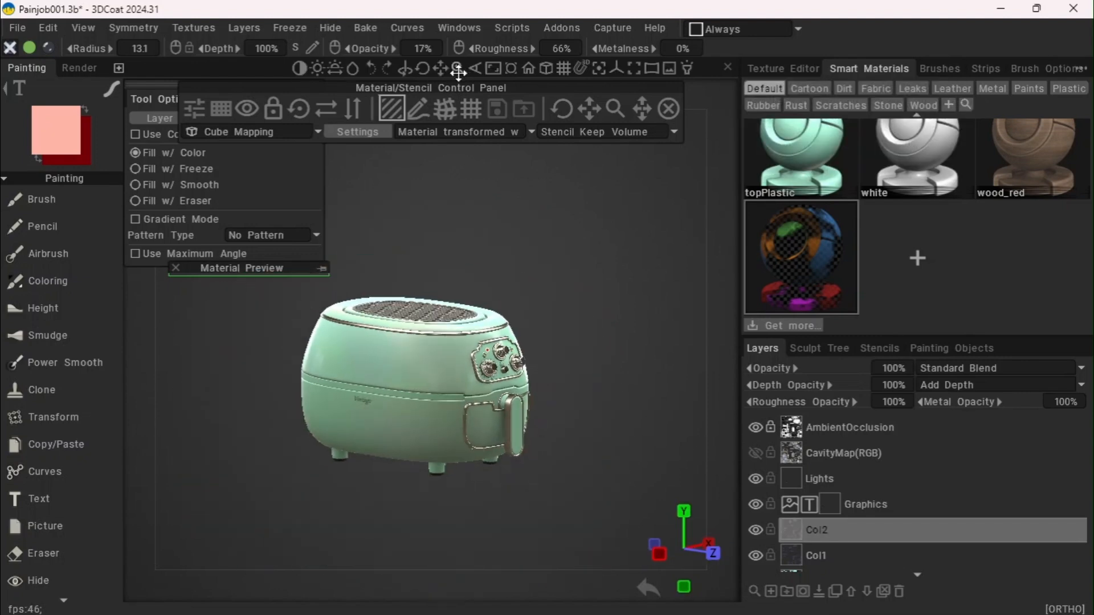
Add a new paint layer directly above Layer 1, below Col1
{"action": "left_click_drag", "start_coordinate": [521, 280], "coordinate": [591, 213], "text": "alt"}
{"action": "left_click_drag", "start_coordinate": [405, 259], "coordinate": [428, 142], "text": "alt"}
{"action": "mouse_move", "coordinate": [443, 69]}
{"action": "left_mouse_down"}
{"action": "mouse_move", "coordinate": [443, 53]}
{"action": "mouse_move", "coordinate": [456, 69]}
{"action": "left_mouse_up"}
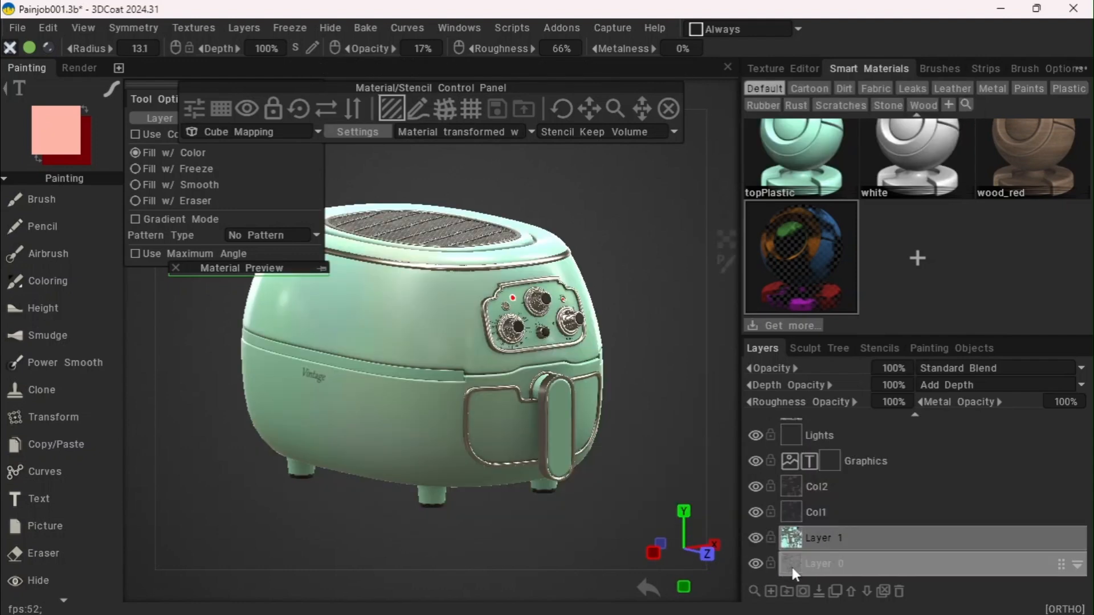
{"action": "left_click", "coordinate": [770, 590]}
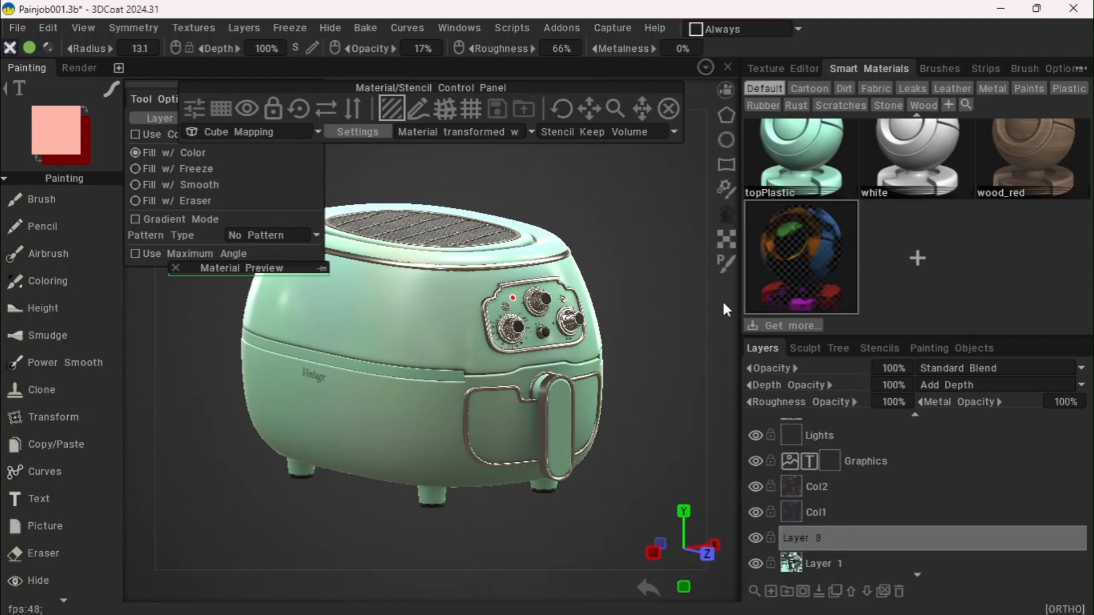
Select the smart material named top and check its settings without changing them
{"action": "scroll", "coordinate": [846, 245], "scroll_direction": "up", "scroll_amount": 5}
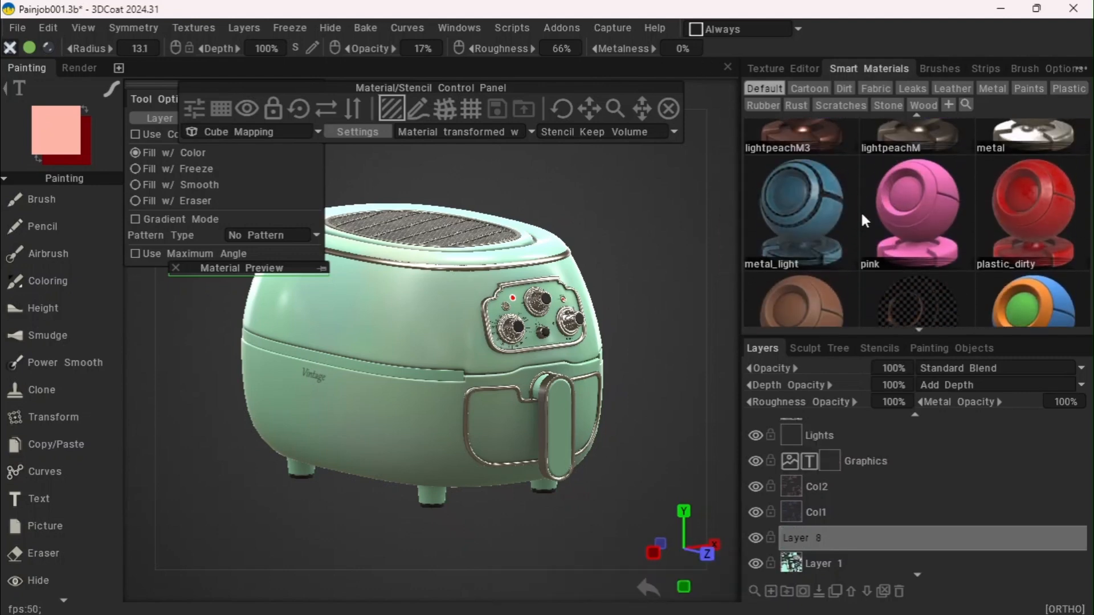
{"action": "left_click", "coordinate": [1044, 247]}
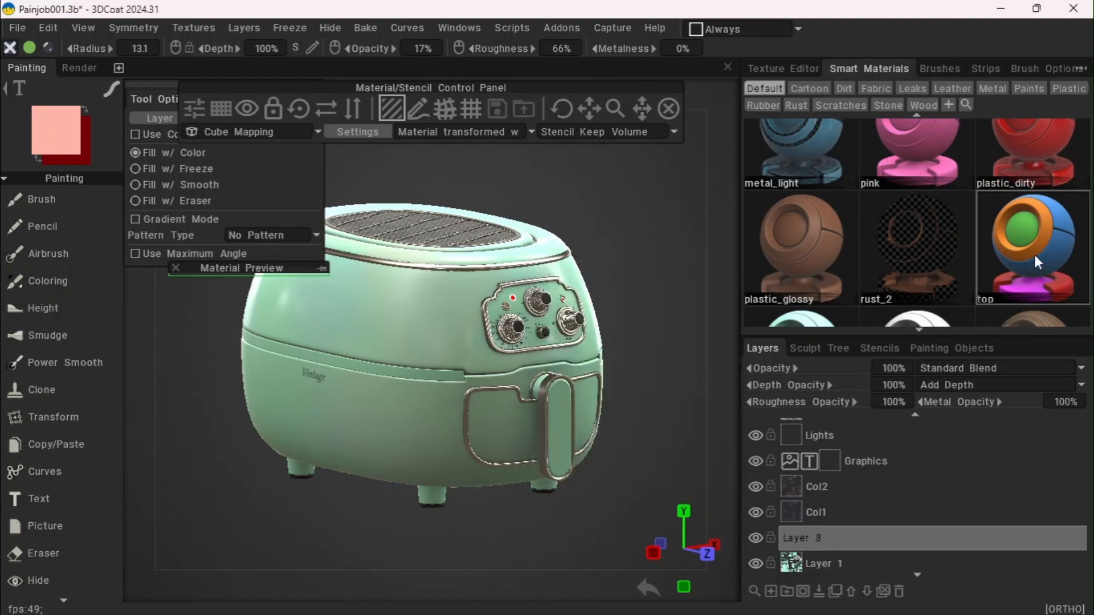
{"action": "double_click", "coordinate": [1033, 252]}
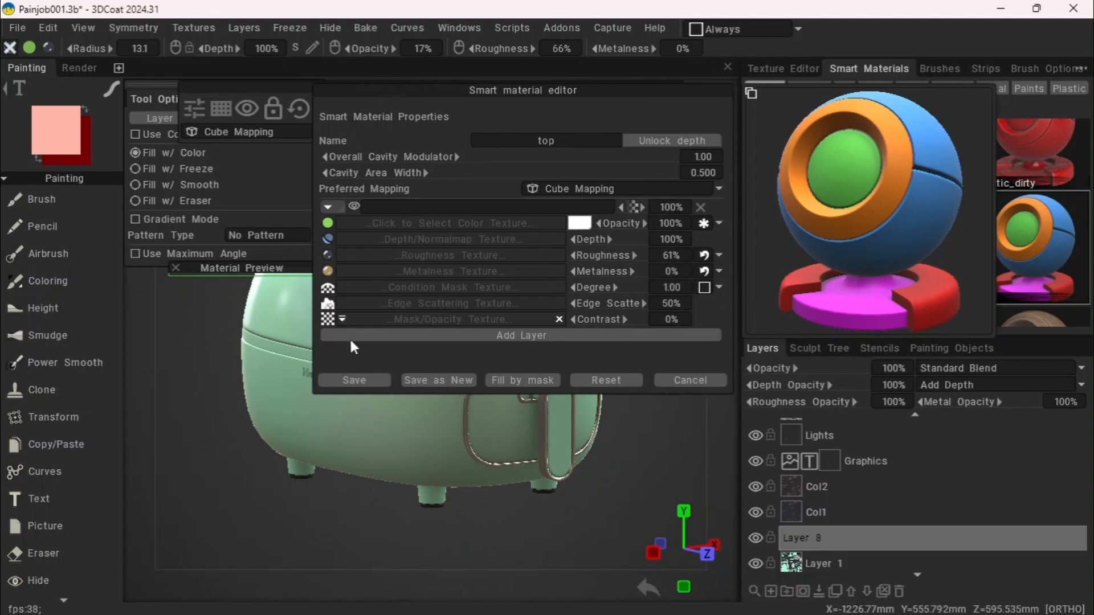
{"action": "left_click", "coordinate": [692, 380]}
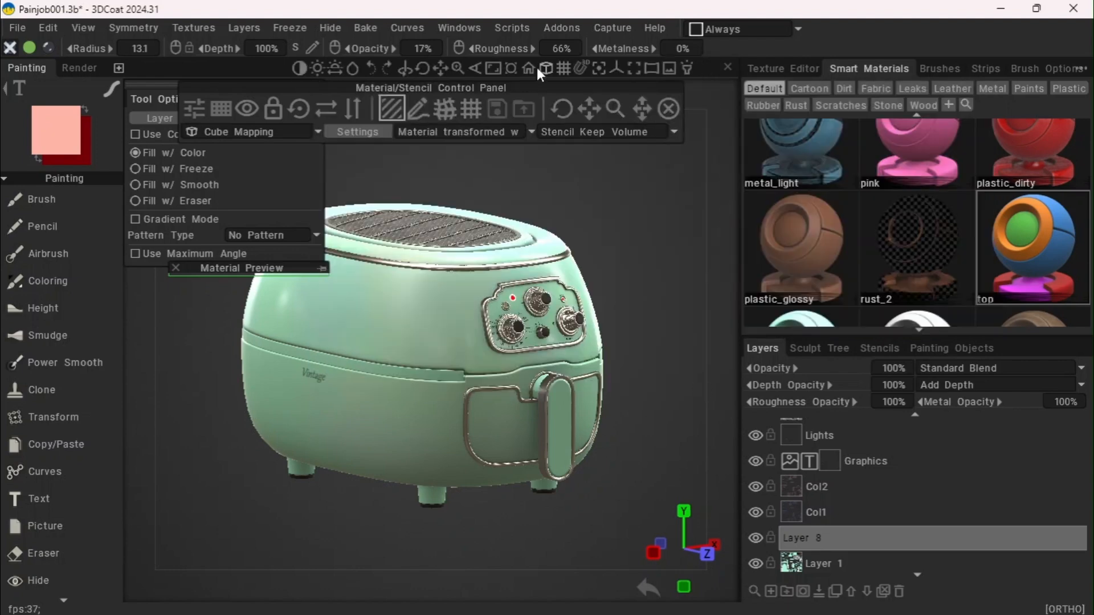
Change the foreground paint colour to bright red #FF1414
{"action": "left_click_drag", "start_coordinate": [621, 244], "coordinate": [477, 237]}
{"action": "left_click_drag", "start_coordinate": [443, 70], "coordinate": [403, 101]}
{"action": "left_click", "coordinate": [72, 132]}
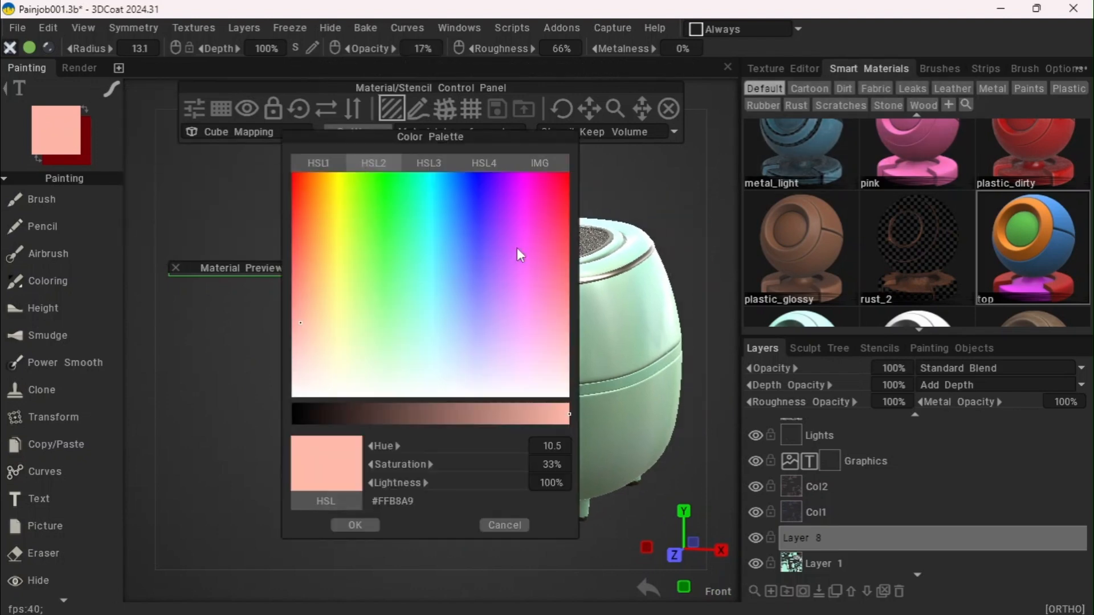
{"action": "left_click", "coordinate": [565, 181]}
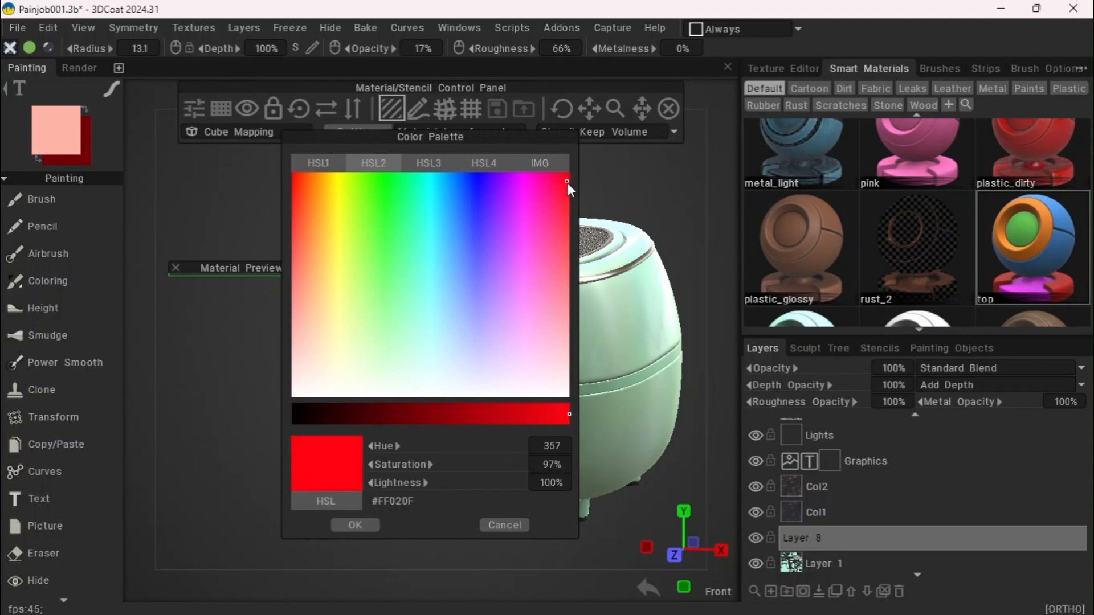
{"action": "left_click", "coordinate": [568, 193]}
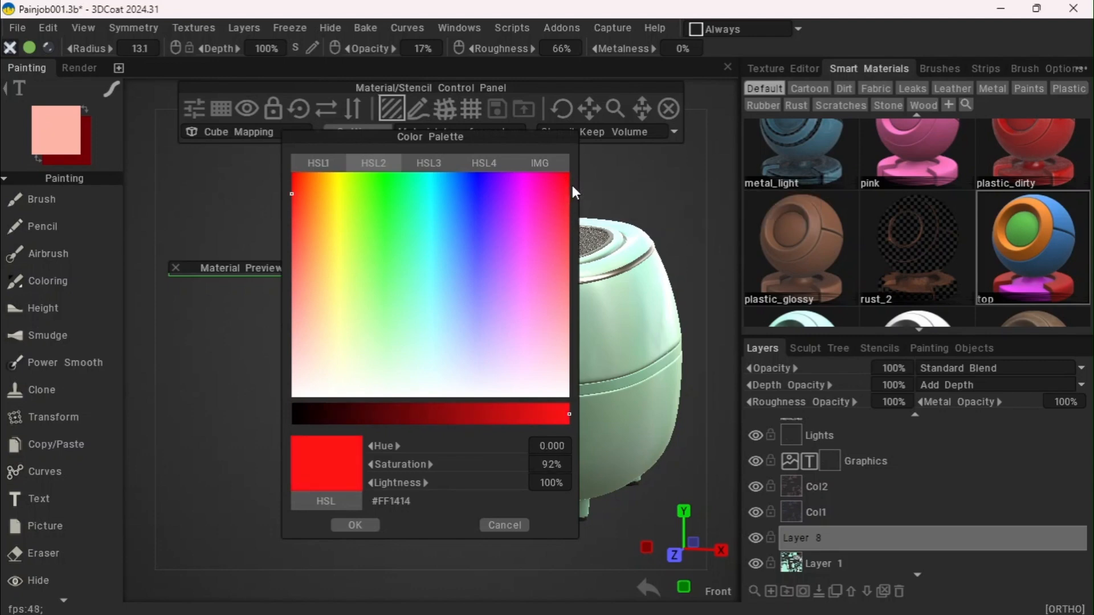
{"action": "left_click", "coordinate": [358, 526]}
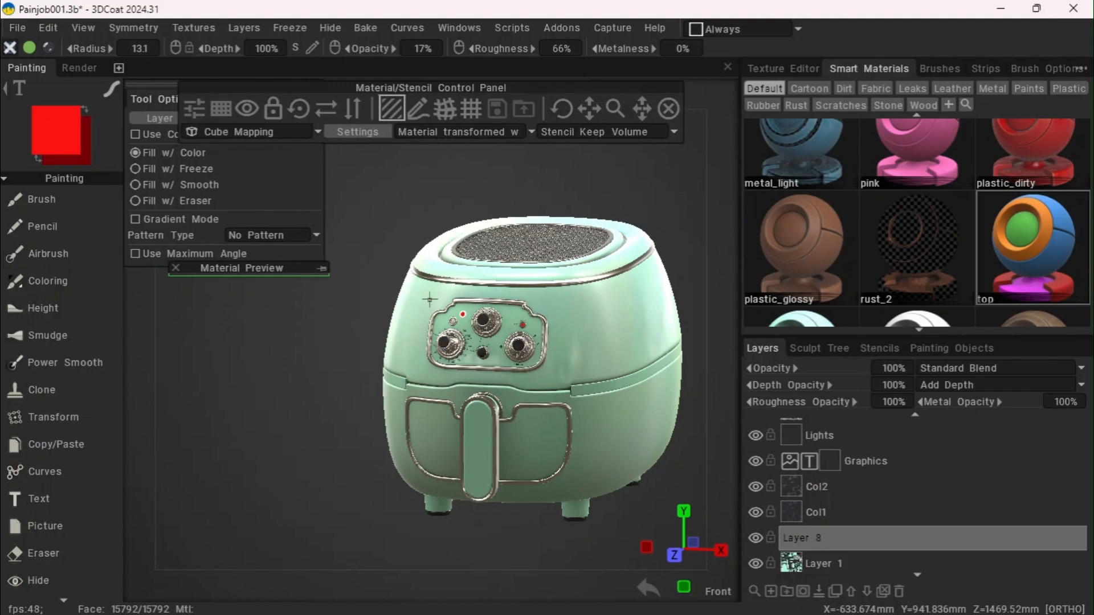
Expand the material preview over the left half of the air fryer's control panel and set the fill opacity to 100%
{"action": "left_click_drag", "start_coordinate": [422, 66], "coordinate": [429, 118]}
{"action": "mouse_move", "coordinate": [458, 74]}
{"action": "left_mouse_down"}
{"action": "mouse_move", "coordinate": [468, 67]}
{"action": "mouse_move", "coordinate": [442, 68]}
{"action": "mouse_move", "coordinate": [460, 73]}
{"action": "left_mouse_up"}
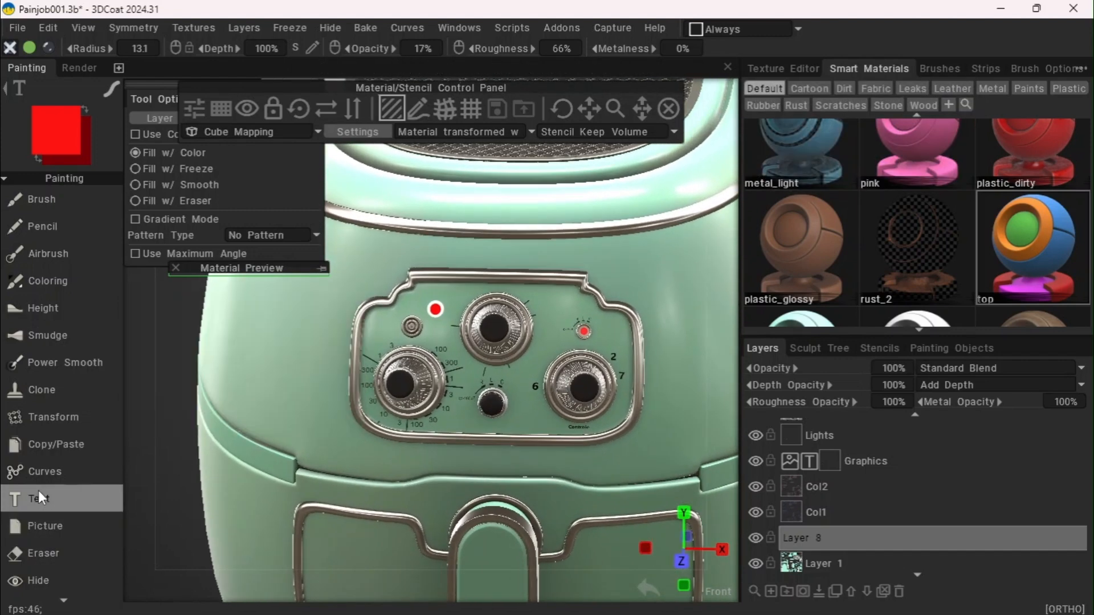
{"action": "scroll", "coordinate": [39, 491], "scroll_direction": "down", "scroll_amount": 3}
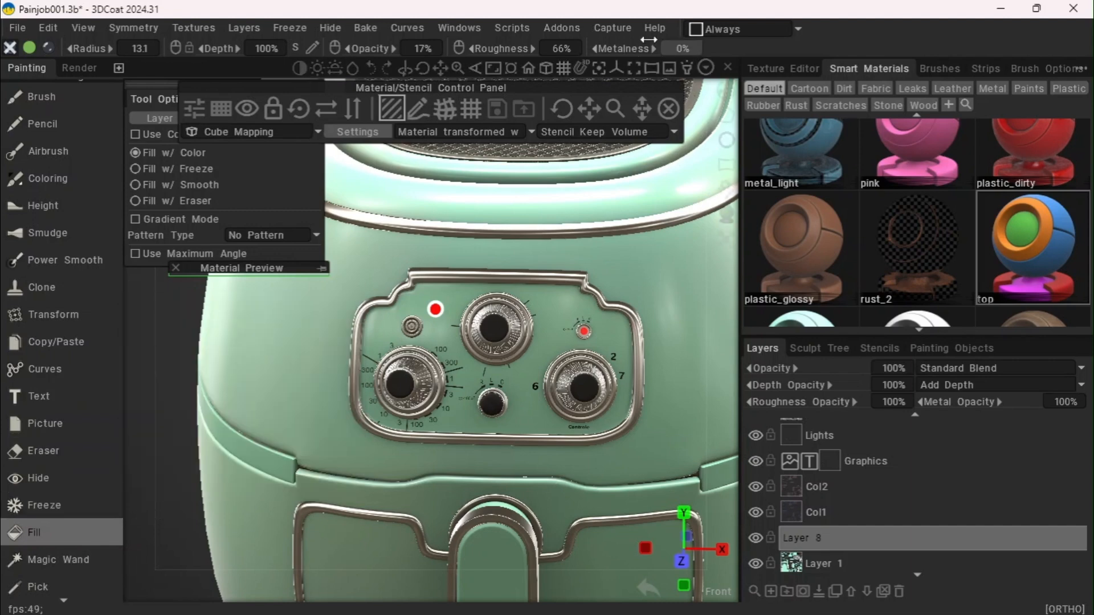
{"action": "left_click", "coordinate": [721, 24]}
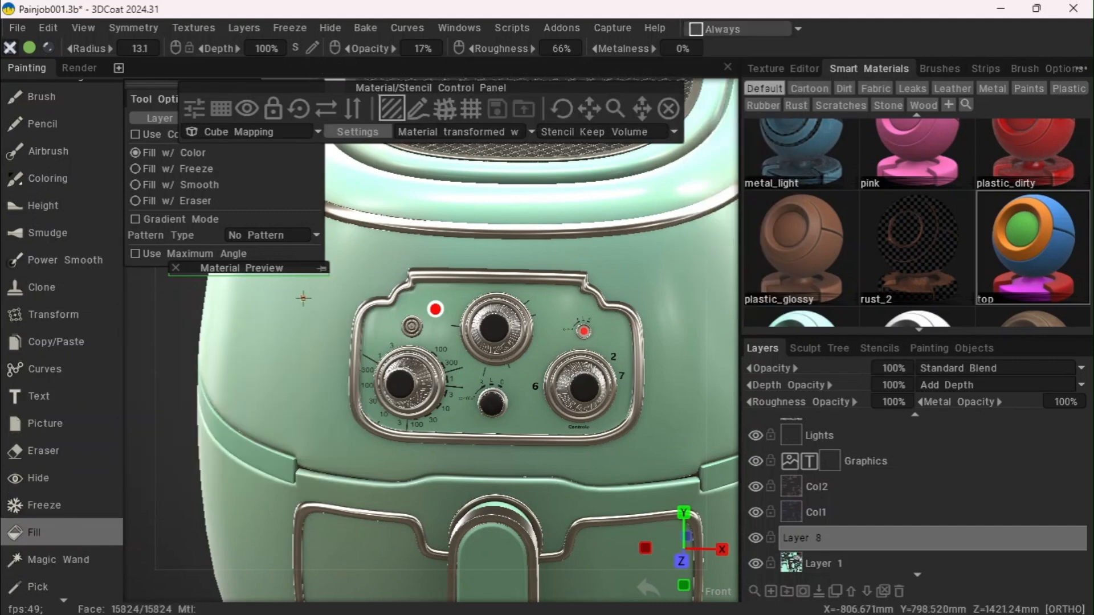
{"action": "left_click_drag", "start_coordinate": [316, 268], "coordinate": [468, 275]}
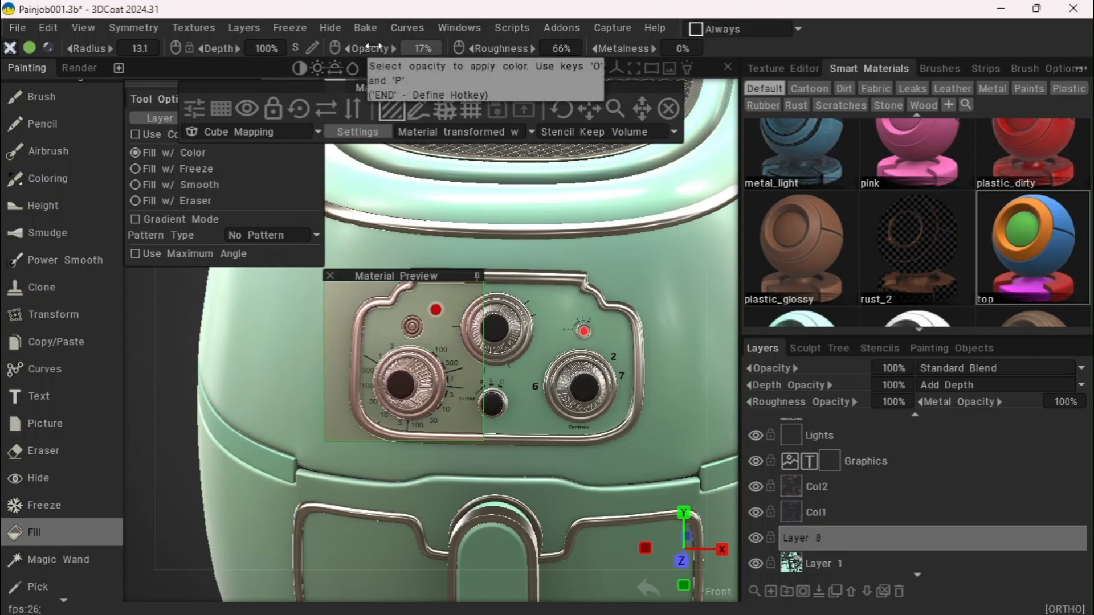
{"action": "left_click", "coordinate": [410, 48]}
{"action": "type", "text": "100"}
{"action": "key", "text": "Return"}
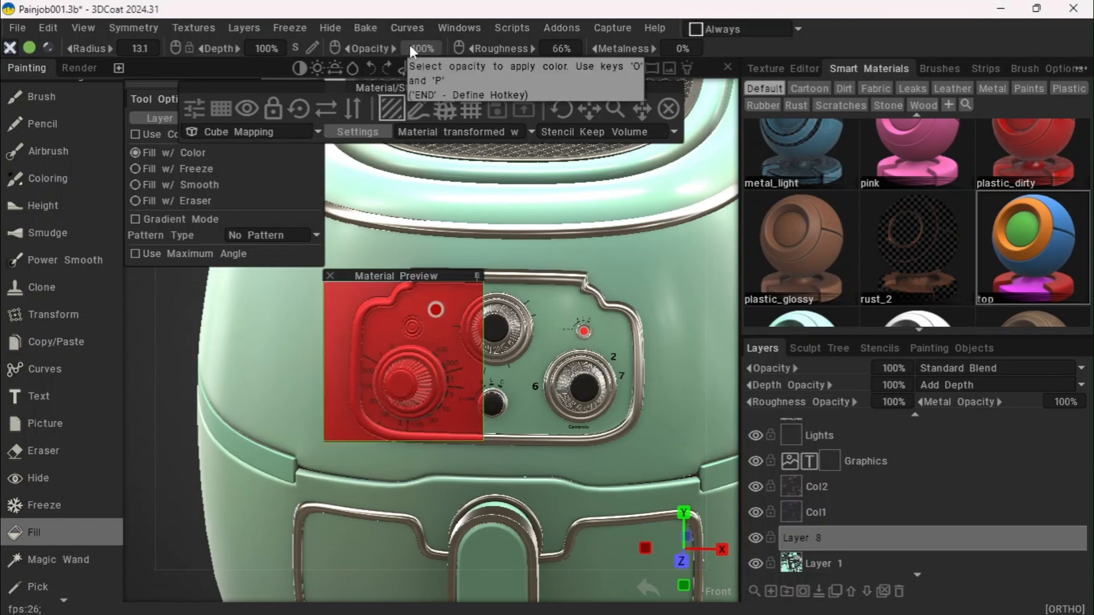
Try the More on Concave fill condition on the control panel, and change the condition to More on Convex
{"action": "left_click", "coordinate": [712, 30]}
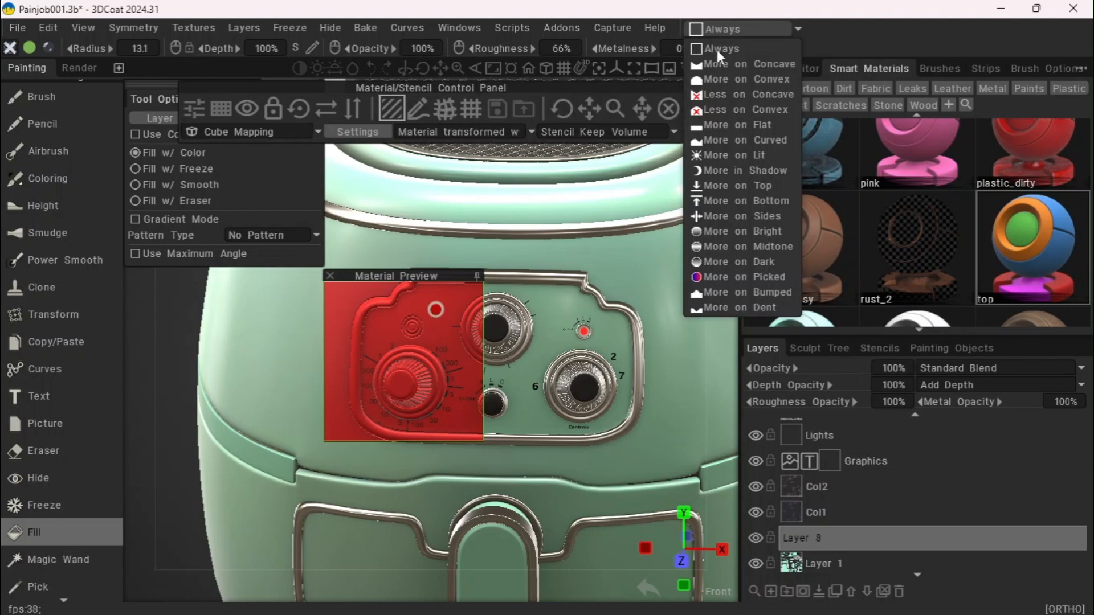
{"action": "left_click", "coordinate": [723, 65]}
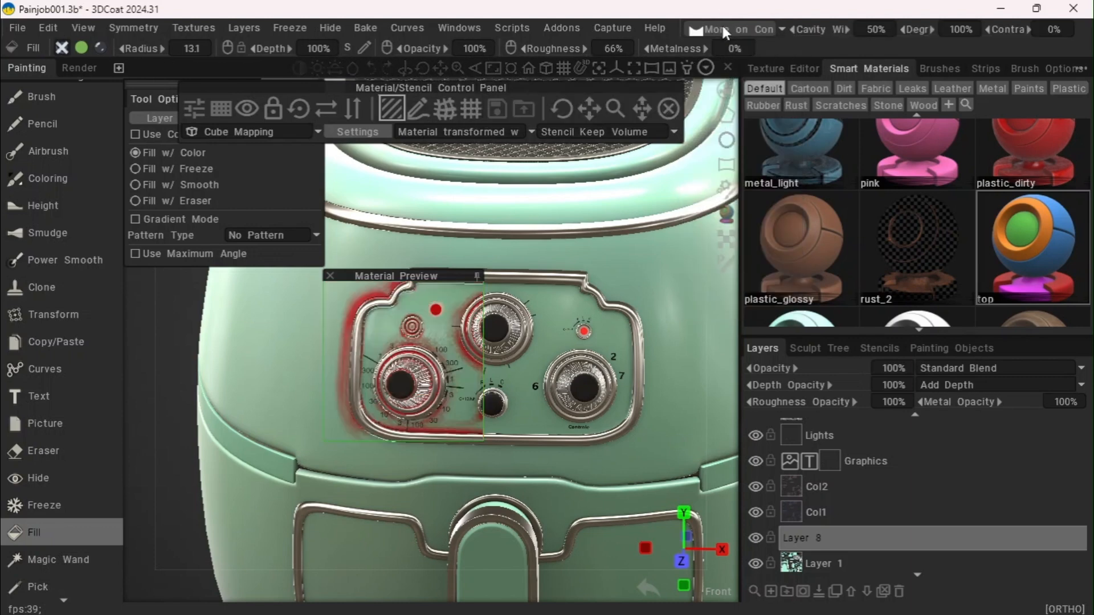
{"action": "left_click", "coordinate": [722, 26]}
{"action": "left_click", "coordinate": [725, 78]}
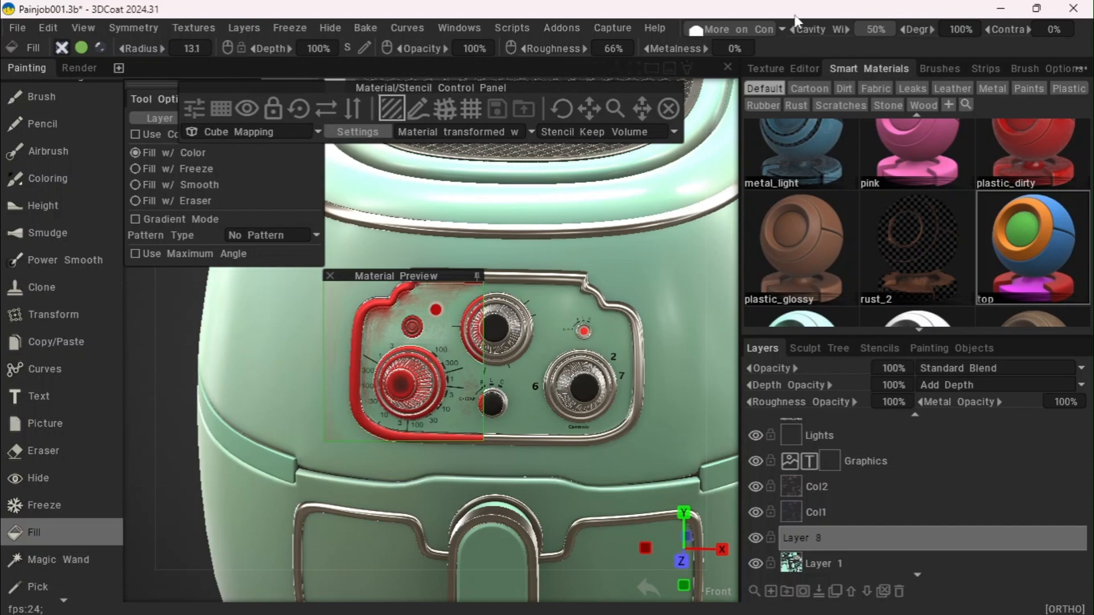
Set the condition's cavity width to 53% and degree to 125%, collapse the preview, and fill the control panel plate with red
{"action": "mouse_move", "coordinate": [819, 28]}
{"action": "left_mouse_down"}
{"action": "mouse_move", "coordinate": [801, 29]}
{"action": "mouse_move", "coordinate": [827, 28]}
{"action": "left_mouse_up"}
{"action": "mouse_move", "coordinate": [917, 29]}
{"action": "left_mouse_down"}
{"action": "mouse_move", "coordinate": [894, 32]}
{"action": "mouse_move", "coordinate": [919, 29]}
{"action": "left_mouse_up"}
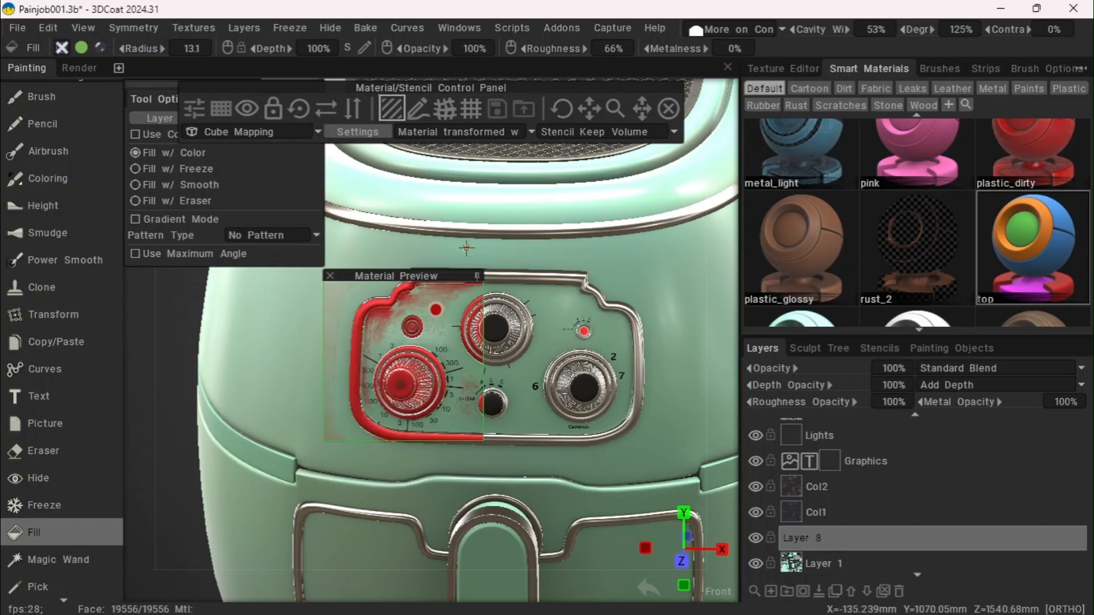
{"action": "left_click", "coordinate": [477, 276]}
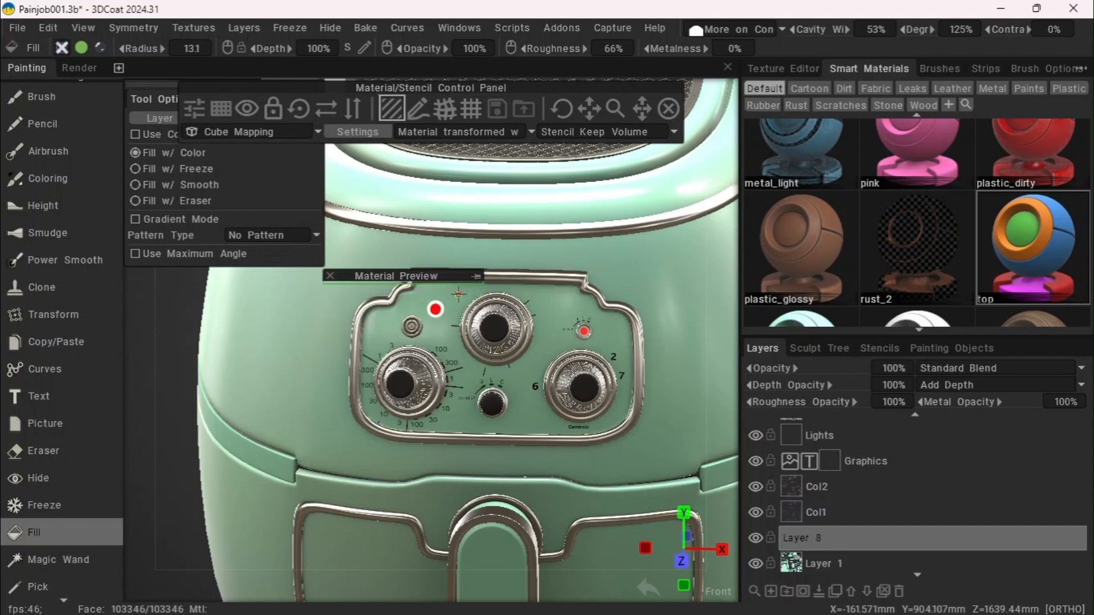
{"action": "left_click", "coordinate": [458, 294]}
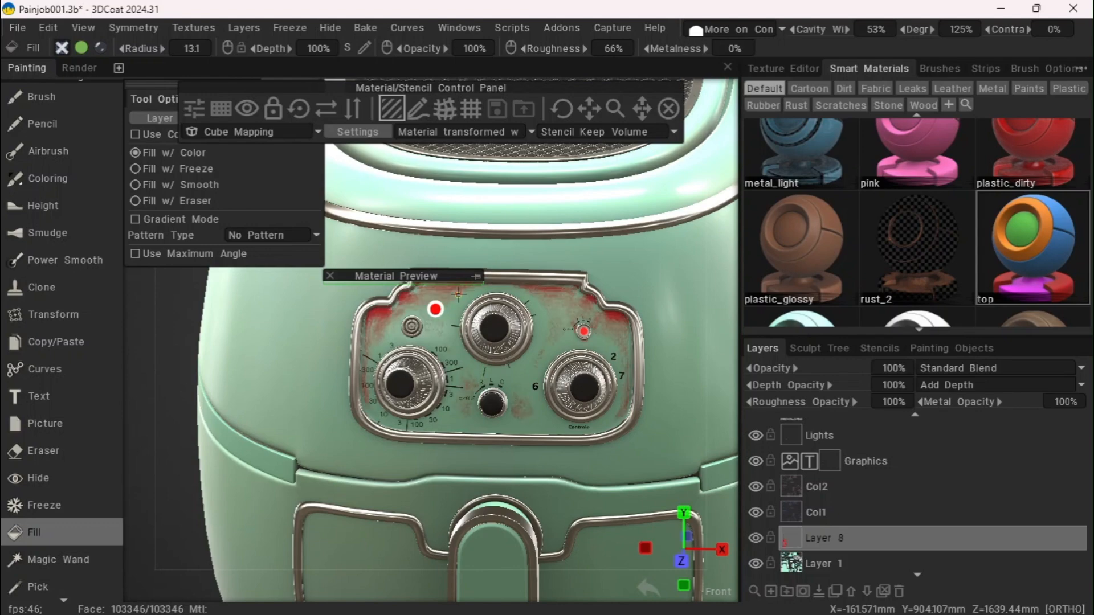
Isolate the control panel plate, Plane.007, by hiding all other painting objects
{"action": "mouse_move", "coordinate": [499, 66]}
{"action": "left_click_drag", "start_coordinate": [460, 63], "coordinate": [459, 63]}
{"action": "mouse_move", "coordinate": [217, 433]}
{"action": "left_mouse_down"}
{"action": "mouse_move", "coordinate": [252, 378]}
{"action": "mouse_move", "coordinate": [225, 433]}
{"action": "left_mouse_up"}
{"action": "left_click_drag", "start_coordinate": [459, 64], "coordinate": [463, 67]}
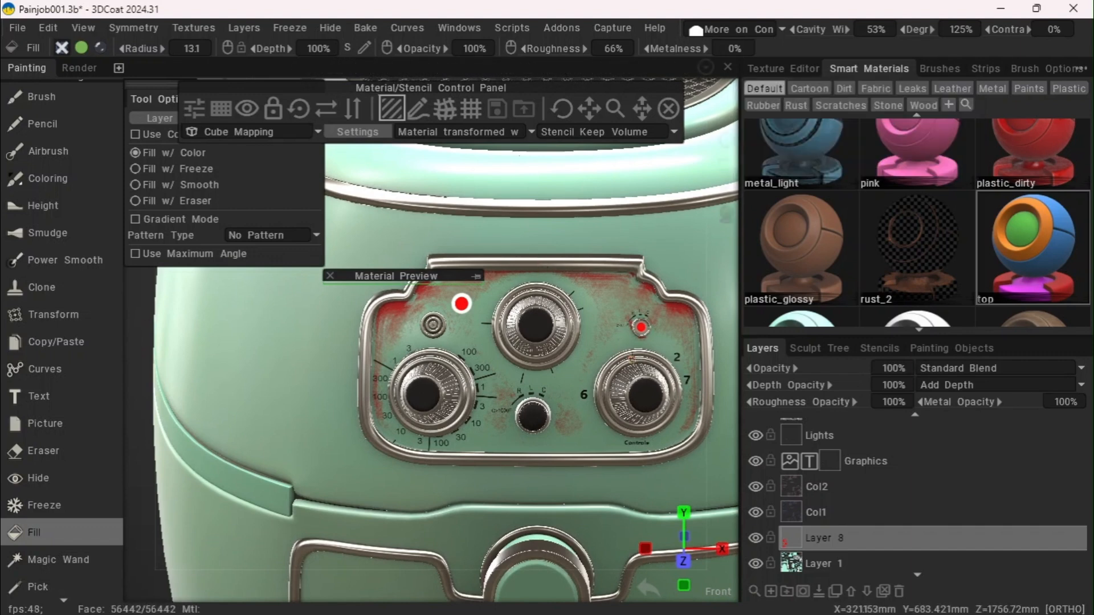
{"action": "left_click", "coordinate": [934, 349]}
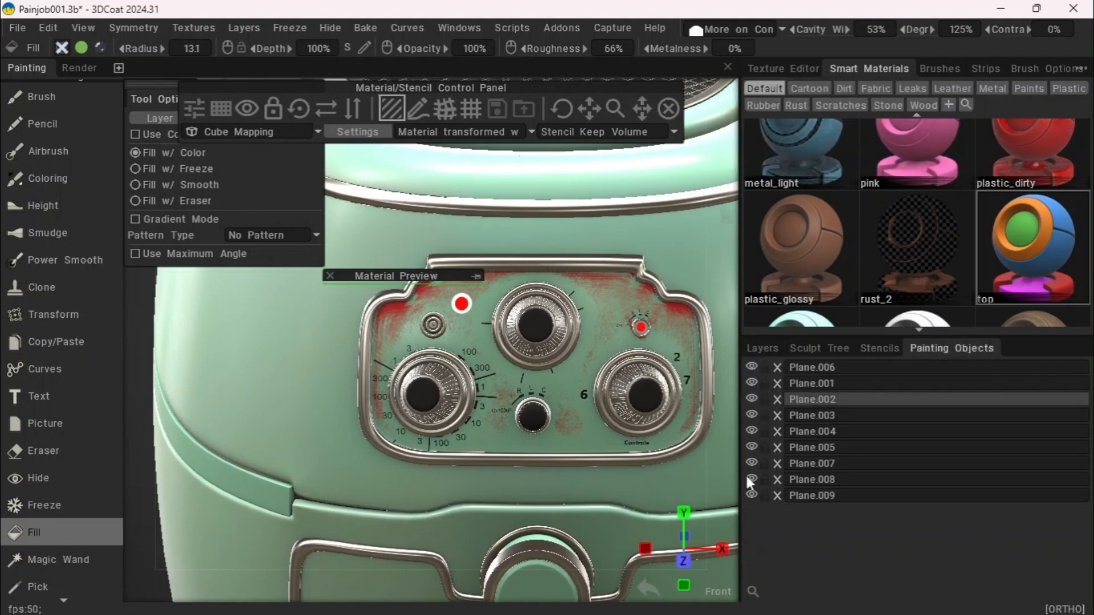
{"action": "left_click", "coordinate": [751, 466], "text": "alt"}
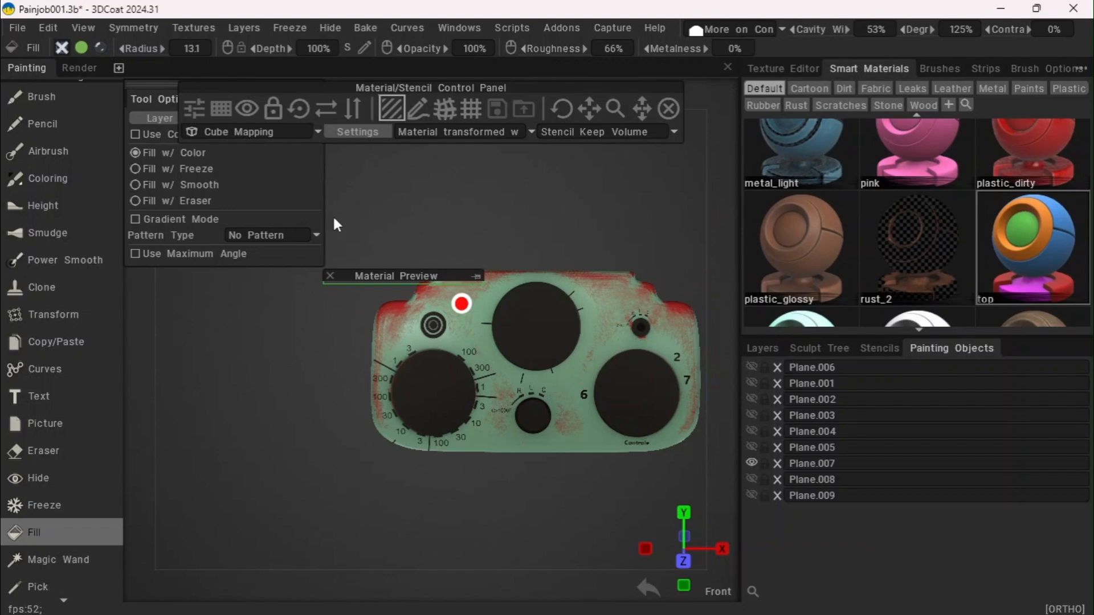
Activate the Brush tool, set the painting condition to Always, and choose the second grainy brush alpha in the fourth row of the Default set
{"action": "left_click", "coordinate": [40, 95]}
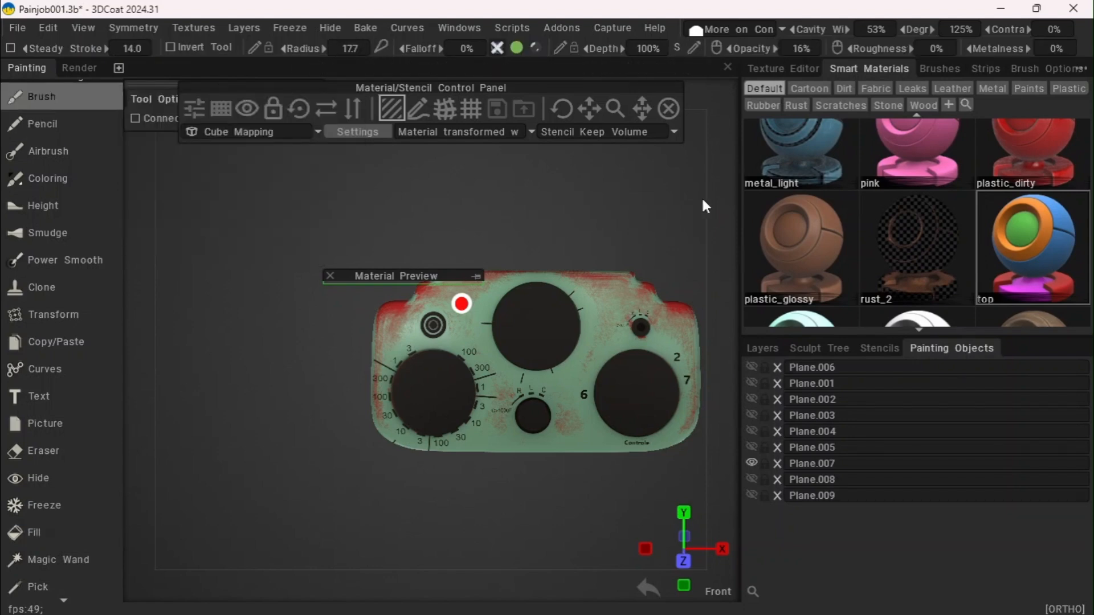
{"action": "left_click", "coordinate": [757, 25]}
{"action": "left_click", "coordinate": [707, 49]}
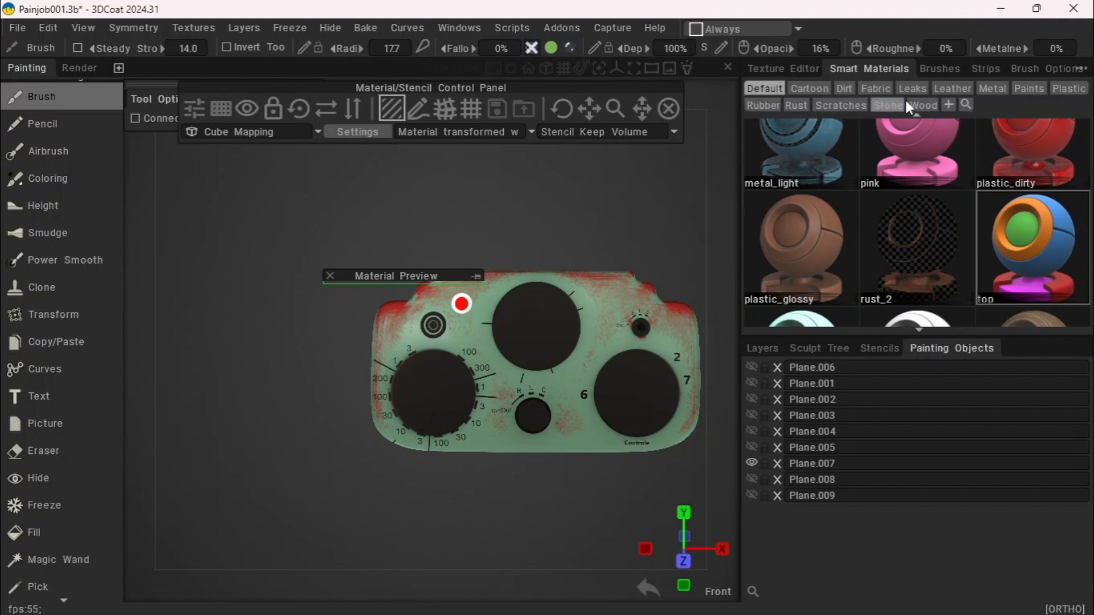
{"action": "left_click", "coordinate": [939, 69]}
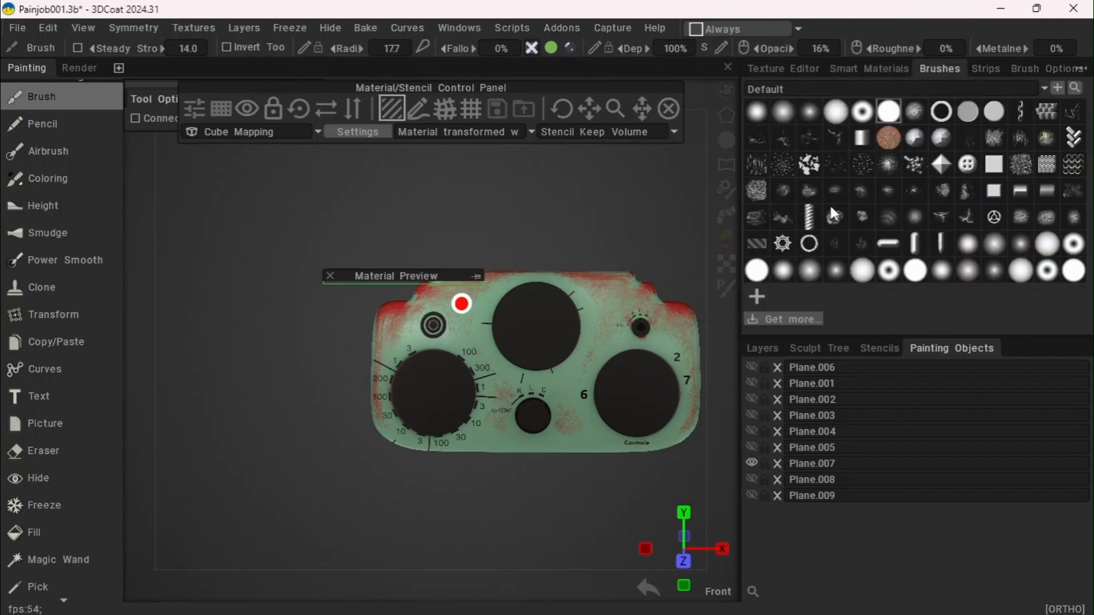
{"action": "left_click", "coordinate": [781, 194]}
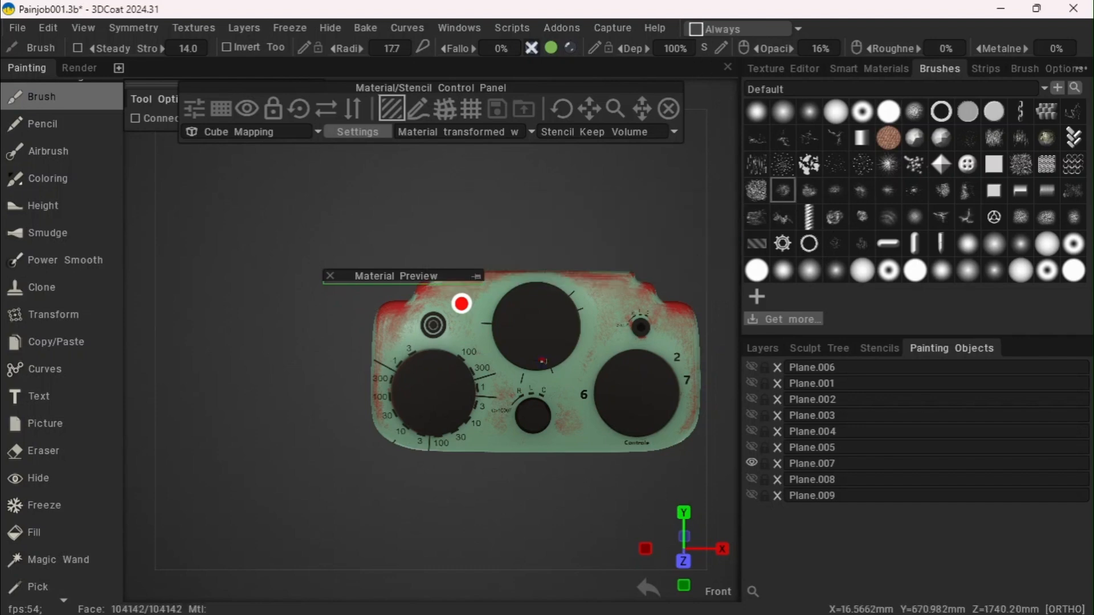
Set the brush radius to 184 and try red dabs on the plate around the small lower knob opening
{"action": "scroll", "coordinate": [475, 426], "scroll_direction": "up", "scroll_amount": 7}
{"action": "scroll", "coordinate": [476, 426], "scroll_direction": "down", "scroll_amount": 2}
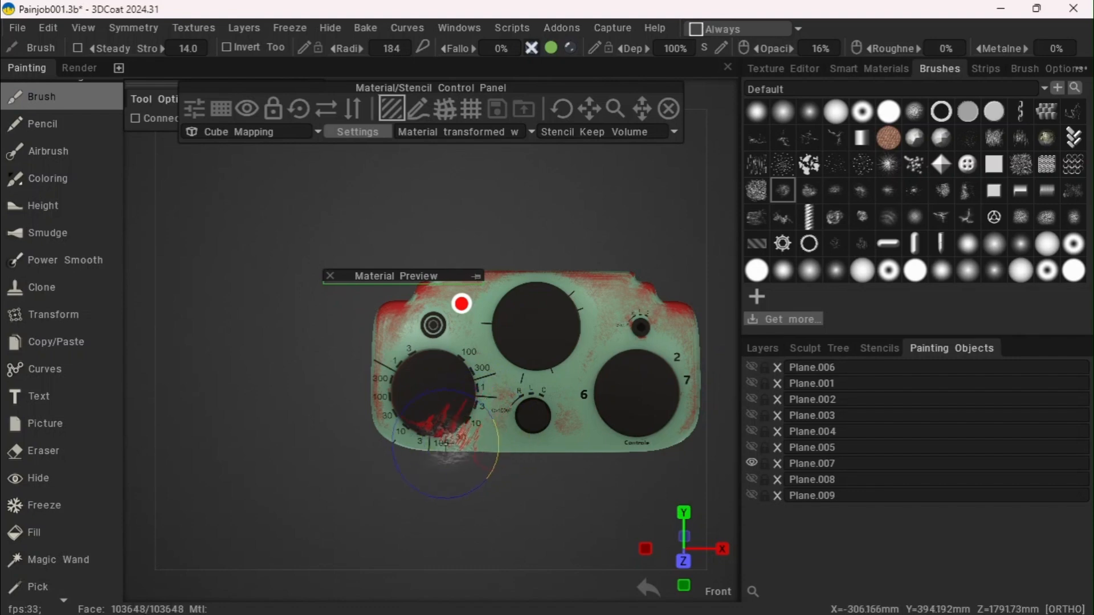
{"action": "left_click", "coordinate": [488, 437]}
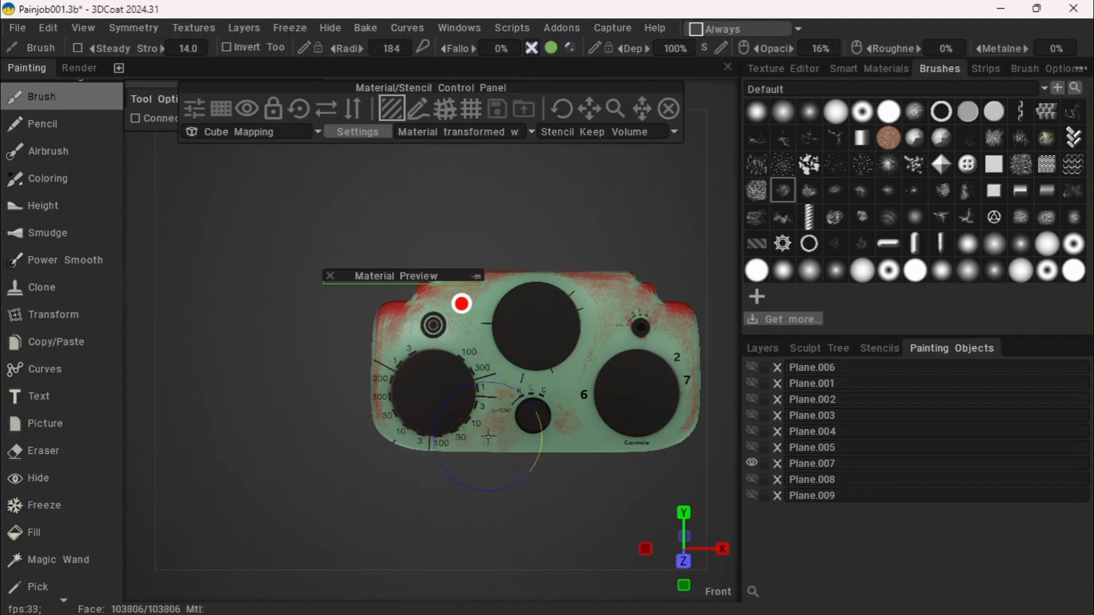
{"action": "left_click", "coordinate": [541, 375]}
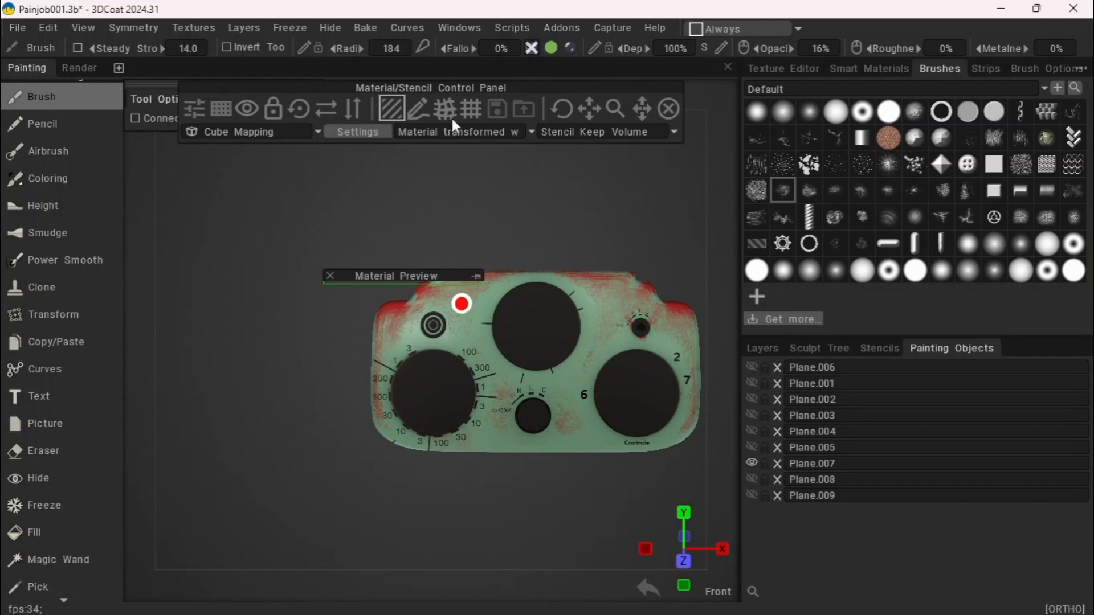
Set the brush opacity to 100%, test a red dab between the two lower left knob openings, and undo it
{"action": "mouse_move", "coordinate": [515, 62]}
{"action": "left_click", "coordinate": [816, 55]}
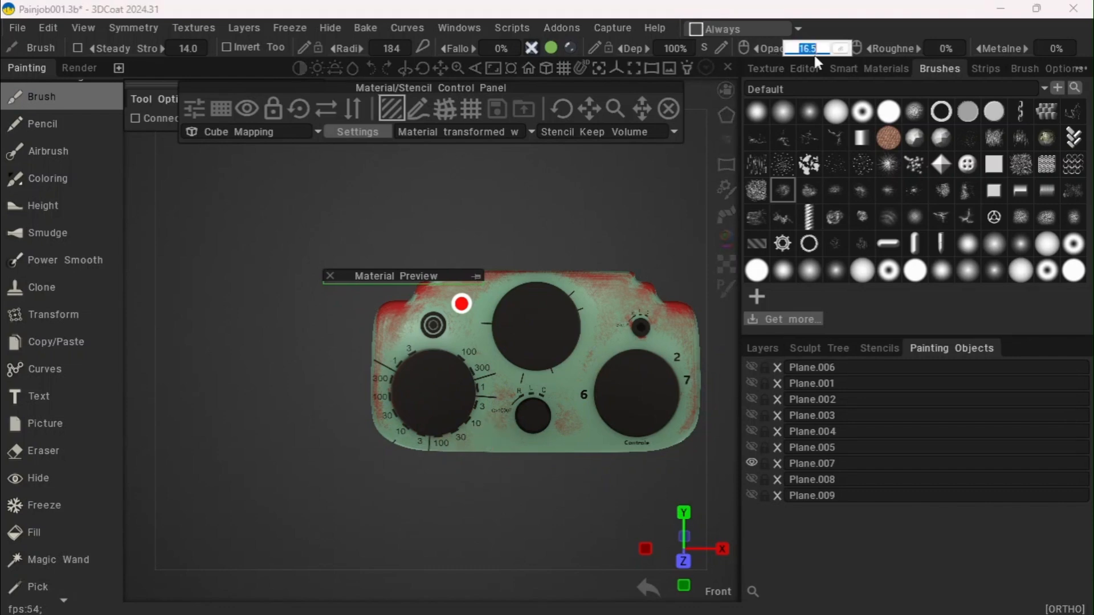
{"action": "type", "text": "100"}
{"action": "key", "text": "Return"}
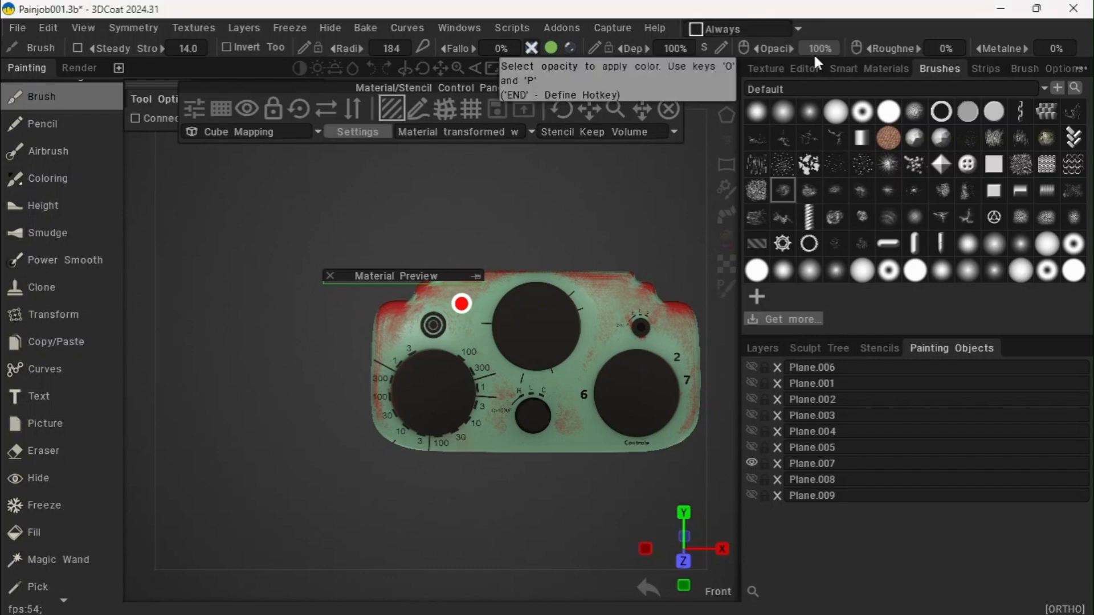
{"action": "left_click", "coordinate": [488, 434]}
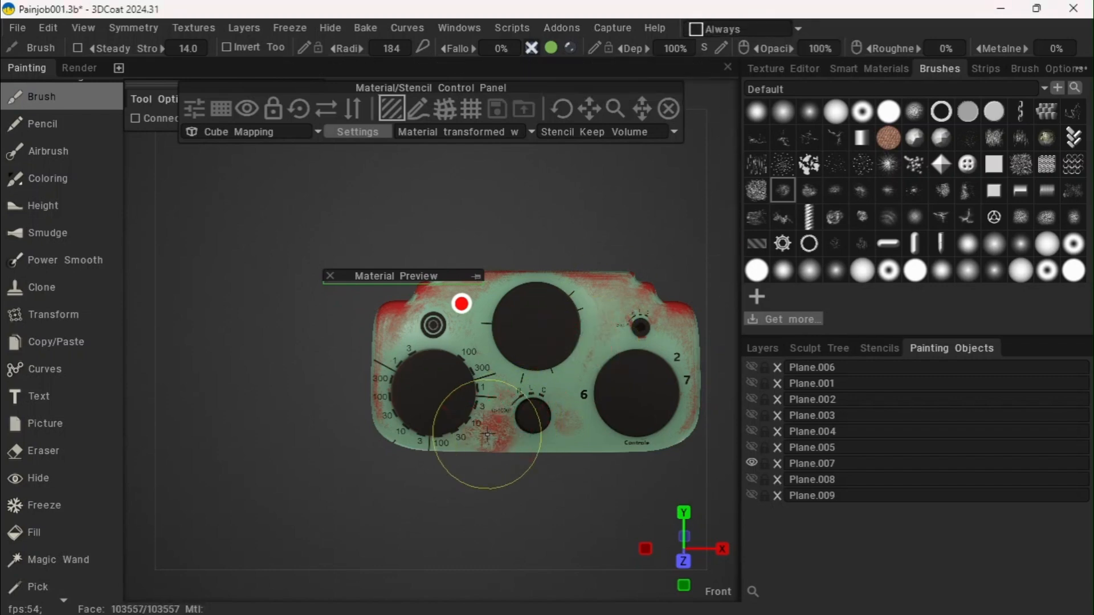
{"action": "key", "text": "ctrl+z"}
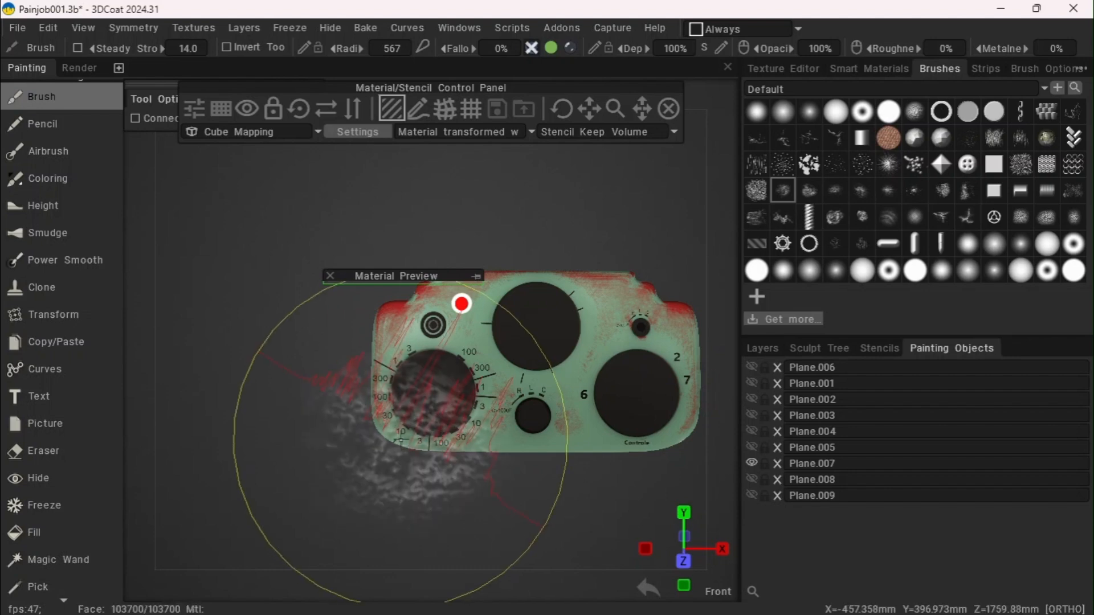
Undo the last dab and paint red wear around the plate's lower left corner with a brush radius of 162
{"action": "key", "text": "ctrl+z"}
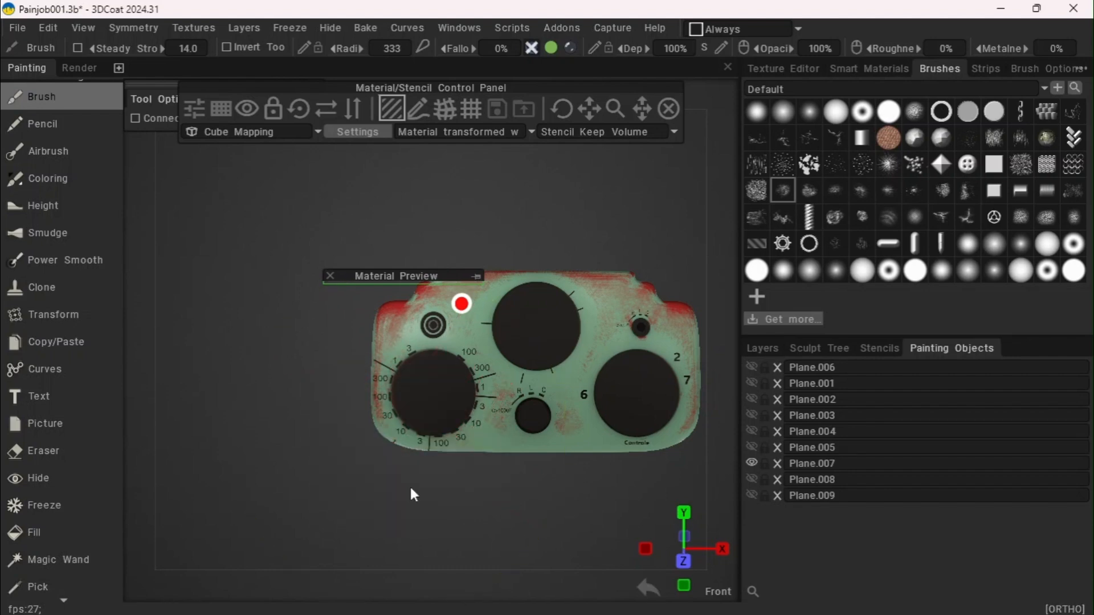
{"action": "mouse_move", "coordinate": [397, 455]}
{"action": "left_mouse_down"}
{"action": "mouse_move", "coordinate": [378, 450]}
{"action": "mouse_move", "coordinate": [366, 425]}
{"action": "left_mouse_up"}
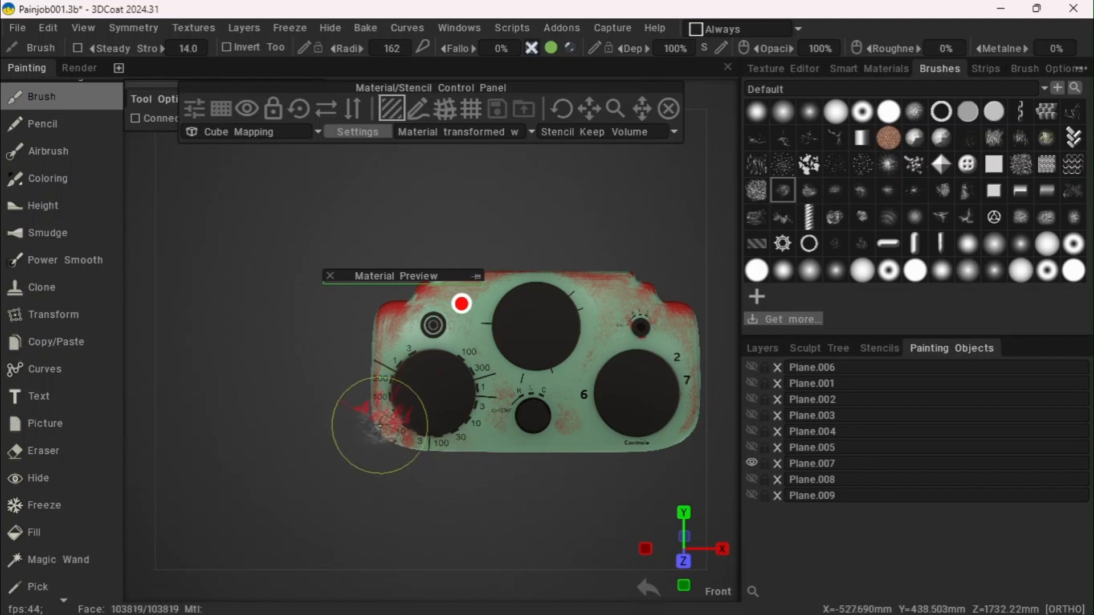
{"action": "left_click", "coordinate": [430, 450]}
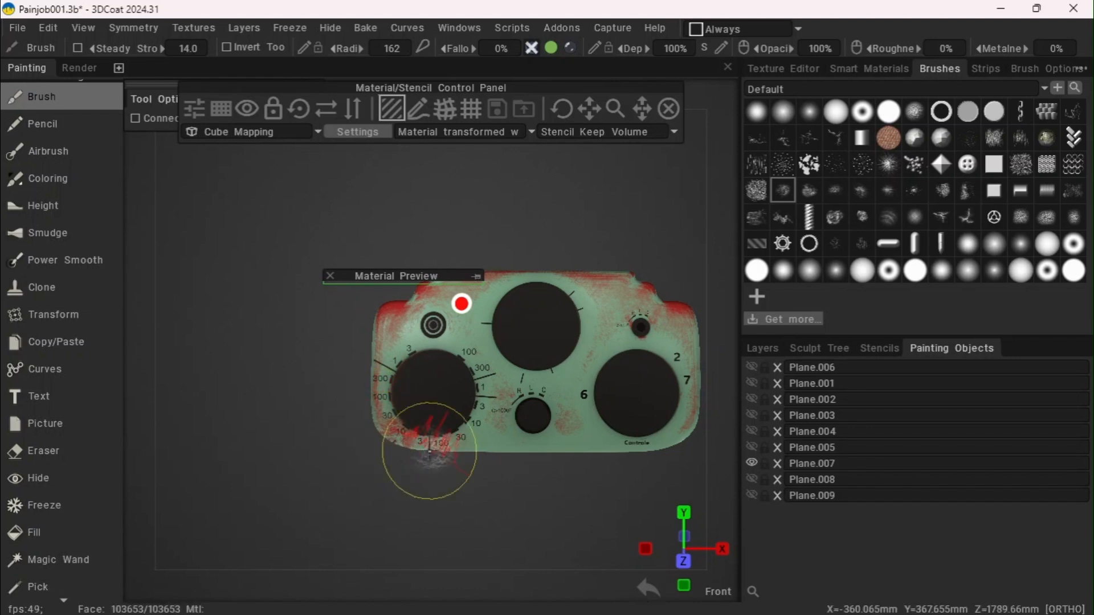
{"action": "right_click_drag", "start_coordinate": [430, 451], "coordinate": [415, 451]}
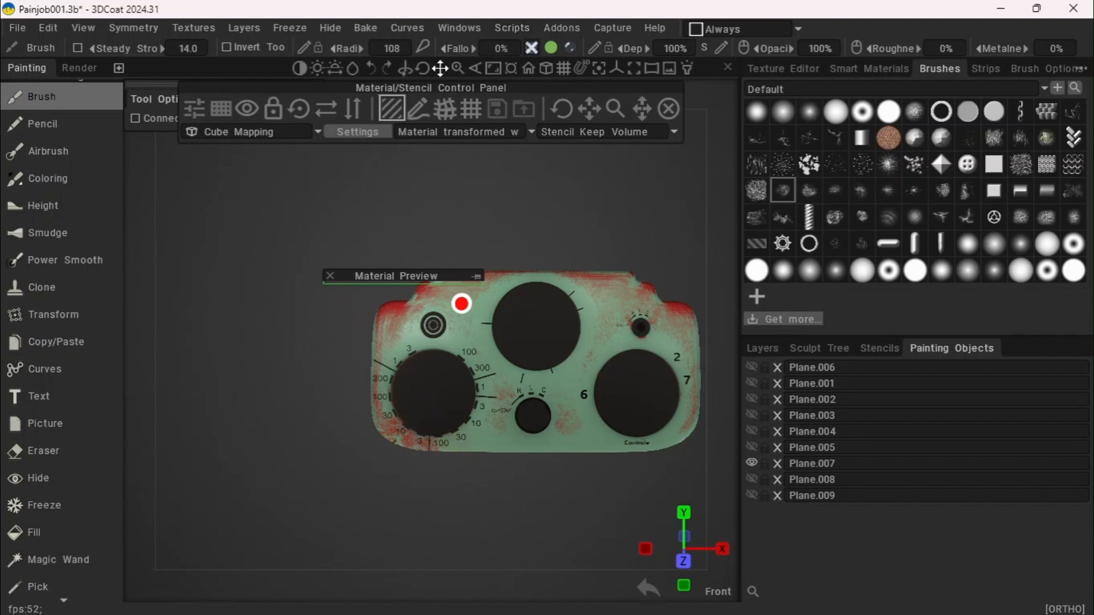
Use the third brush alpha in the fourth row with 76% depth to dab red scratches along the plate's bottom edge at radii 237 and 115
{"action": "left_click_drag", "start_coordinate": [440, 68], "coordinate": [403, 0]}
{"action": "left_click_drag", "start_coordinate": [458, 68], "coordinate": [275, 451]}
{"action": "mouse_move", "coordinate": [401, 385]}
{"action": "right_mouse_down"}
{"action": "mouse_move", "coordinate": [380, 385]}
{"action": "mouse_move", "coordinate": [497, 385]}
{"action": "right_mouse_up"}
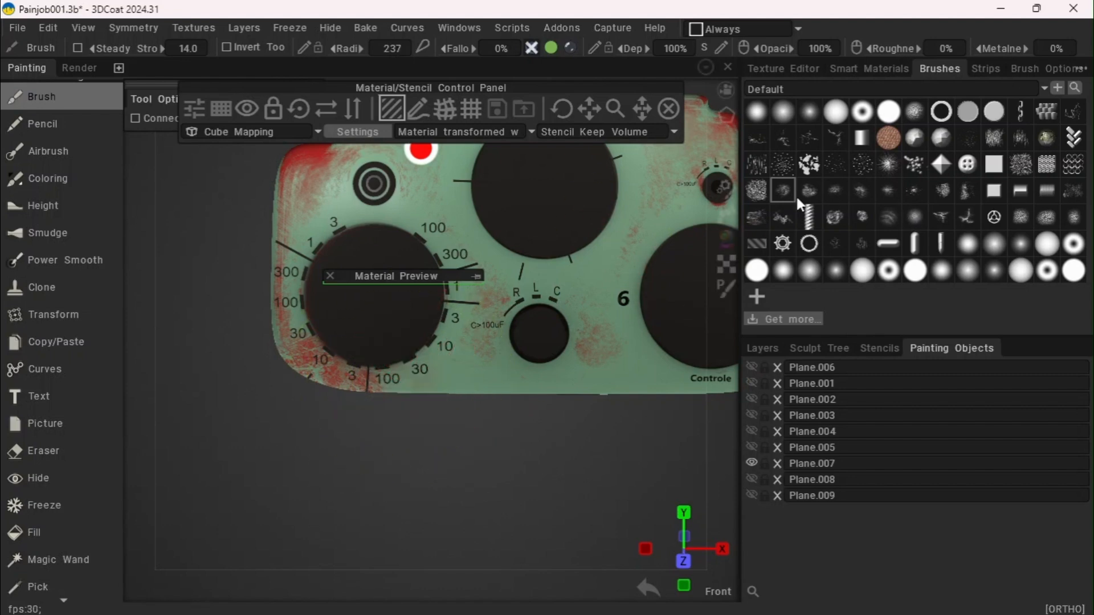
{"action": "left_click", "coordinate": [811, 190]}
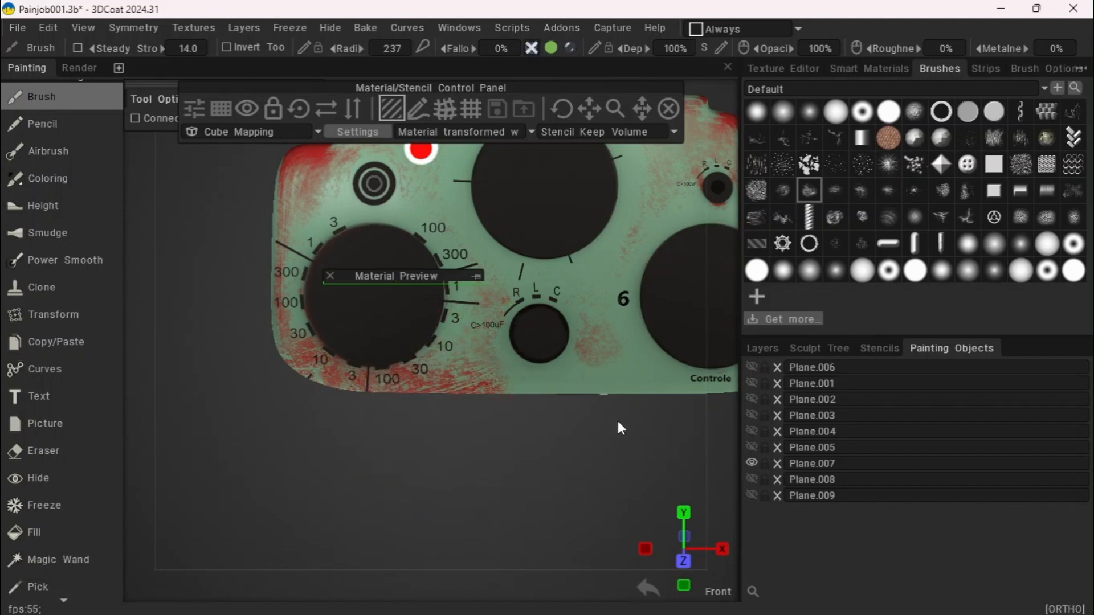
{"action": "right_click_drag", "start_coordinate": [542, 394], "coordinate": [541, 394]}
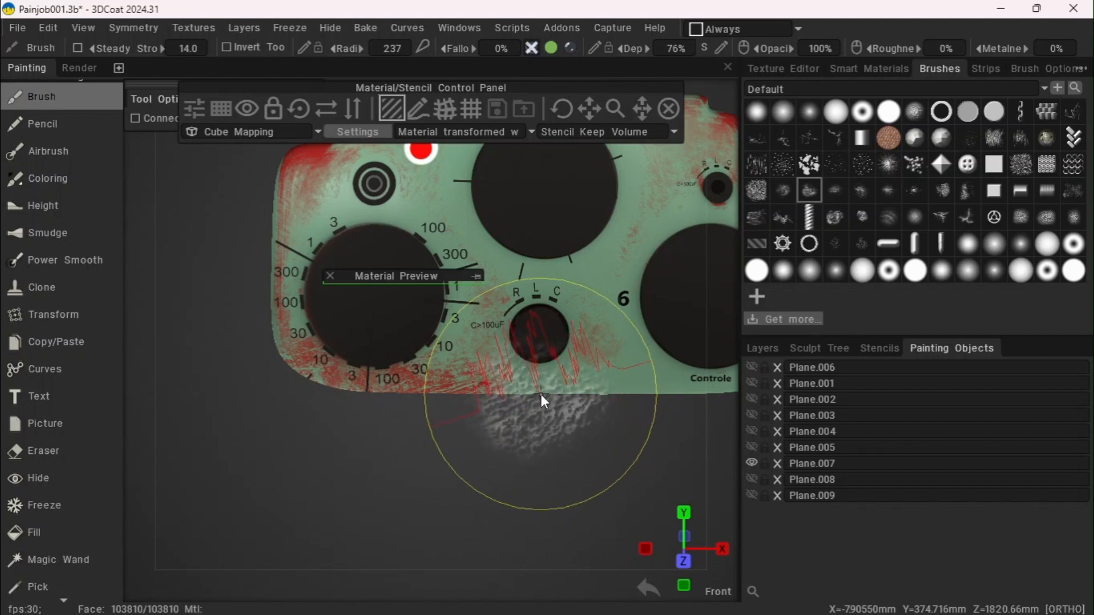
{"action": "left_click", "coordinate": [528, 392]}
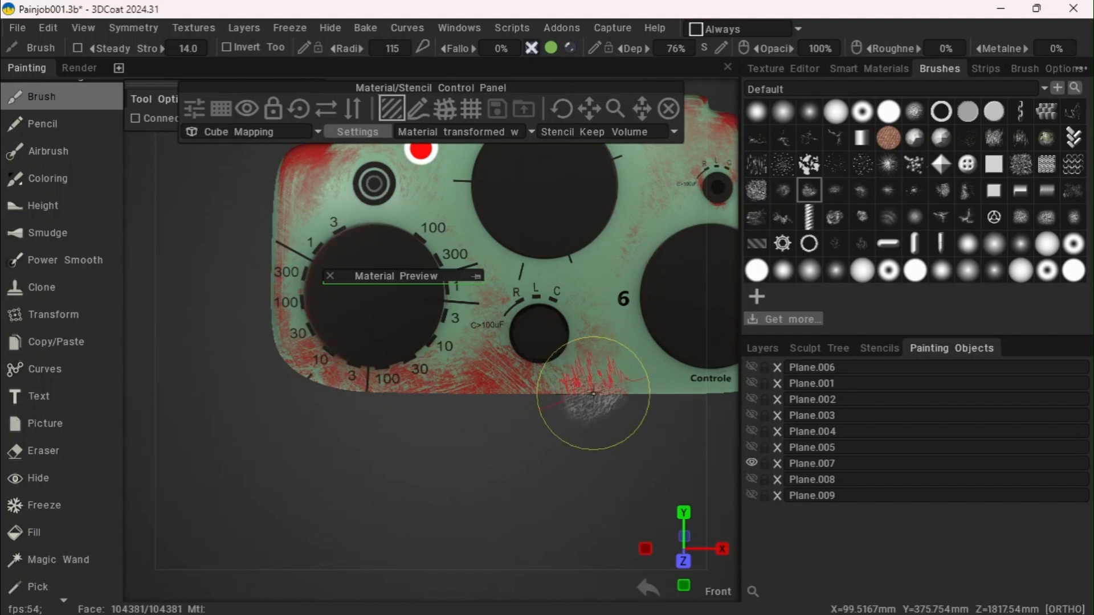
{"action": "left_click", "coordinate": [658, 393]}
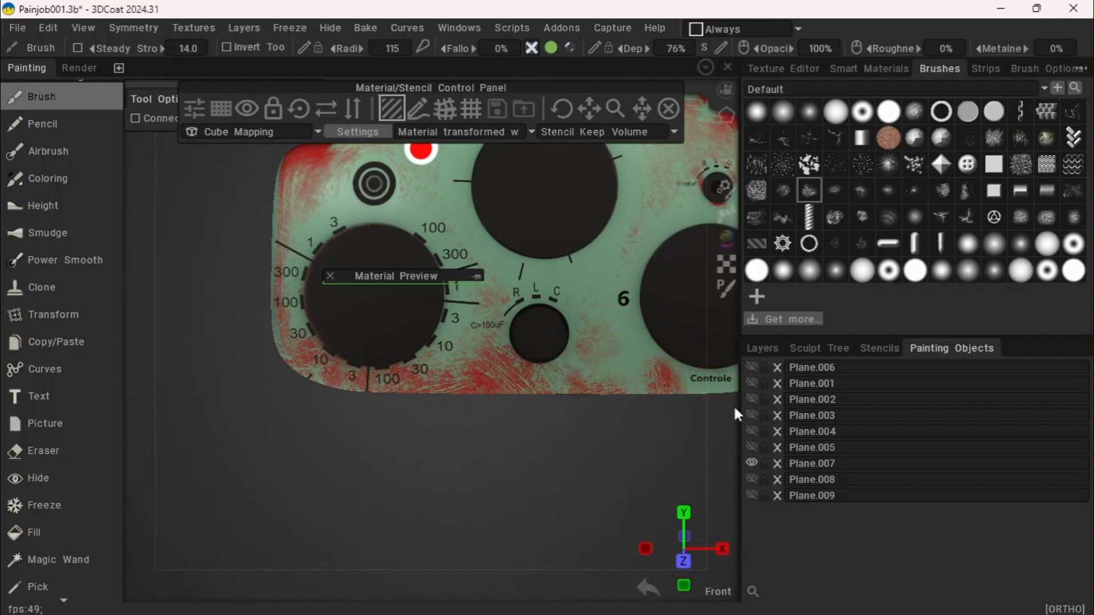
Set the brush radius to 119 and dab red scratches along the right and left edges of the plate
{"action": "mouse_move", "coordinate": [403, 61]}
{"action": "left_click_drag", "start_coordinate": [444, 69], "coordinate": [409, 104]}
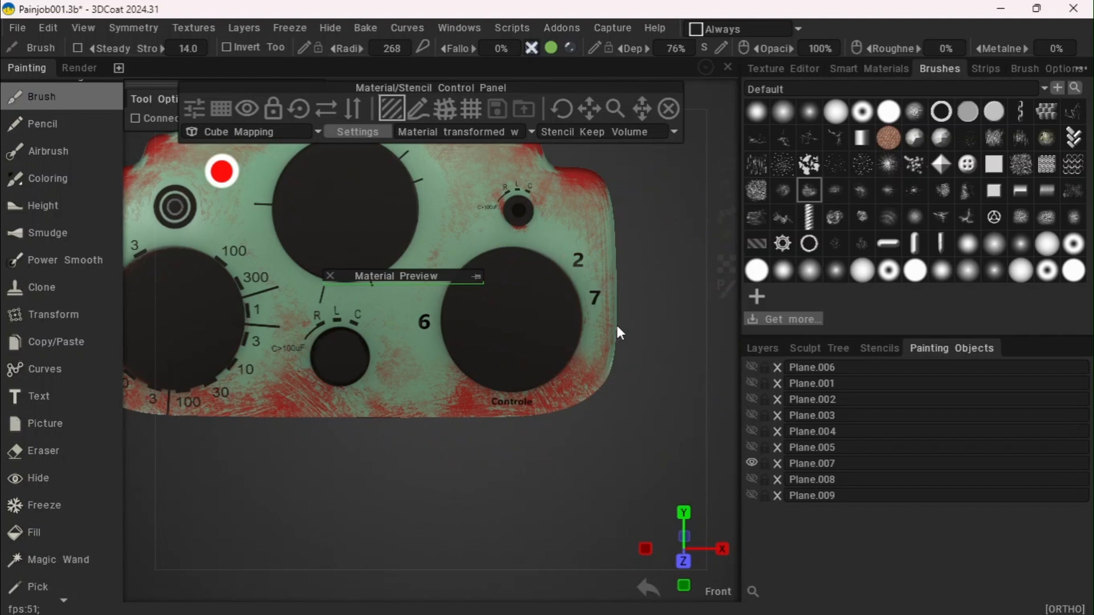
{"action": "left_click", "coordinate": [611, 329]}
{"action": "key", "text": "ctrl+z"}
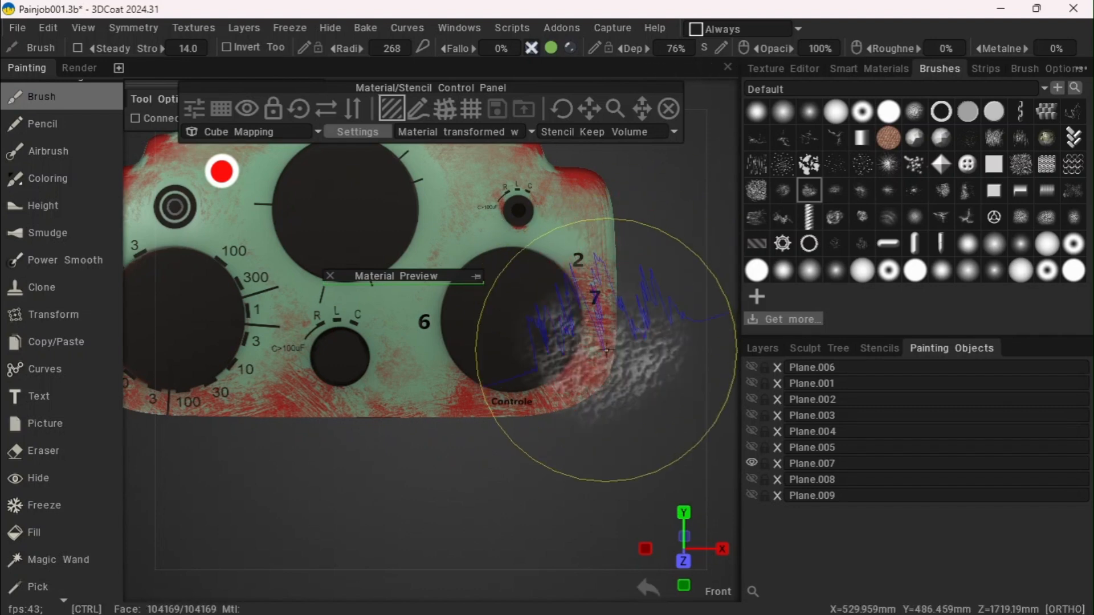
{"action": "scroll", "coordinate": [605, 349], "scroll_direction": "down", "scroll_amount": 8}
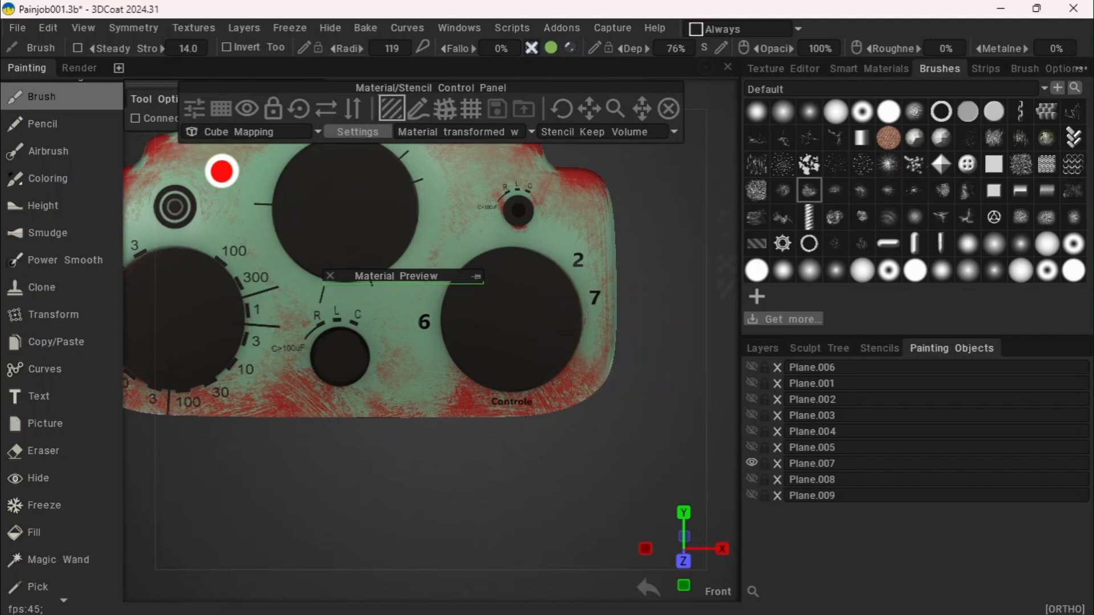
{"action": "left_click", "coordinate": [614, 240]}
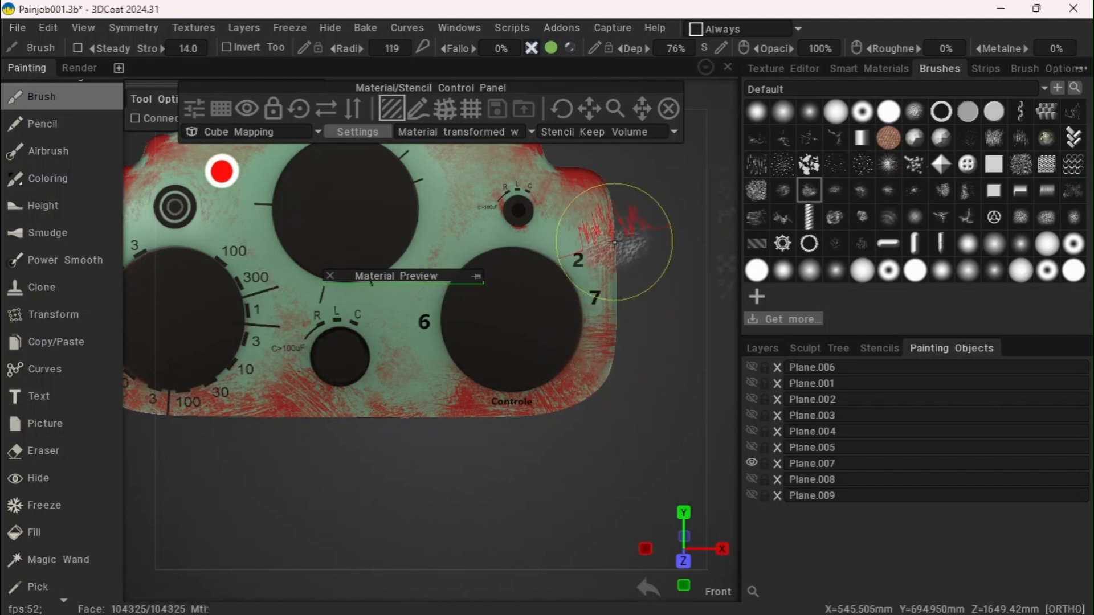
{"action": "left_click", "coordinate": [618, 295]}
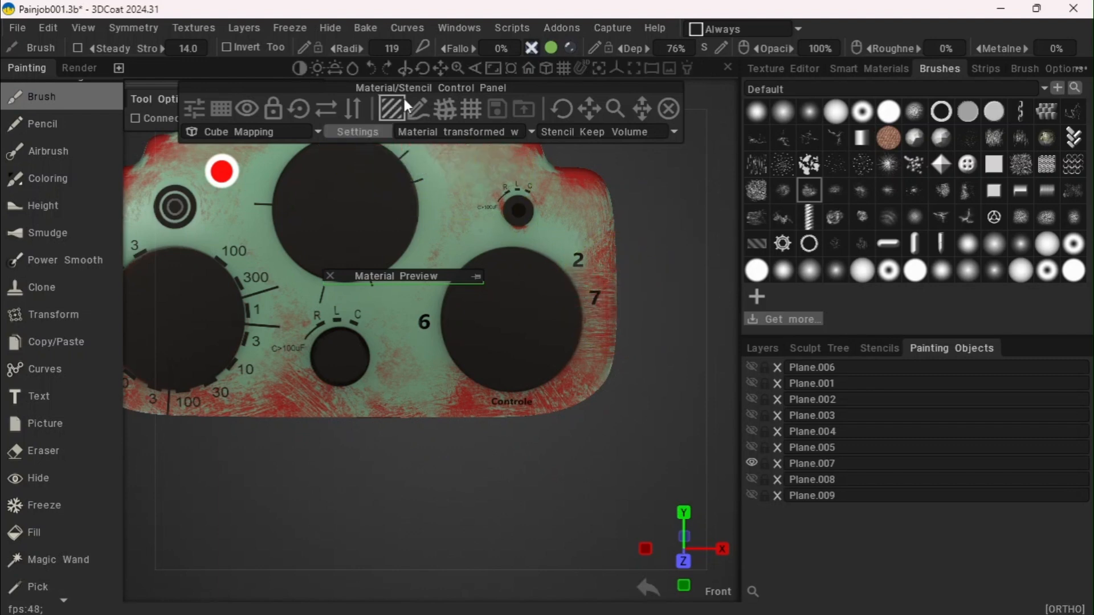
{"action": "left_click_drag", "start_coordinate": [438, 68], "coordinate": [626, 132]}
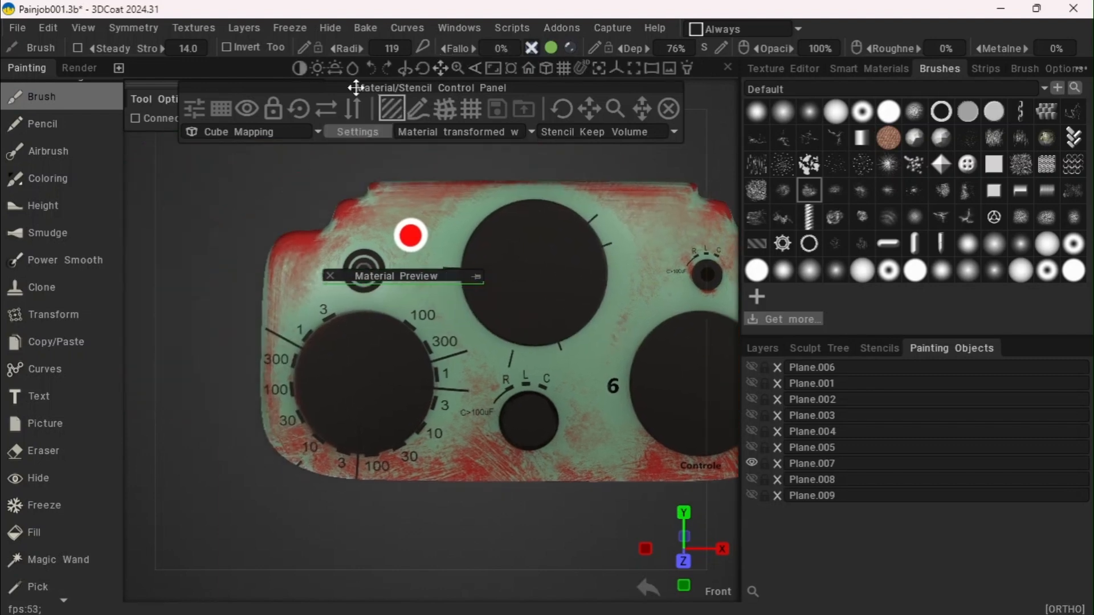
{"action": "left_click", "coordinate": [269, 283]}
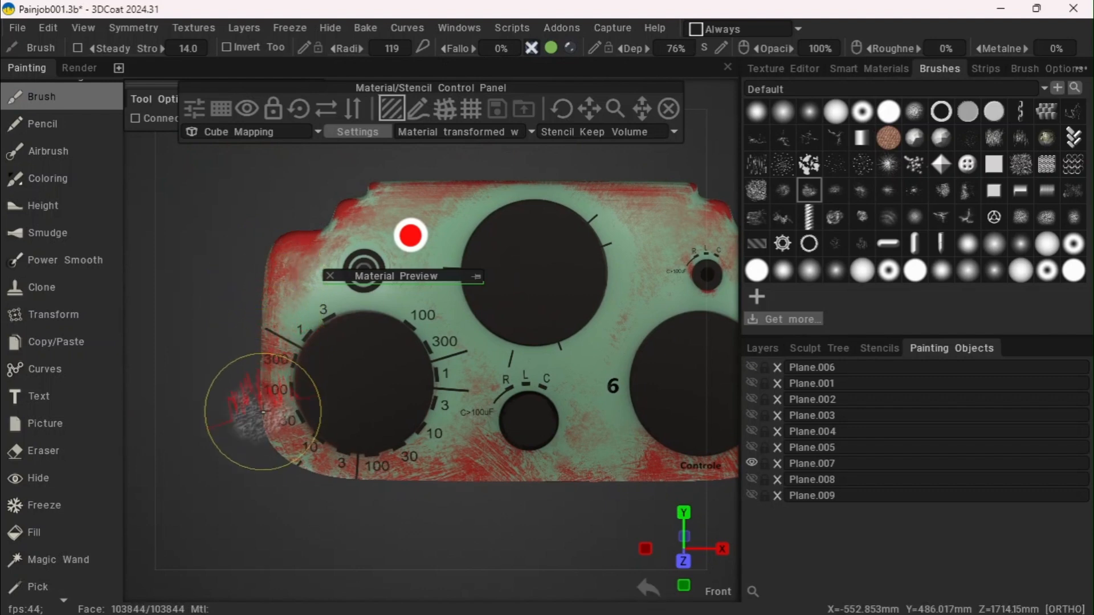
Show all painting objects again and examine the worn control panel plate on the complete air fryer
{"action": "left_click_drag", "start_coordinate": [461, 73], "coordinate": [466, 73]}
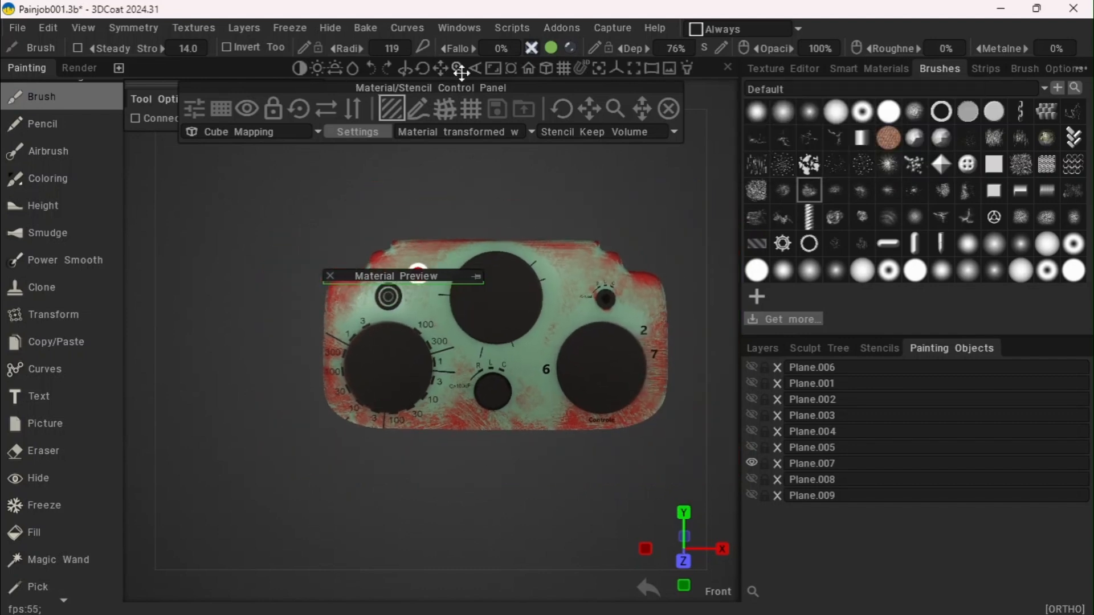
{"action": "left_click", "coordinate": [753, 461], "text": "alt"}
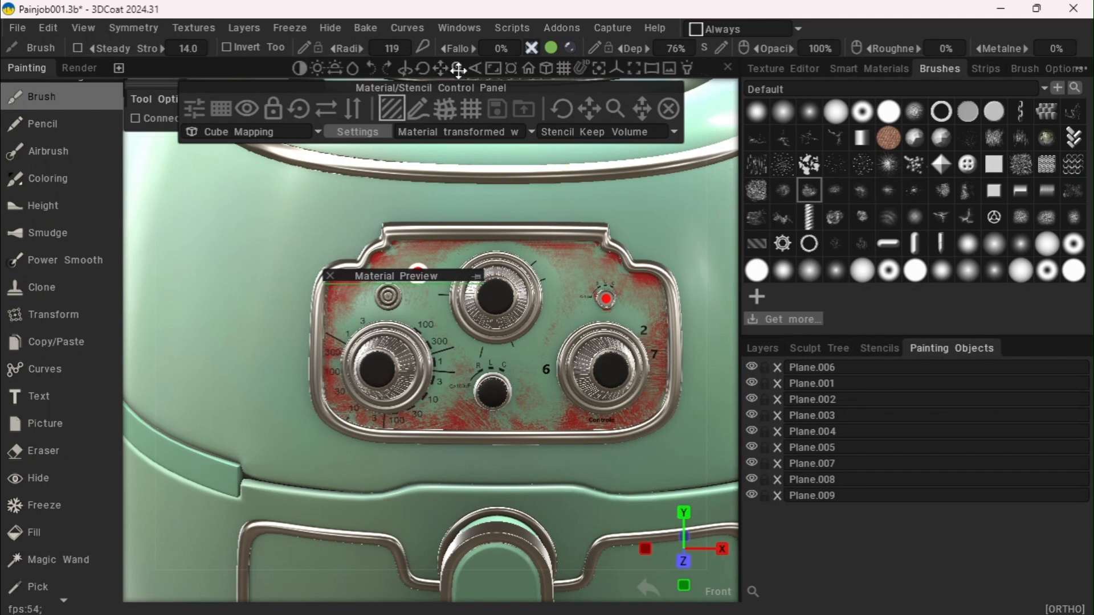
{"action": "left_click_drag", "start_coordinate": [458, 70], "coordinate": [457, 70]}
{"action": "mouse_move", "coordinate": [270, 316]}
{"action": "left_mouse_down"}
{"action": "mouse_move", "coordinate": [318, 265]}
{"action": "mouse_move", "coordinate": [220, 354]}
{"action": "mouse_move", "coordinate": [237, 357]}
{"action": "mouse_move", "coordinate": [227, 315]}
{"action": "mouse_move", "coordinate": [354, 319]}
{"action": "mouse_move", "coordinate": [276, 299]}
{"action": "left_mouse_up"}
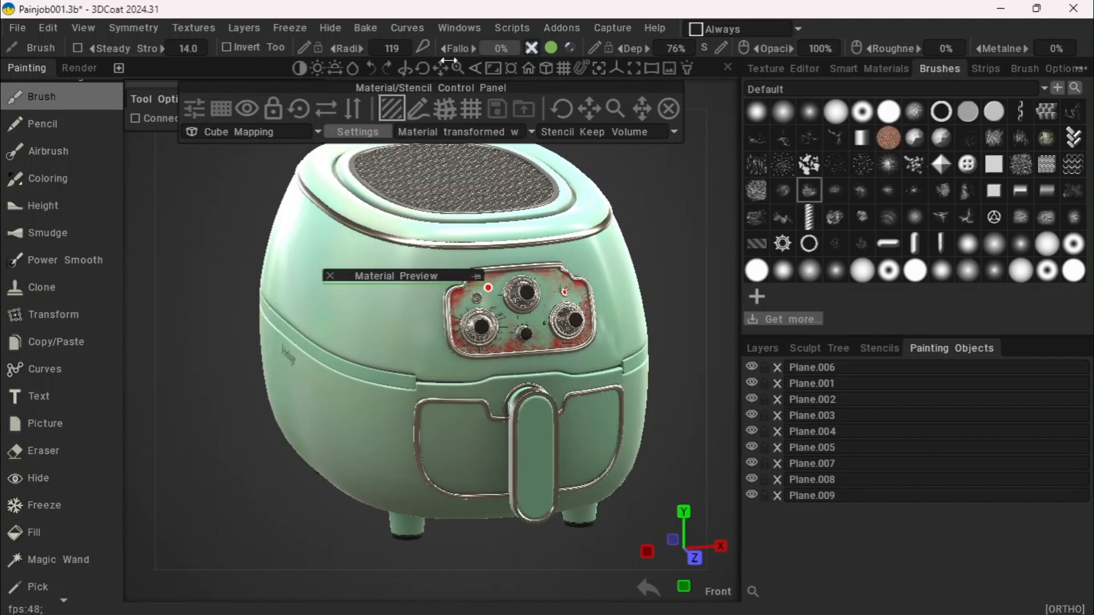
{"action": "left_click_drag", "start_coordinate": [443, 67], "coordinate": [420, 86]}
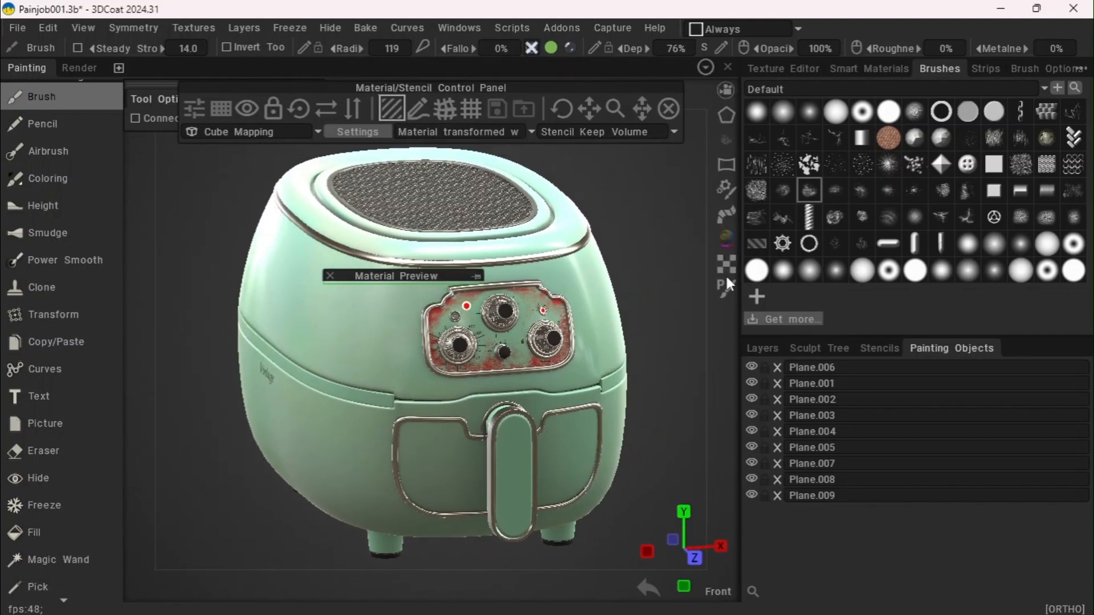
Rename Layer 8 as Red Effect
{"action": "left_click", "coordinate": [761, 347]}
{"action": "scroll", "coordinate": [817, 544], "scroll_direction": "down", "scroll_amount": 1}
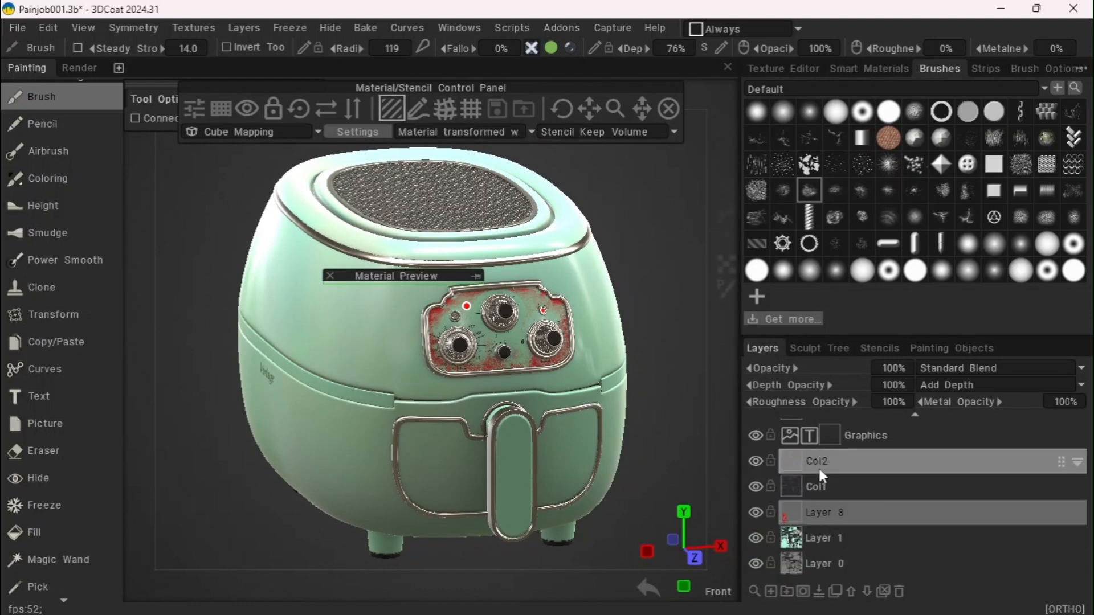
{"action": "scroll", "coordinate": [819, 484], "scroll_direction": "up", "scroll_amount": 1}
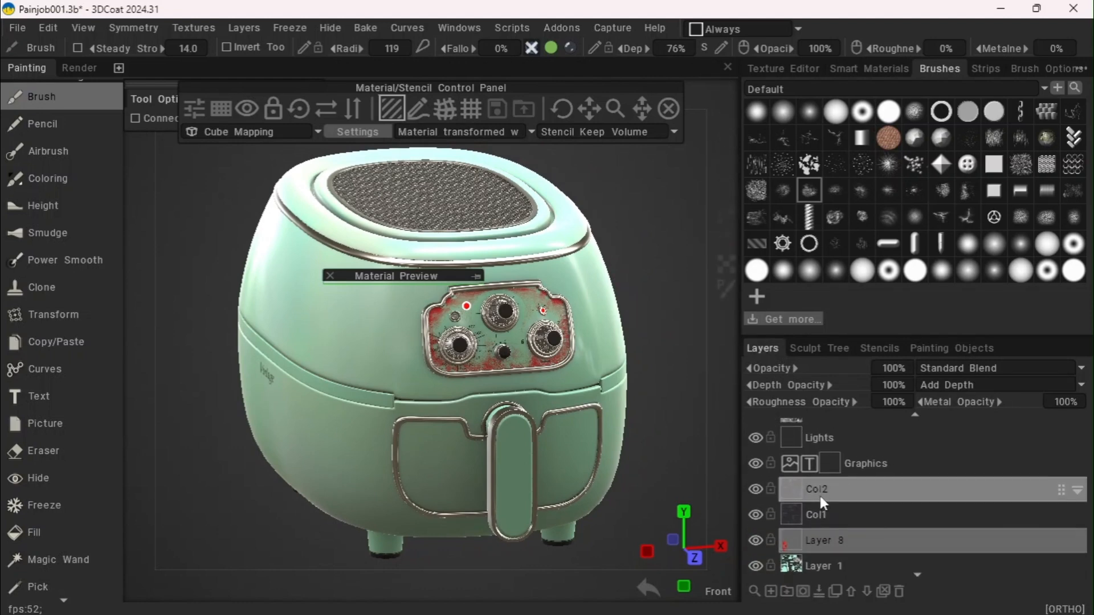
{"action": "left_click", "coordinate": [826, 438]}
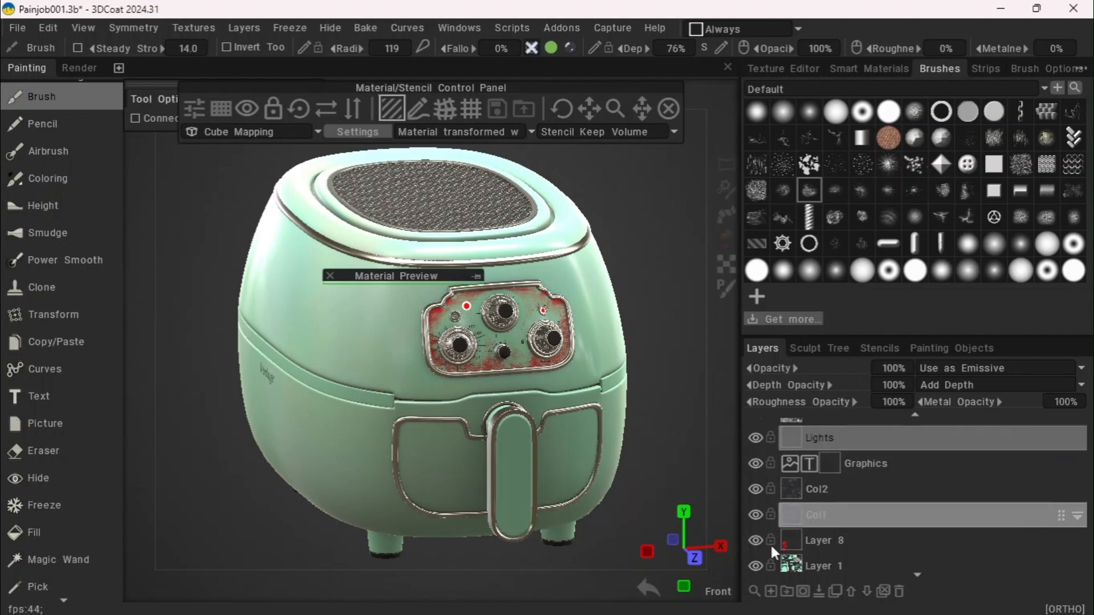
{"action": "scroll", "coordinate": [810, 479], "scroll_direction": "down", "scroll_amount": 1}
{"action": "left_click", "coordinate": [822, 509]}
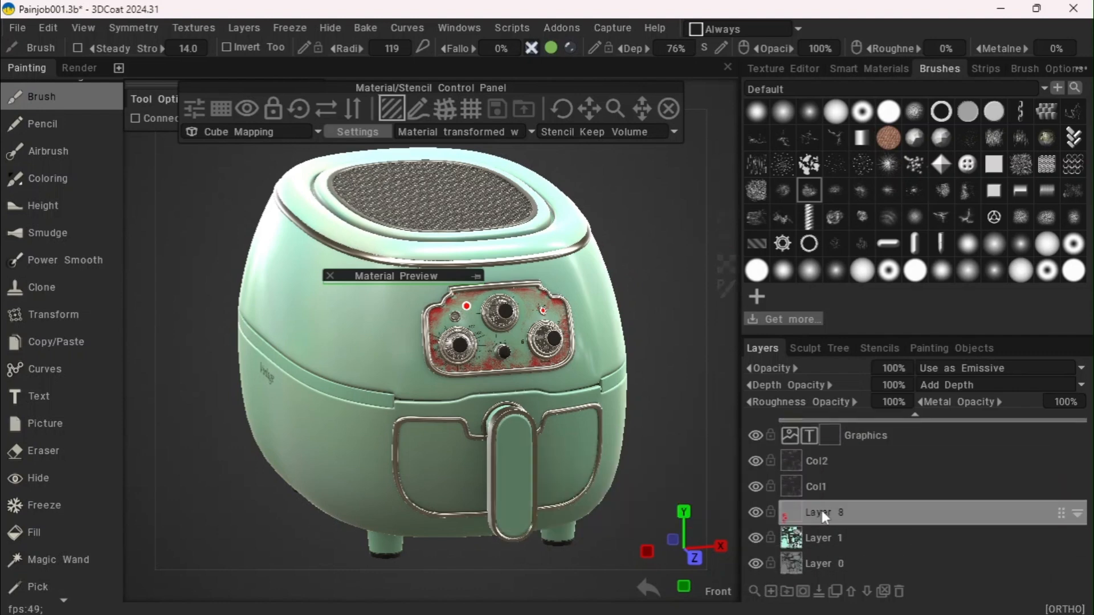
{"action": "double_click", "coordinate": [821, 511]}
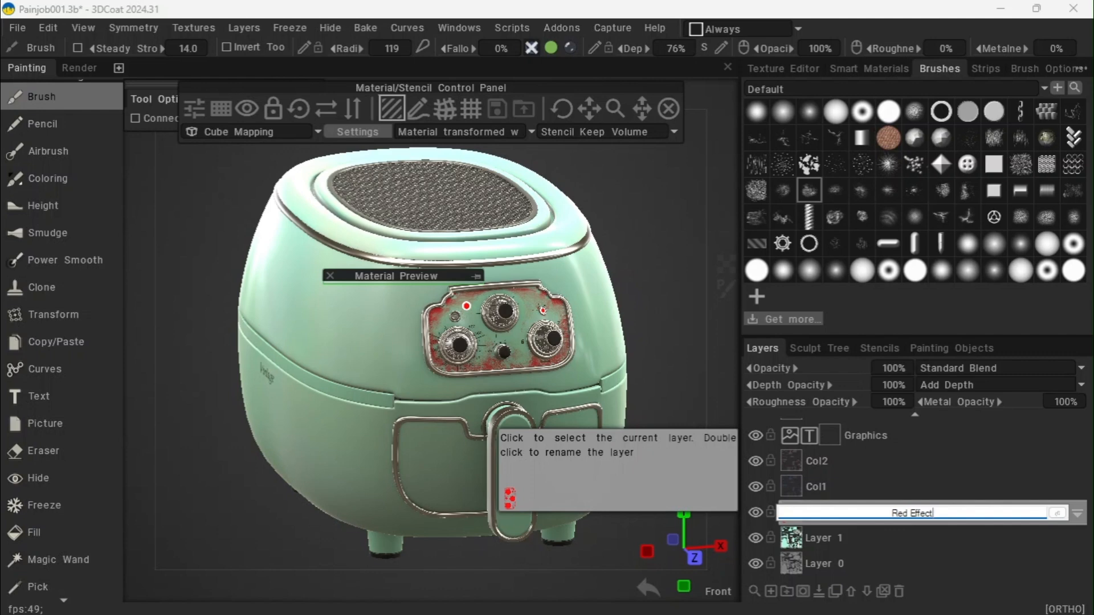
{"action": "type", "text": "Red Effect"}
{"action": "key", "text": "Return"}
Add a new layer directly above the Lights layer
{"action": "scroll", "coordinate": [826, 484], "scroll_direction": "up", "scroll_amount": 3}
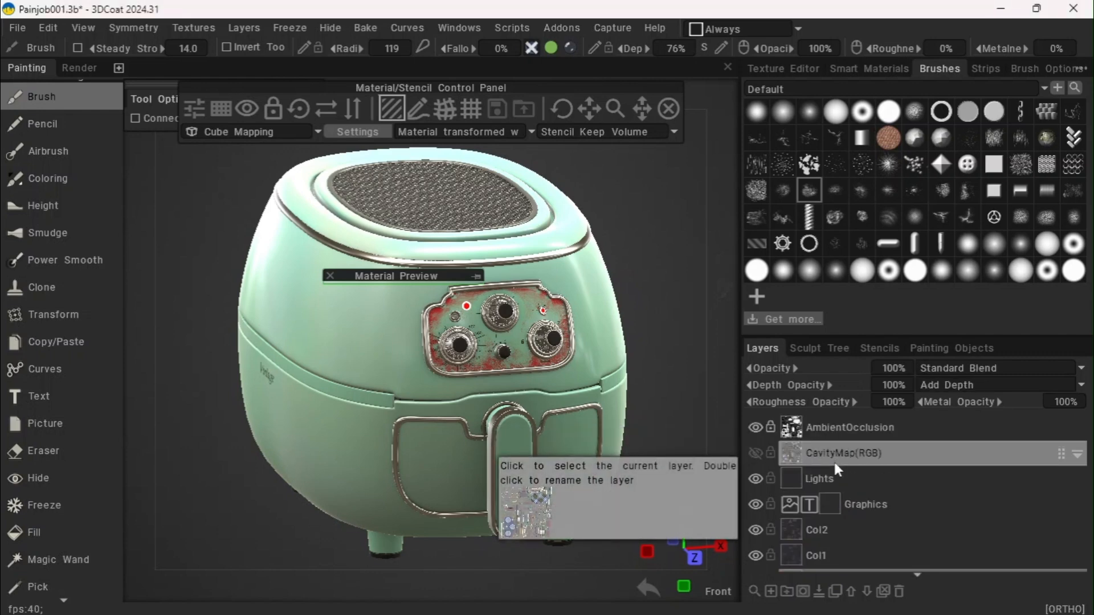
{"action": "left_click", "coordinate": [825, 479]}
{"action": "left_click", "coordinate": [770, 591]}
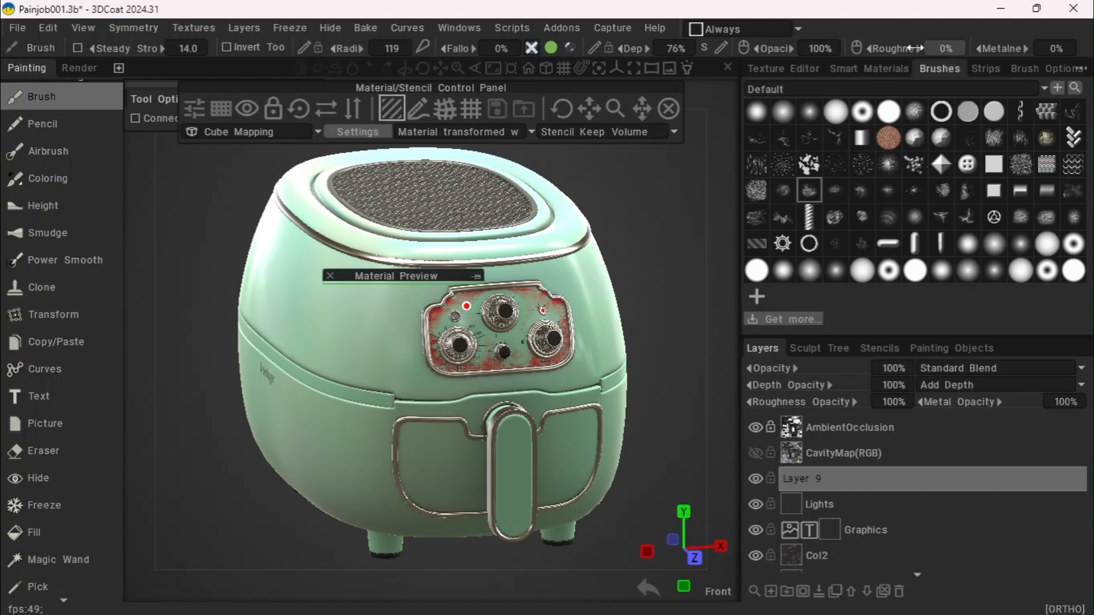
Choose the second material in the Scratches smart materials, scratches_dark_metal
{"action": "left_click", "coordinate": [902, 68]}
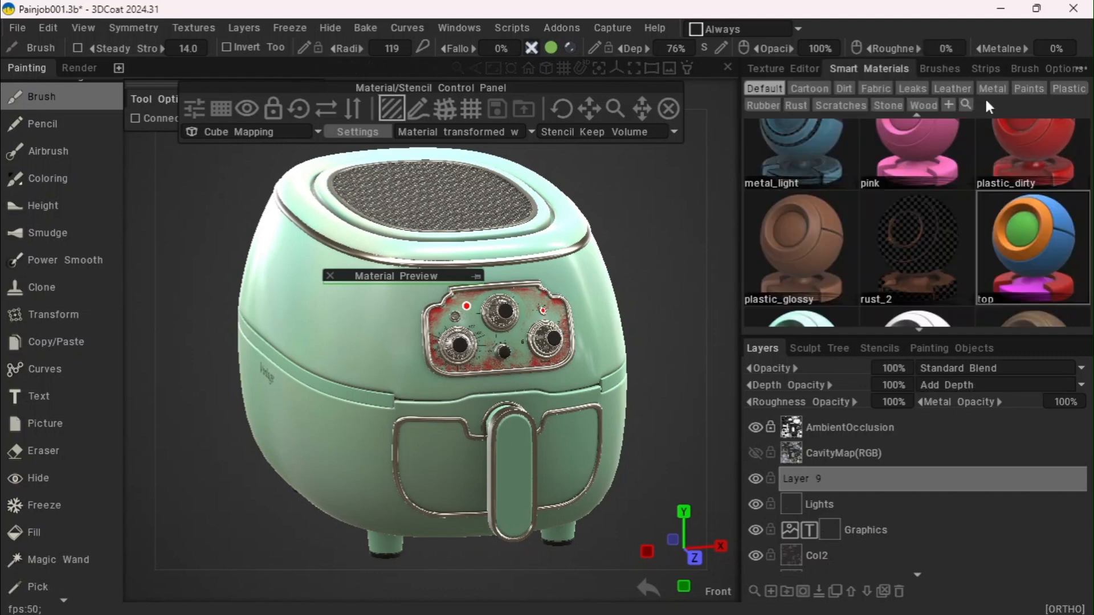
{"action": "left_click", "coordinate": [846, 104]}
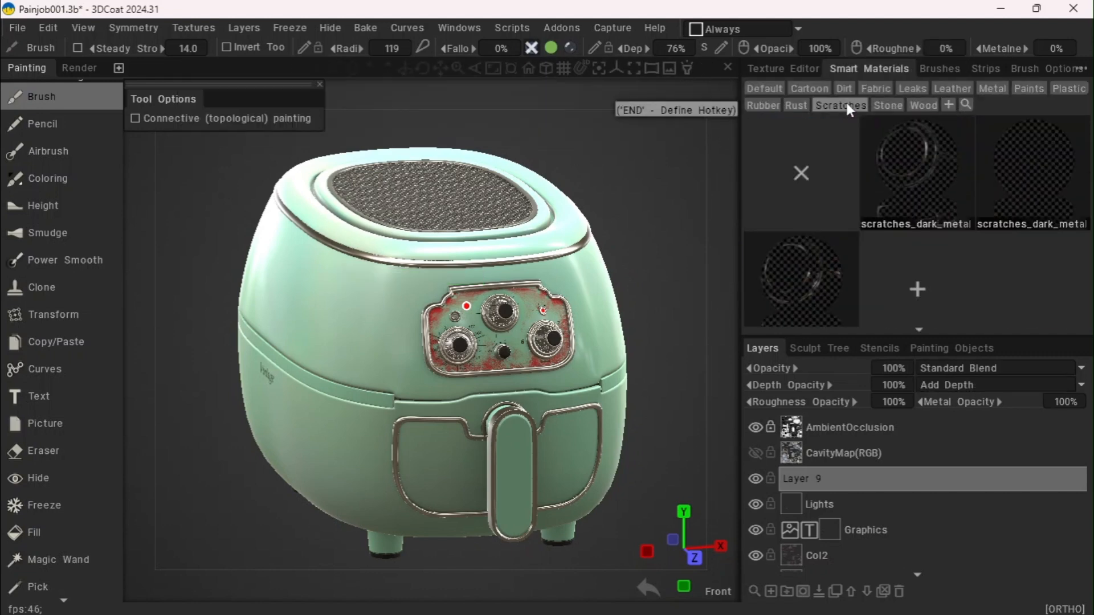
{"action": "mouse_move", "coordinate": [1056, 201]}
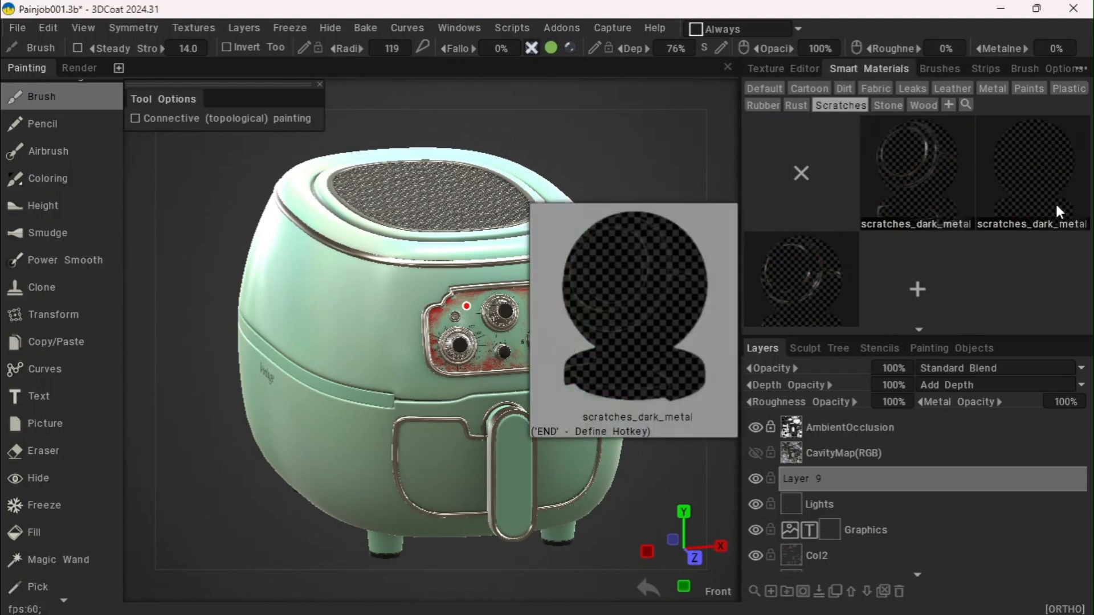
{"action": "left_click", "coordinate": [1055, 202]}
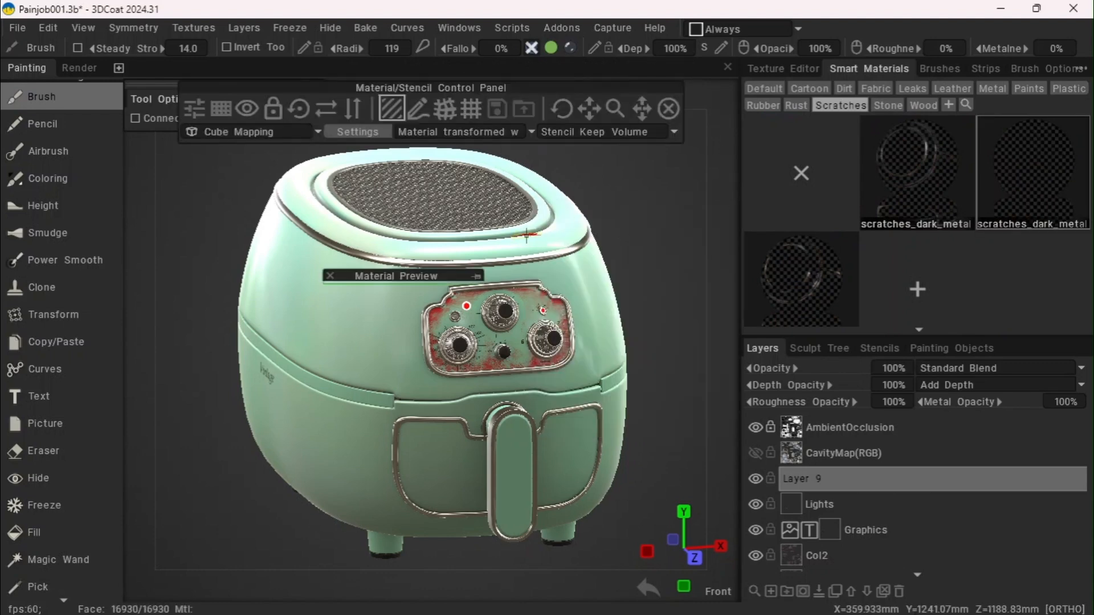
Preview the scratches_dark_metal material on the upper body and switch to the Fill tool
{"action": "left_click", "coordinate": [477, 275]}
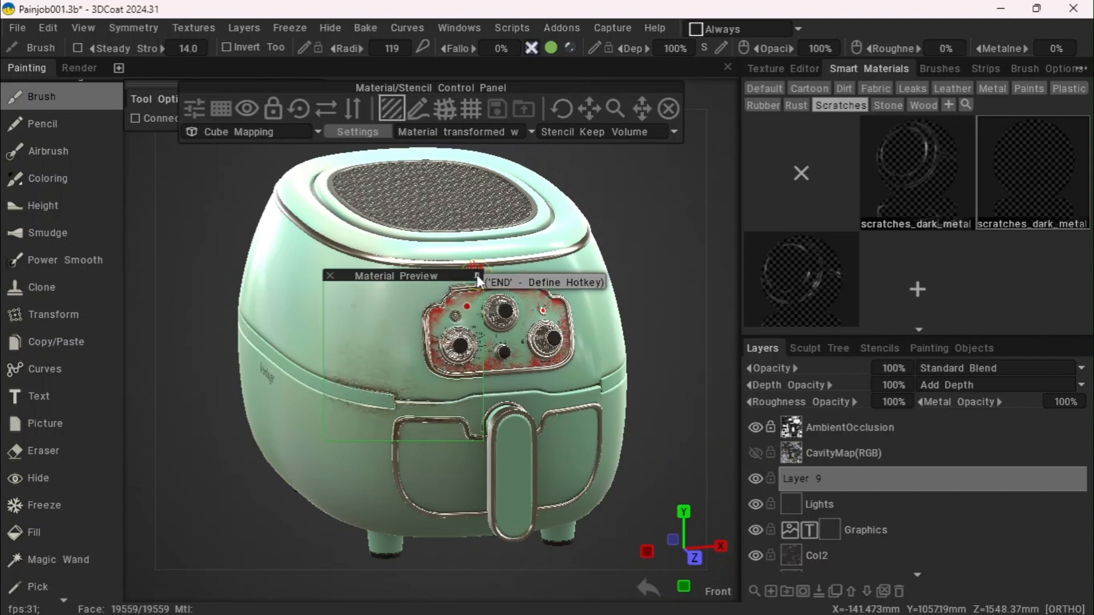
{"action": "left_click_drag", "start_coordinate": [401, 277], "coordinate": [343, 230]}
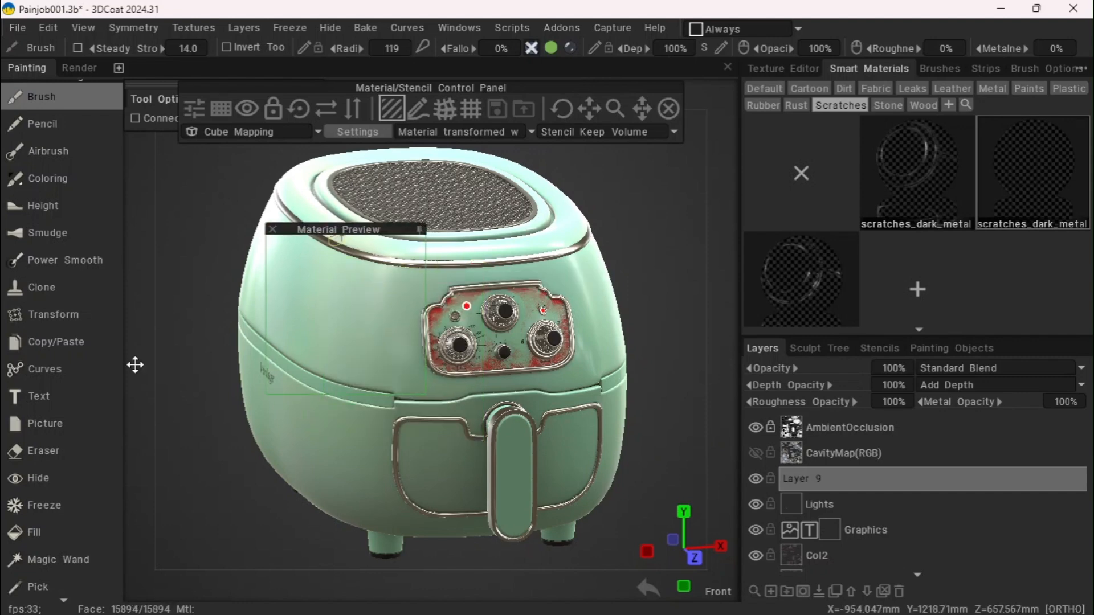
{"action": "left_click", "coordinate": [32, 543]}
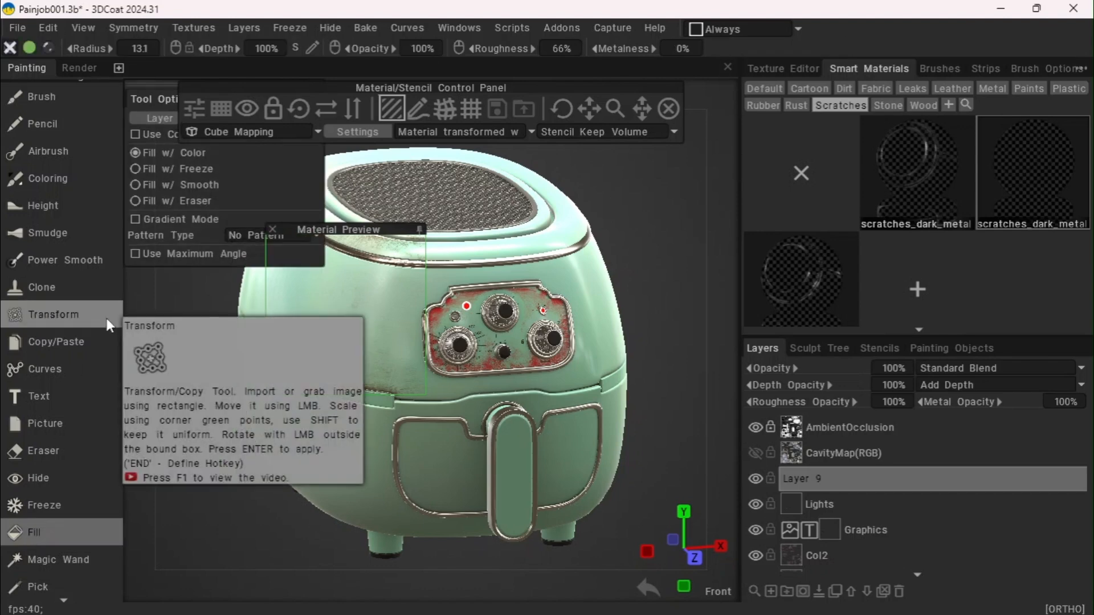
{"action": "left_click_drag", "start_coordinate": [169, 460], "coordinate": [435, 295]}
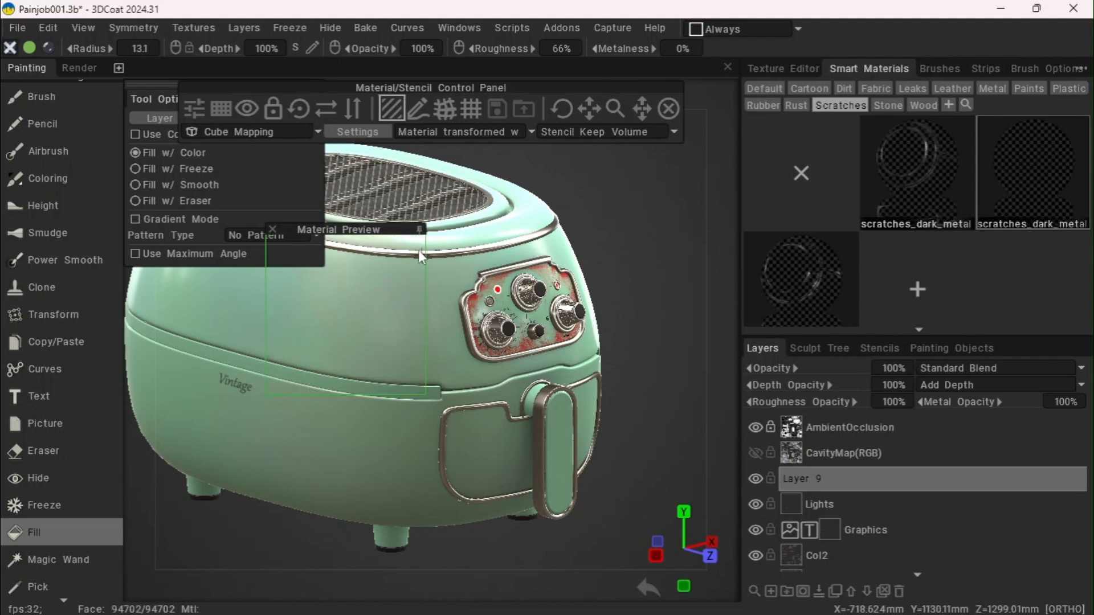
{"action": "left_click", "coordinate": [421, 229]}
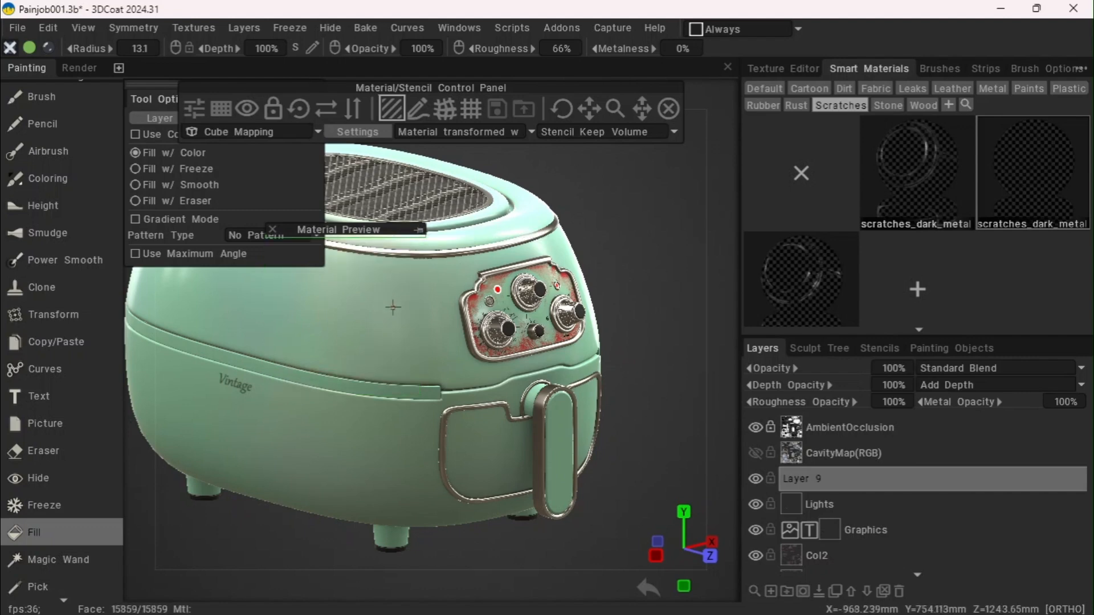
Enable the depth channel and fill the upper body with scratches_dark_metal on Layer 9
{"action": "left_click", "coordinate": [11, 51]}
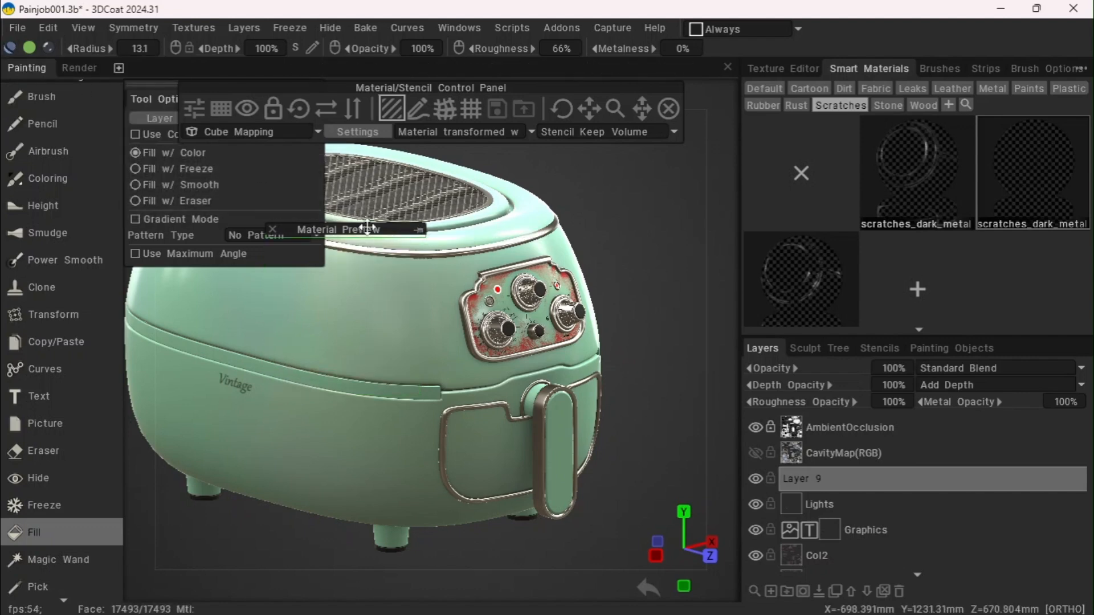
{"action": "left_click", "coordinate": [420, 230]}
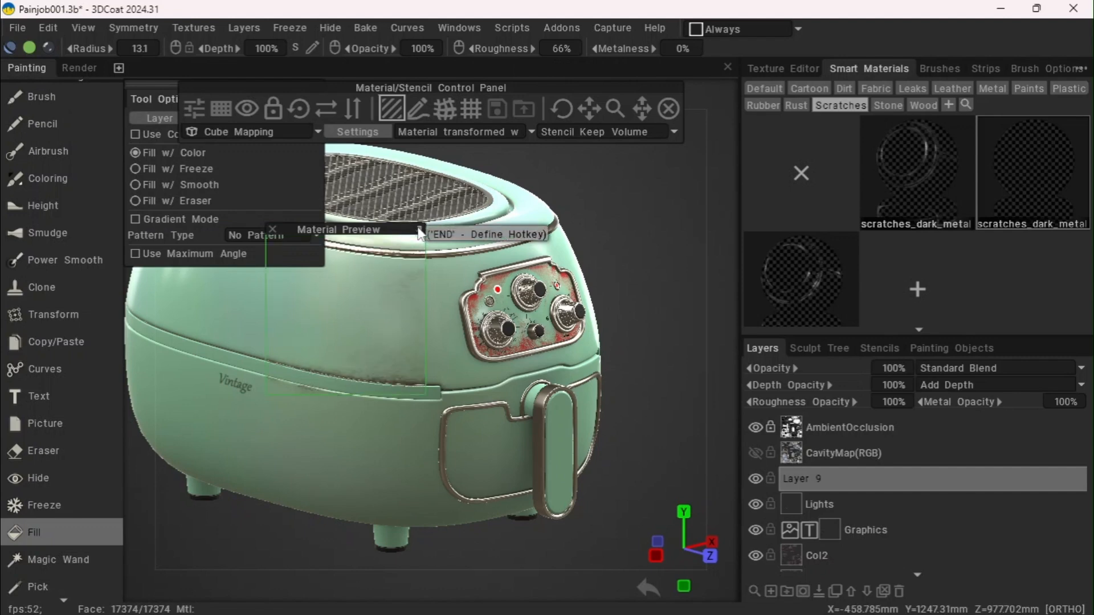
{"action": "left_click", "coordinate": [421, 230]}
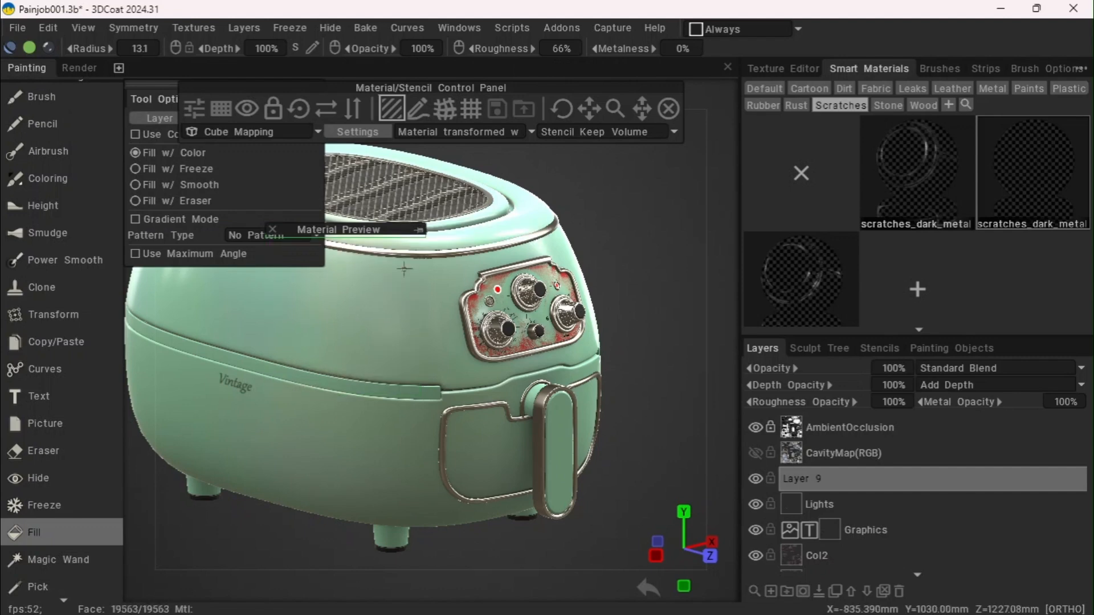
{"action": "left_click", "coordinate": [400, 311]}
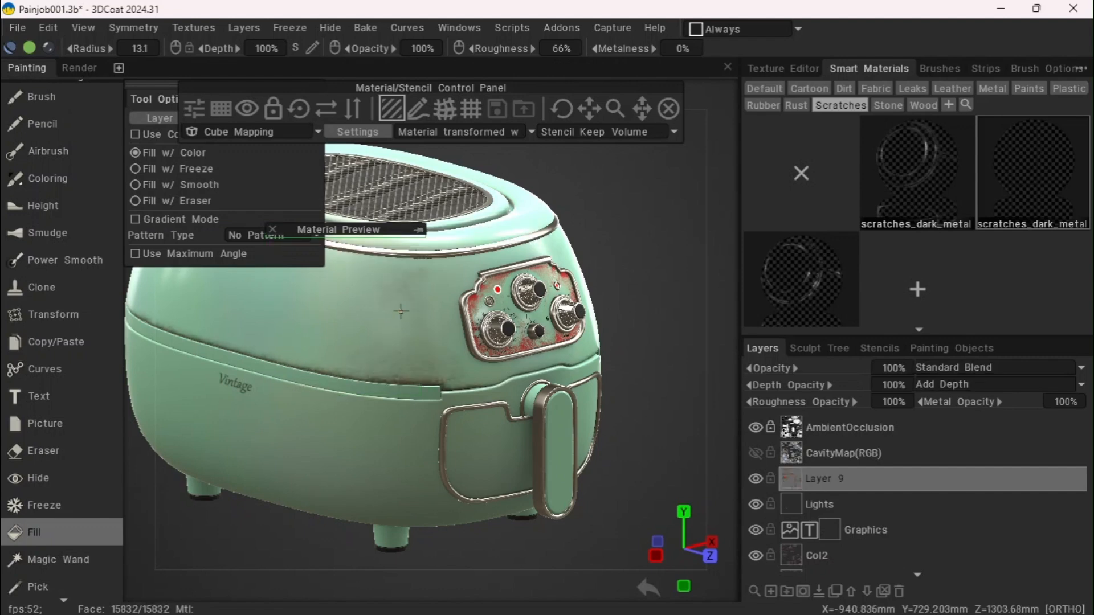
Preview the dark metal scratches on the air fryer's top lid around the mesh grille
{"action": "left_click_drag", "start_coordinate": [632, 239], "coordinate": [727, 239]}
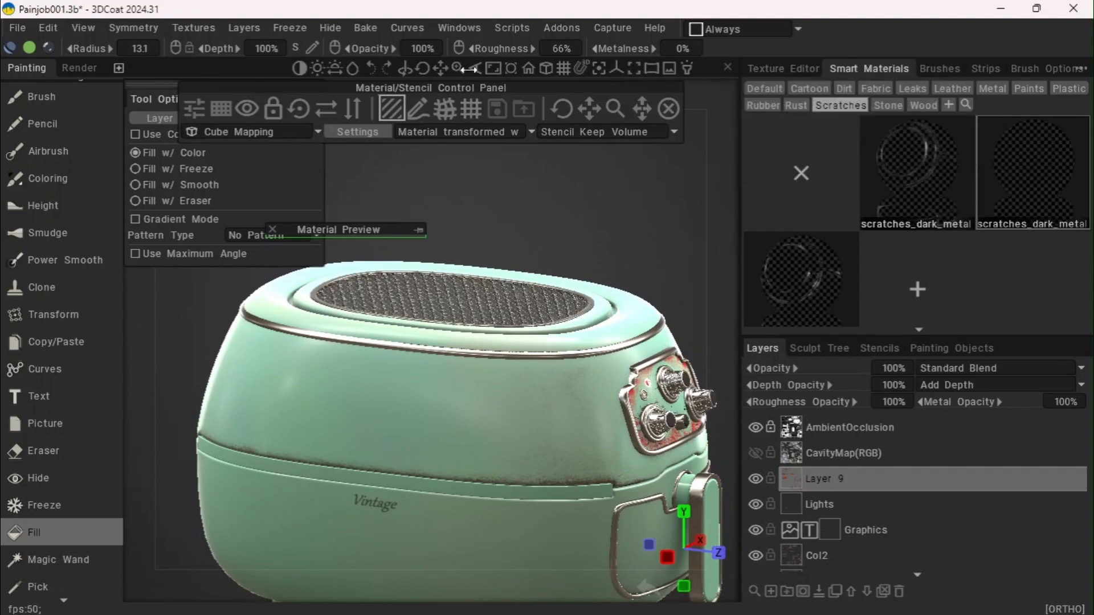
{"action": "left_click_drag", "start_coordinate": [460, 65], "coordinate": [459, 73]}
{"action": "left_click_drag", "start_coordinate": [506, 212], "coordinate": [479, 310]}
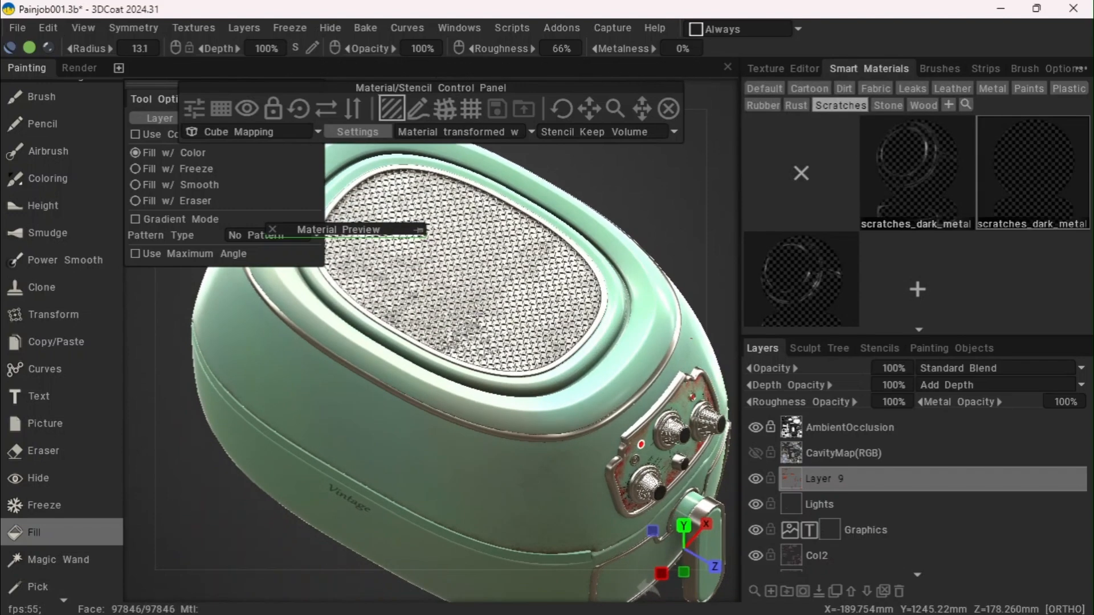
{"action": "left_click_drag", "start_coordinate": [419, 229], "coordinate": [401, 280]}
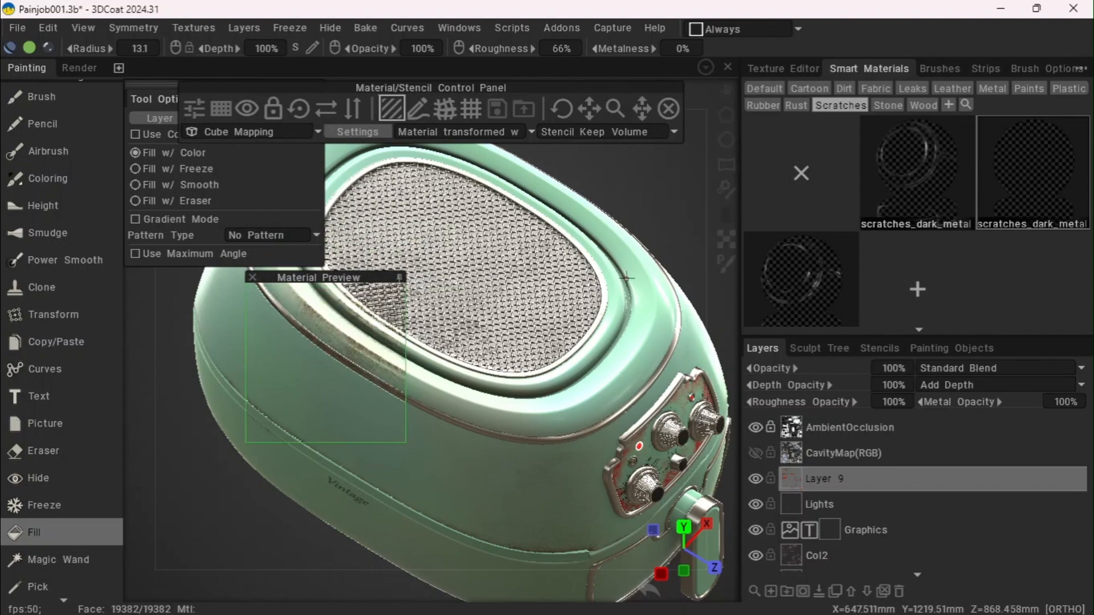
{"action": "middle_click_drag", "start_coordinate": [627, 278], "coordinate": [638, 221]}
Set the Degree of the noise_photo_2.jpg texture to 0.275 in the scratches_dark_metal smart material and save it
{"action": "double_click", "coordinate": [1014, 200]}
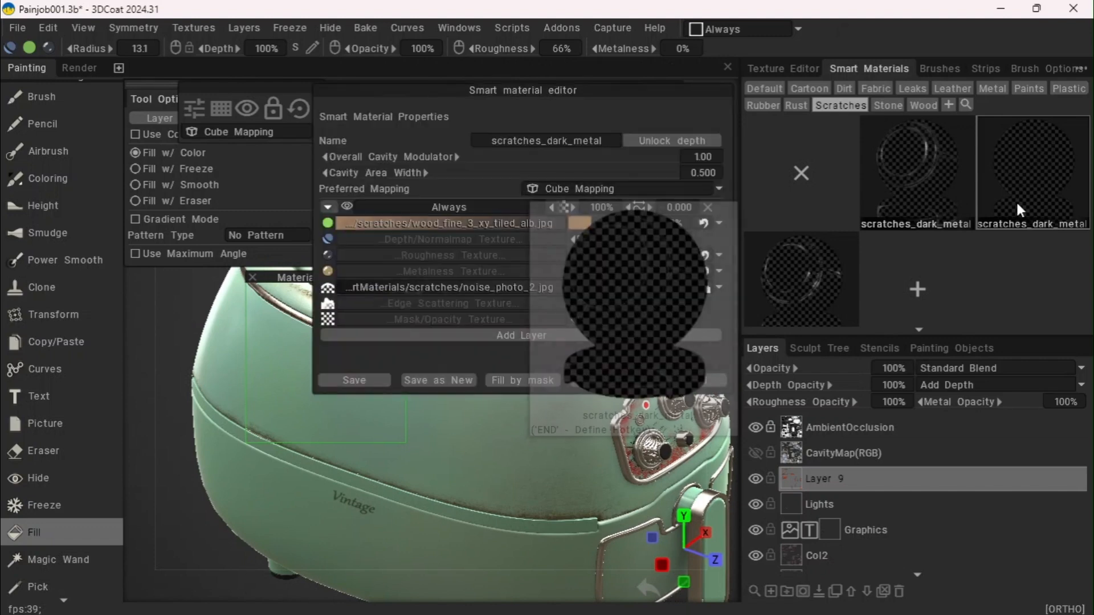
{"action": "left_click_drag", "start_coordinate": [580, 88], "coordinate": [773, 91]}
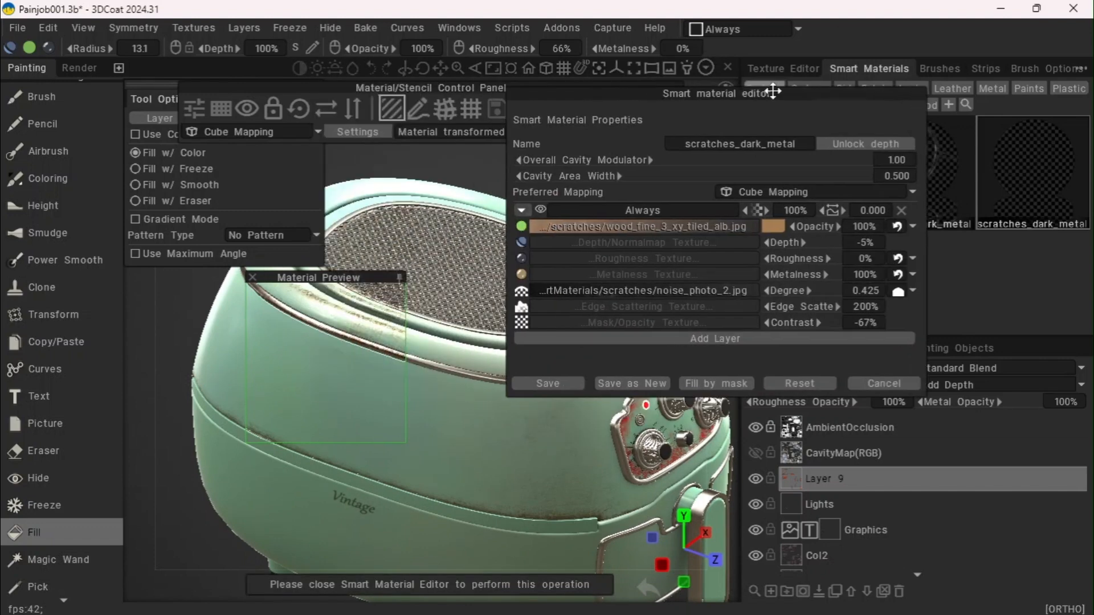
{"action": "left_click_drag", "start_coordinate": [792, 290], "coordinate": [785, 290]}
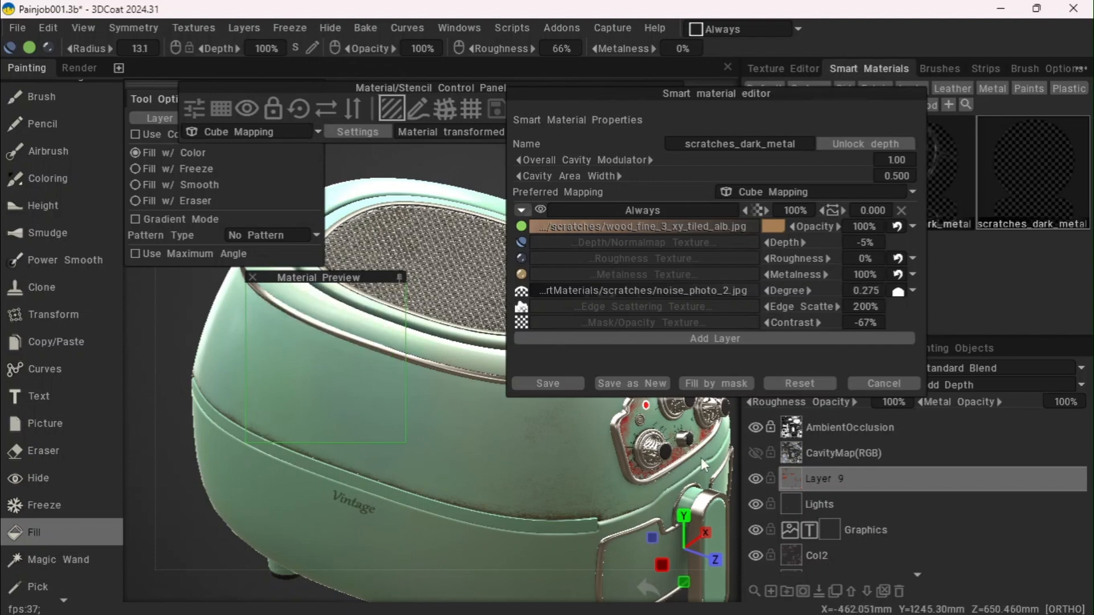
{"action": "left_click", "coordinate": [546, 381]}
Lower the primary light intensity and fill the top lid with the dark metal scratches on Layer 9
{"action": "mouse_move", "coordinate": [334, 56]}
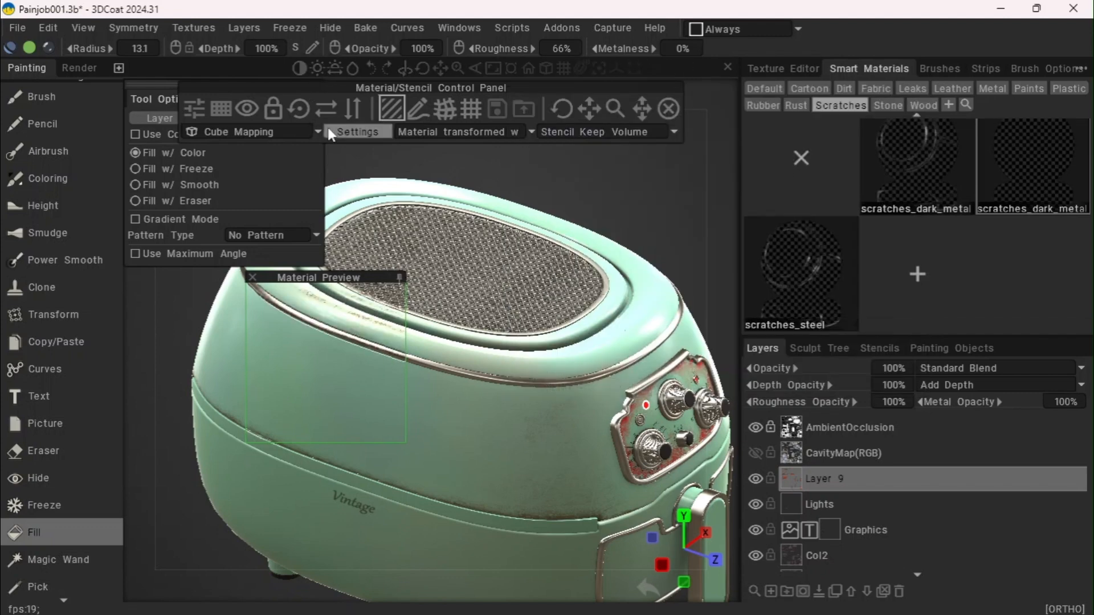
{"action": "left_click_drag", "start_coordinate": [316, 67], "coordinate": [317, 67]}
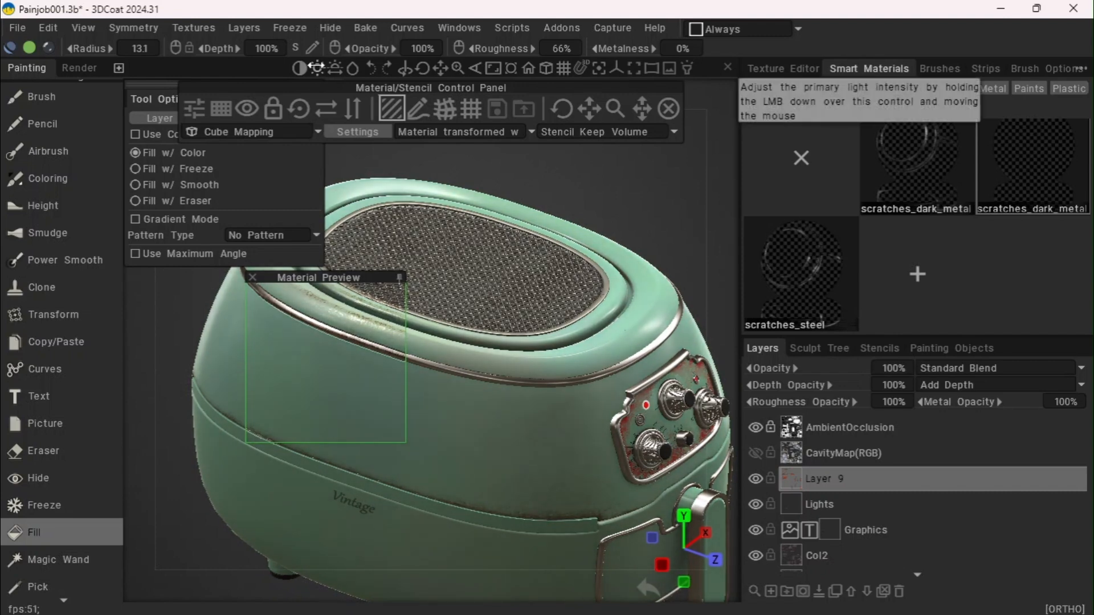
{"action": "mouse_move", "coordinate": [584, 172]}
{"action": "left_mouse_down"}
{"action": "mouse_move", "coordinate": [519, 136]}
{"action": "mouse_move", "coordinate": [566, 174]}
{"action": "left_mouse_up"}
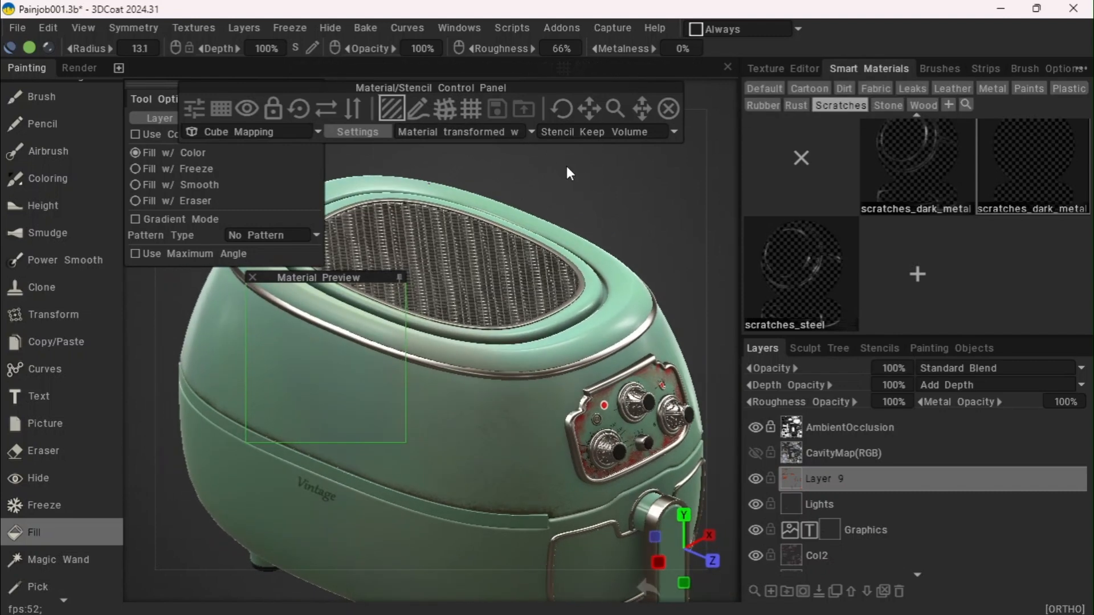
{"action": "left_click", "coordinate": [400, 278]}
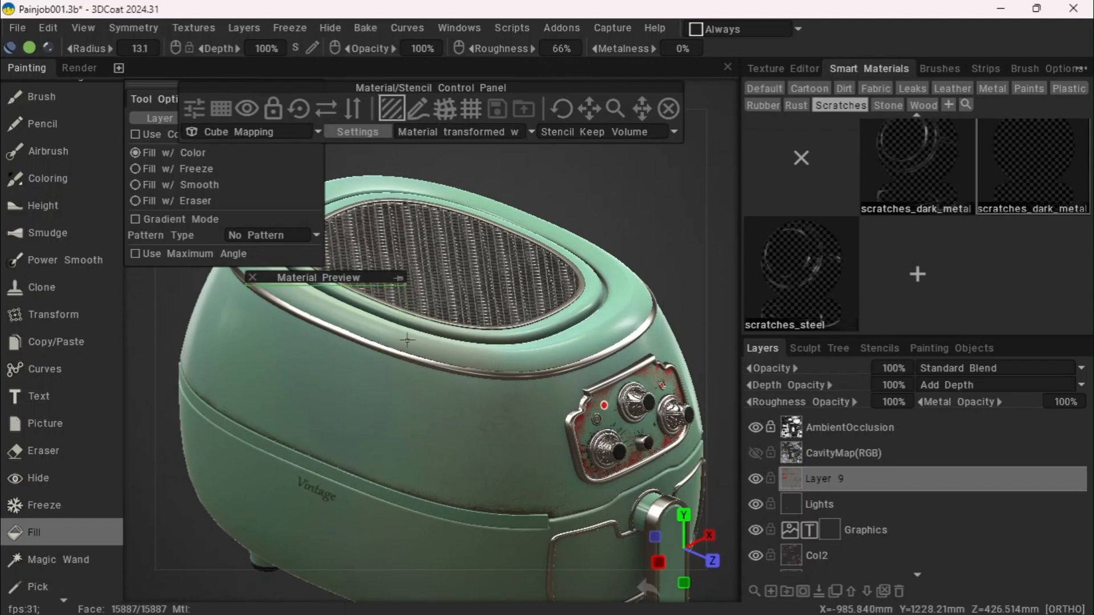
Preview the dark metal scratches on the side of the lower body near the Vintage lettering
{"action": "left_click_drag", "start_coordinate": [625, 217], "coordinate": [621, 185]}
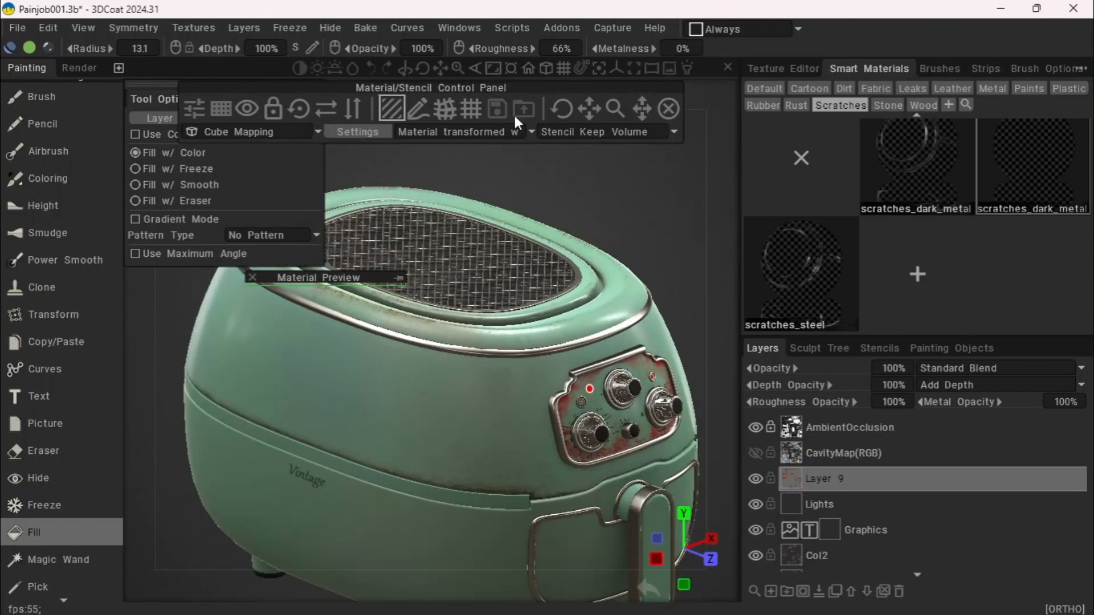
{"action": "left_click_drag", "start_coordinate": [440, 70], "coordinate": [418, 2]}
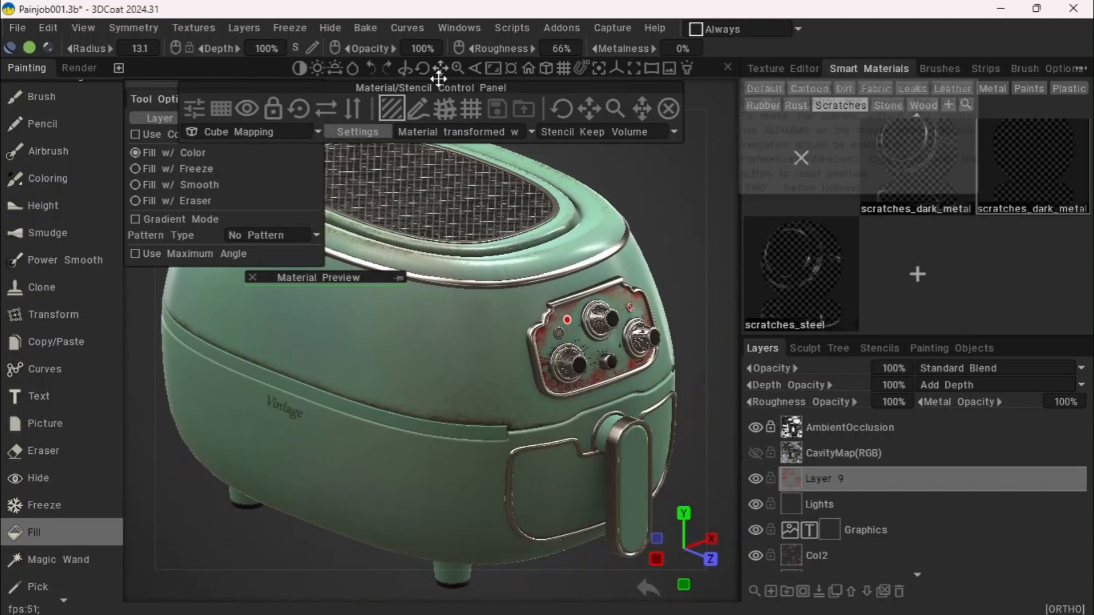
{"action": "left_click_drag", "start_coordinate": [275, 544], "coordinate": [310, 481]}
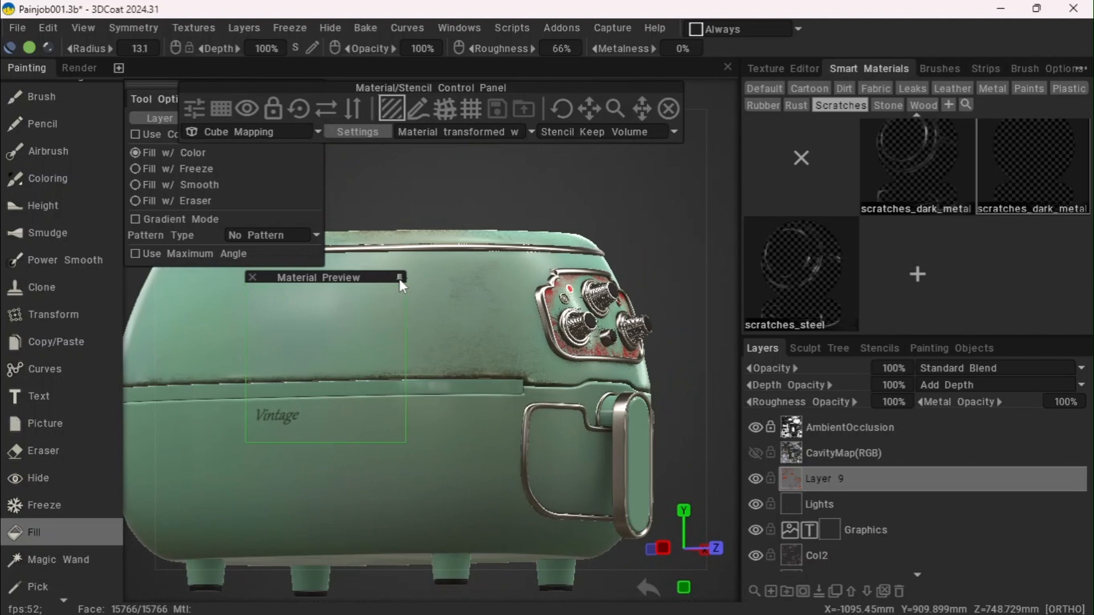
{"action": "left_click_drag", "start_coordinate": [369, 279], "coordinate": [456, 380]}
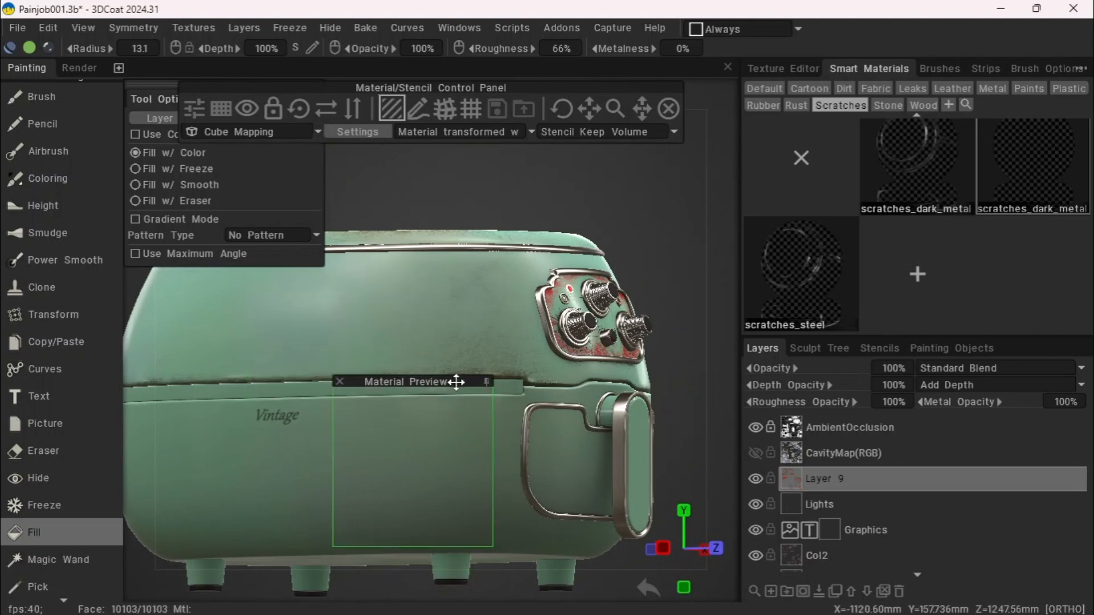
Increase the Degree of the noise_photo_2.jpg texture in the scratches_dark_metal smart material and save it
{"action": "double_click", "coordinate": [956, 169]}
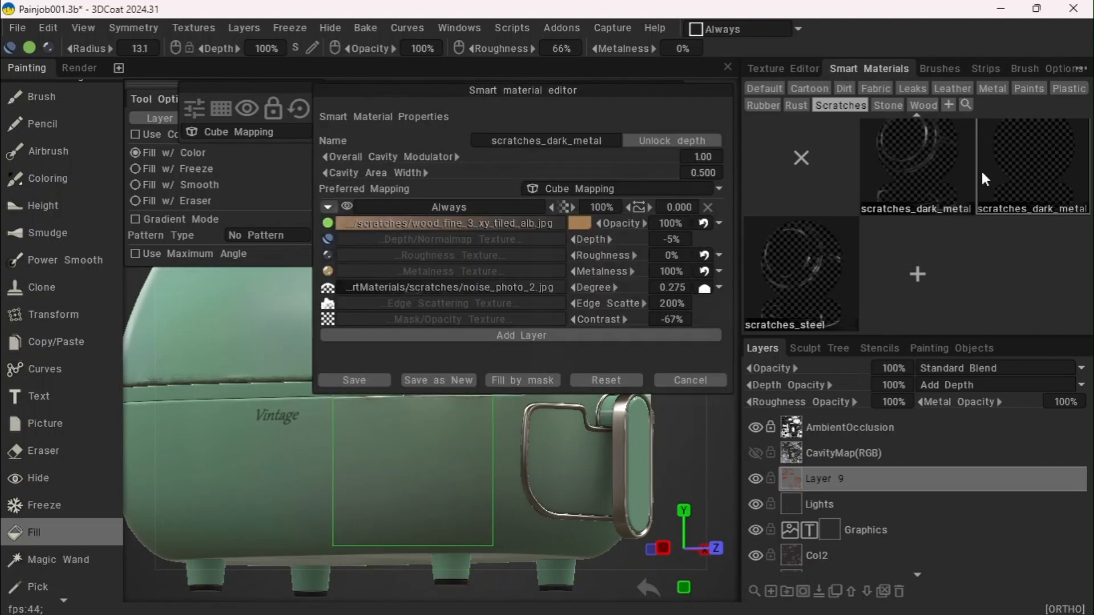
{"action": "left_click_drag", "start_coordinate": [567, 90], "coordinate": [871, 104]}
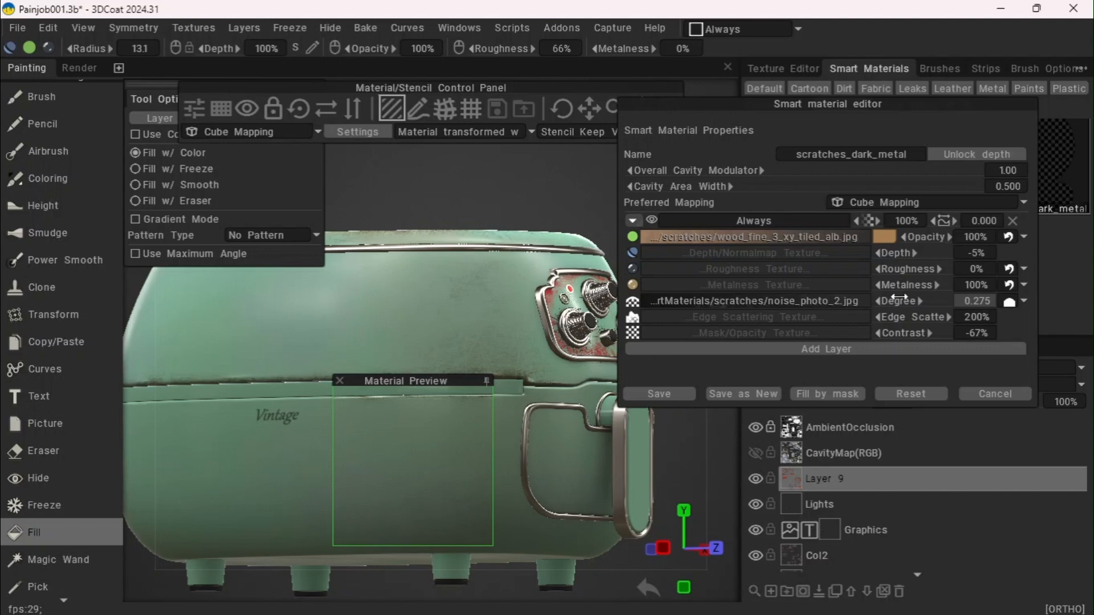
{"action": "left_click_drag", "start_coordinate": [900, 303], "coordinate": [917, 303]}
{"action": "left_click", "coordinate": [664, 394]}
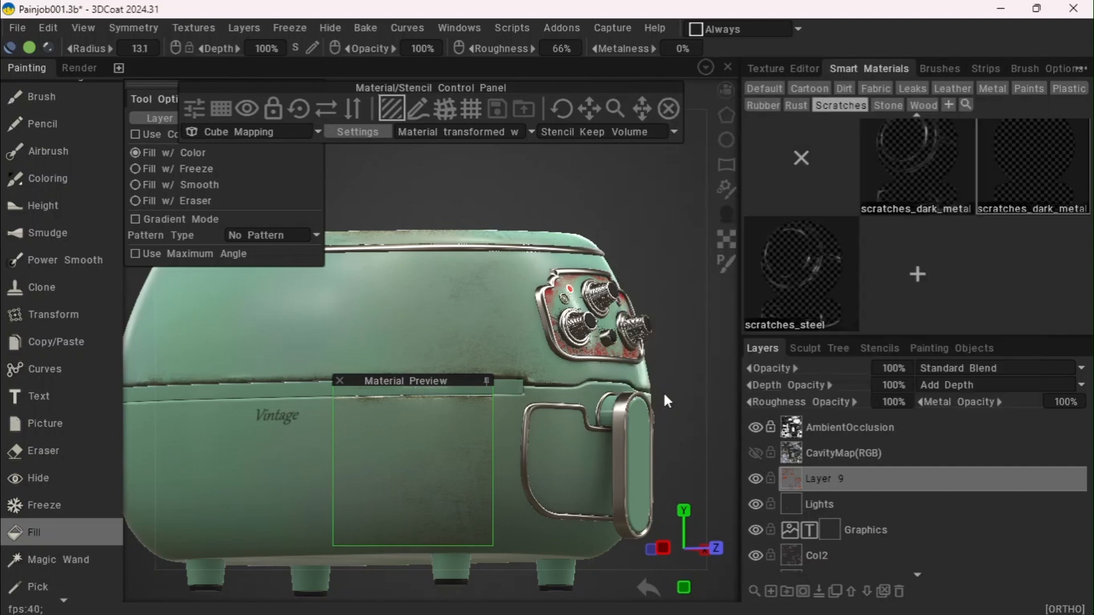
Fill the lower body with the dark metal scratches and inspect the wear from the back and along the side seam
{"action": "left_click", "coordinate": [486, 380]}
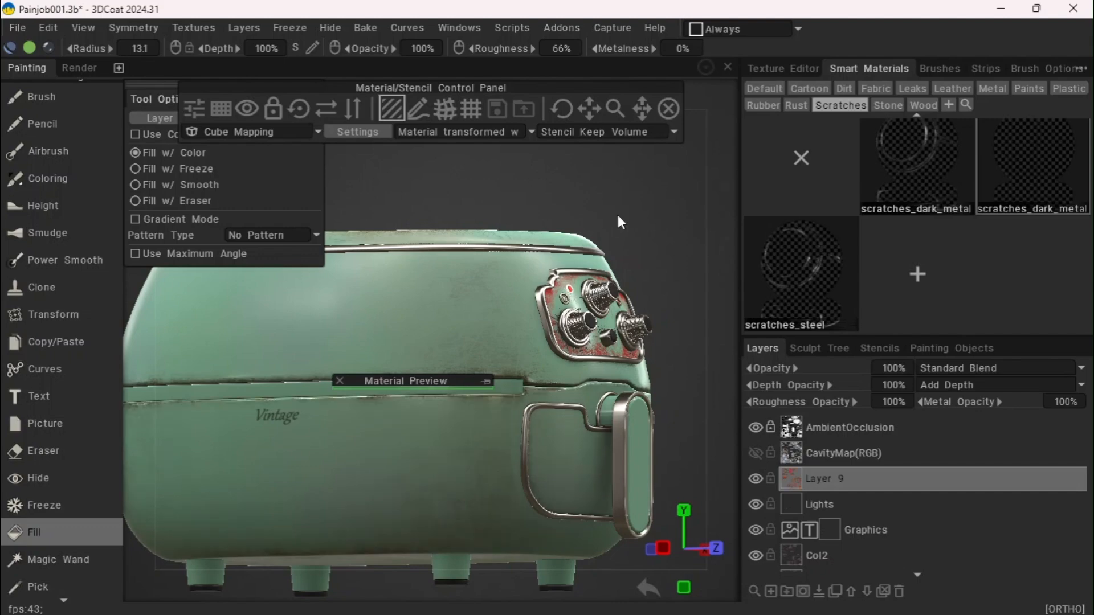
{"action": "left_click_drag", "start_coordinate": [628, 197], "coordinate": [397, 249]}
{"action": "left_click_drag", "start_coordinate": [283, 427], "coordinate": [788, 369]}
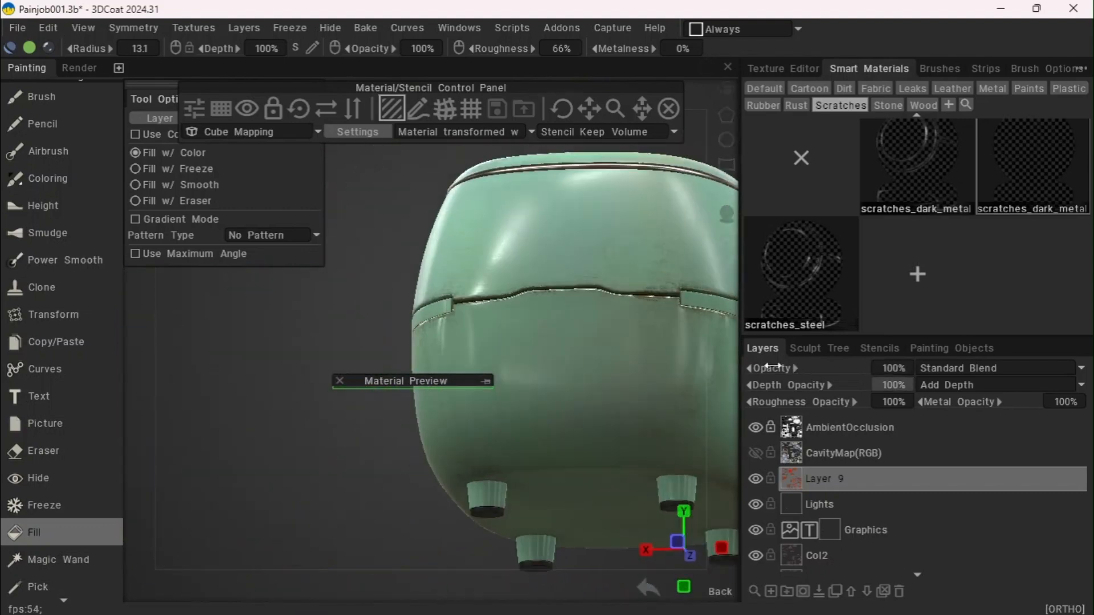
{"action": "left_click_drag", "start_coordinate": [353, 310], "coordinate": [160, 336]}
{"action": "left_click_drag", "start_coordinate": [392, 84], "coordinate": [452, 70]}
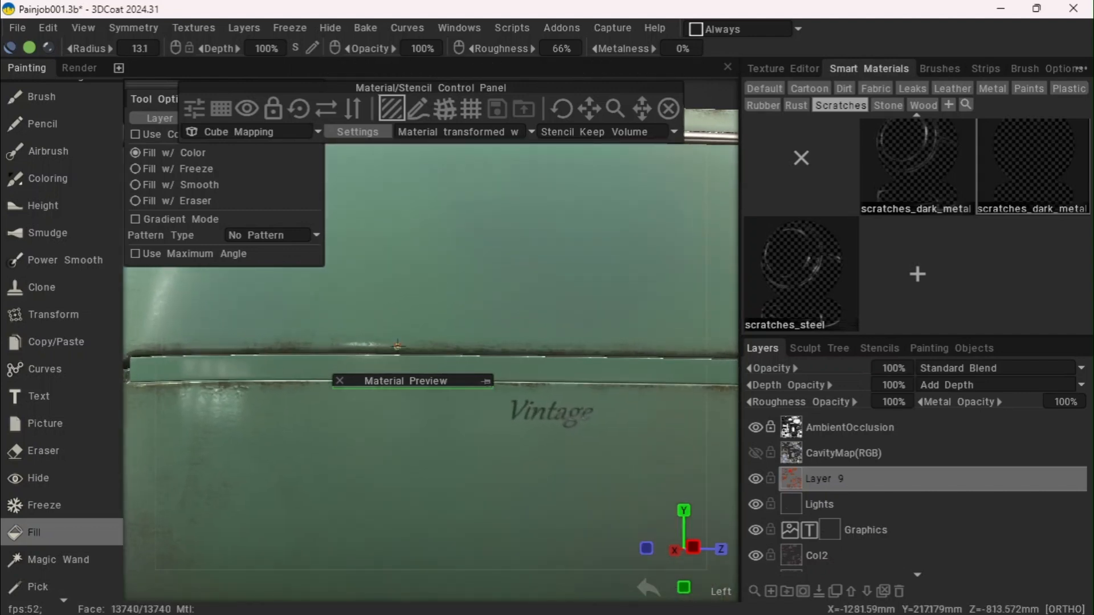
Preview the dark metal scratches on the trim strip along the body seam, on both sides of the air fryer
{"action": "left_click_drag", "start_coordinate": [487, 382], "coordinate": [486, 308]}
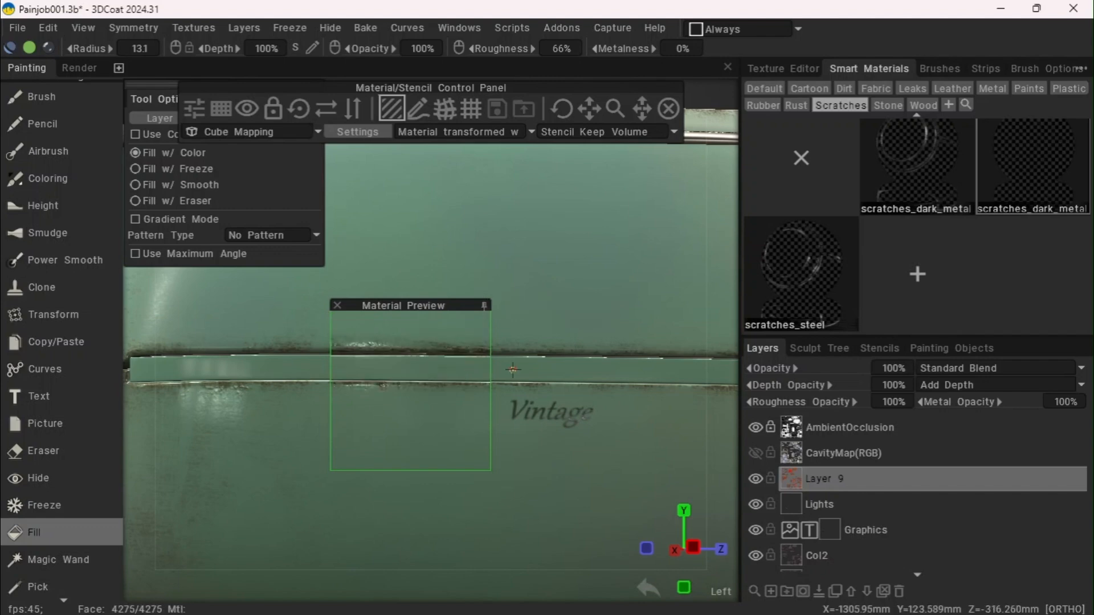
{"action": "left_click", "coordinate": [484, 306]}
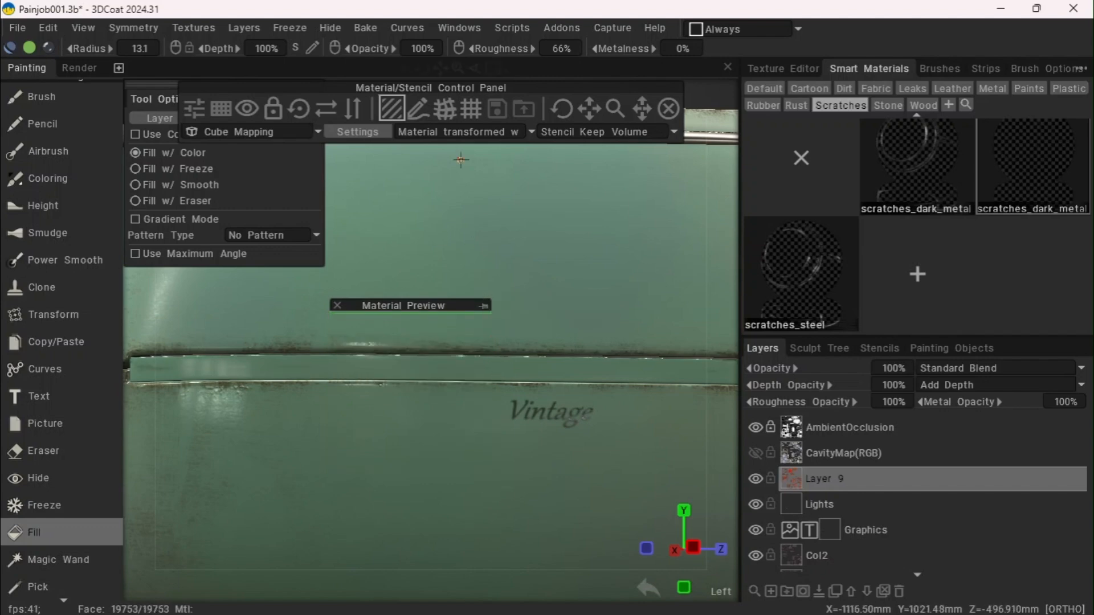
{"action": "left_click_drag", "start_coordinate": [459, 67], "coordinate": [416, 70]}
{"action": "left_click_drag", "start_coordinate": [653, 227], "coordinate": [456, 217]}
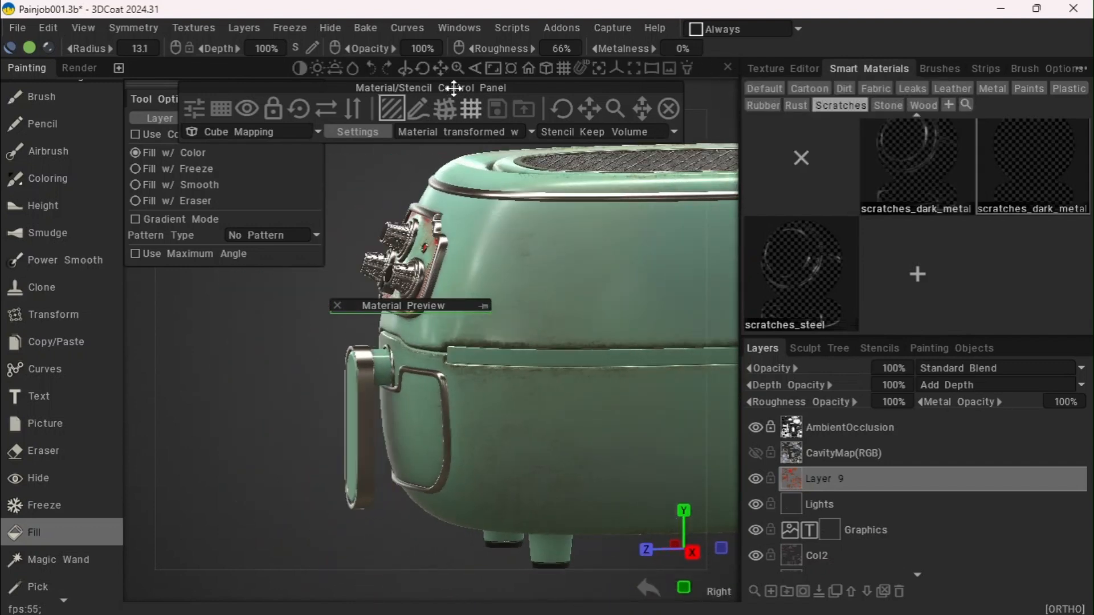
{"action": "left_click_drag", "start_coordinate": [465, 69], "coordinate": [487, 69]}
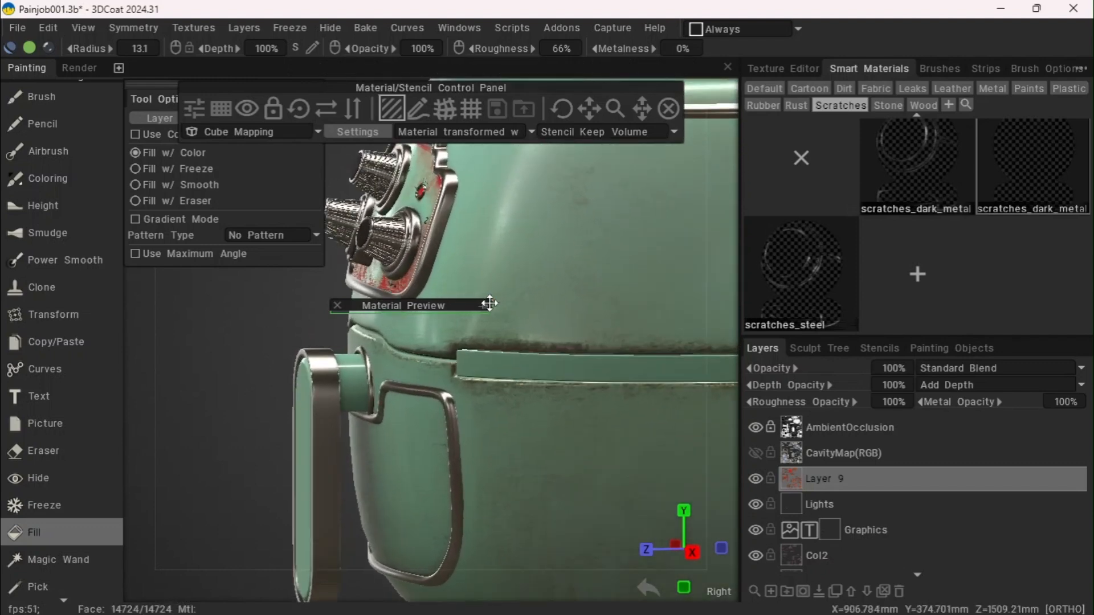
{"action": "left_click", "coordinate": [484, 306]}
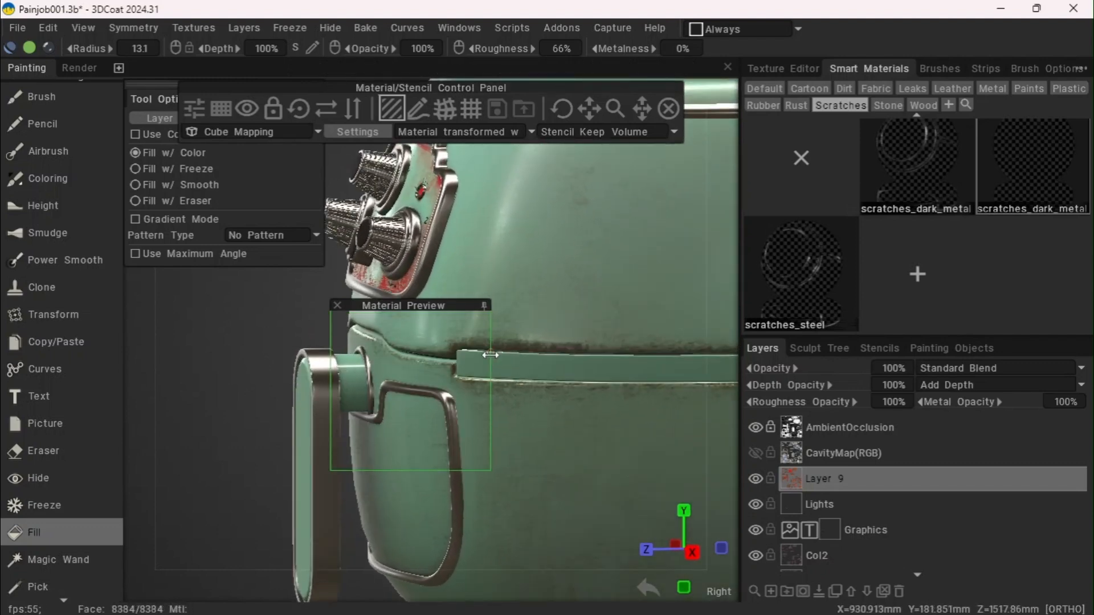
{"action": "left_click", "coordinate": [484, 305]}
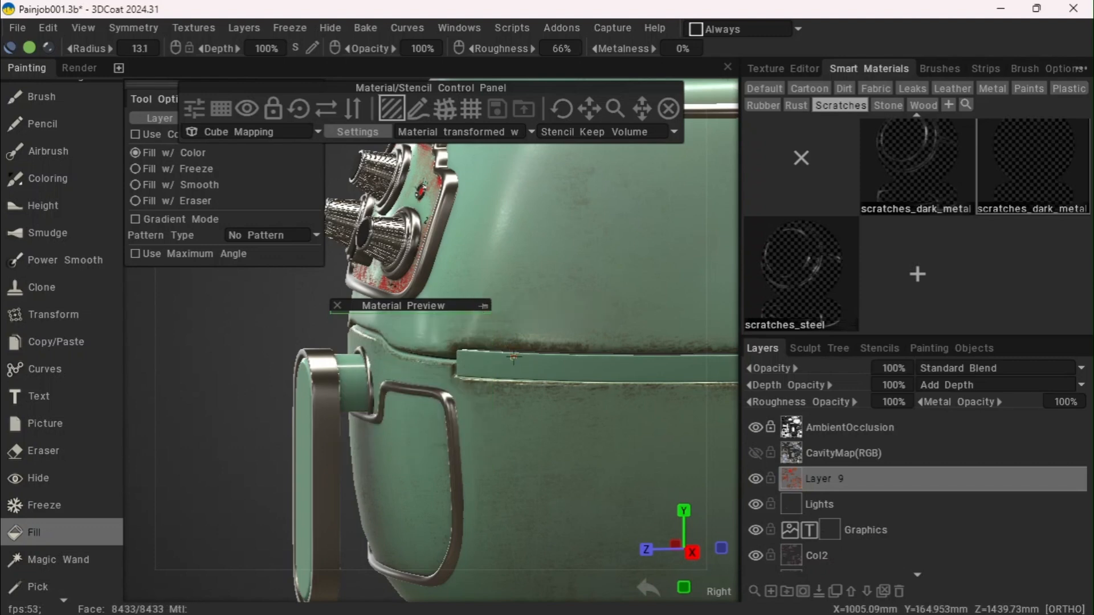
Lower the Degree of the noise_photo_2.jpg texture to 0.275 in the scratches_dark_metal smart material and save it
{"action": "left_click_drag", "start_coordinate": [461, 70], "coordinate": [457, 67]}
{"action": "left_click_drag", "start_coordinate": [250, 404], "coordinate": [490, 217]}
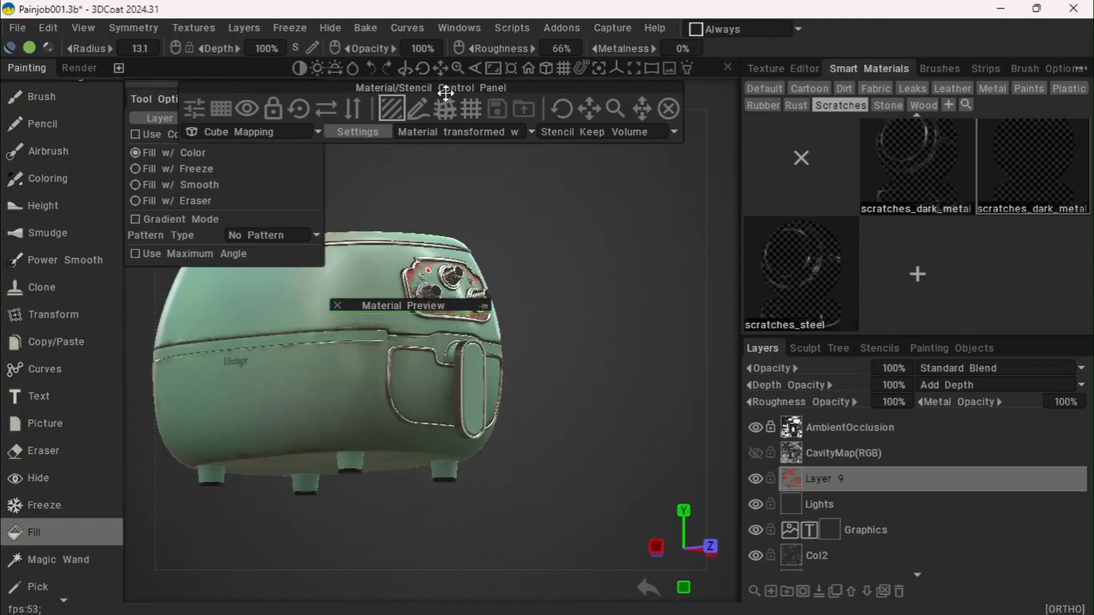
{"action": "left_click_drag", "start_coordinate": [436, 73], "coordinate": [515, 91]}
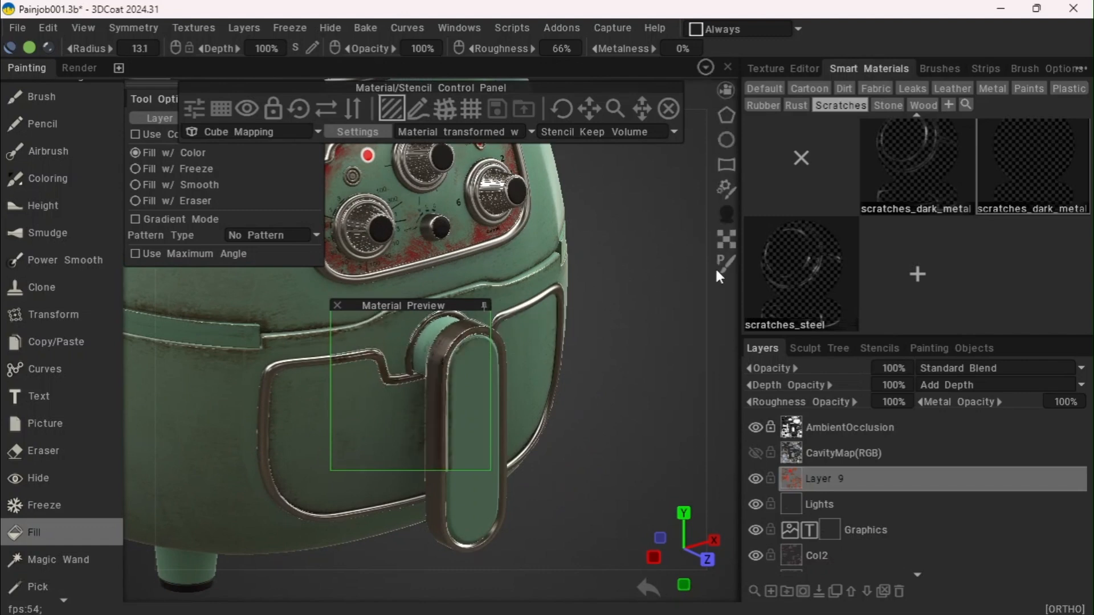
{"action": "double_click", "coordinate": [962, 206]}
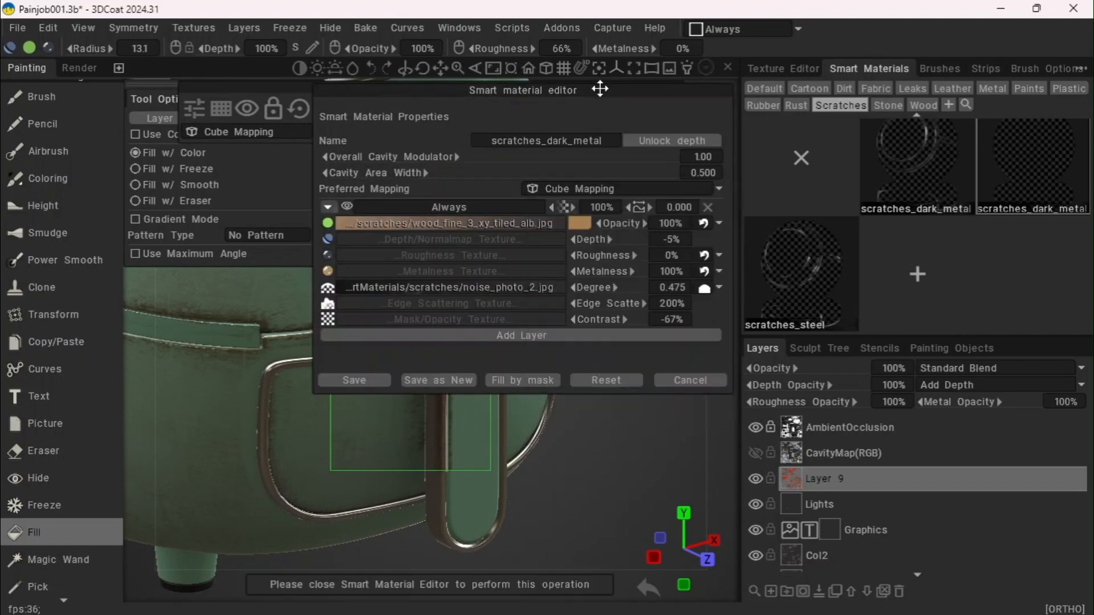
{"action": "left_click_drag", "start_coordinate": [599, 89], "coordinate": [919, 83]}
{"action": "left_click_drag", "start_coordinate": [906, 281], "coordinate": [898, 282]}
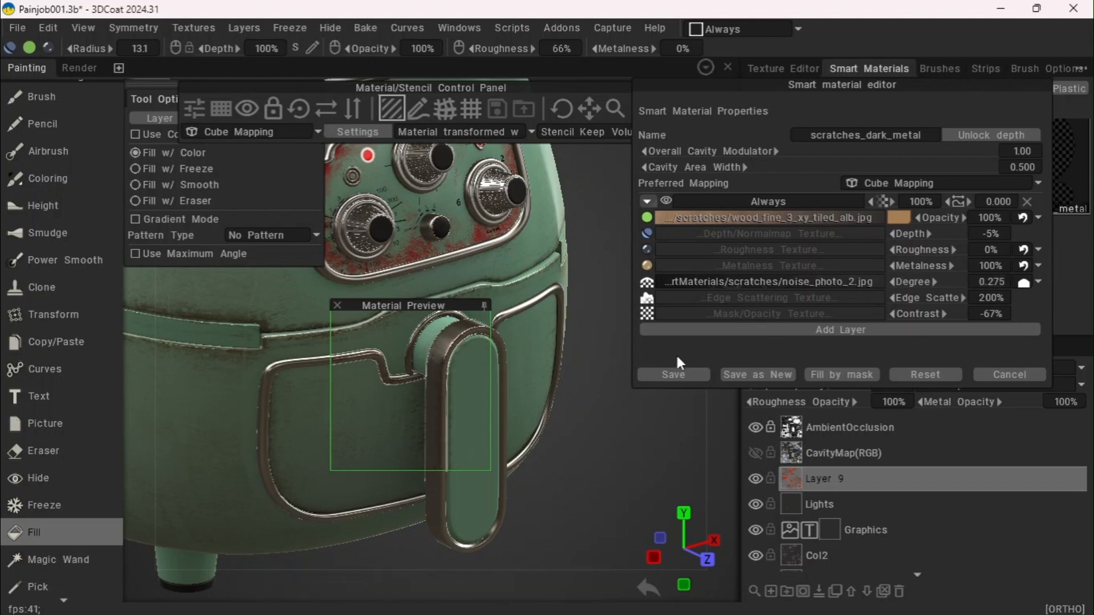
{"action": "left_click", "coordinate": [692, 373]}
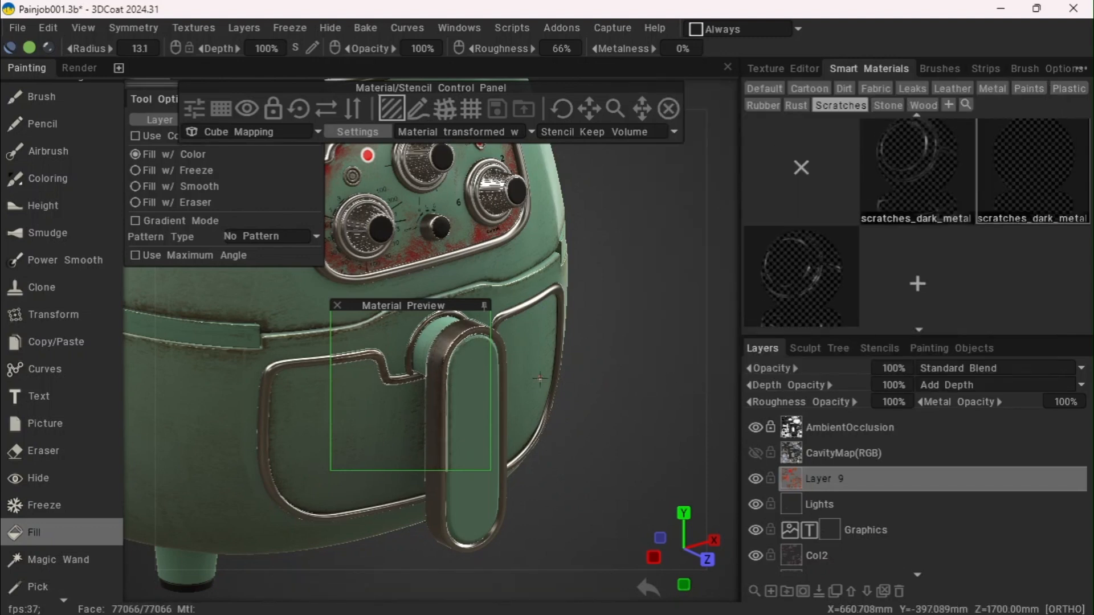
Preview the dark metal scratches around the front drawer and feet, and inspect the wear on the whole air fryer
{"action": "left_click", "coordinate": [484, 306]}
{"action": "left_click_drag", "start_coordinate": [618, 473], "coordinate": [530, 410]}
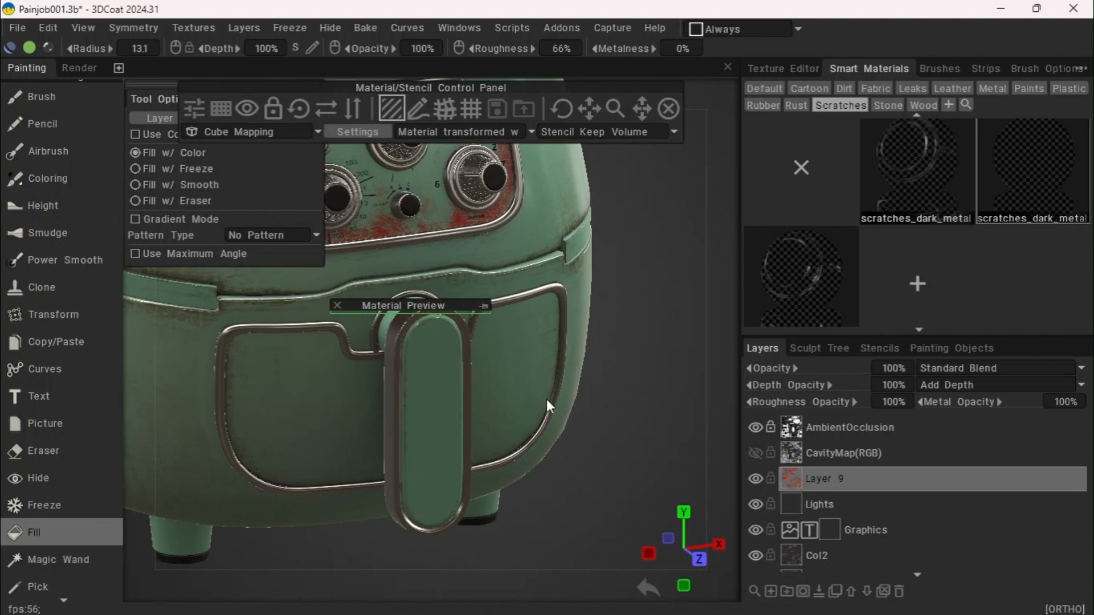
{"action": "left_click_drag", "start_coordinate": [441, 67], "coordinate": [605, 84]}
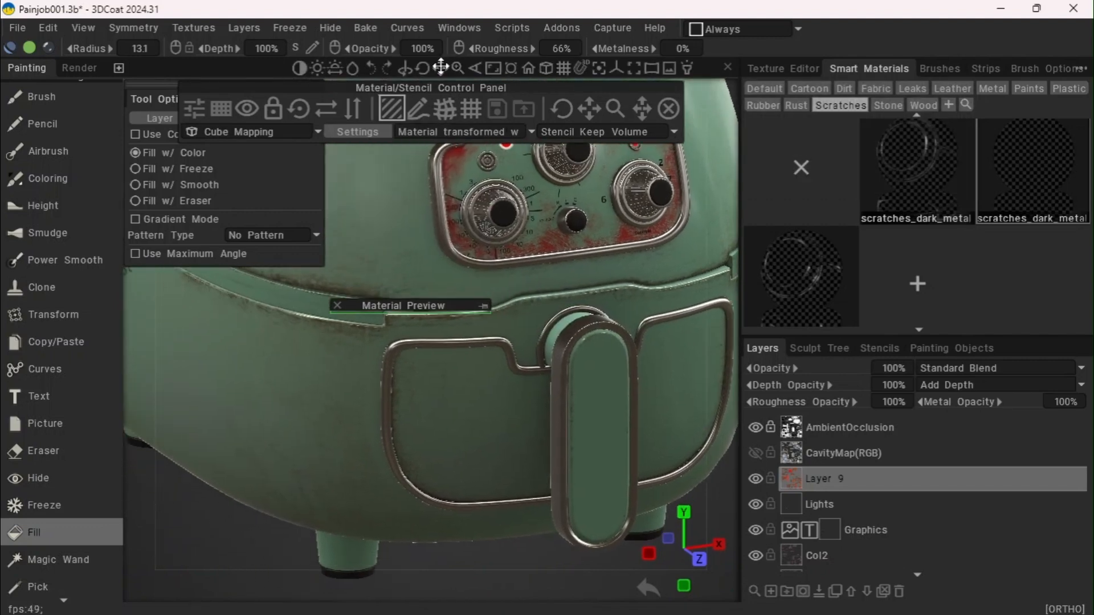
{"action": "left_click_drag", "start_coordinate": [428, 68], "coordinate": [440, 68]}
{"action": "left_click", "coordinate": [485, 306]}
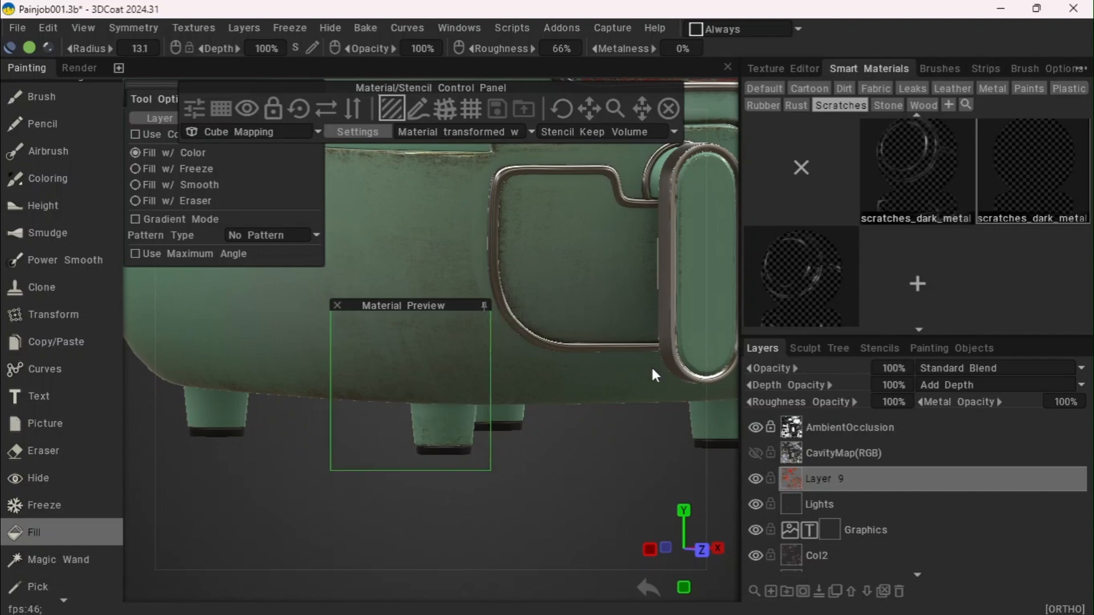
{"action": "left_click", "coordinate": [484, 306]}
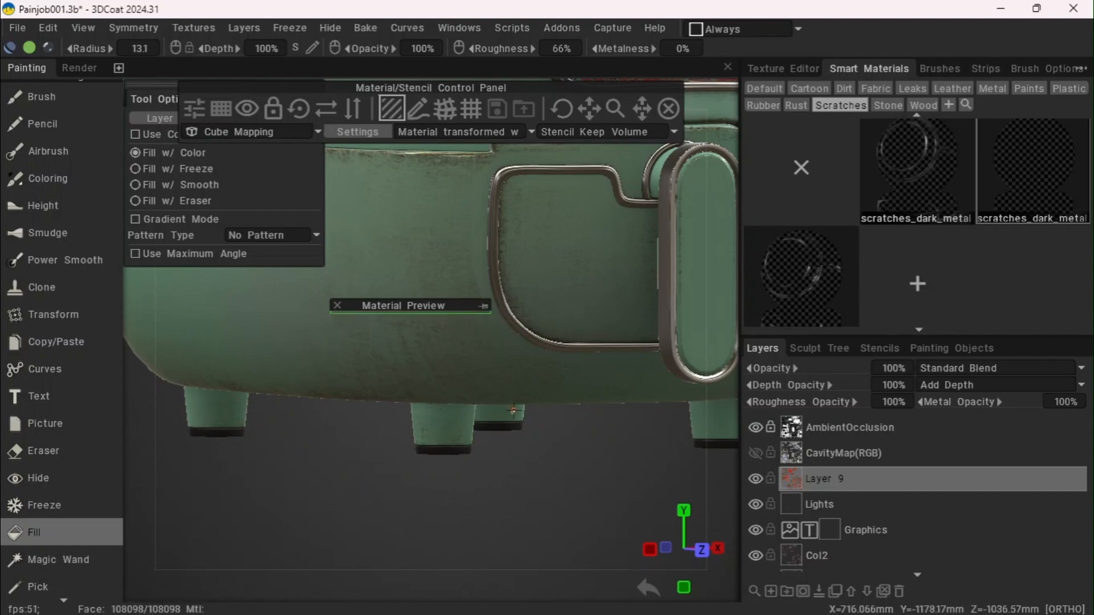
{"action": "mouse_move", "coordinate": [461, 74]}
{"action": "mouse_move", "coordinate": [460, 63]}
{"action": "left_mouse_down"}
{"action": "mouse_move", "coordinate": [442, 69]}
{"action": "mouse_move", "coordinate": [458, 70]}
{"action": "left_mouse_up"}
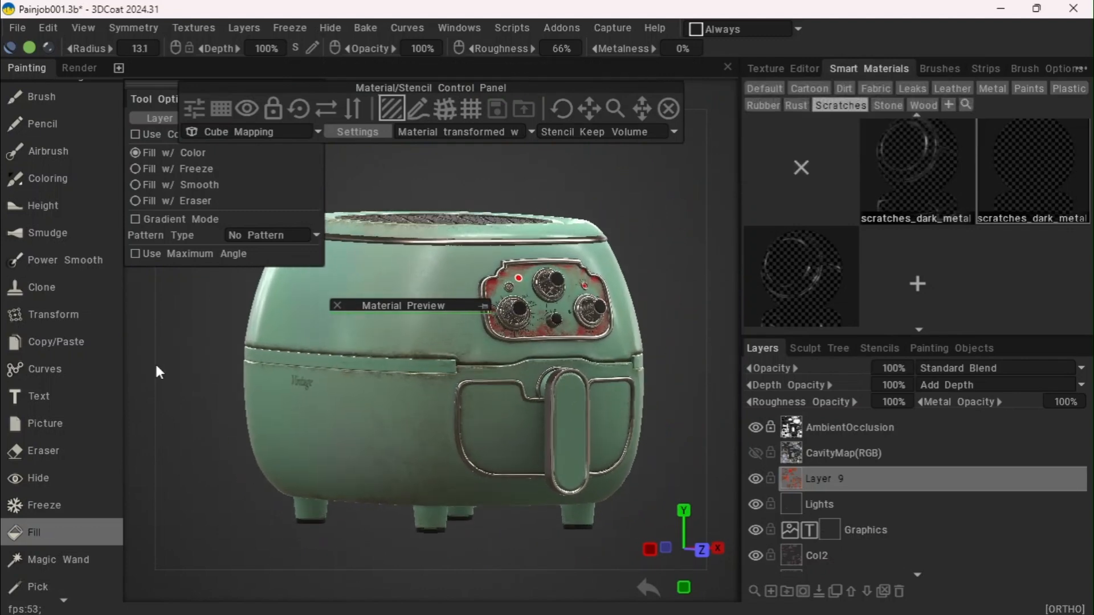
{"action": "left_click_drag", "start_coordinate": [154, 368], "coordinate": [130, 382]}
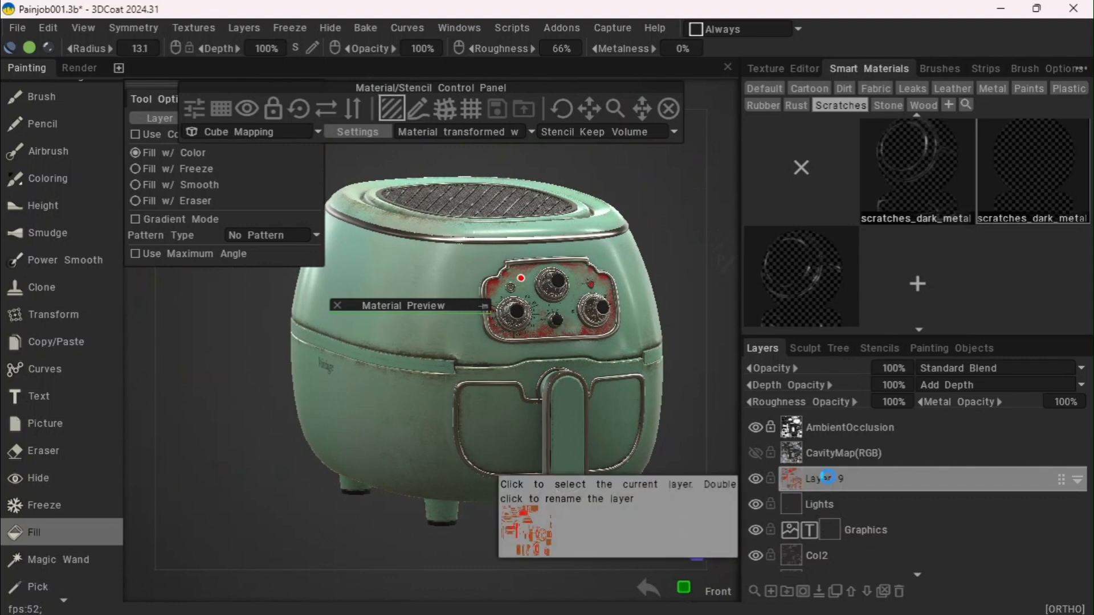
Rename Layer 9 as Scratches and add a new layer named Dirt above it
{"action": "double_click", "coordinate": [829, 479]}
{"action": "type", "text": "Scratches"}
{"action": "key", "text": "Return"}
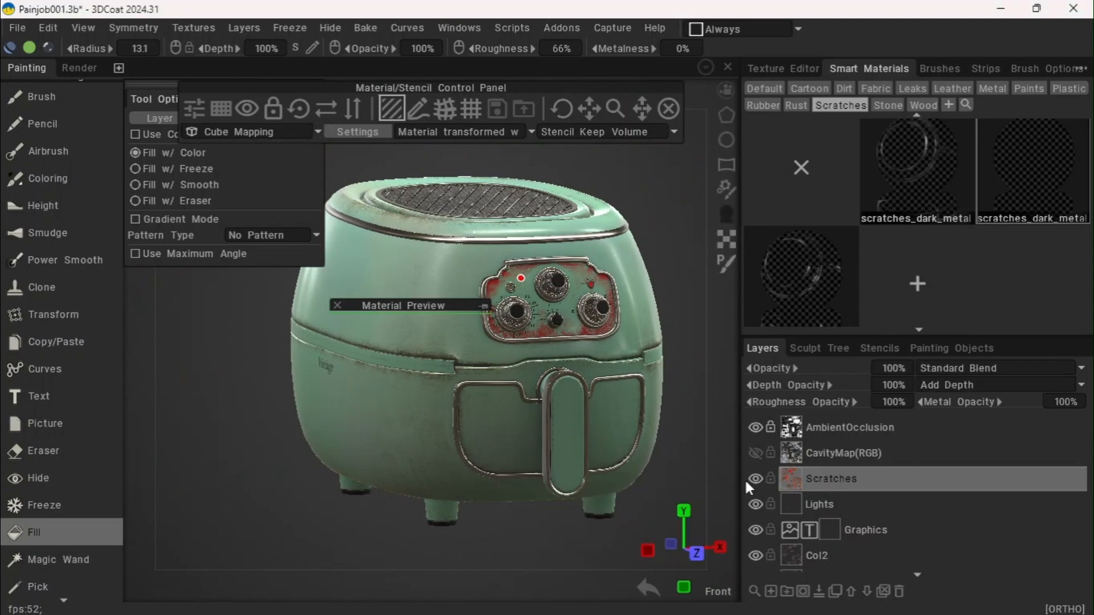
{"action": "left_click", "coordinate": [771, 588]}
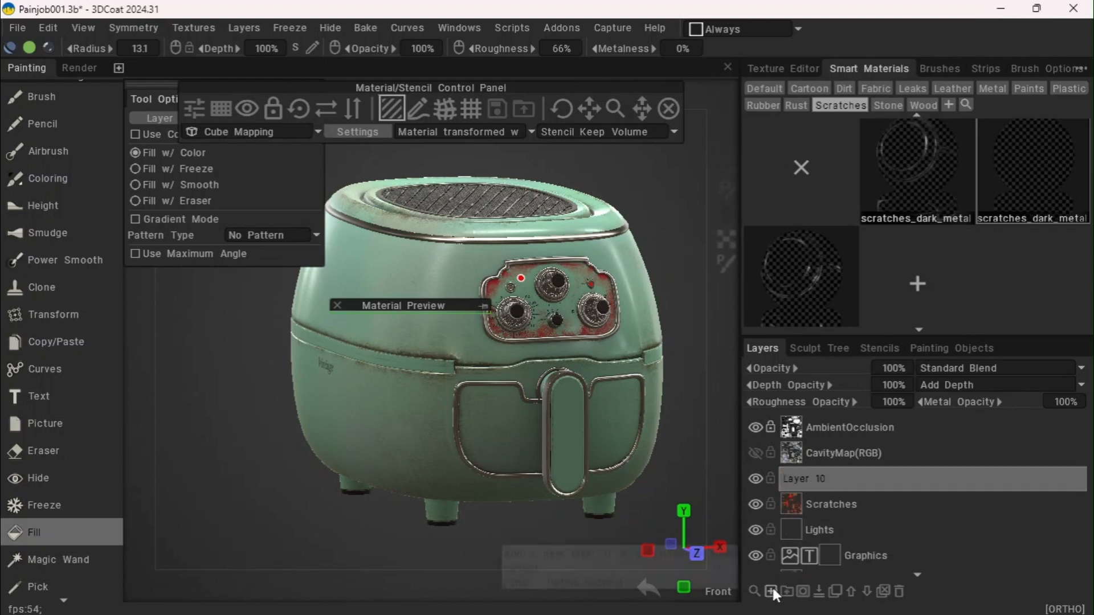
{"action": "double_click", "coordinate": [835, 480]}
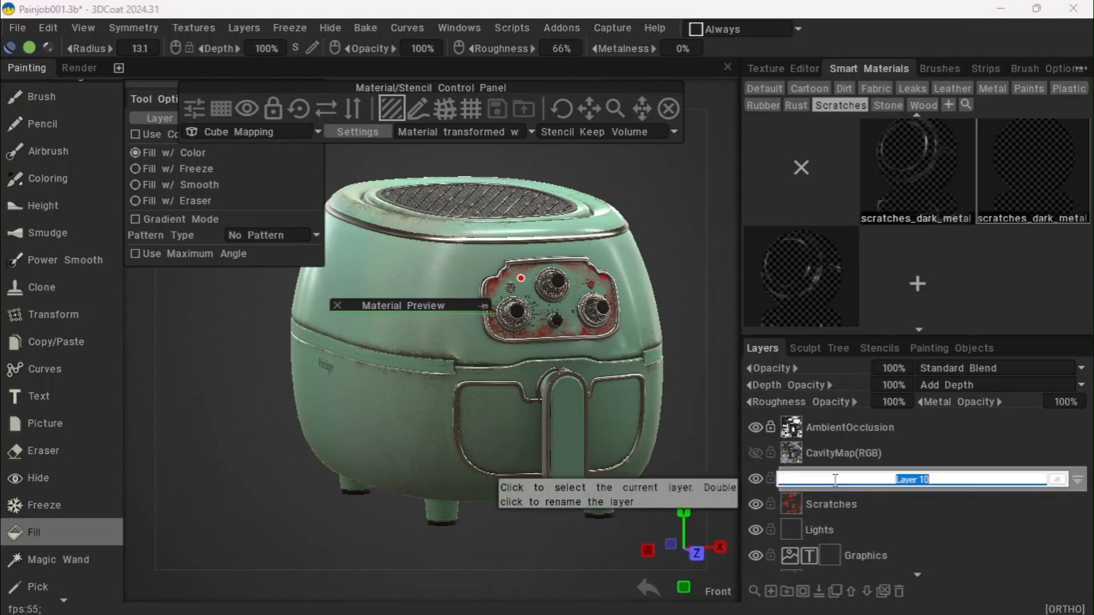
{"action": "key", "text": "Escape"}
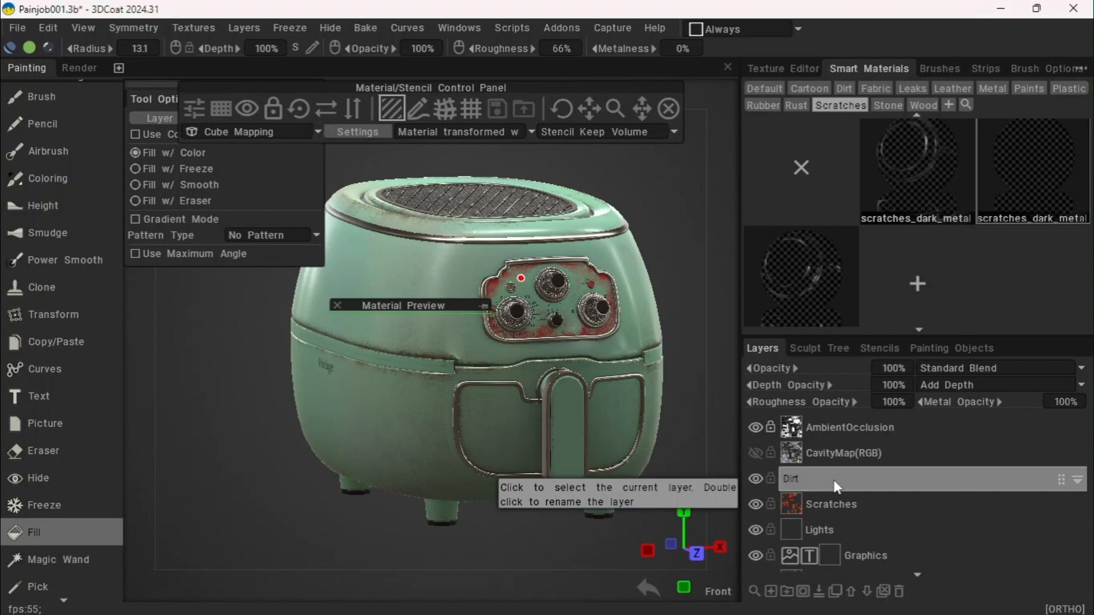
Choose the dirt_2 smart material from the Dirt category and preview it on the lower-left knob of the control panel
{"action": "left_click", "coordinate": [841, 89]}
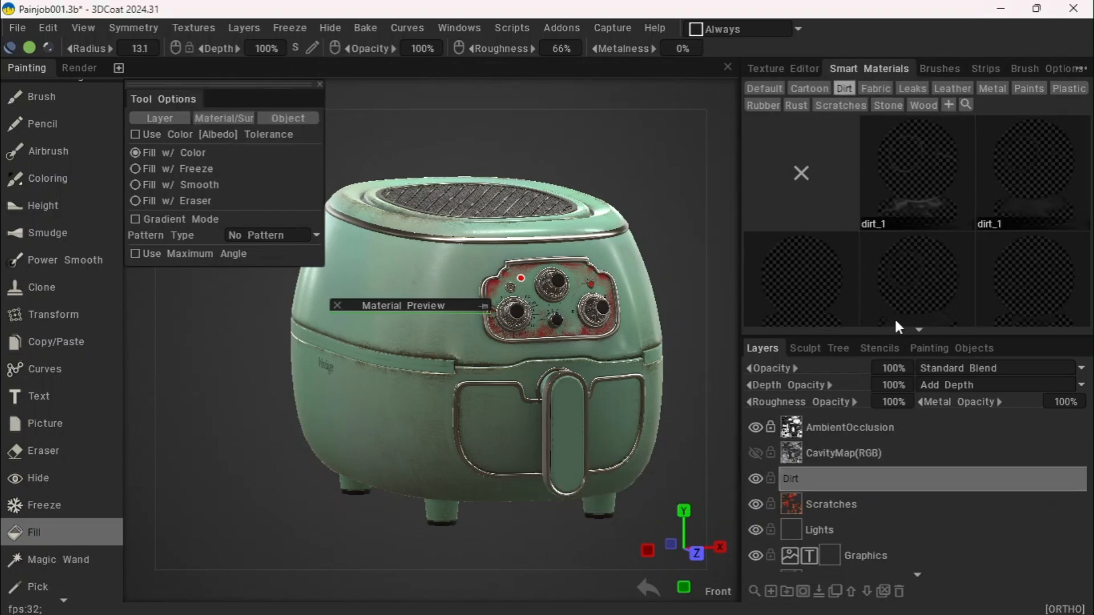
{"action": "mouse_move", "coordinate": [918, 255]}
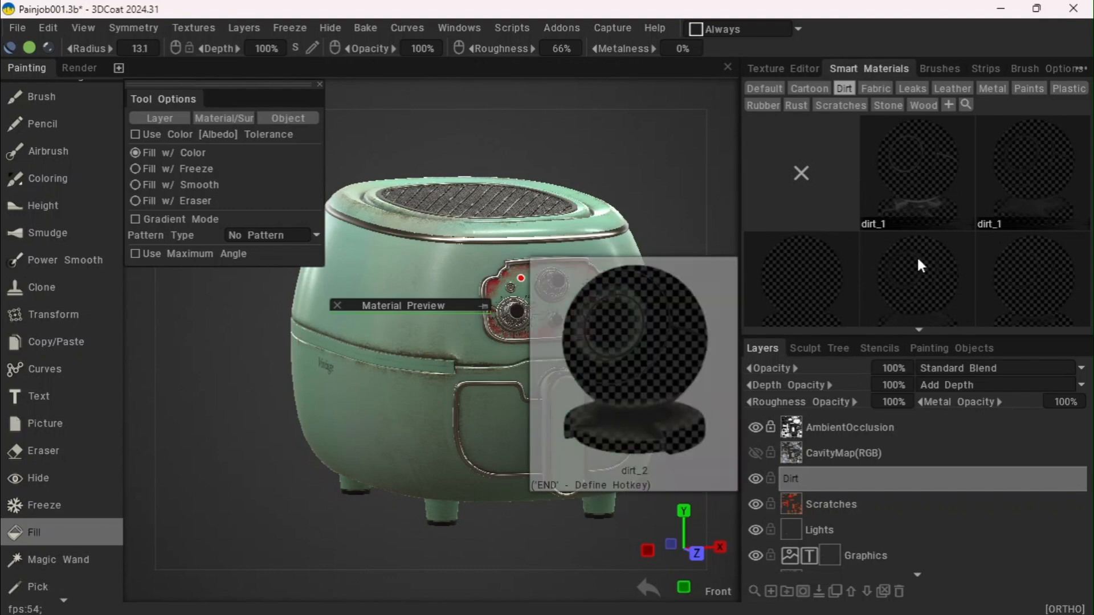
{"action": "left_click", "coordinate": [933, 286]}
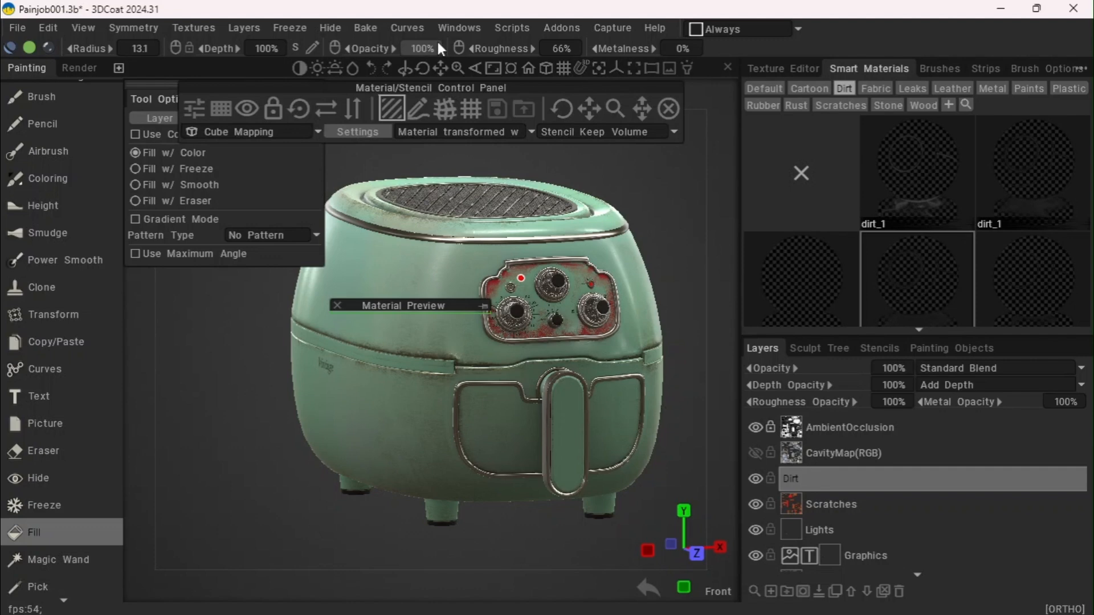
{"action": "left_click_drag", "start_coordinate": [422, 67], "coordinate": [473, 70]}
{"action": "left_click_drag", "start_coordinate": [457, 68], "coordinate": [457, 74]}
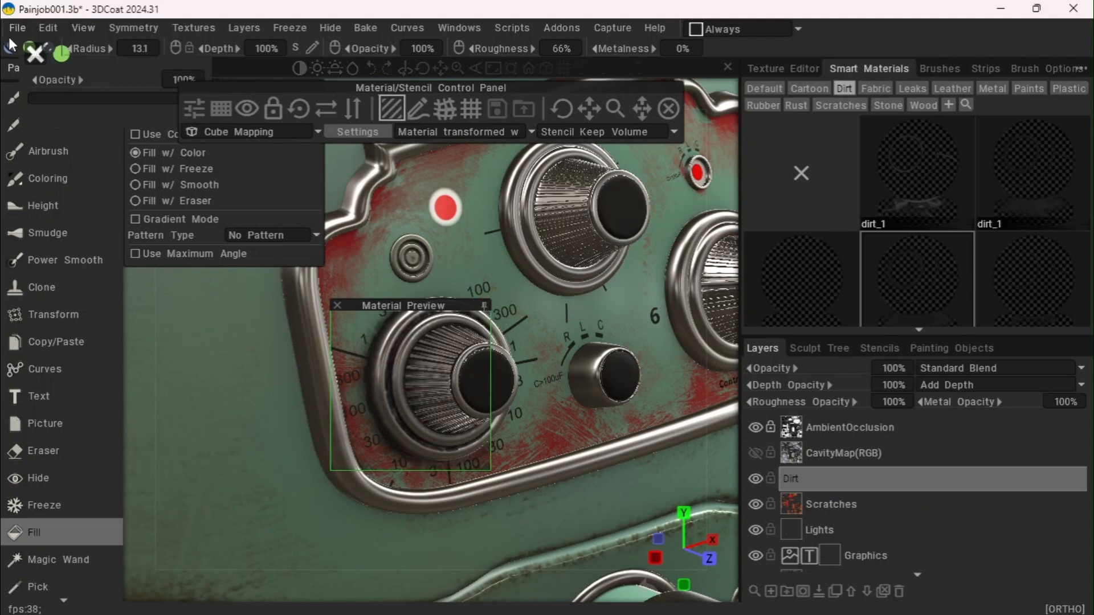
{"action": "mouse_move", "coordinate": [8, 49]}
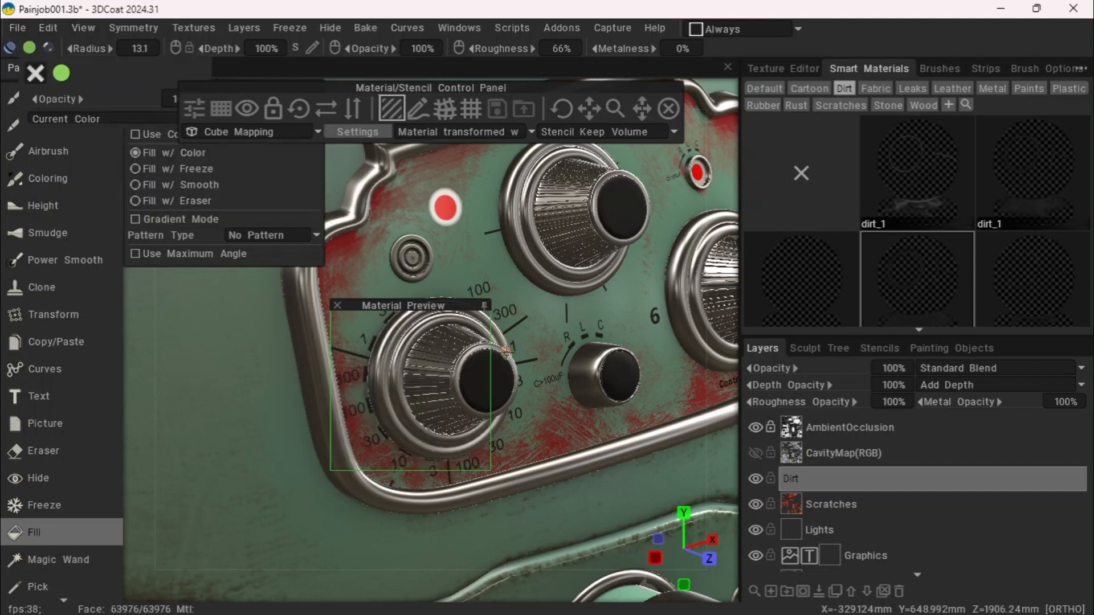
Fill the base rings of the large control knobs and the ribbed grip of the lower-left knob with dirt_2
{"action": "left_click", "coordinate": [483, 304]}
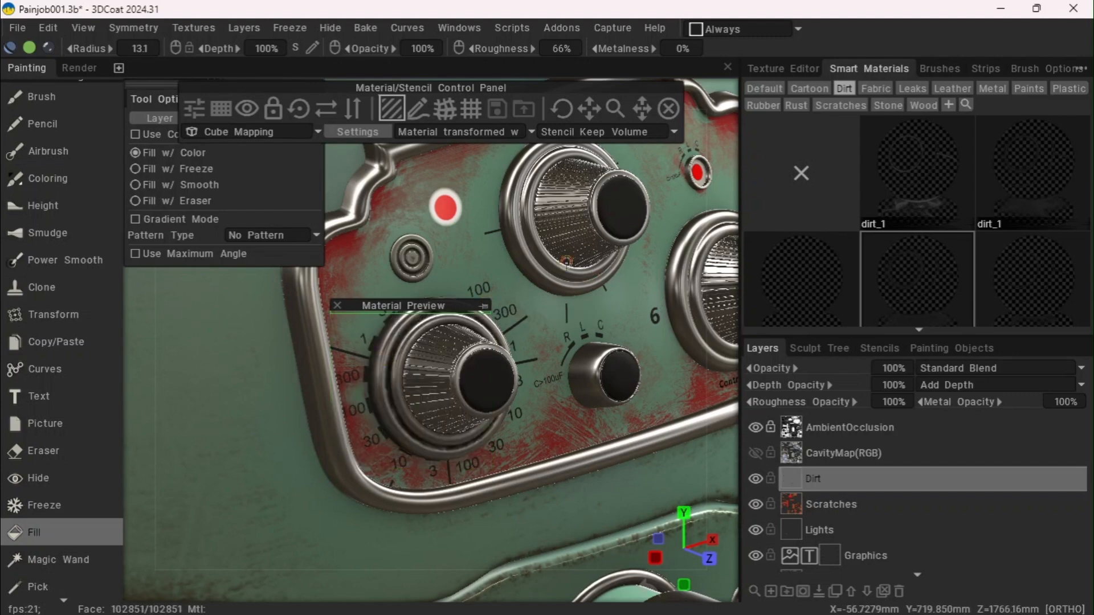
{"action": "left_click", "coordinate": [549, 260]}
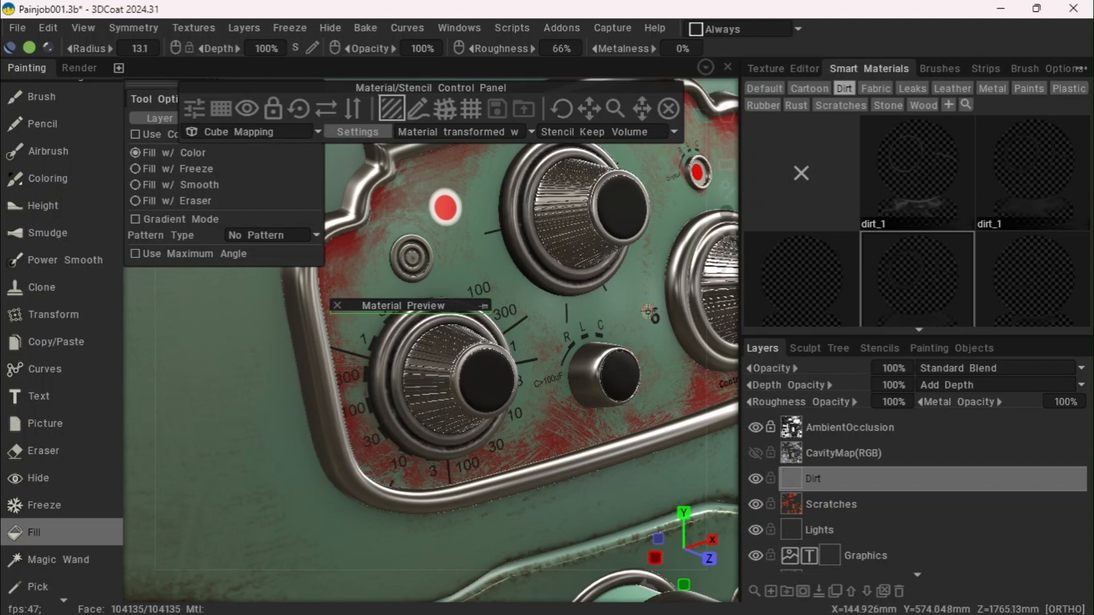
{"action": "left_click", "coordinate": [681, 301]}
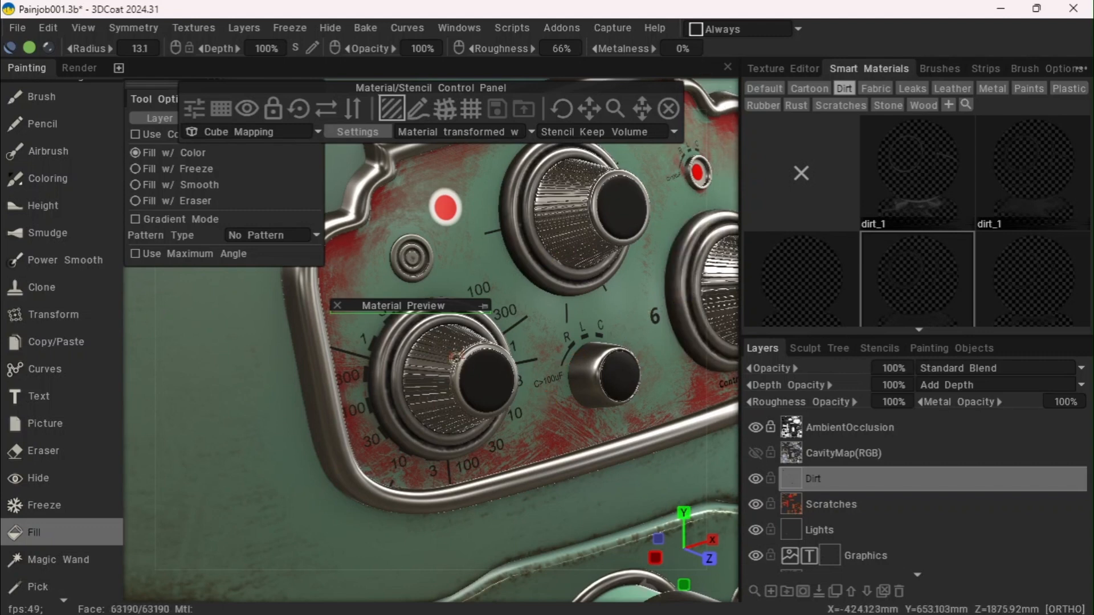
{"action": "left_click", "coordinate": [420, 357]}
Fill the ribbed grips of the other two large control knobs with dirt_2 on the Dirt layer
{"action": "mouse_move", "coordinate": [446, 59]}
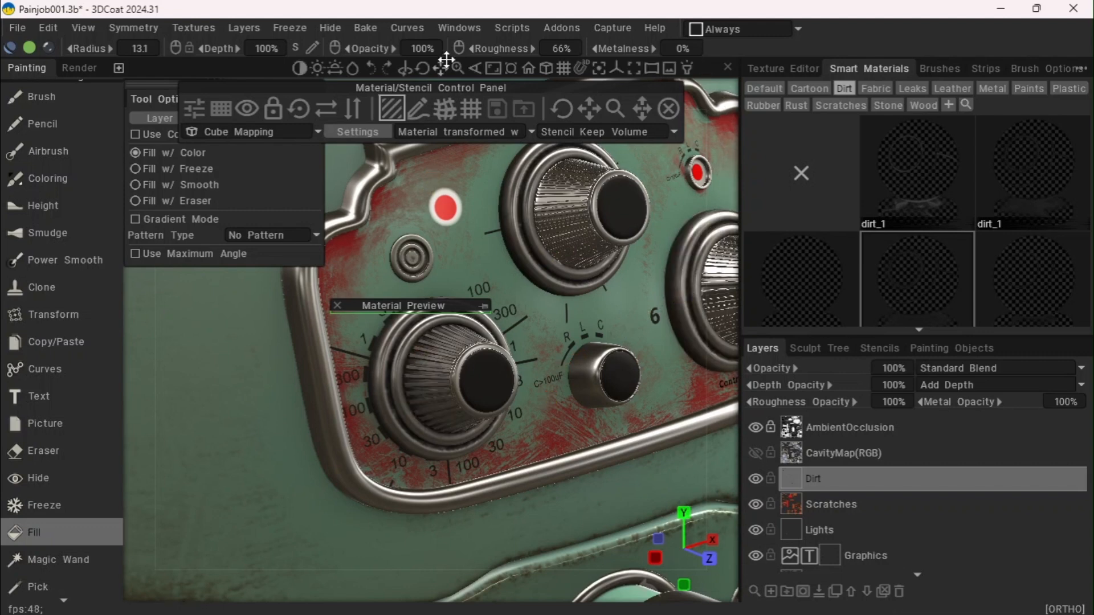
{"action": "left_click_drag", "start_coordinate": [428, 68], "coordinate": [248, 172]}
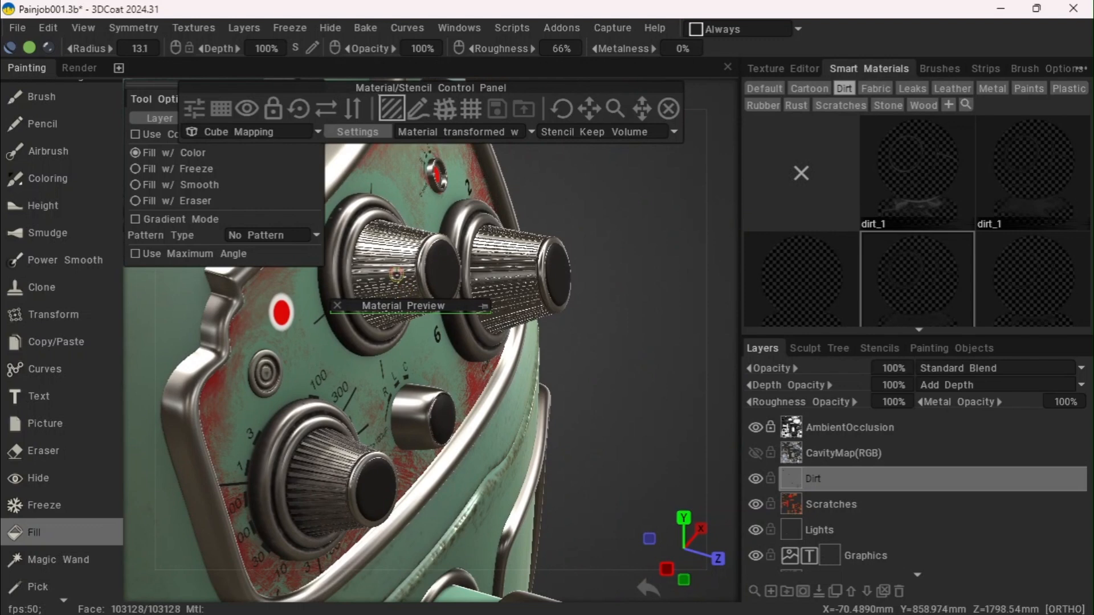
{"action": "left_click", "coordinate": [396, 276]}
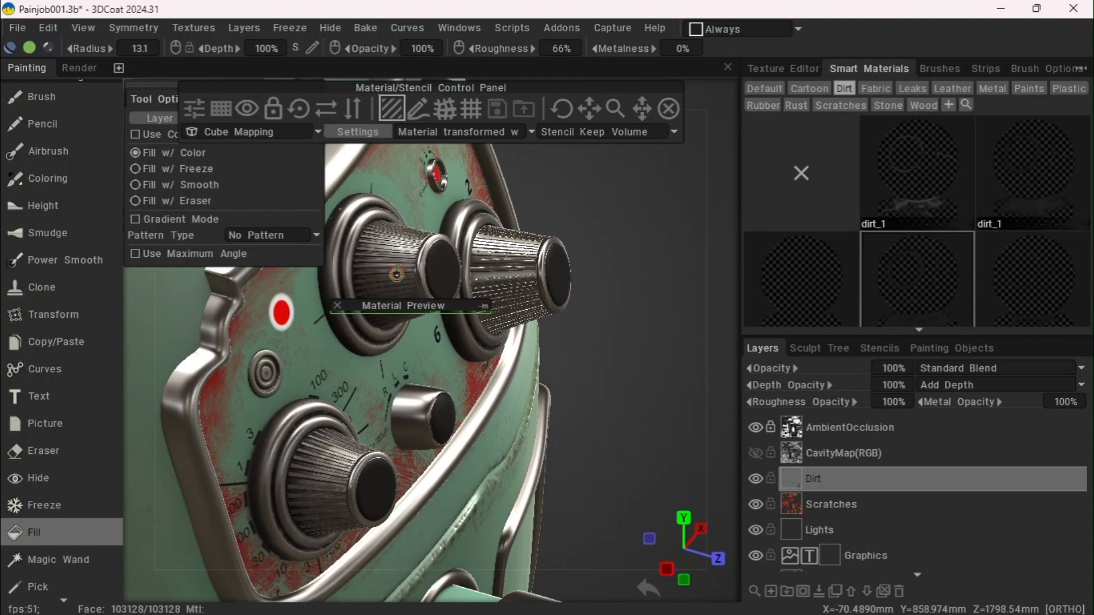
{"action": "left_click", "coordinate": [500, 284]}
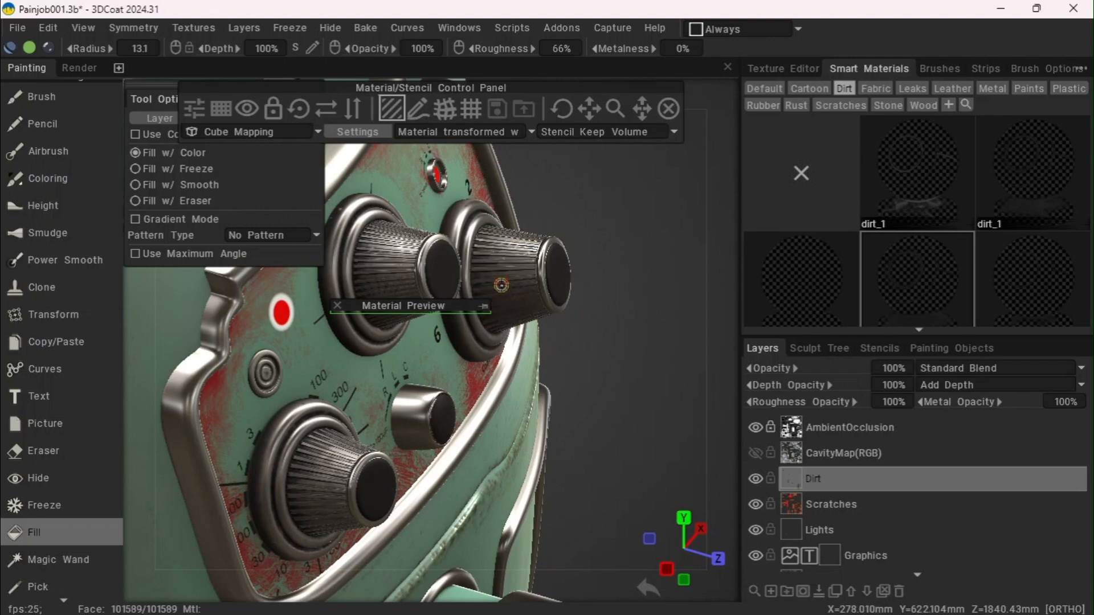
Preview the first dirt_1 smart material and the one below the empty slot on the small control panel knob
{"action": "mouse_move", "coordinate": [436, 72]}
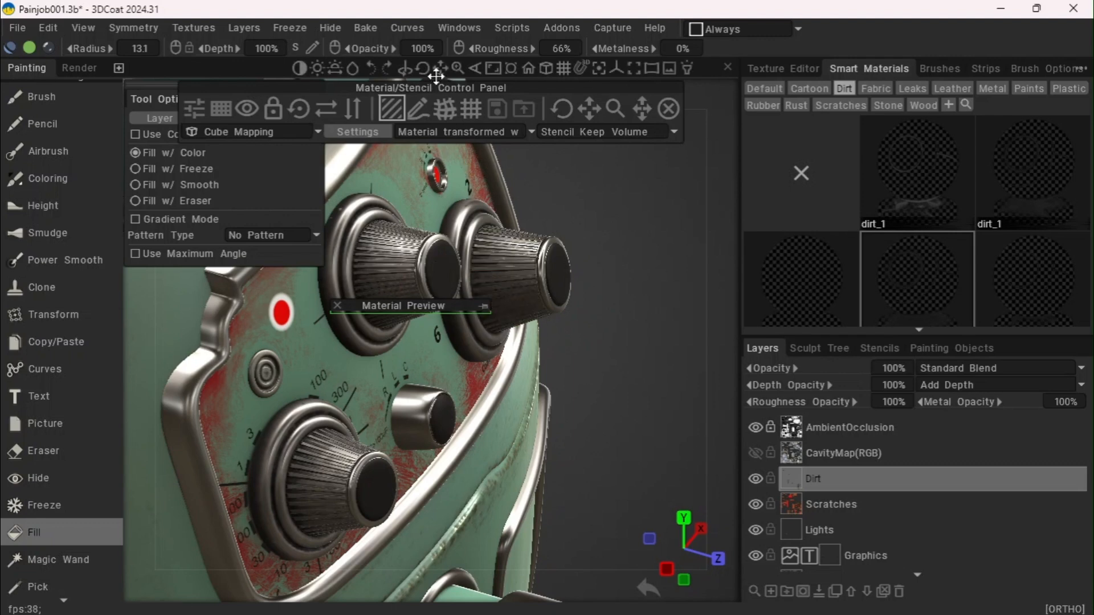
{"action": "left_click_drag", "start_coordinate": [437, 71], "coordinate": [449, 70]}
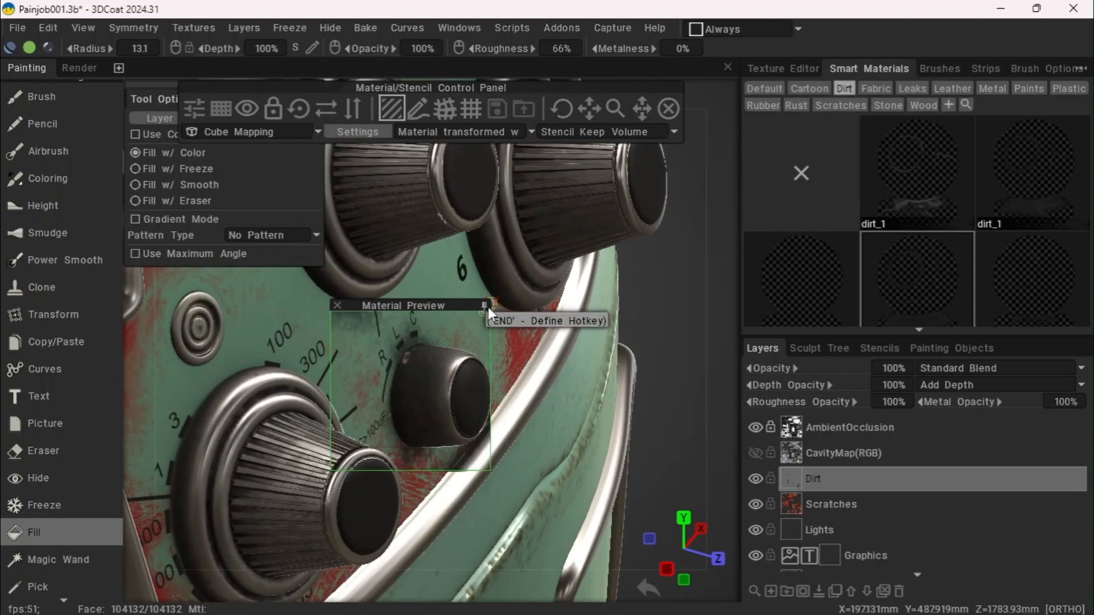
{"action": "left_click", "coordinate": [928, 216]}
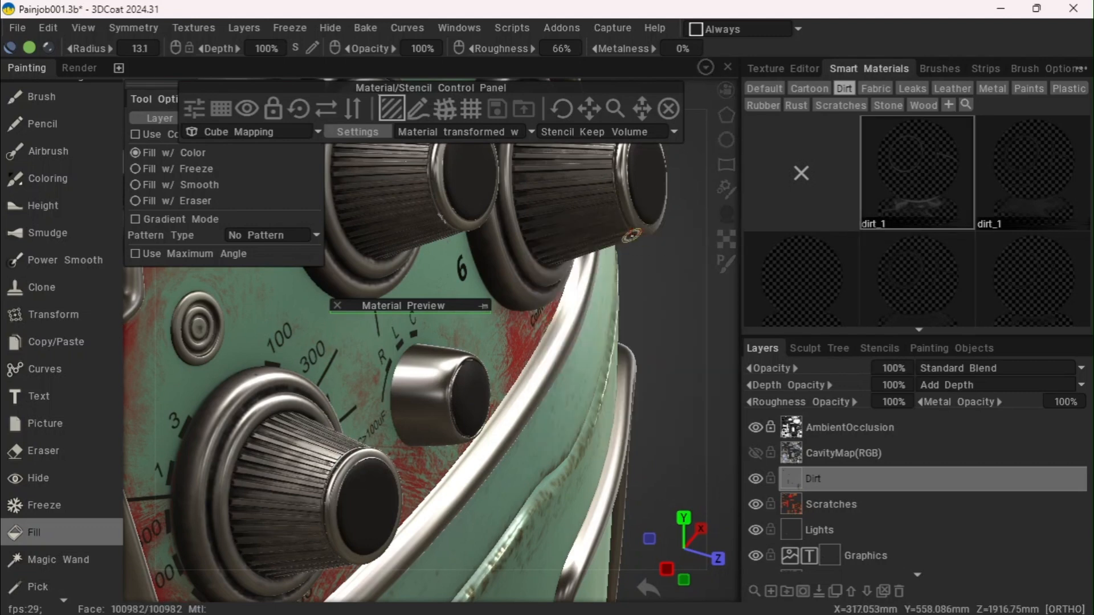
{"action": "left_click", "coordinate": [486, 305]}
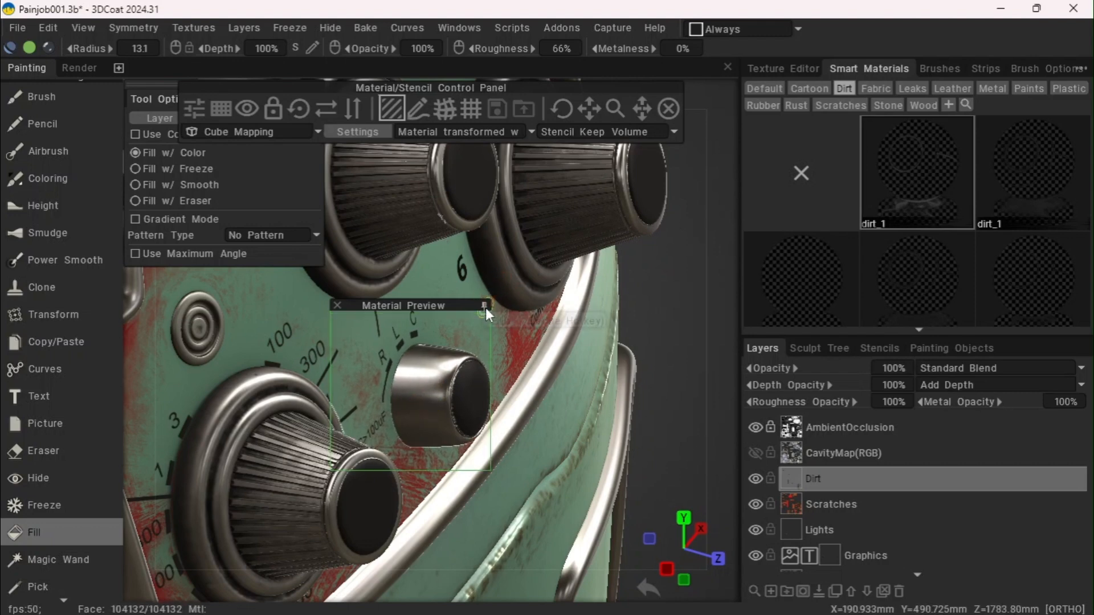
{"action": "left_click", "coordinate": [801, 272]}
Switch the viewport to perspective and place the material preview over the small control knob
{"action": "key", "text": "KP_5"}
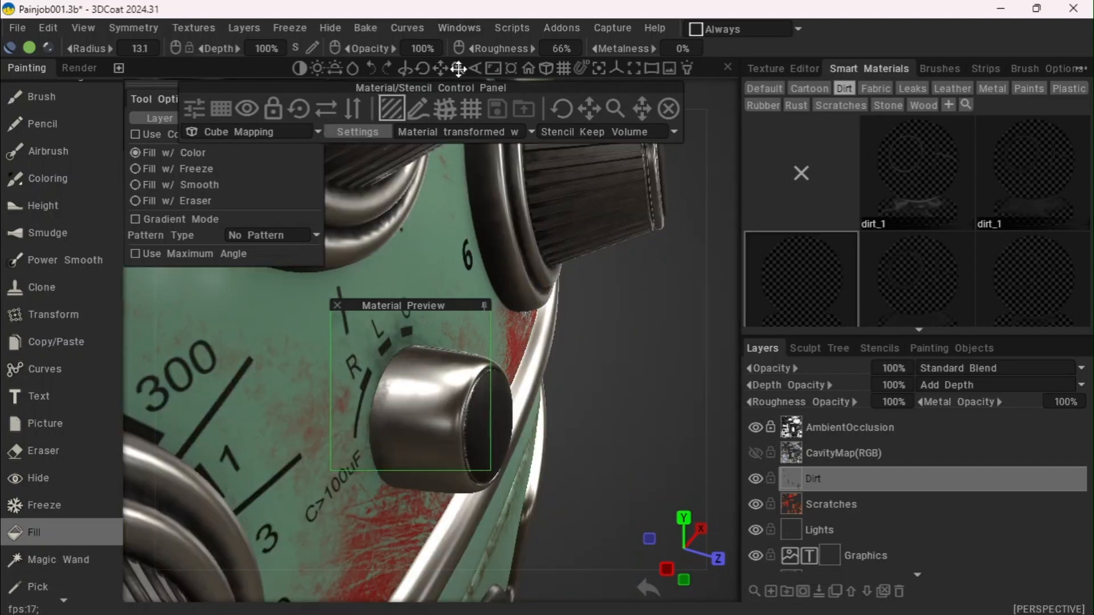
{"action": "left_click_drag", "start_coordinate": [458, 68], "coordinate": [455, 68]}
{"action": "left_click_drag", "start_coordinate": [642, 132], "coordinate": [458, 69]}
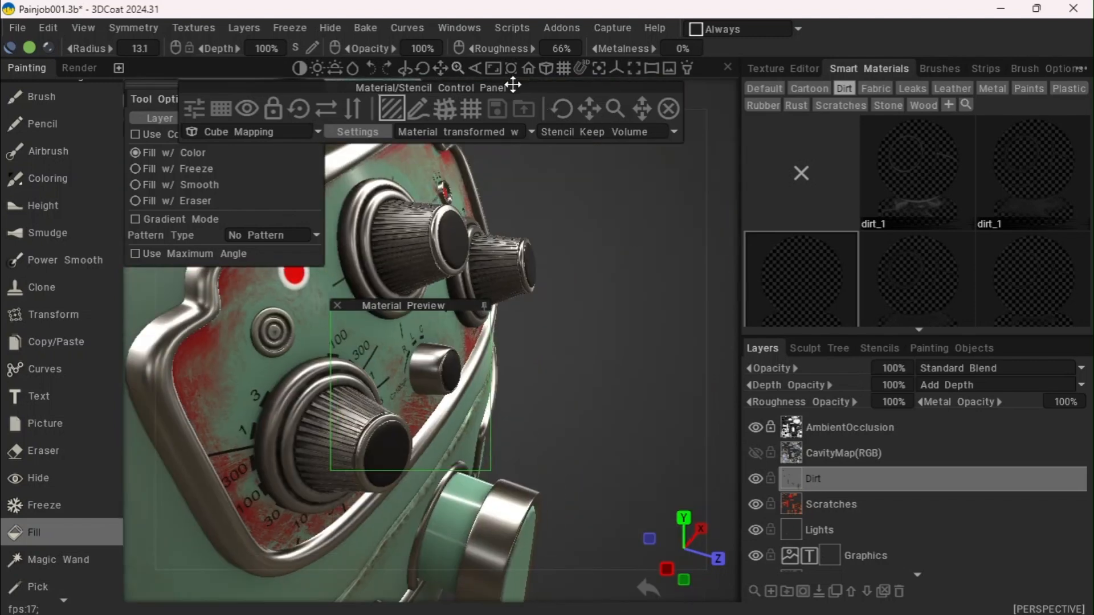
{"action": "left_click_drag", "start_coordinate": [586, 254], "coordinate": [492, 240]}
{"action": "left_click_drag", "start_coordinate": [421, 305], "coordinate": [383, 219]}
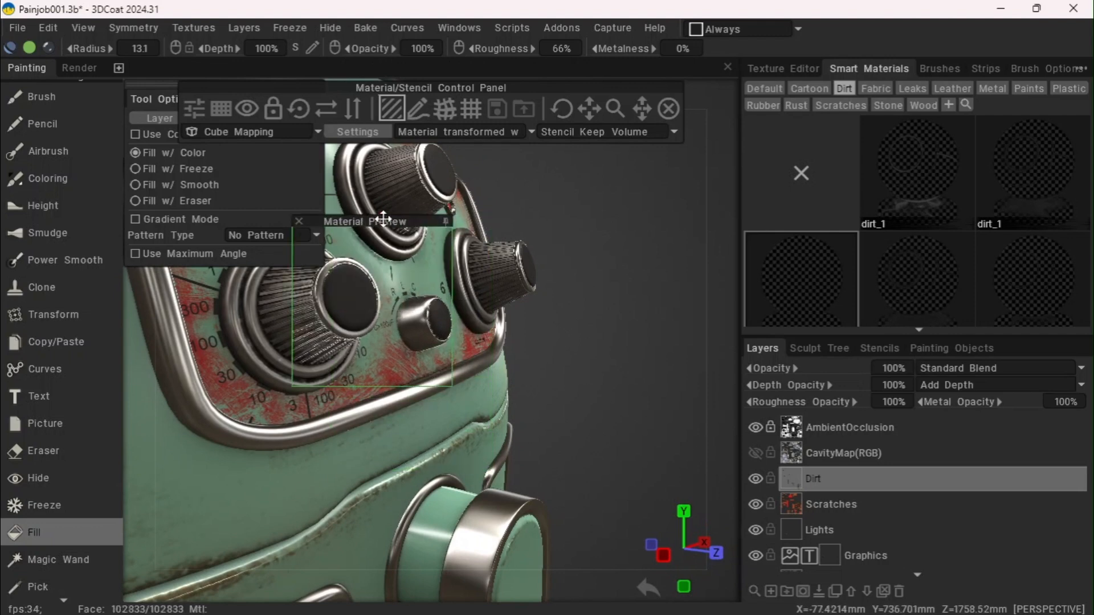
Compare the dirt smart materials on the small control knob, choose dirt_2 and hide the preview
{"action": "left_click", "coordinate": [932, 265]}
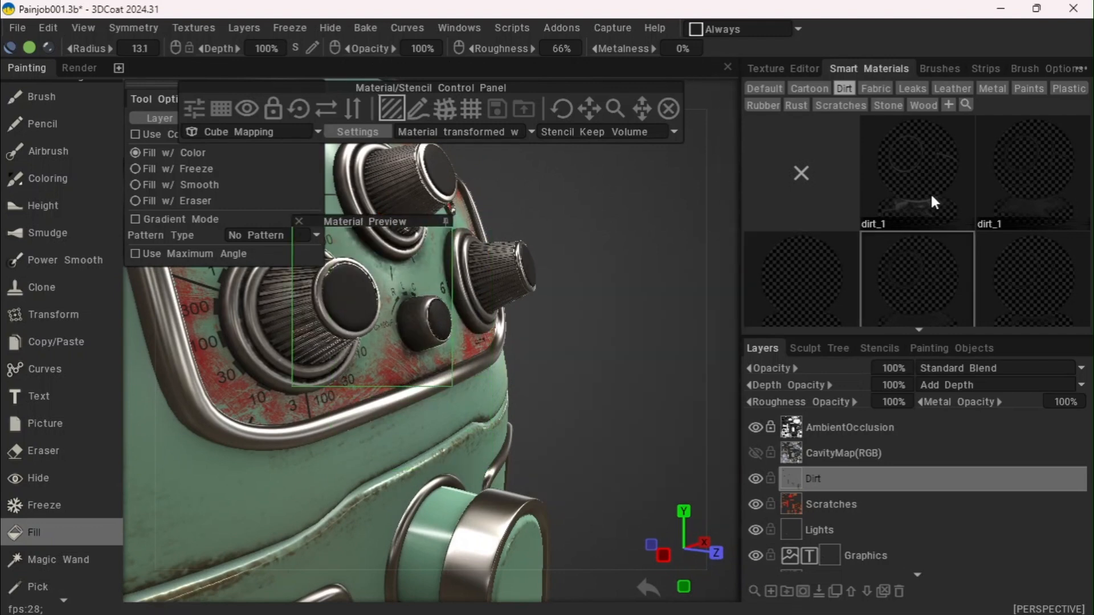
{"action": "left_click", "coordinate": [1027, 184]}
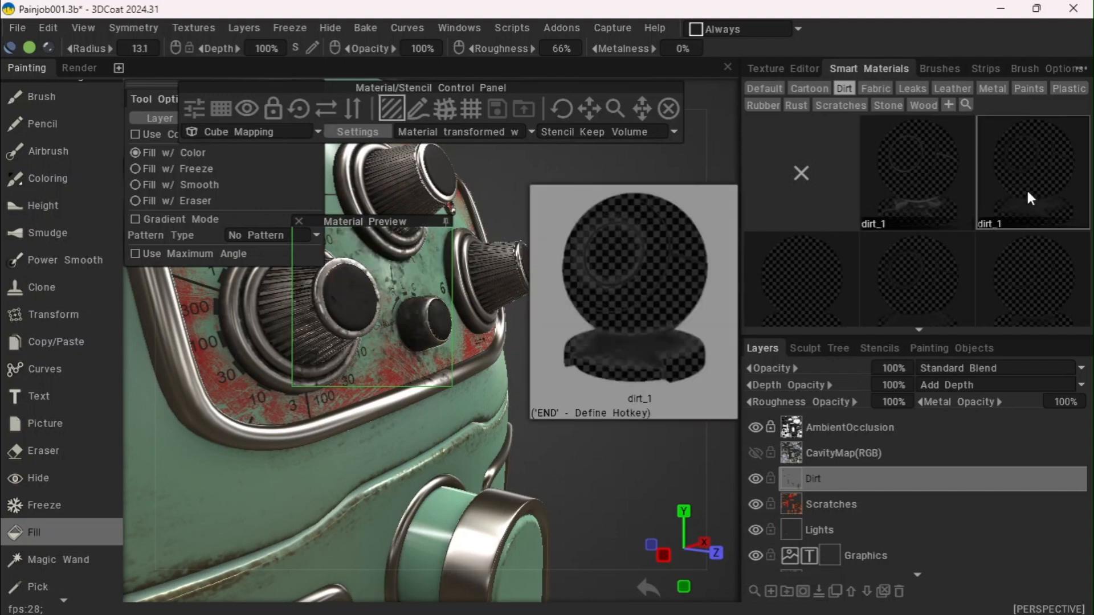
{"action": "left_click", "coordinate": [1028, 261]}
{"action": "left_click", "coordinate": [922, 274]}
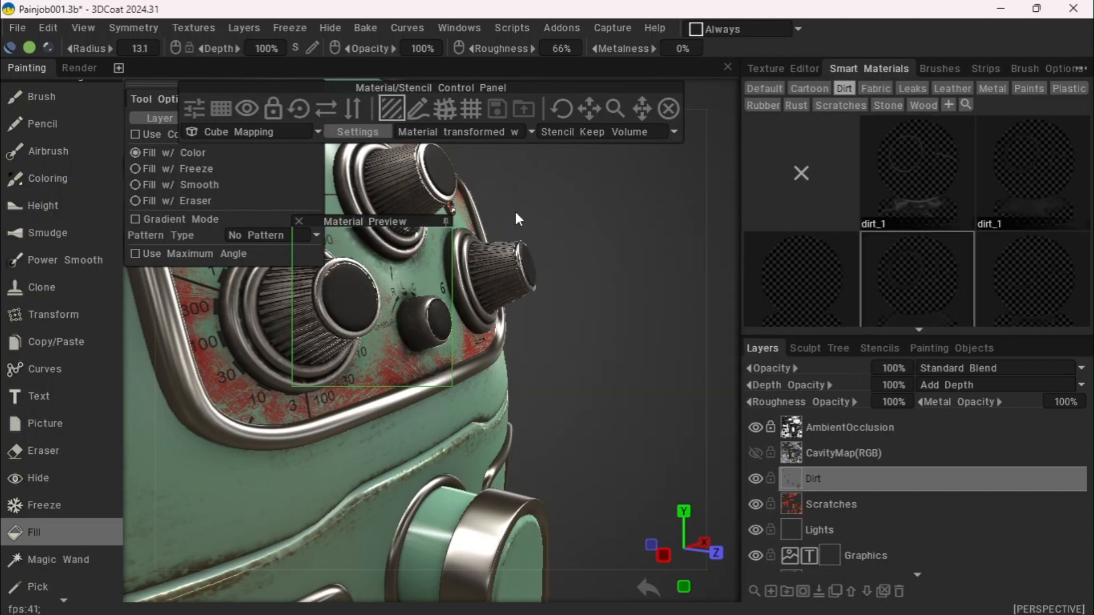
{"action": "left_click", "coordinate": [445, 221]}
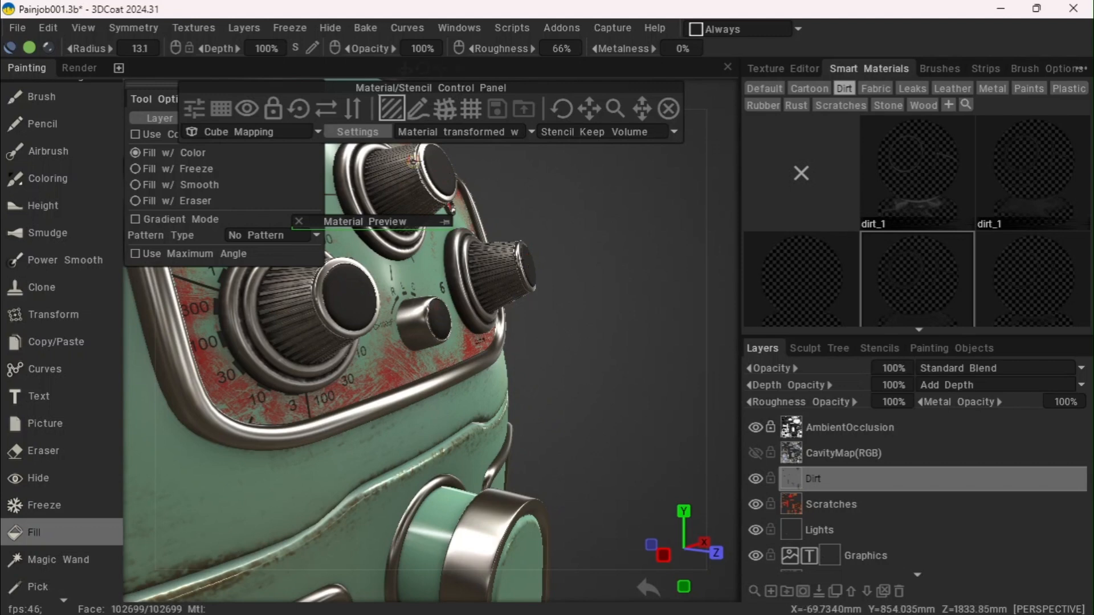
Check dirt_2 around the control panel and fill the panel's metal frame with it on the Dirt layer
{"action": "mouse_move", "coordinate": [458, 73]}
{"action": "left_mouse_down"}
{"action": "mouse_move", "coordinate": [442, 69]}
{"action": "mouse_move", "coordinate": [454, 68]}
{"action": "left_mouse_up"}
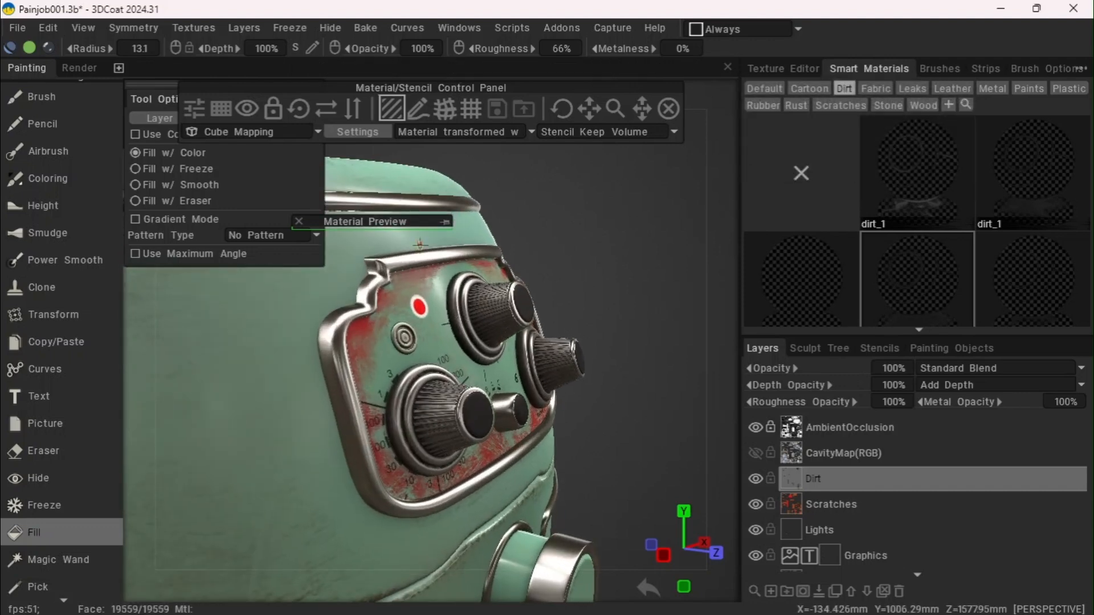
{"action": "left_click", "coordinate": [447, 222]}
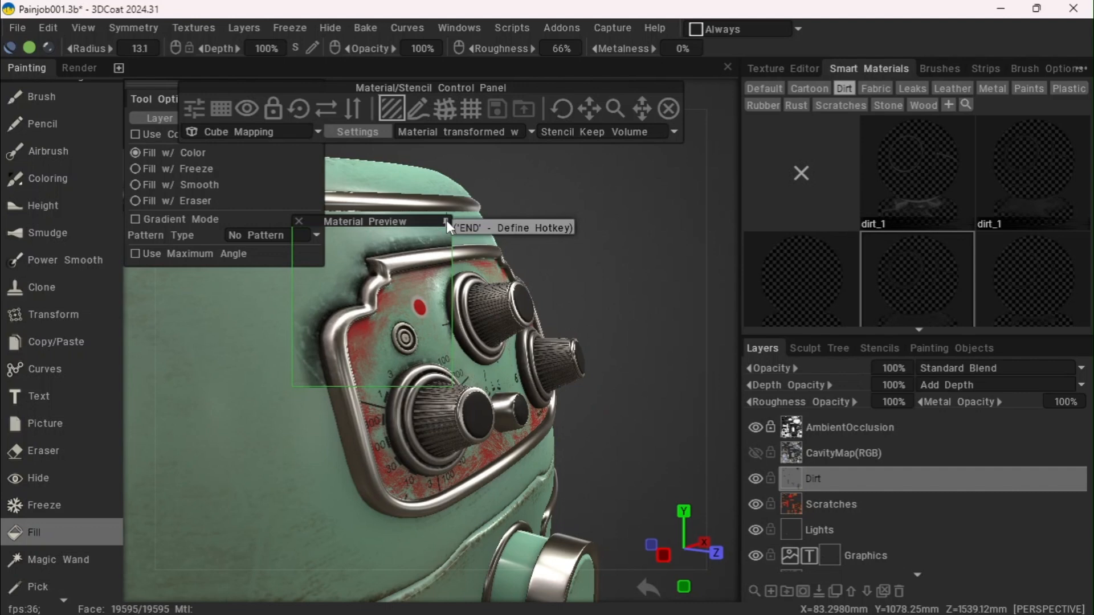
{"action": "left_click", "coordinate": [446, 224]}
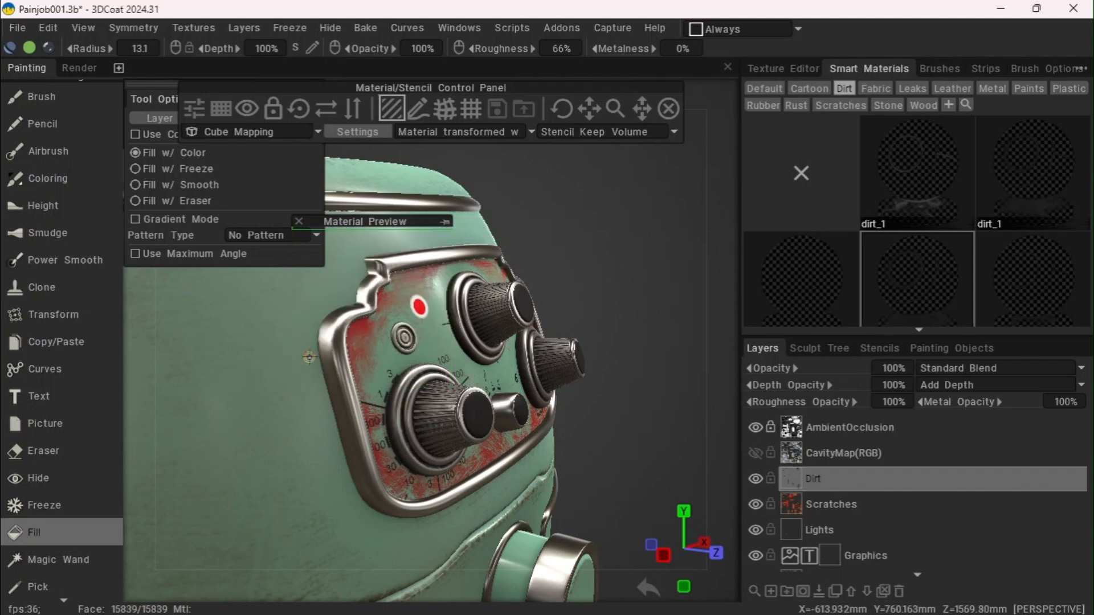
{"action": "left_click", "coordinate": [341, 374]}
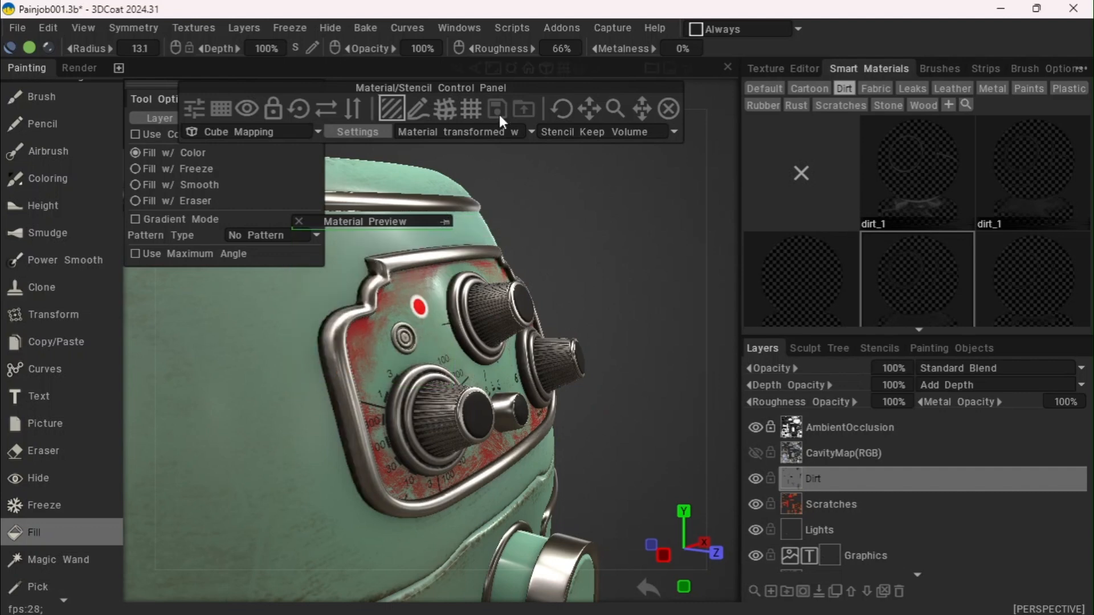
Preview dirt_2 on the metal trim of the drawer front and hide the preview again
{"action": "mouse_move", "coordinate": [462, 72]}
{"action": "left_mouse_down"}
{"action": "mouse_move", "coordinate": [449, 73]}
{"action": "mouse_move", "coordinate": [459, 80]}
{"action": "mouse_move", "coordinate": [459, 69]}
{"action": "left_mouse_up"}
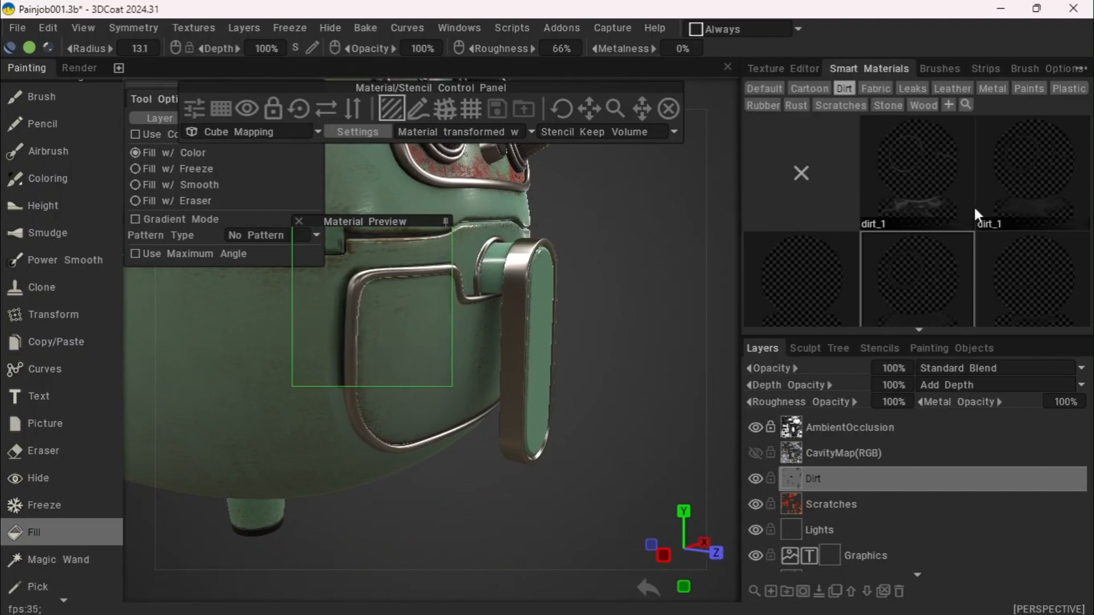
{"action": "mouse_move", "coordinate": [973, 212]}
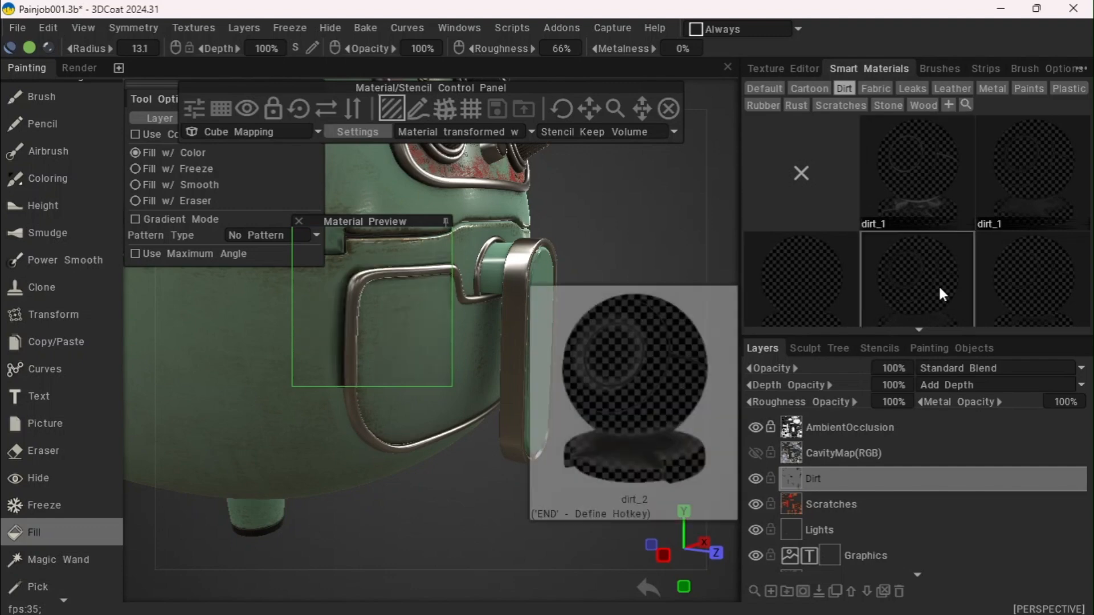
{"action": "left_click", "coordinate": [446, 222]}
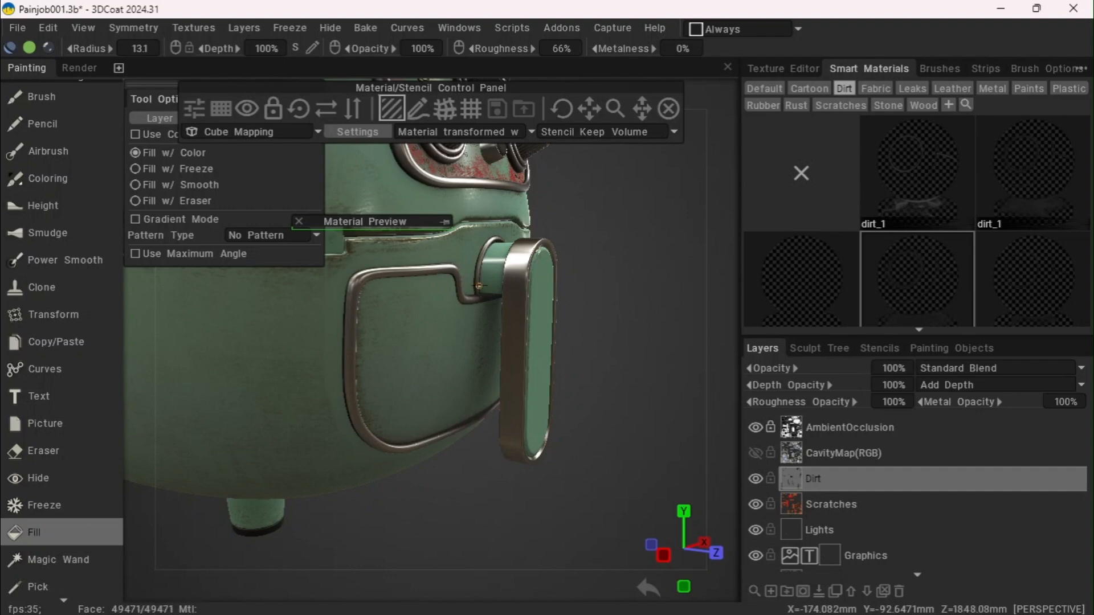
{"action": "left_click_drag", "start_coordinate": [630, 247], "coordinate": [706, 280]}
Choose the first dirt_1 smart material and place its preview over the drawer handle
{"action": "left_click", "coordinate": [873, 187]}
{"action": "left_click_drag", "start_coordinate": [672, 249], "coordinate": [580, 237]}
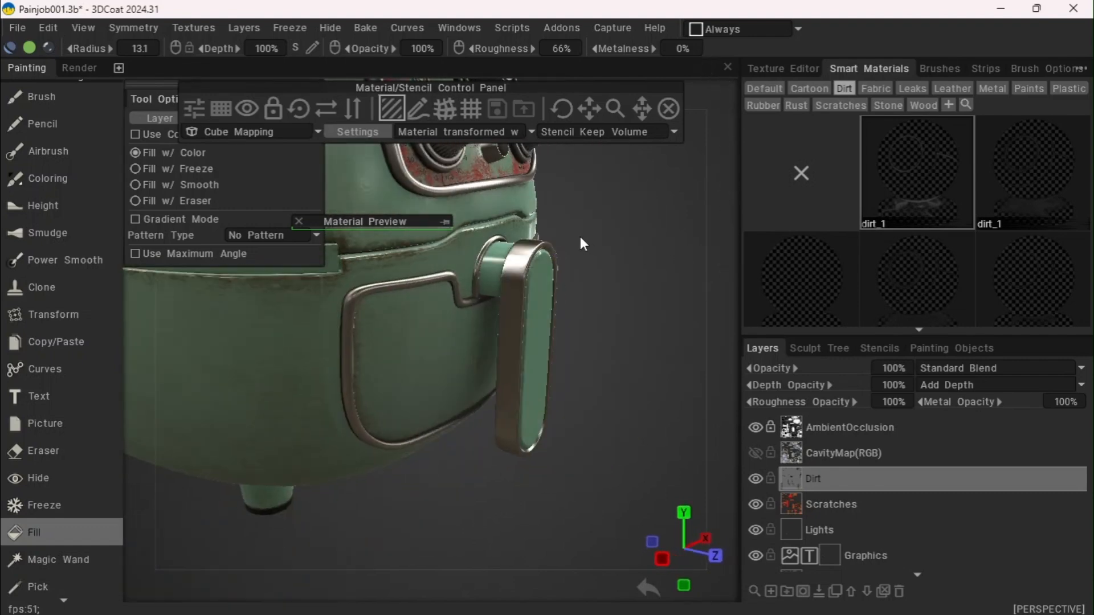
{"action": "left_click_drag", "start_coordinate": [373, 221], "coordinate": [457, 226]}
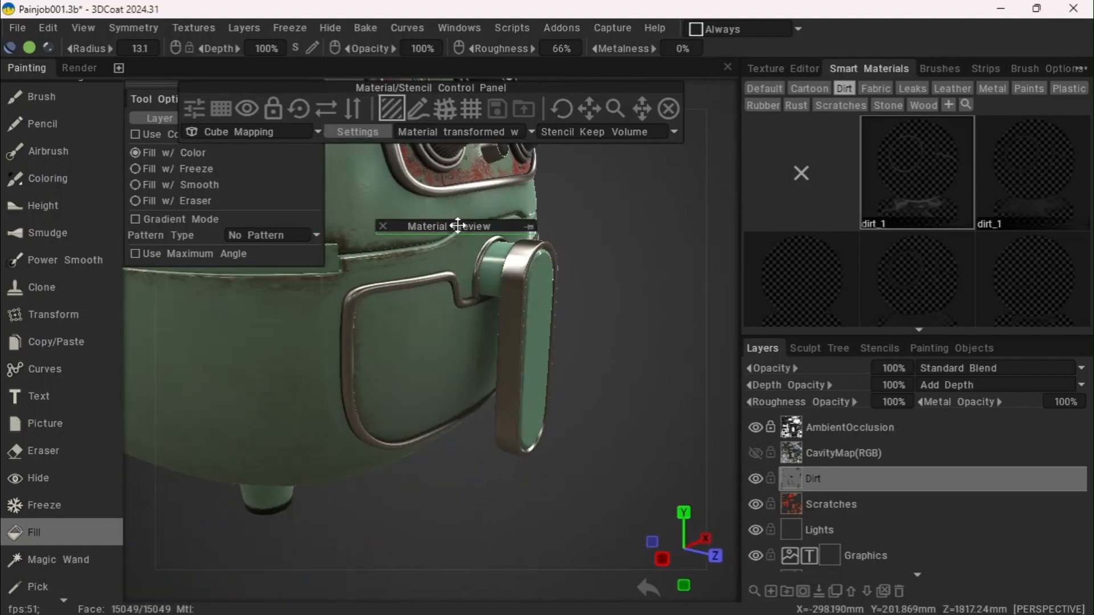
{"action": "left_click", "coordinate": [530, 227]}
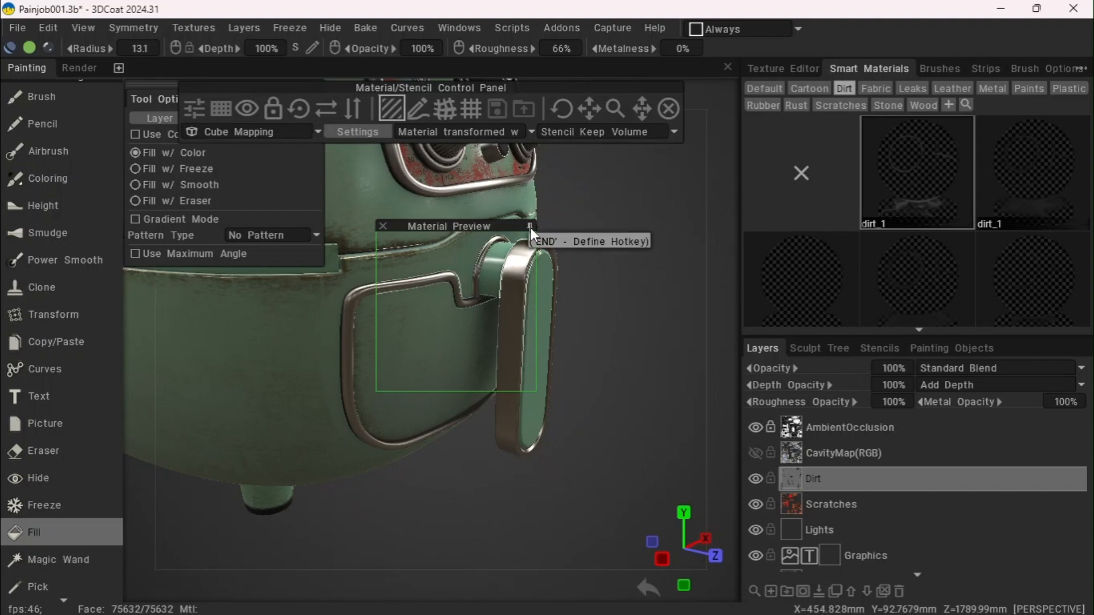
{"action": "left_click_drag", "start_coordinate": [621, 238], "coordinate": [549, 211]}
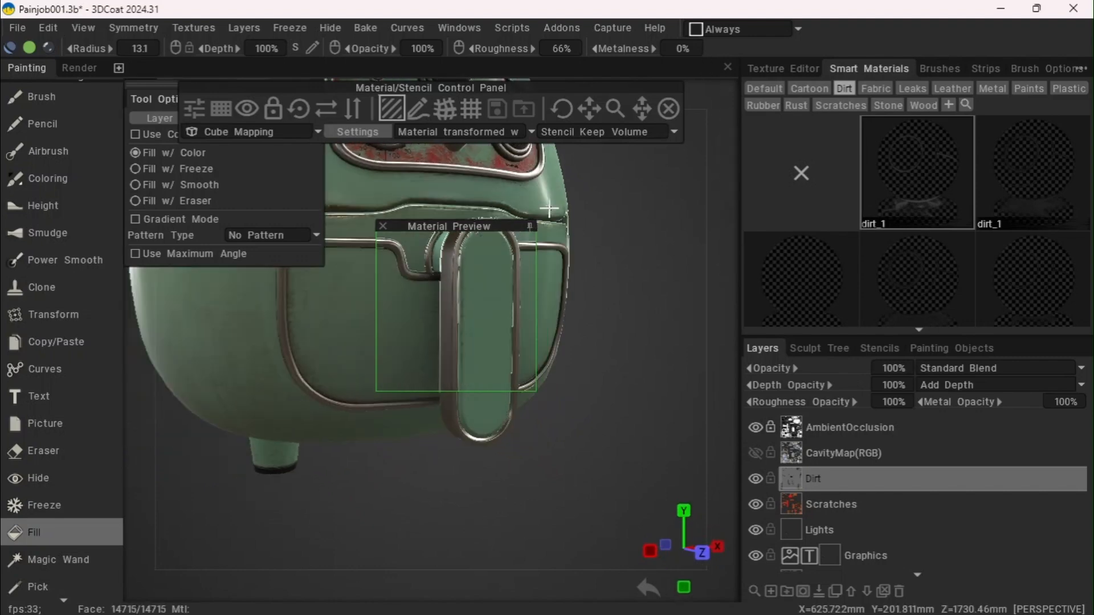
Compare the second dirt_1 and the dirt material below the empty slot on the drawer handle
{"action": "left_click", "coordinate": [1003, 174]}
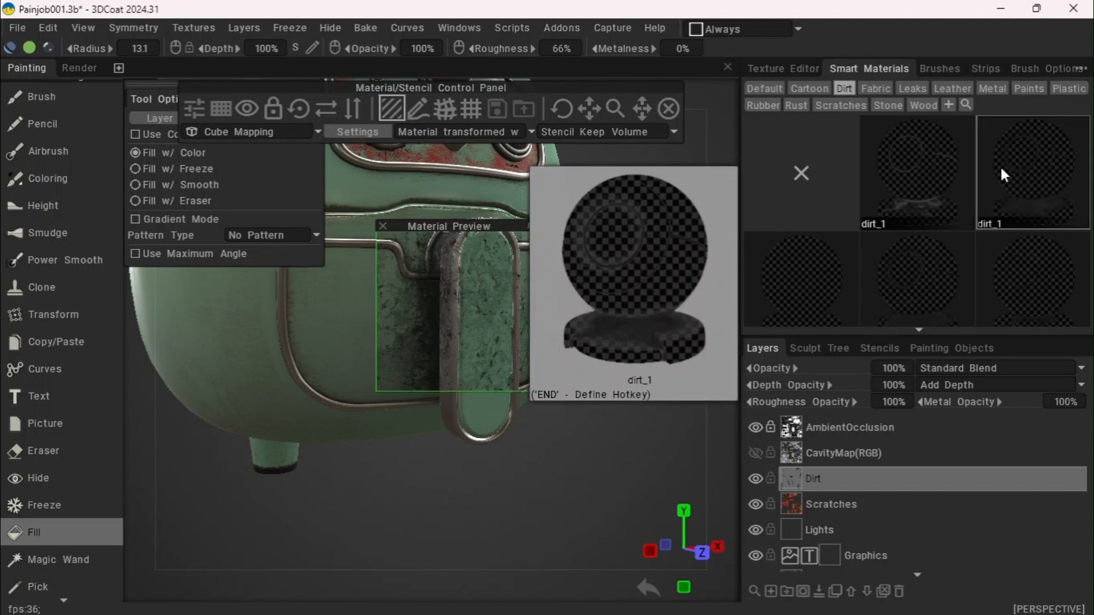
{"action": "left_click", "coordinate": [770, 267]}
{"action": "left_click_drag", "start_coordinate": [593, 207], "coordinate": [652, 245]}
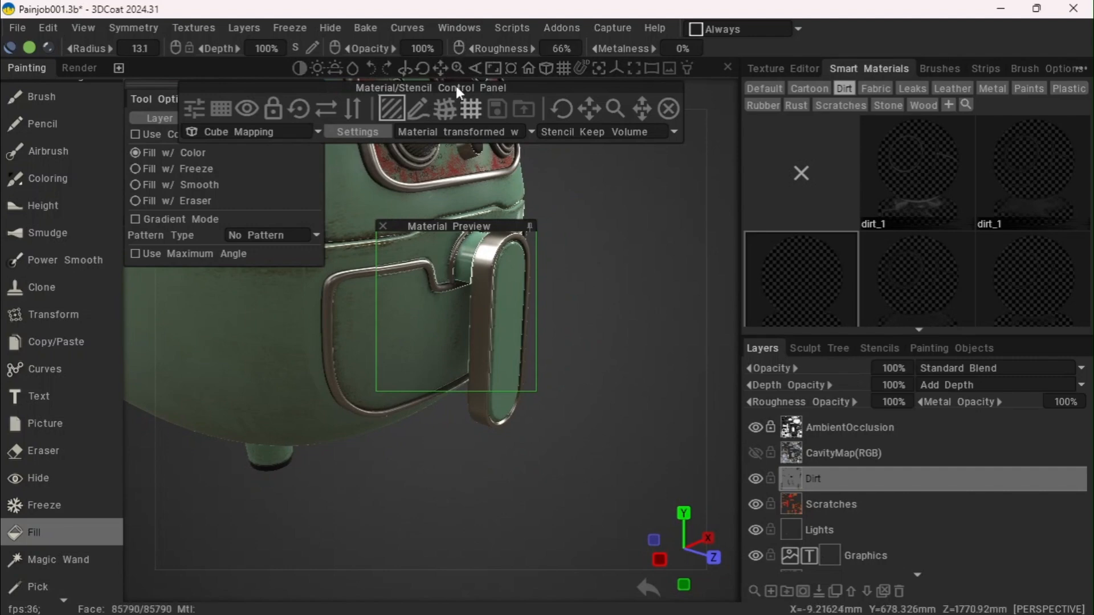
{"action": "left_click_drag", "start_coordinate": [440, 65], "coordinate": [404, 91]}
{"action": "left_click_drag", "start_coordinate": [457, 69], "coordinate": [478, 76]}
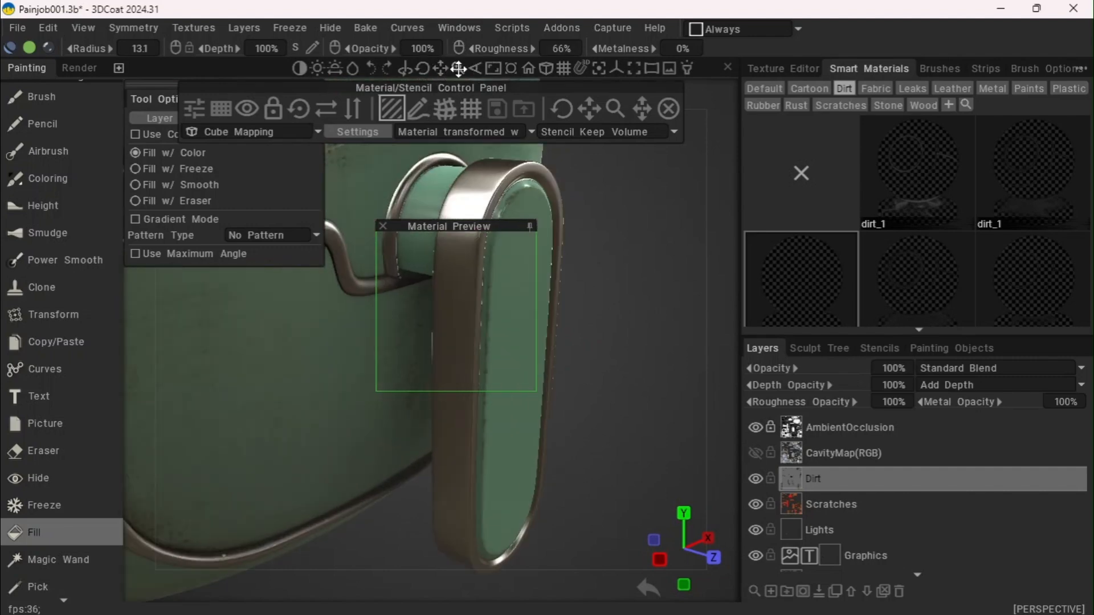
Choose the first dirt_1 material for the drawer handle's metal rim and turn off the preview
{"action": "left_click", "coordinate": [922, 182]}
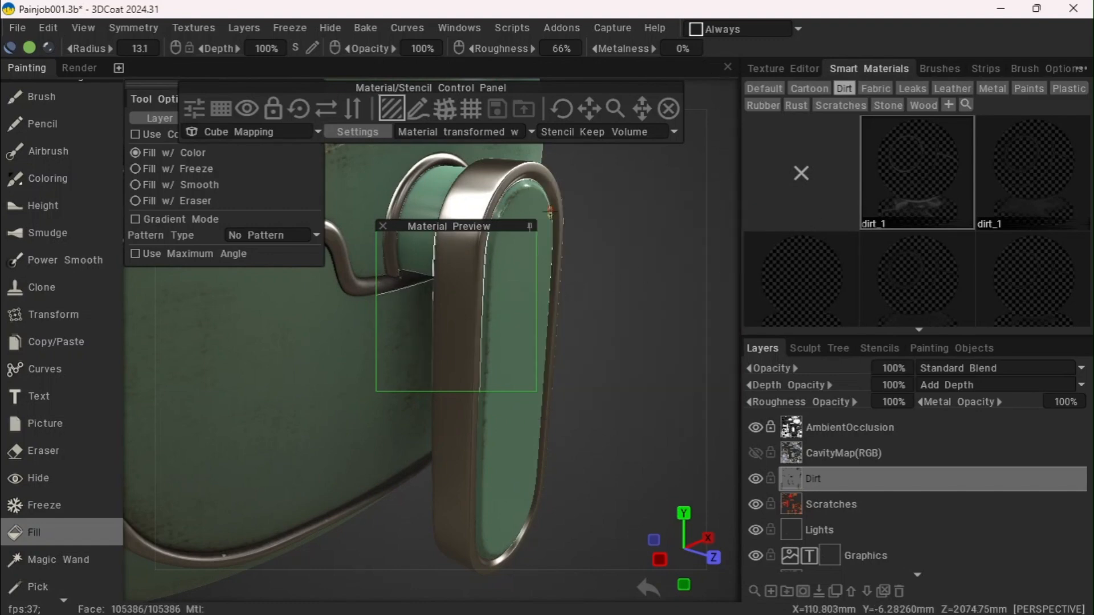
{"action": "left_click", "coordinate": [530, 226]}
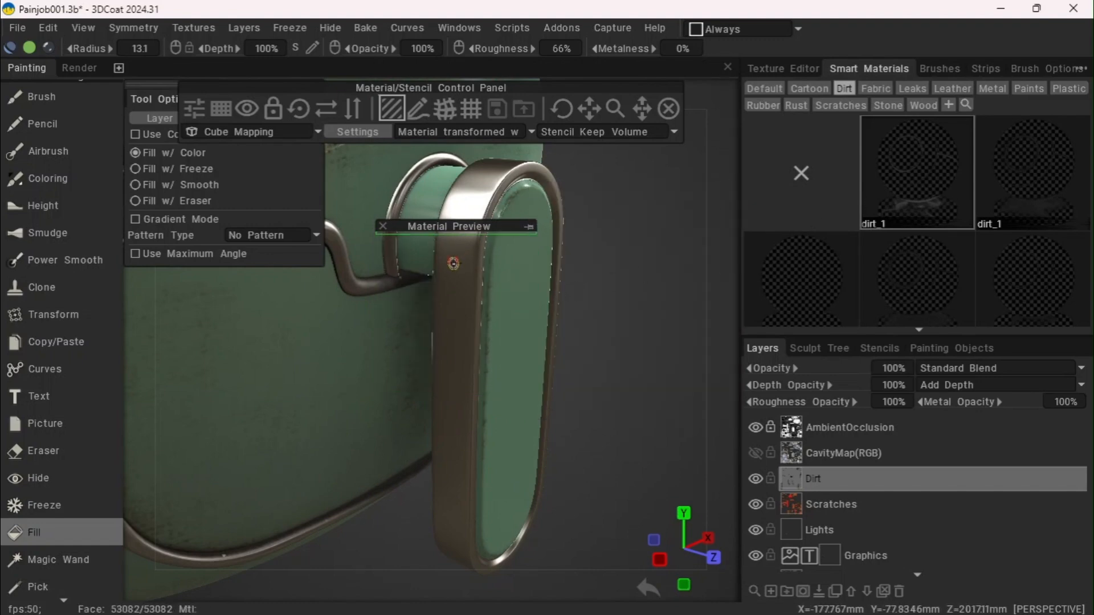
{"action": "mouse_move", "coordinate": [612, 363]}
{"action": "left_mouse_down"}
{"action": "mouse_move", "coordinate": [657, 286]}
{"action": "mouse_move", "coordinate": [669, 311]}
{"action": "mouse_move", "coordinate": [665, 269]}
{"action": "mouse_move", "coordinate": [650, 273]}
{"action": "left_mouse_up"}
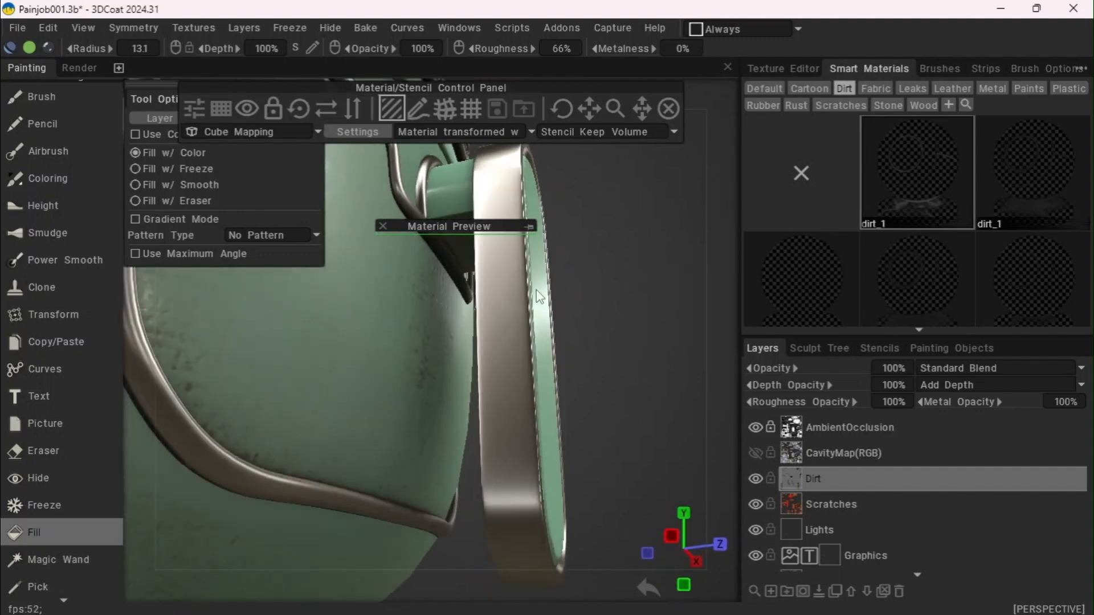
{"action": "left_click_drag", "start_coordinate": [627, 379], "coordinate": [638, 462]}
On the Scratches layer, choose the second scratches_dark_metal smart material and preview it on the drawer handle's metal rim
{"action": "left_click", "coordinate": [828, 502]}
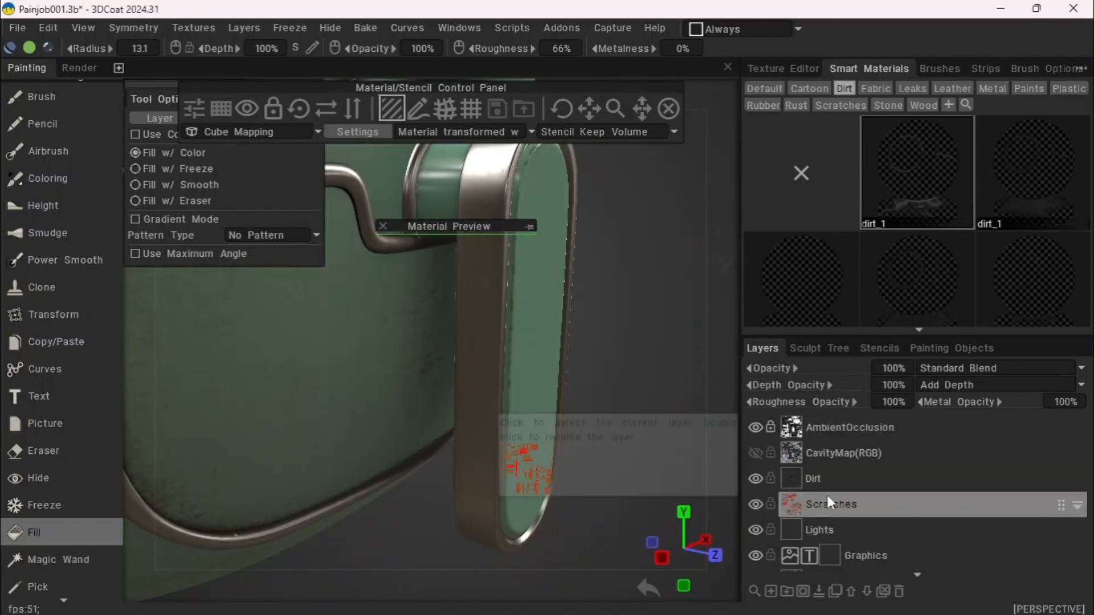
{"action": "left_click", "coordinate": [841, 106]}
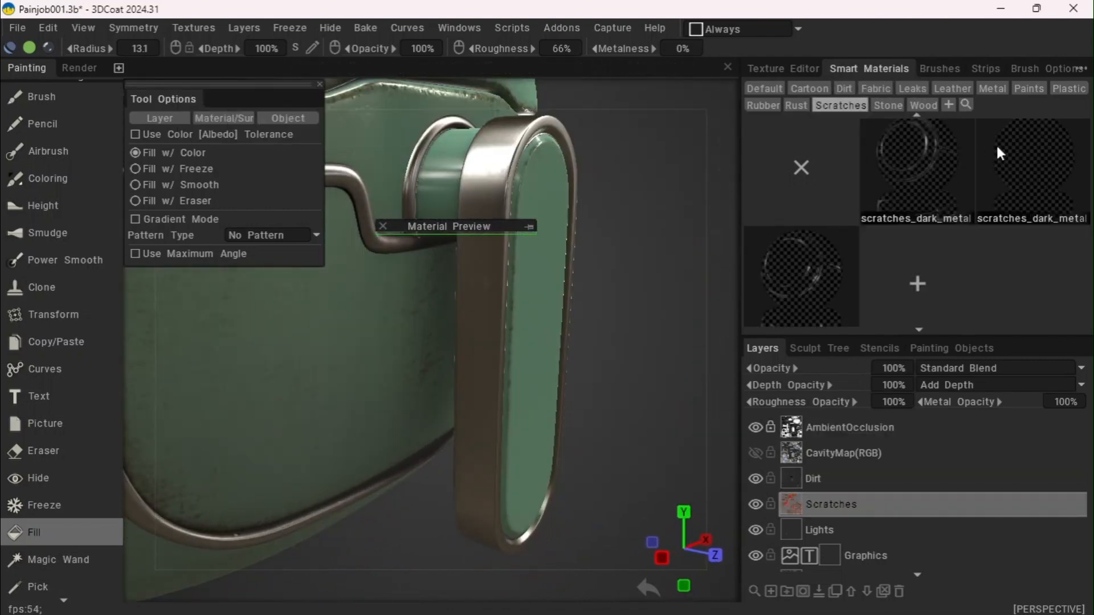
{"action": "left_click", "coordinate": [529, 227]}
{"action": "left_click_drag", "start_coordinate": [454, 225], "coordinate": [454, 123]}
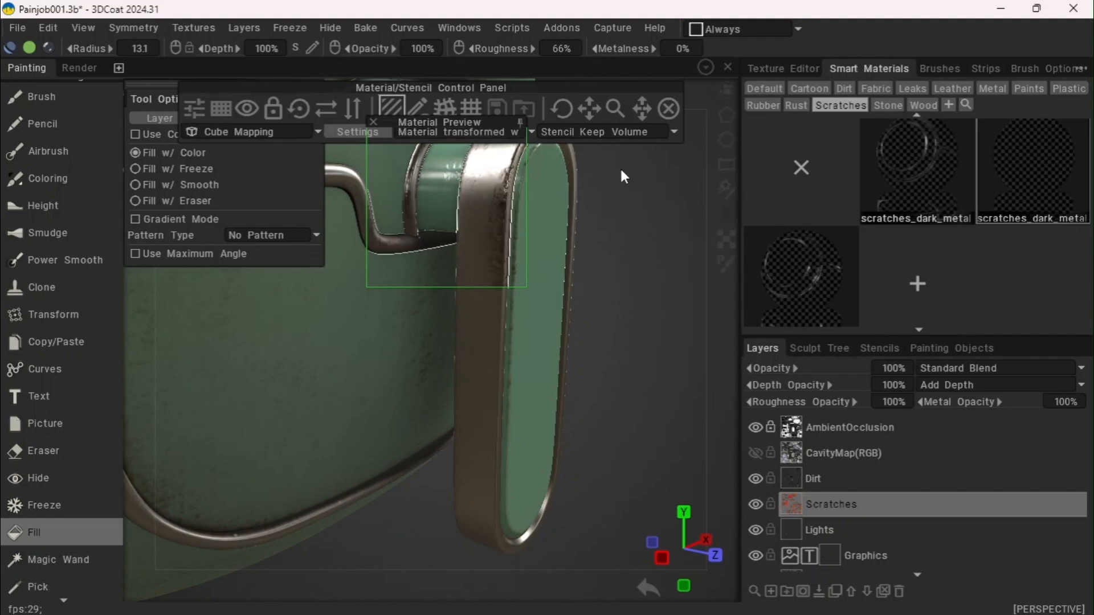
{"action": "left_click", "coordinate": [519, 122]}
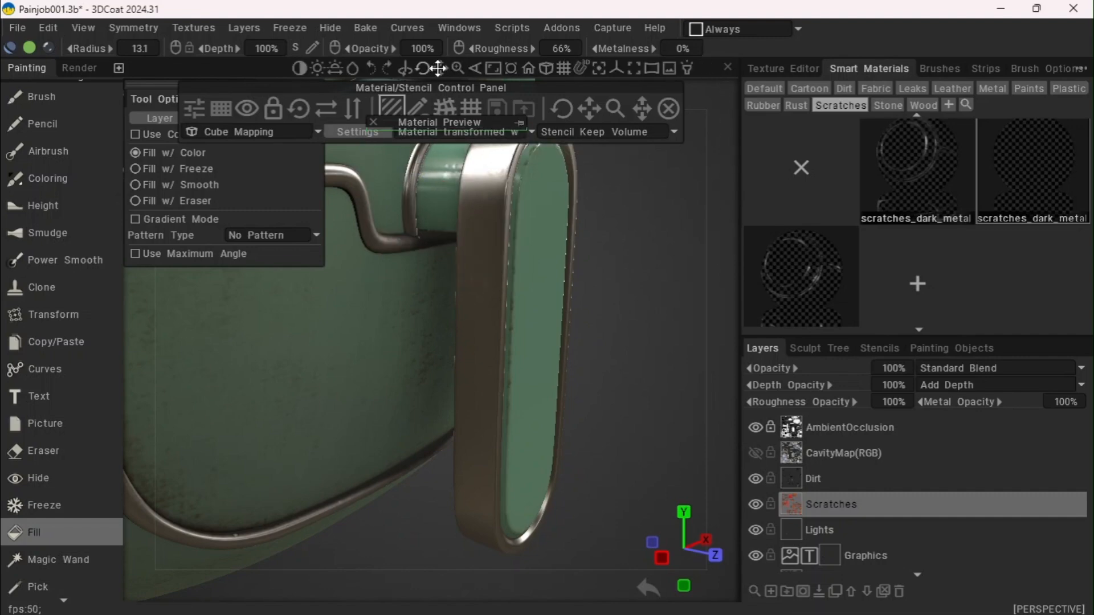
Choose the dirt smart material below the first dirt_1, preview it on the metal trim under the lid, and turn off the preview
{"action": "left_click_drag", "start_coordinate": [457, 69], "coordinate": [457, 69]}
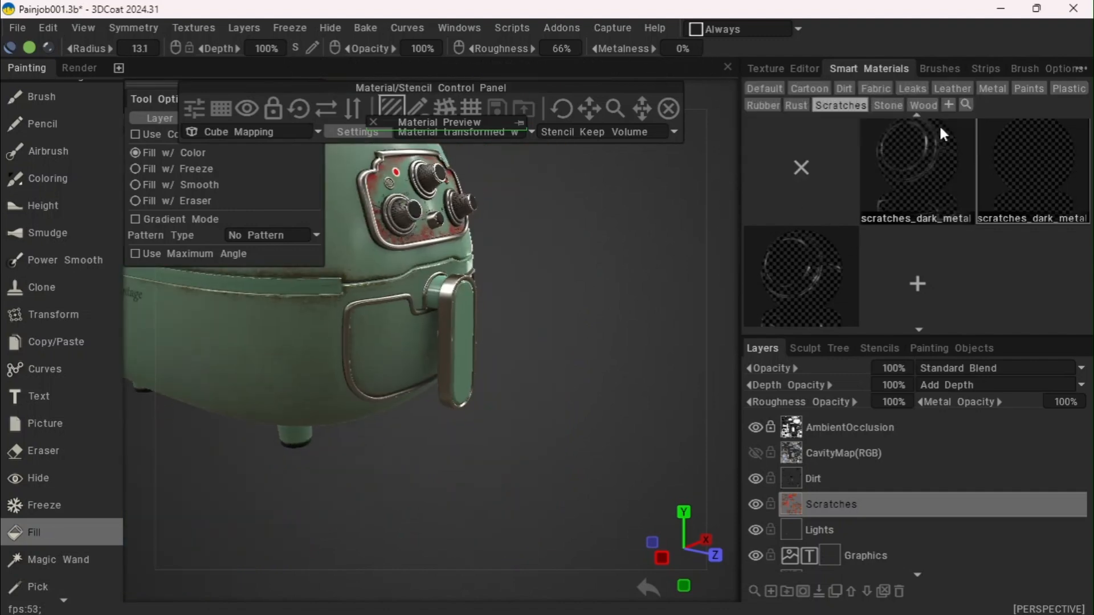
{"action": "left_click", "coordinate": [844, 88]}
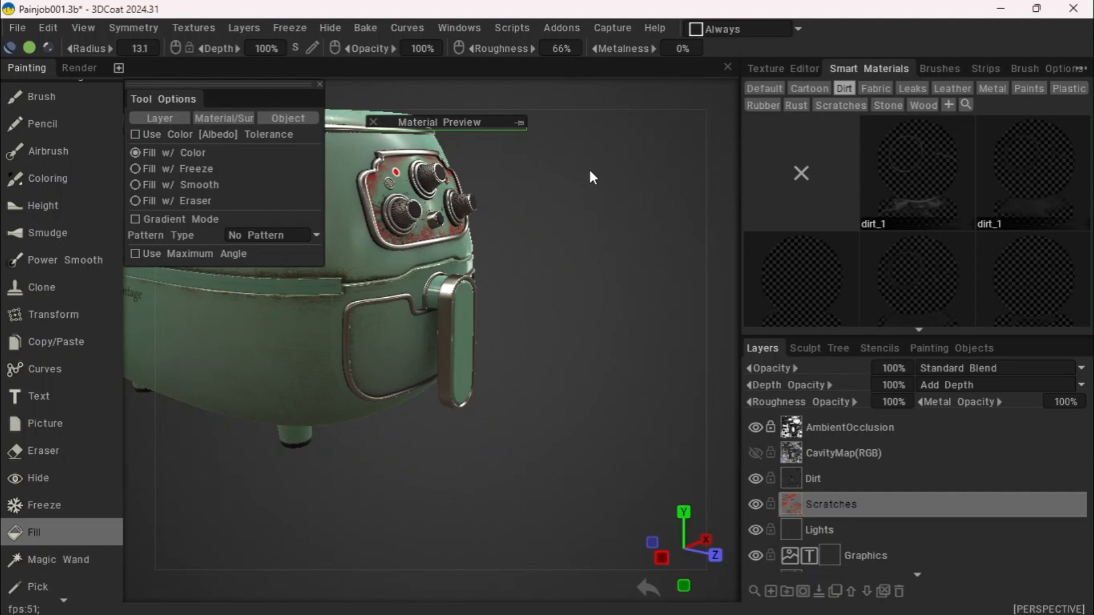
{"action": "left_click", "coordinate": [903, 257]}
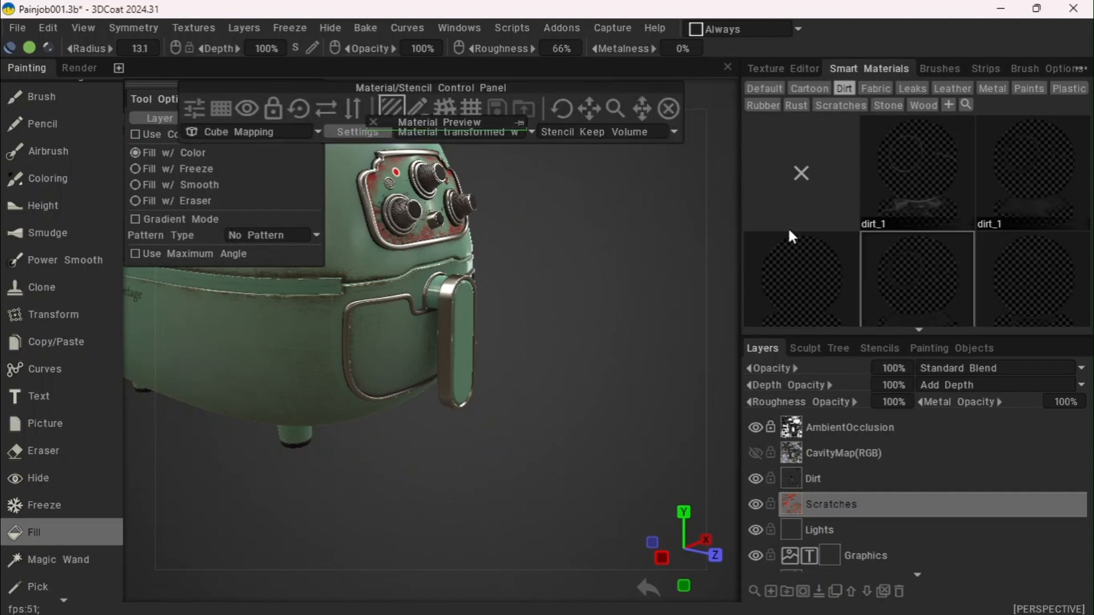
{"action": "mouse_move", "coordinate": [440, 69]}
{"action": "left_mouse_down"}
{"action": "mouse_move", "coordinate": [448, 80]}
{"action": "mouse_move", "coordinate": [443, 70]}
{"action": "mouse_move", "coordinate": [456, 70]}
{"action": "left_mouse_up"}
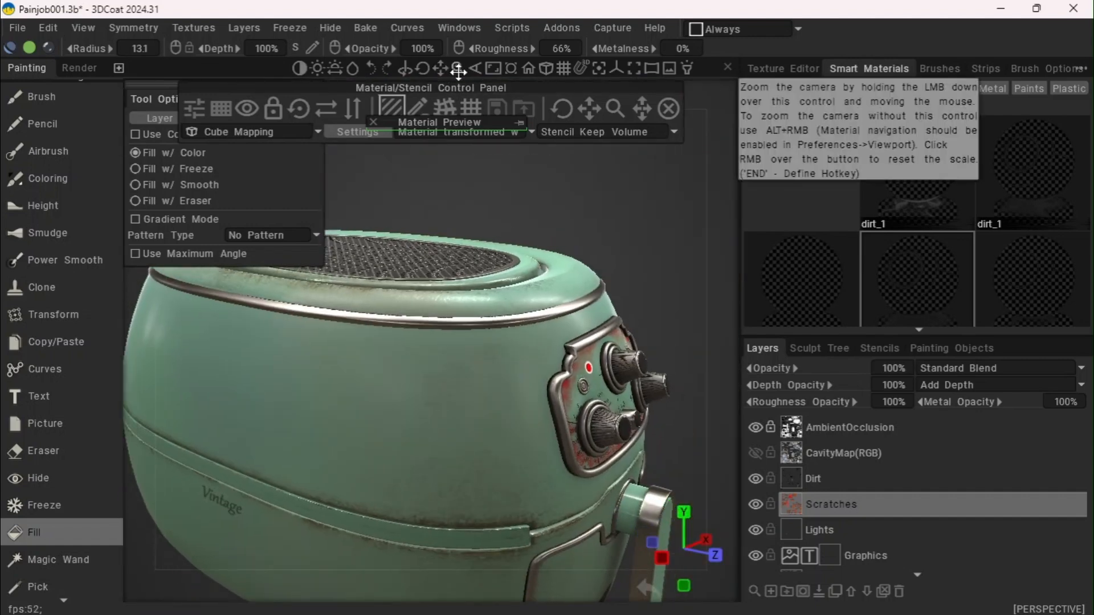
{"action": "left_click_drag", "start_coordinate": [450, 121], "coordinate": [439, 235]}
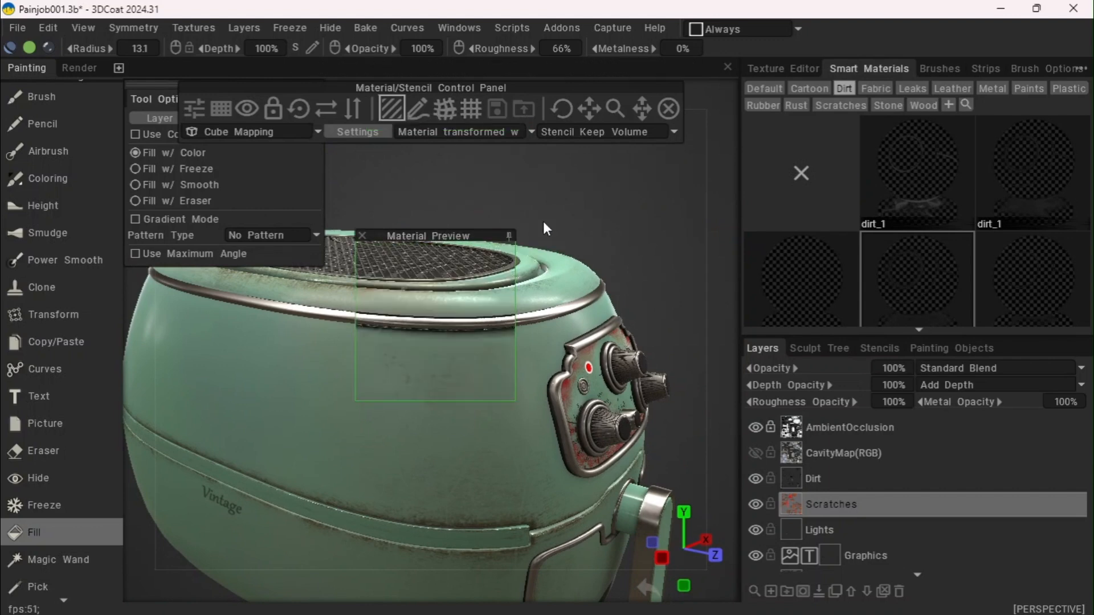
{"action": "left_click", "coordinate": [509, 237]}
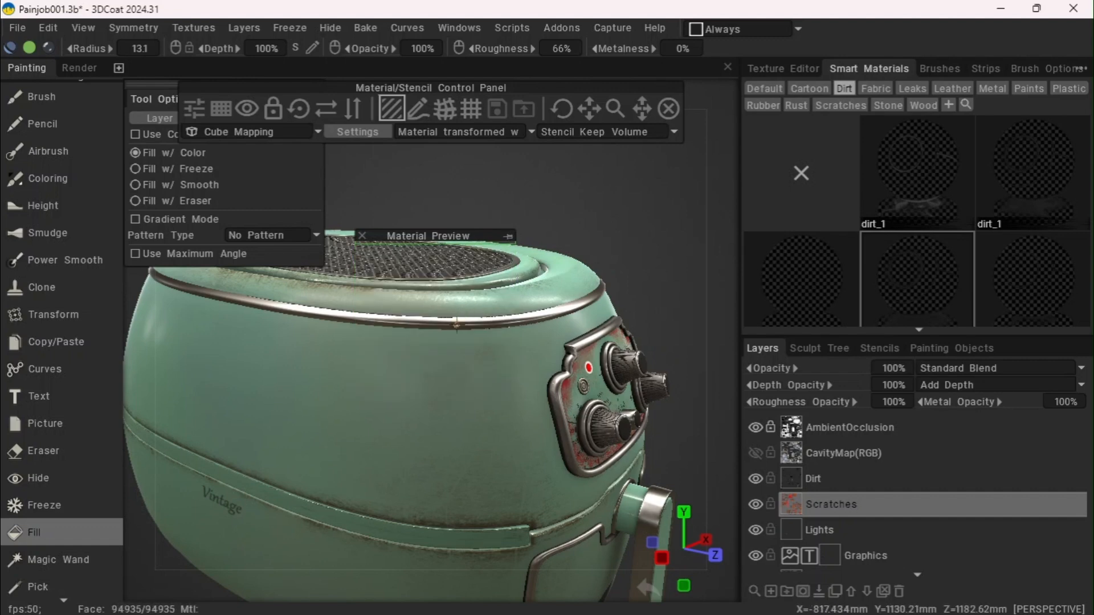
Preview the chosen dirt material on the top grille and its metal rim, and turn the preview off
{"action": "left_click_drag", "start_coordinate": [608, 230], "coordinate": [392, 230]}
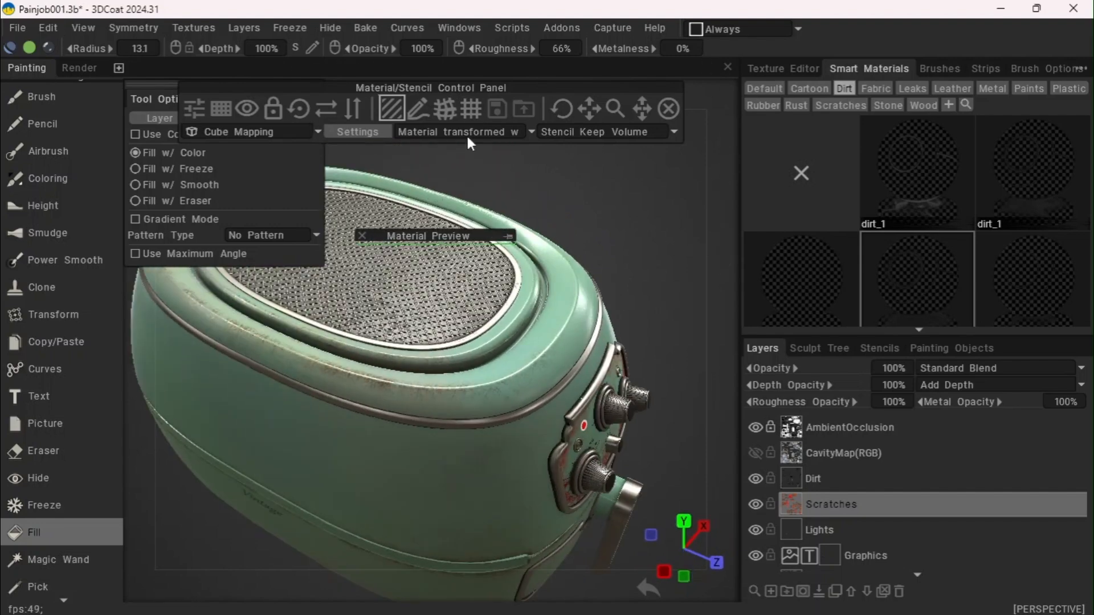
{"action": "left_click_drag", "start_coordinate": [443, 69], "coordinate": [456, 67]}
{"action": "left_click", "coordinate": [510, 234]}
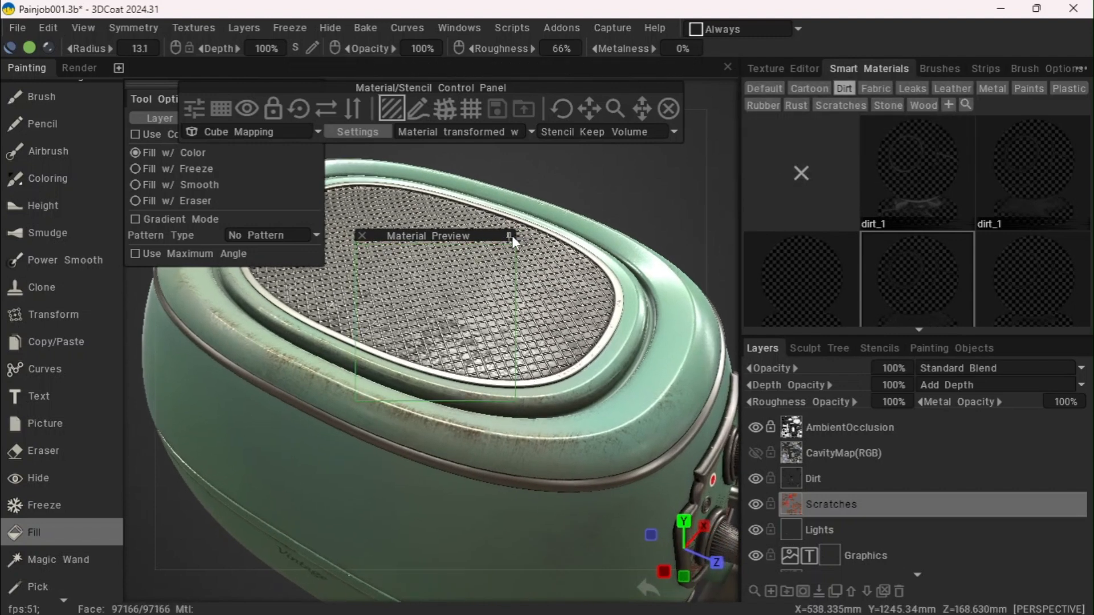
{"action": "left_click", "coordinate": [510, 235]}
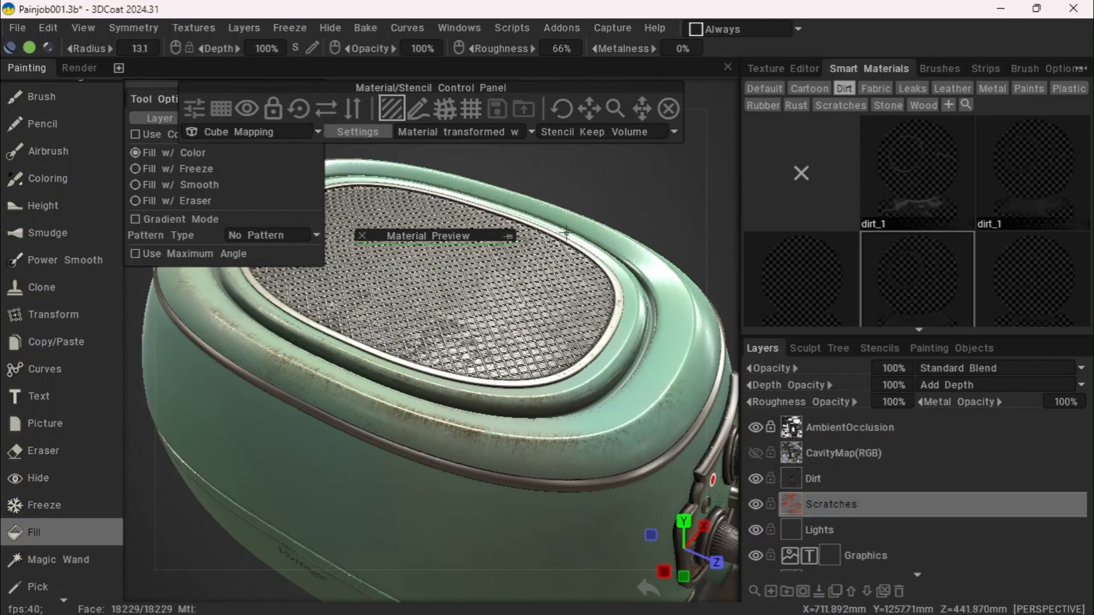
Examine the dirt and wear on the air fryer's lid, sides, front, underside and feet from all directions
{"action": "left_click_drag", "start_coordinate": [599, 169], "coordinate": [644, 149]}
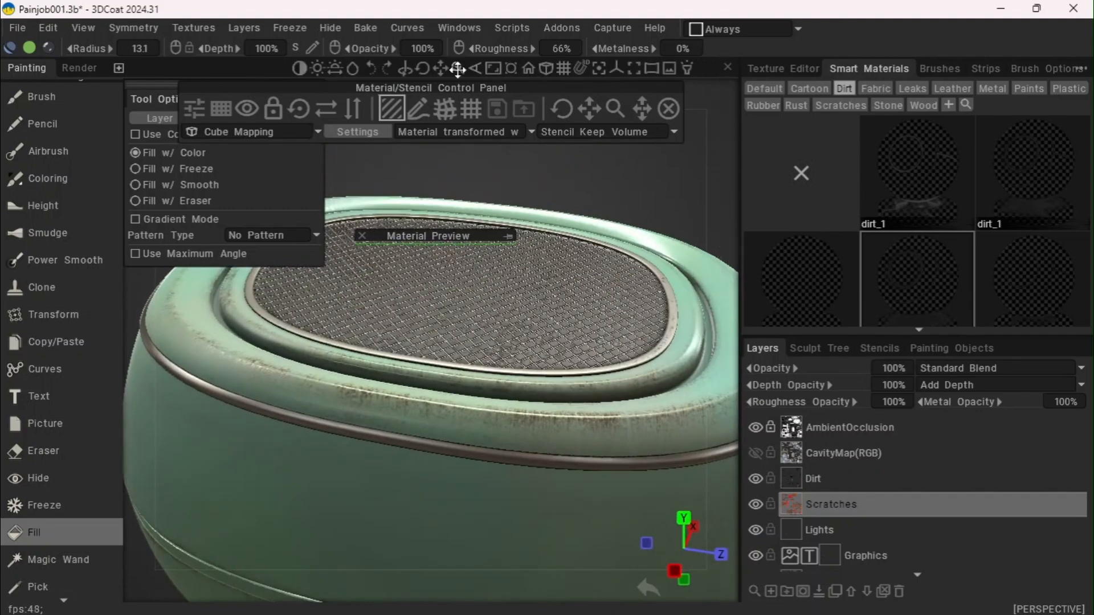
{"action": "left_click_drag", "start_coordinate": [458, 70], "coordinate": [456, 68]}
{"action": "left_click_drag", "start_coordinate": [234, 353], "coordinate": [299, 262]}
{"action": "left_click_drag", "start_coordinate": [529, 178], "coordinate": [436, 199]}
{"action": "left_click_drag", "start_coordinate": [436, 71], "coordinate": [435, 70]}
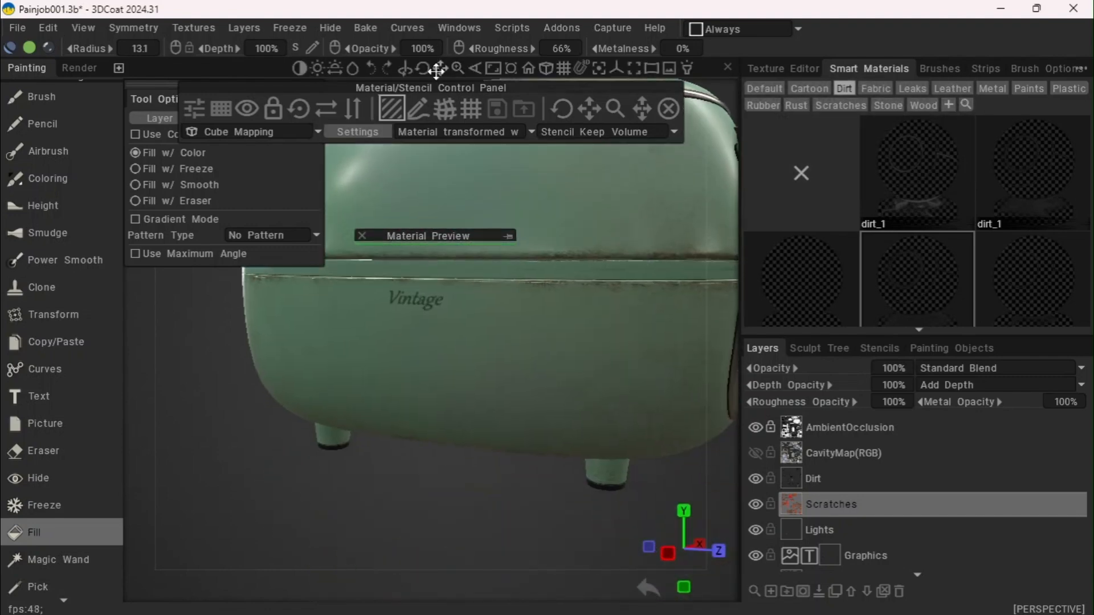
{"action": "left_click_drag", "start_coordinate": [403, 488], "coordinate": [365, 379]}
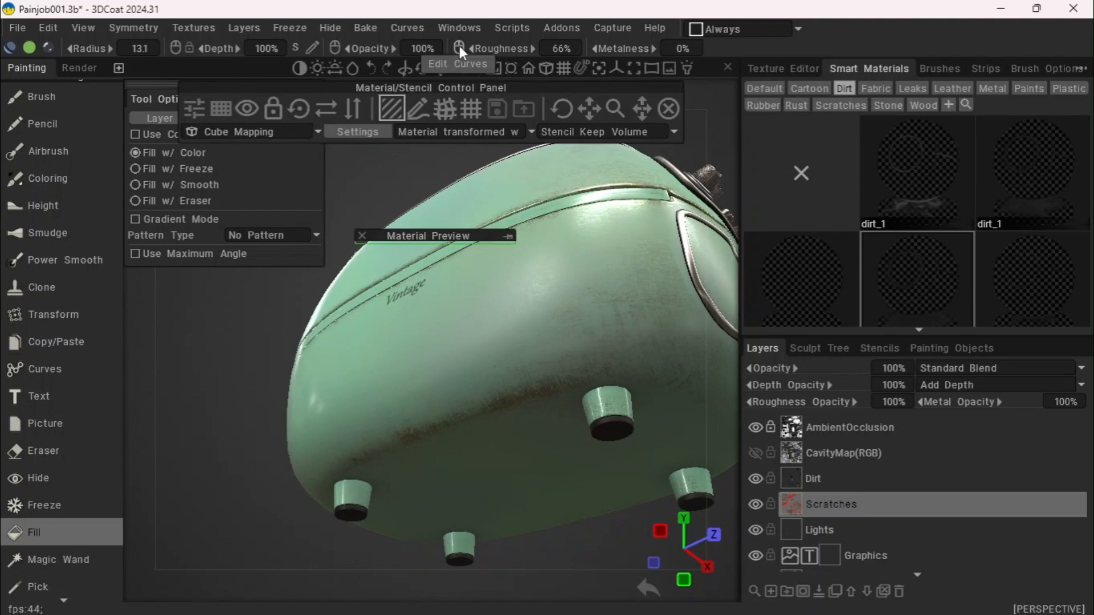
{"action": "left_click_drag", "start_coordinate": [443, 68], "coordinate": [425, 478]}
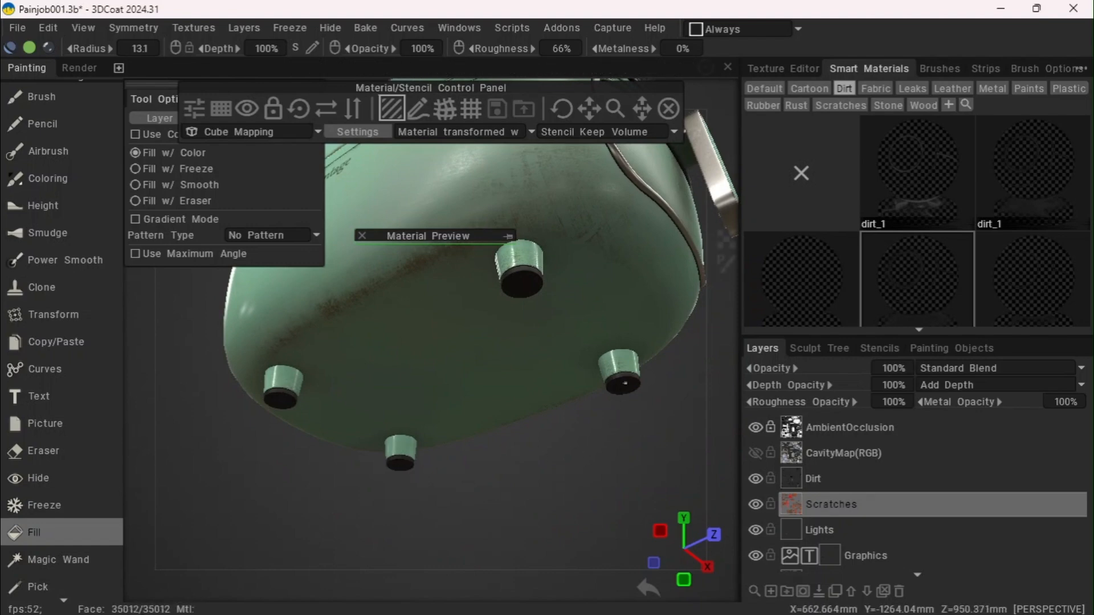
{"action": "mouse_move", "coordinate": [440, 67]}
{"action": "left_mouse_down"}
{"action": "mouse_move", "coordinate": [457, 66]}
{"action": "mouse_move", "coordinate": [426, 68]}
{"action": "left_mouse_up"}
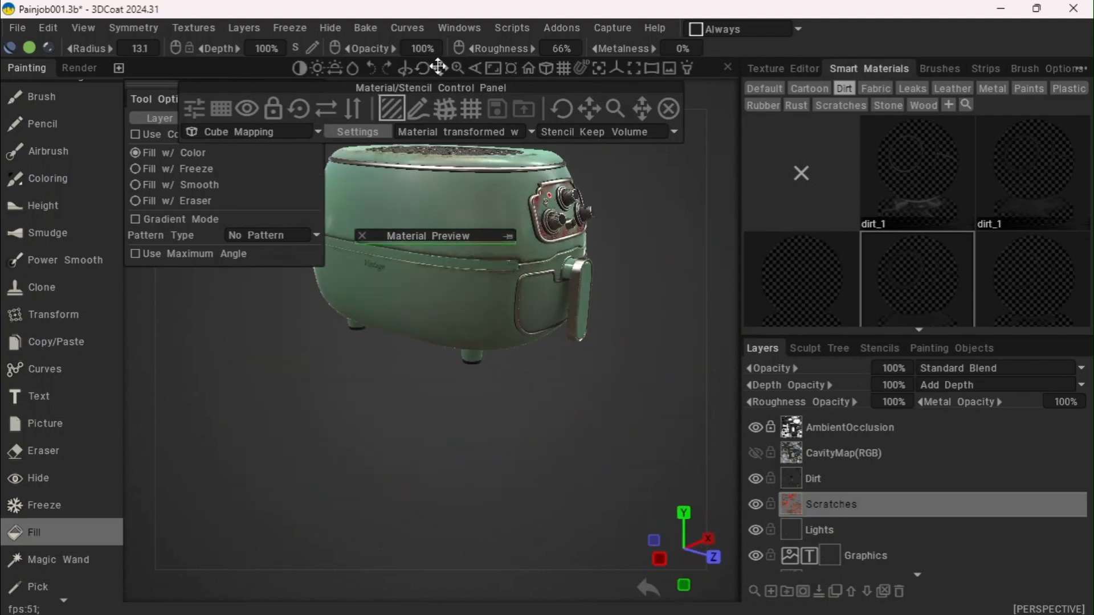
{"action": "left_click_drag", "start_coordinate": [442, 66], "coordinate": [442, 67]}
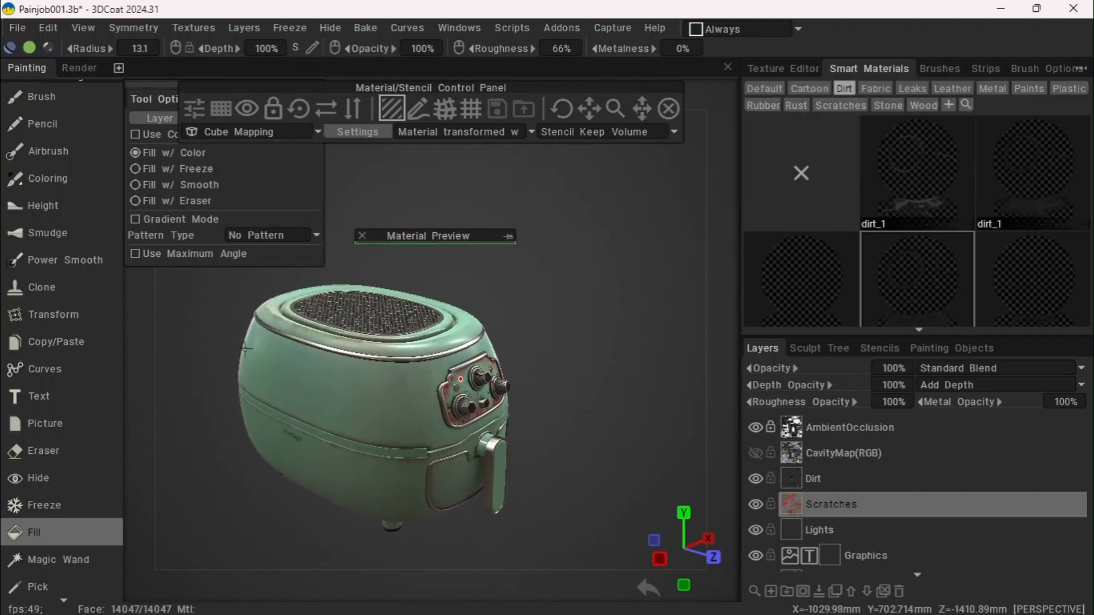
{"action": "left_click_drag", "start_coordinate": [203, 386], "coordinate": [212, 362]}
{"action": "left_click_drag", "start_coordinate": [570, 319], "coordinate": [439, 304]}
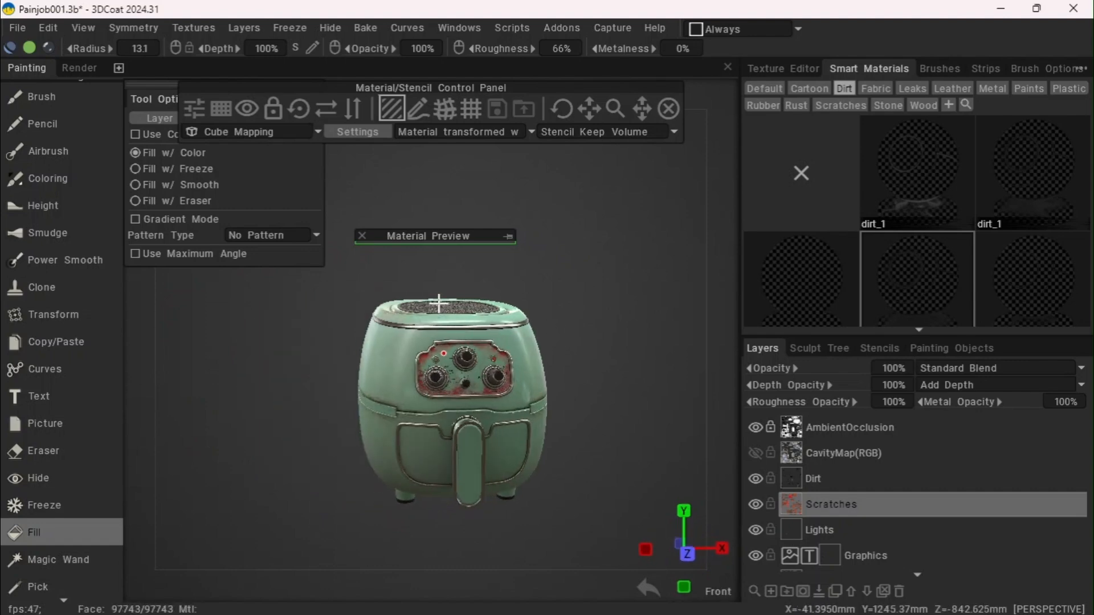
{"action": "left_click_drag", "start_coordinate": [363, 285], "coordinate": [685, 323]}
{"action": "left_click_drag", "start_coordinate": [444, 73], "coordinate": [455, 71]}
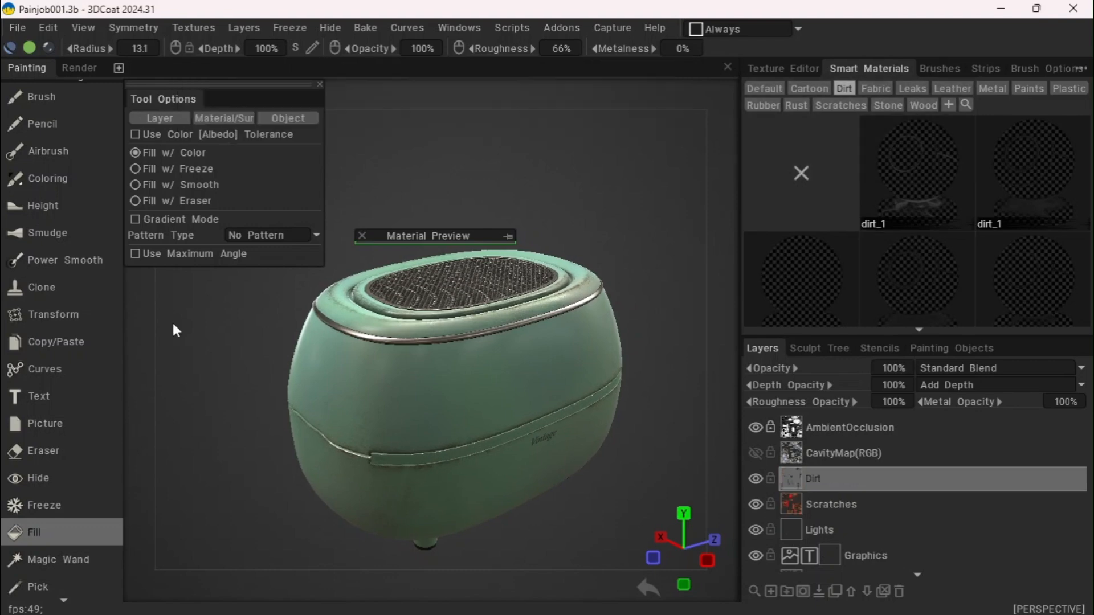
{"action": "left_click_drag", "start_coordinate": [207, 408], "coordinate": [167, 347]}
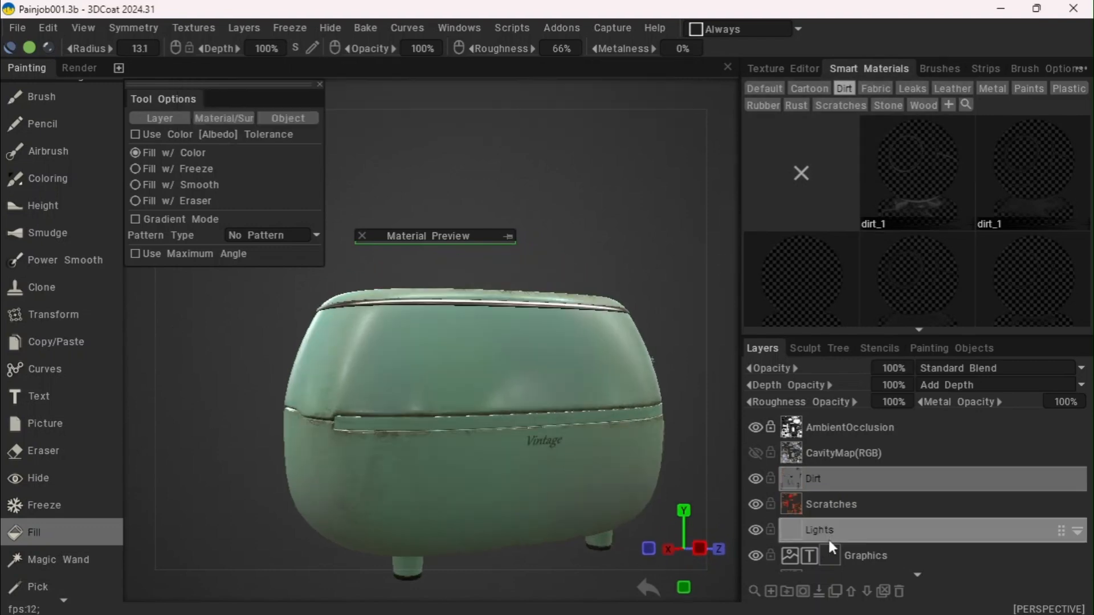
On the Graphics layer, start the Picture tool and replace its color texture with the sticker image
{"action": "scroll", "coordinate": [829, 538], "scroll_direction": "down", "scroll_amount": 1}
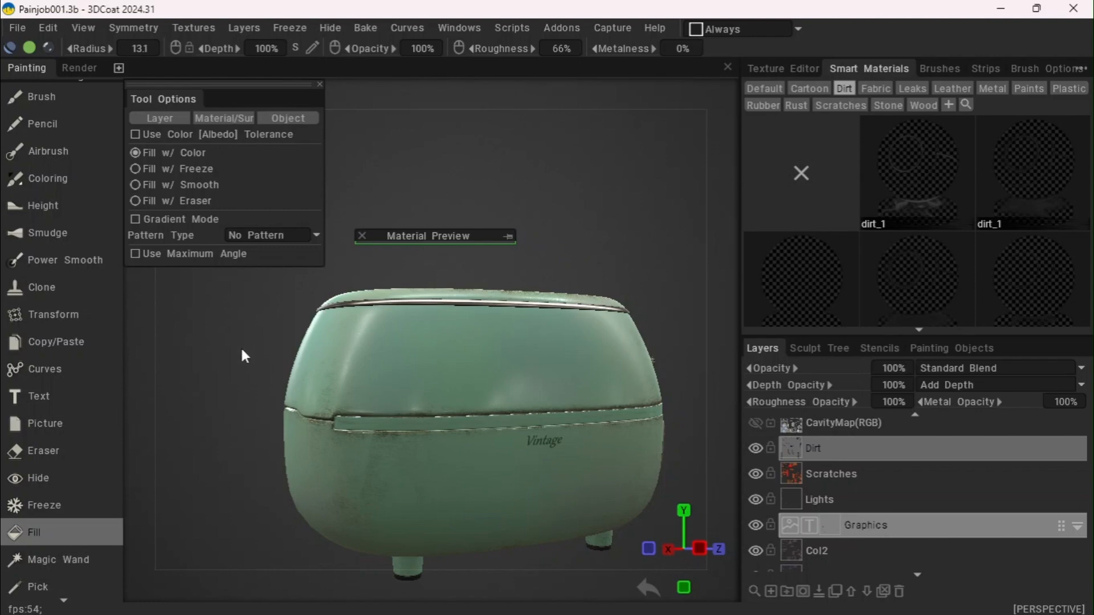
{"action": "left_click_drag", "start_coordinate": [244, 356], "coordinate": [313, 413]}
{"action": "left_click_drag", "start_coordinate": [442, 69], "coordinate": [465, 3]}
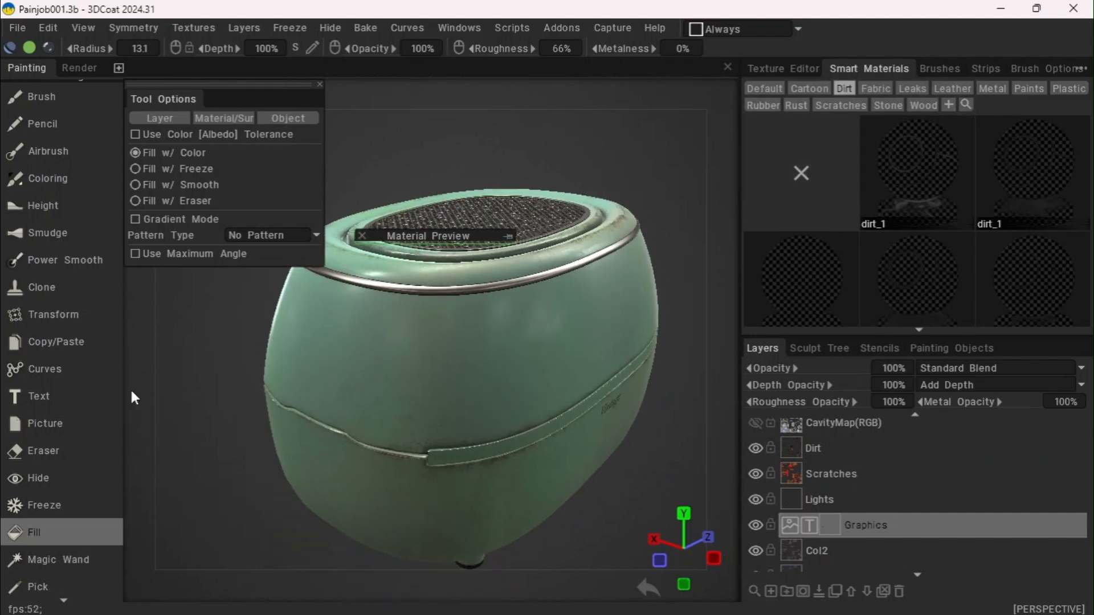
{"action": "left_click", "coordinate": [66, 422]}
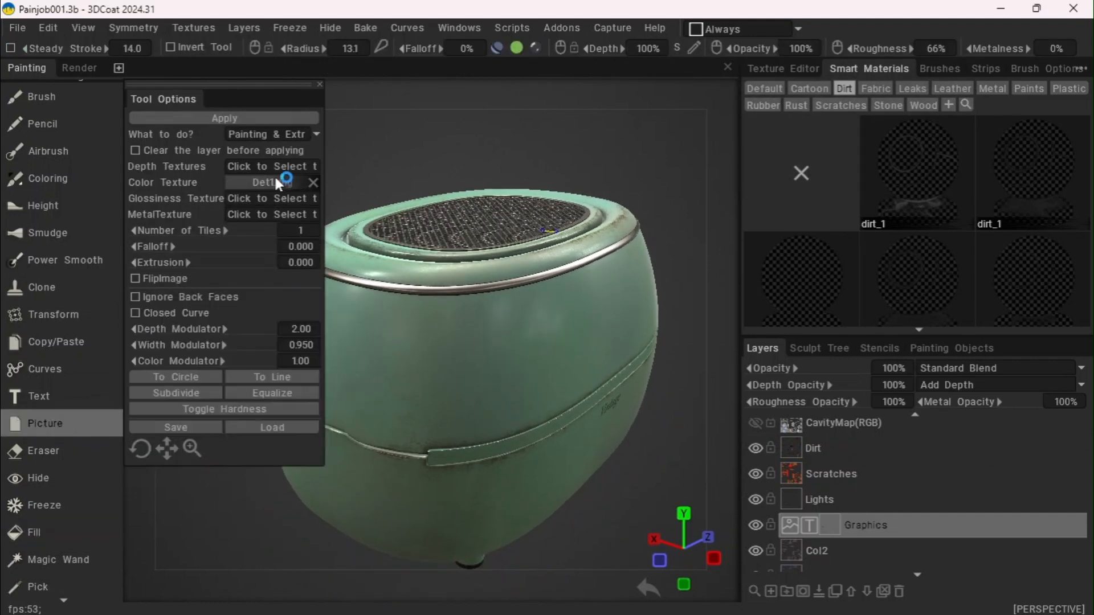
{"action": "left_click", "coordinate": [313, 183]}
{"action": "left_click", "coordinate": [262, 182]}
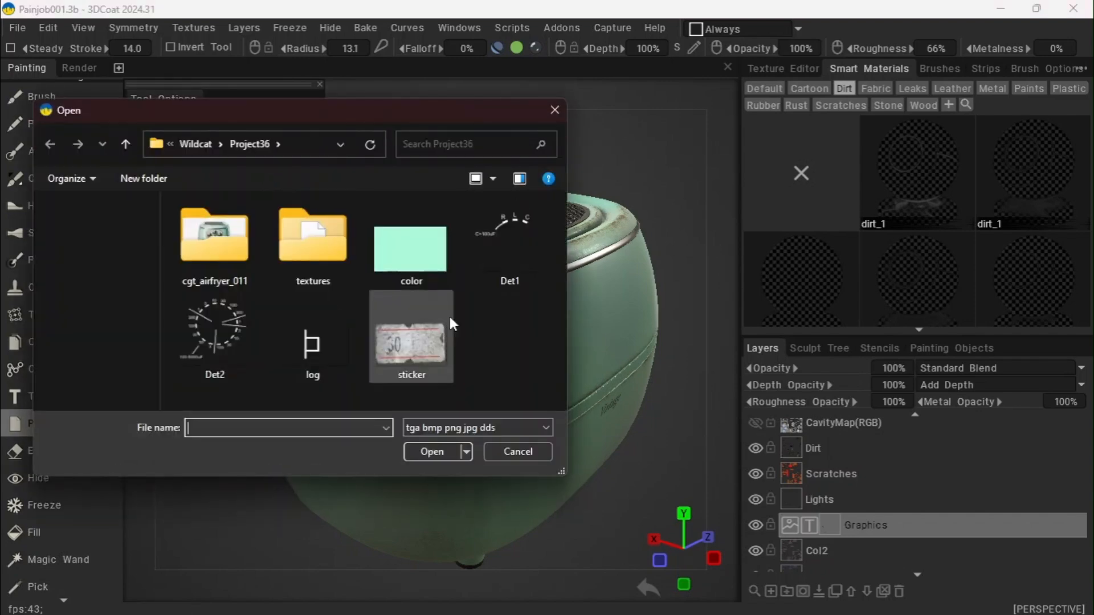
{"action": "left_click", "coordinate": [405, 375]}
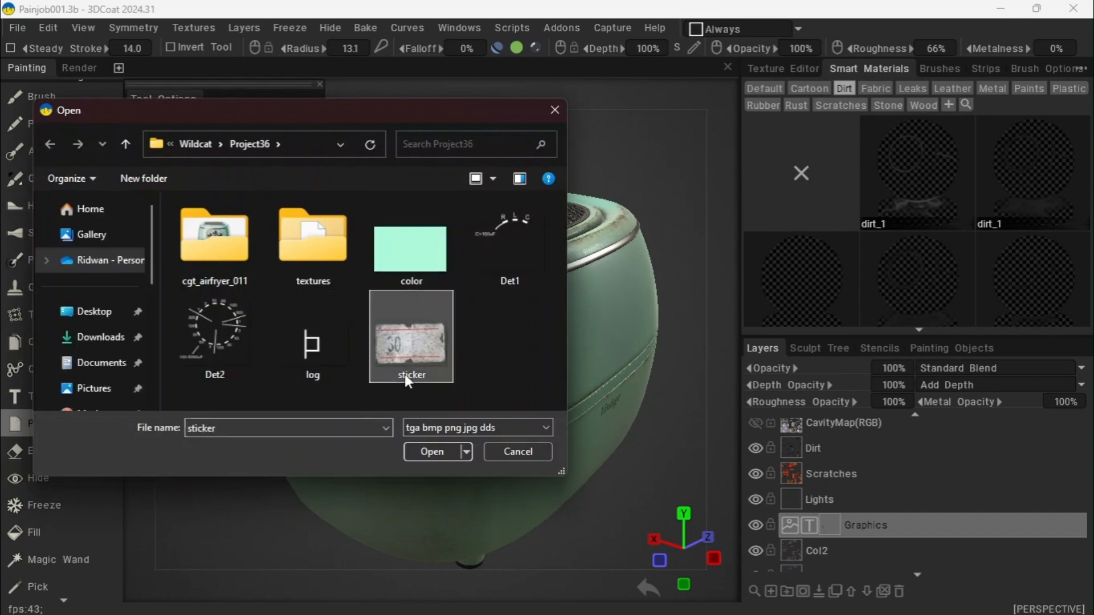
{"action": "left_click", "coordinate": [427, 450]}
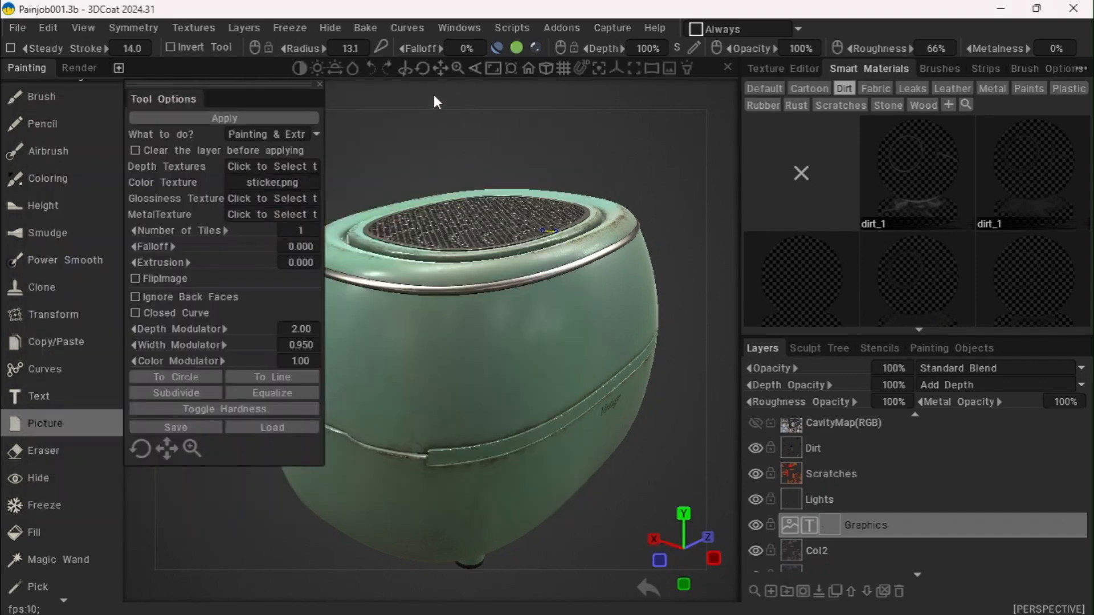
Load the sticker image as the picture's depth texture too
{"action": "left_click", "coordinate": [261, 165]}
{"action": "key", "text": "Escape"}
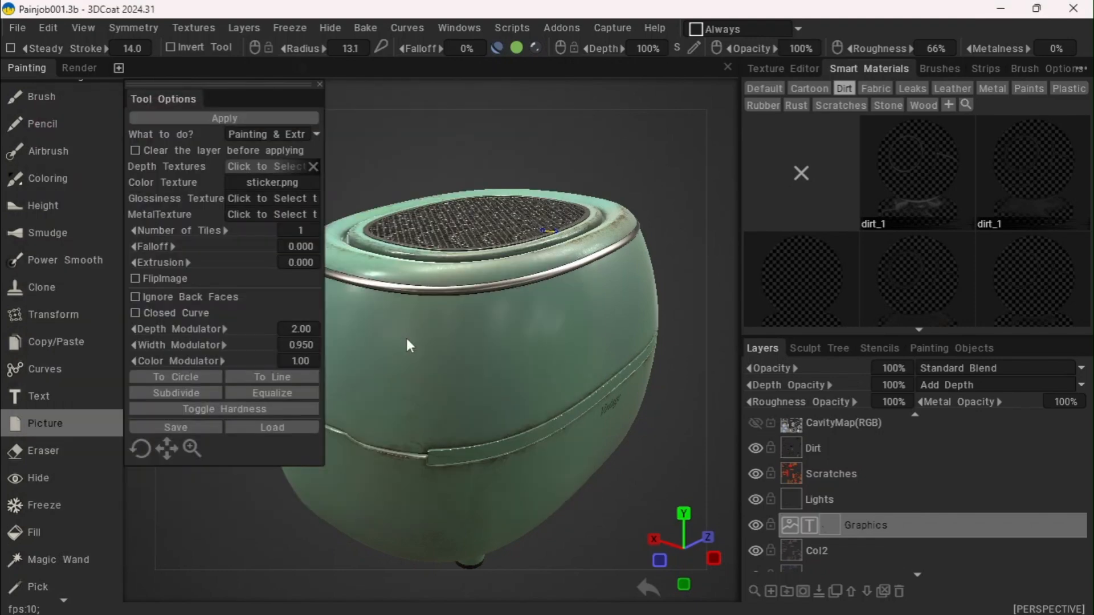
{"action": "left_click_drag", "start_coordinate": [435, 70], "coordinate": [442, 70]}
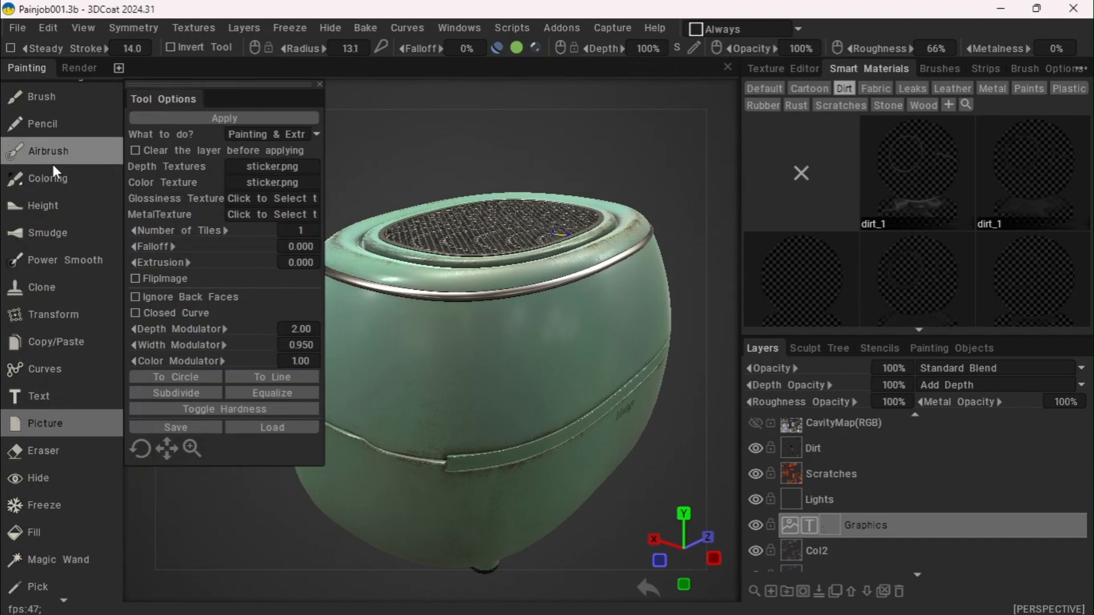
Set the picture's color modulator to 2
{"action": "scroll", "coordinate": [52, 161], "scroll_direction": "up", "scroll_amount": 2}
{"action": "right_click", "coordinate": [83, 130]}
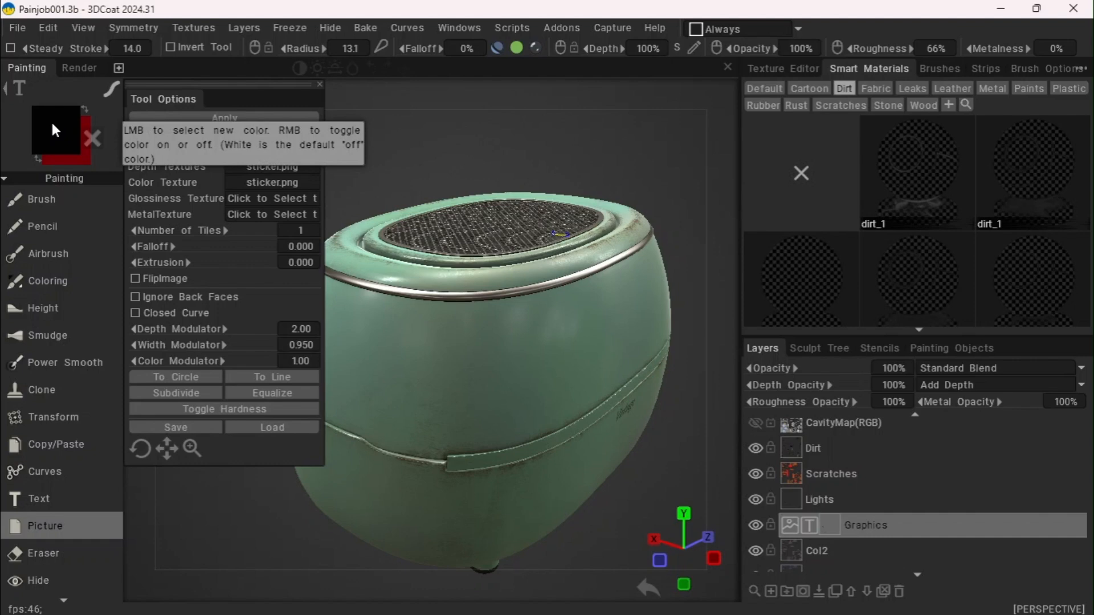
{"action": "left_click_drag", "start_coordinate": [462, 68], "coordinate": [461, 69]}
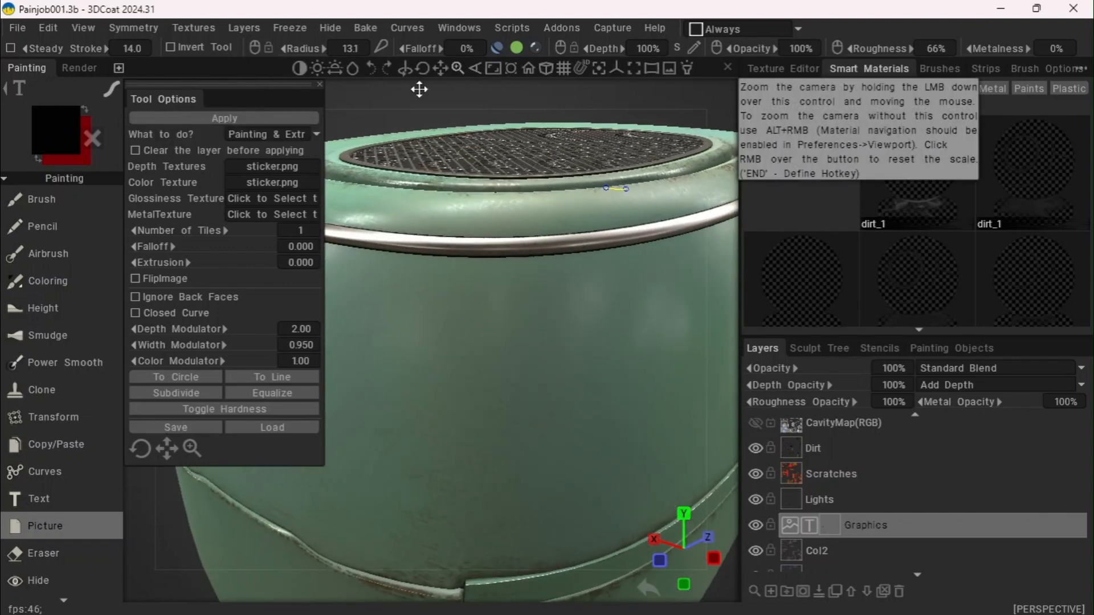
{"action": "left_click", "coordinate": [301, 361]}
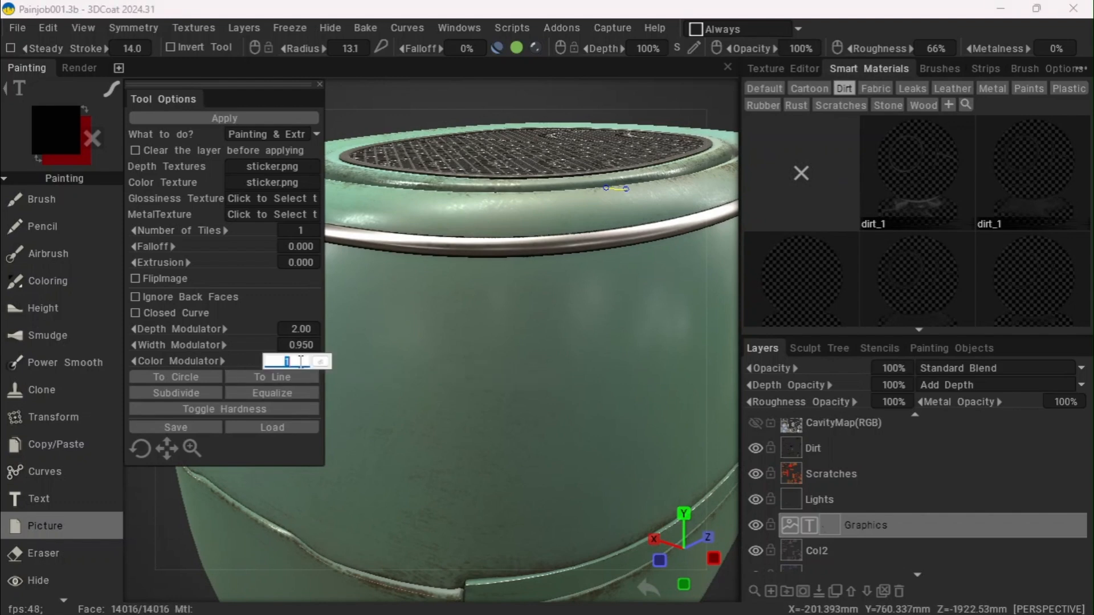
{"action": "type", "text": "2"}
{"action": "key", "text": "Return"}
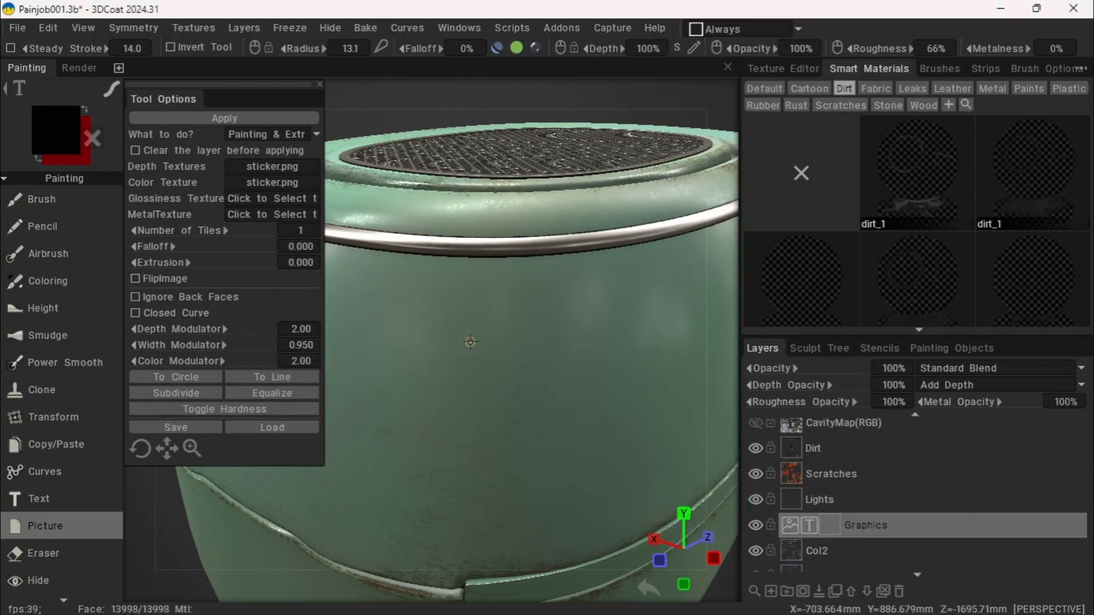
Place the sticker horizontally in the middle of the plain rounded end of the green body and scale it down slightly
{"action": "left_click_drag", "start_coordinate": [466, 342], "coordinate": [565, 342]}
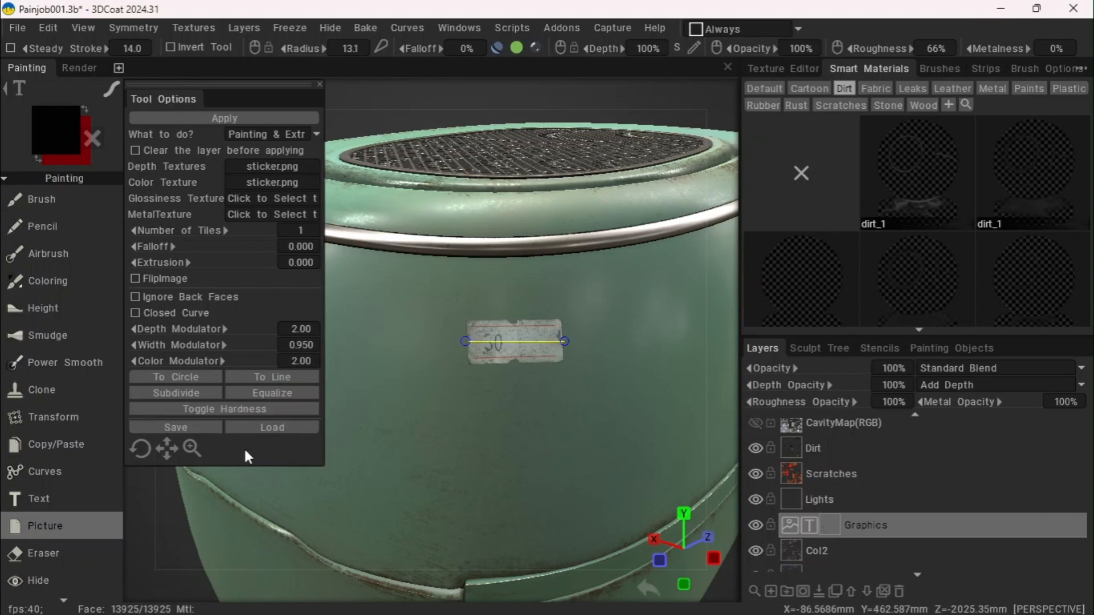
{"action": "left_click_drag", "start_coordinate": [193, 446], "coordinate": [190, 445]}
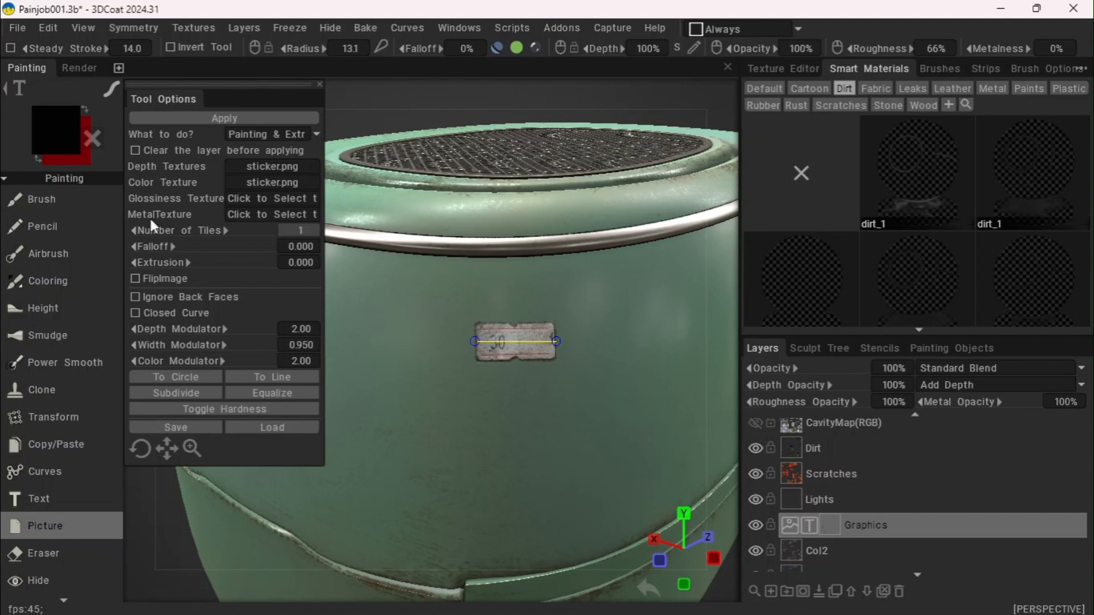
{"action": "left_click", "coordinate": [41, 208]}
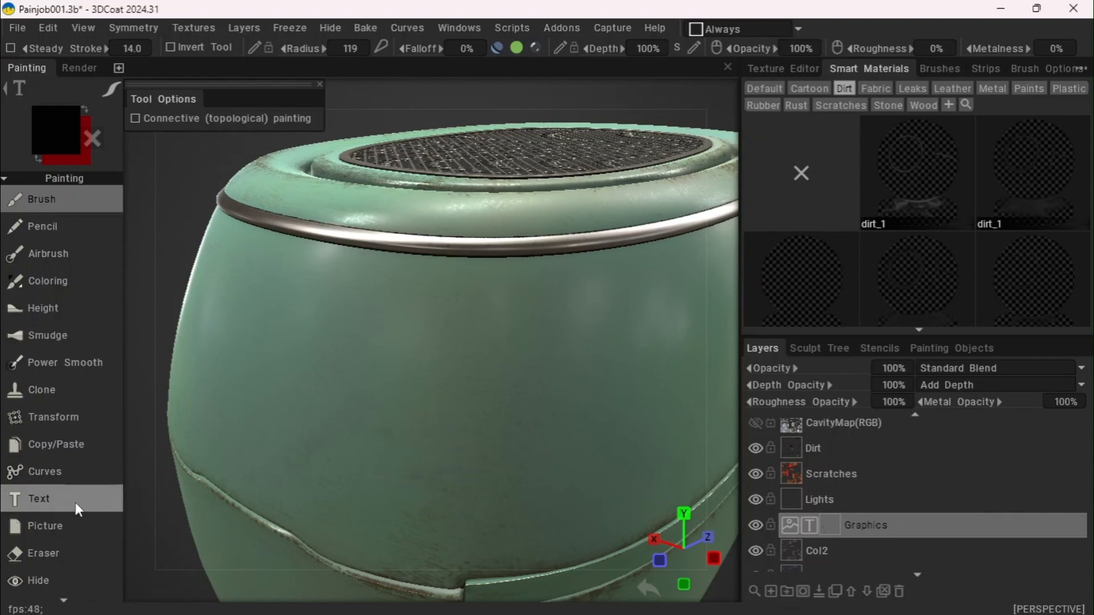
{"action": "left_click", "coordinate": [45, 527]}
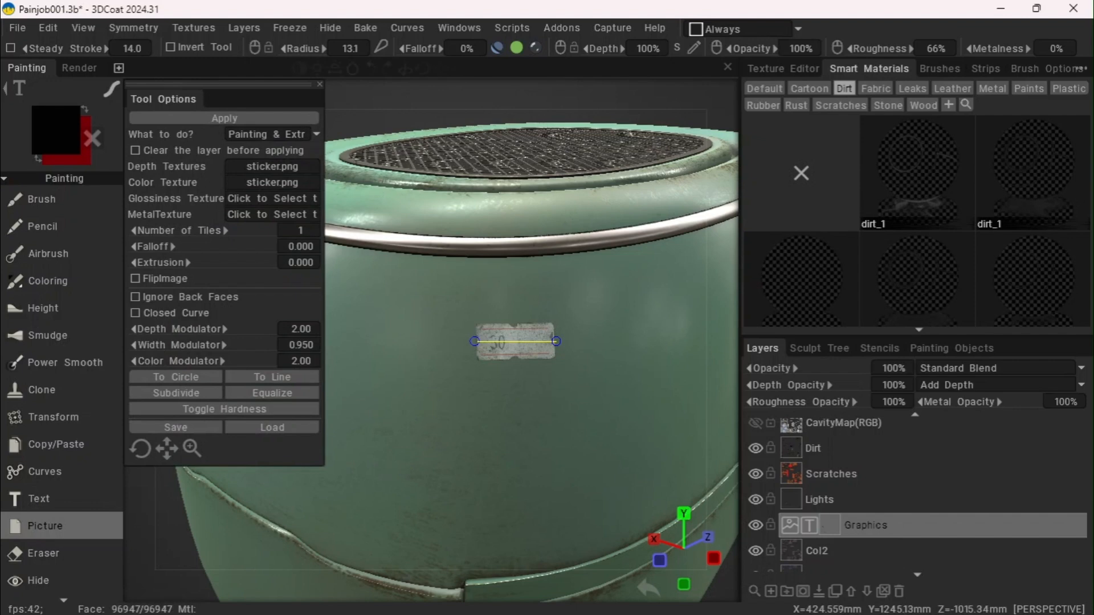
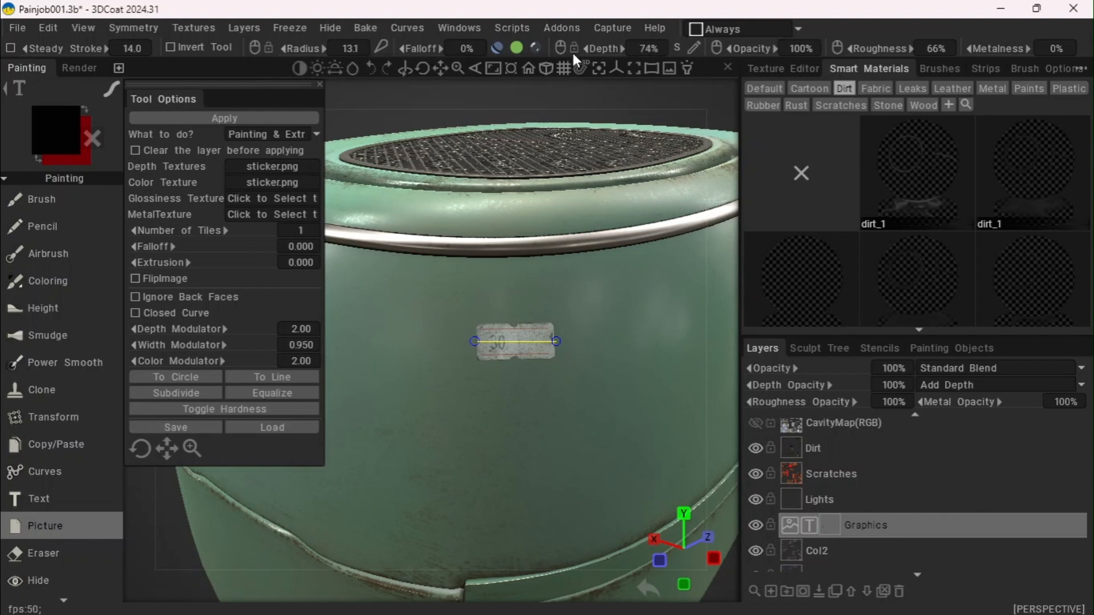
Set the sticker's depth to 65%, apply it to the body, and switch to the Brush tool to check it
{"action": "left_click_drag", "start_coordinate": [588, 48], "coordinate": [585, 49]}
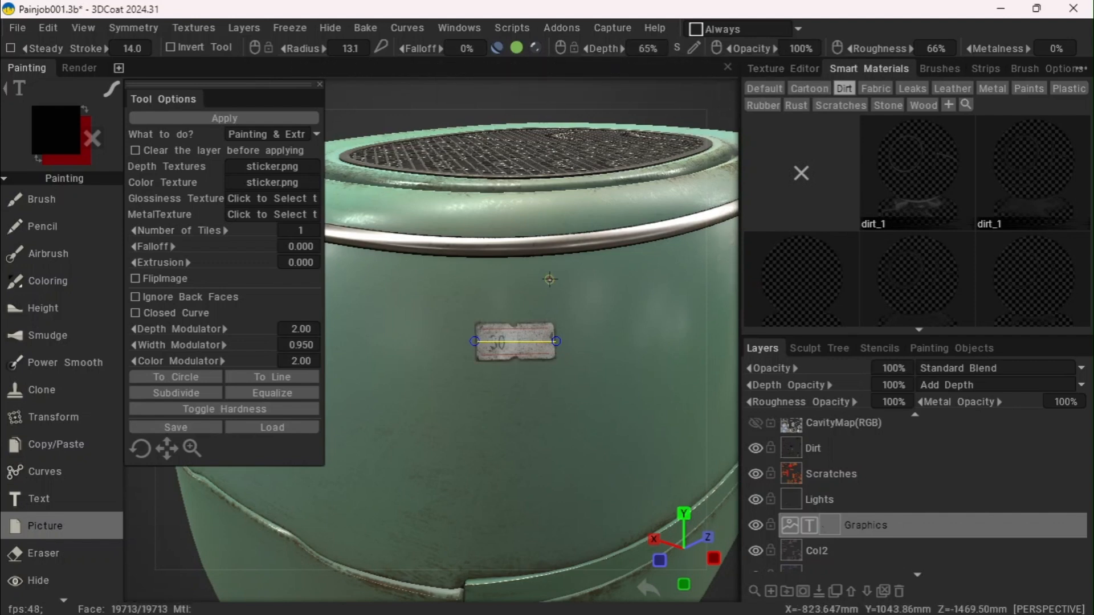
{"action": "left_click", "coordinate": [30, 210]}
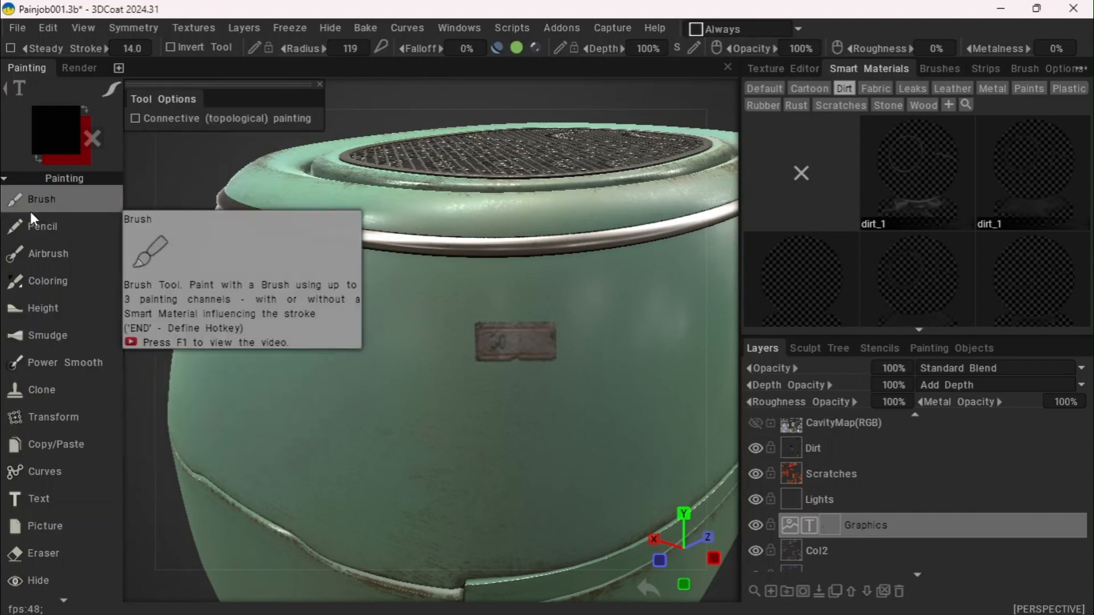
{"action": "left_click_drag", "start_coordinate": [424, 69], "coordinate": [454, 87]}
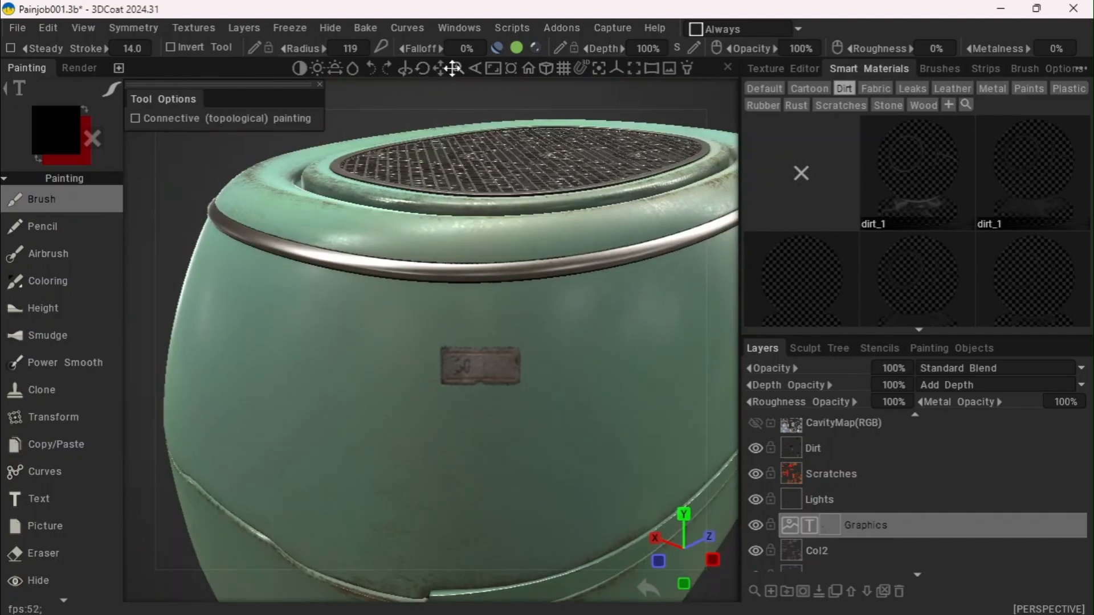